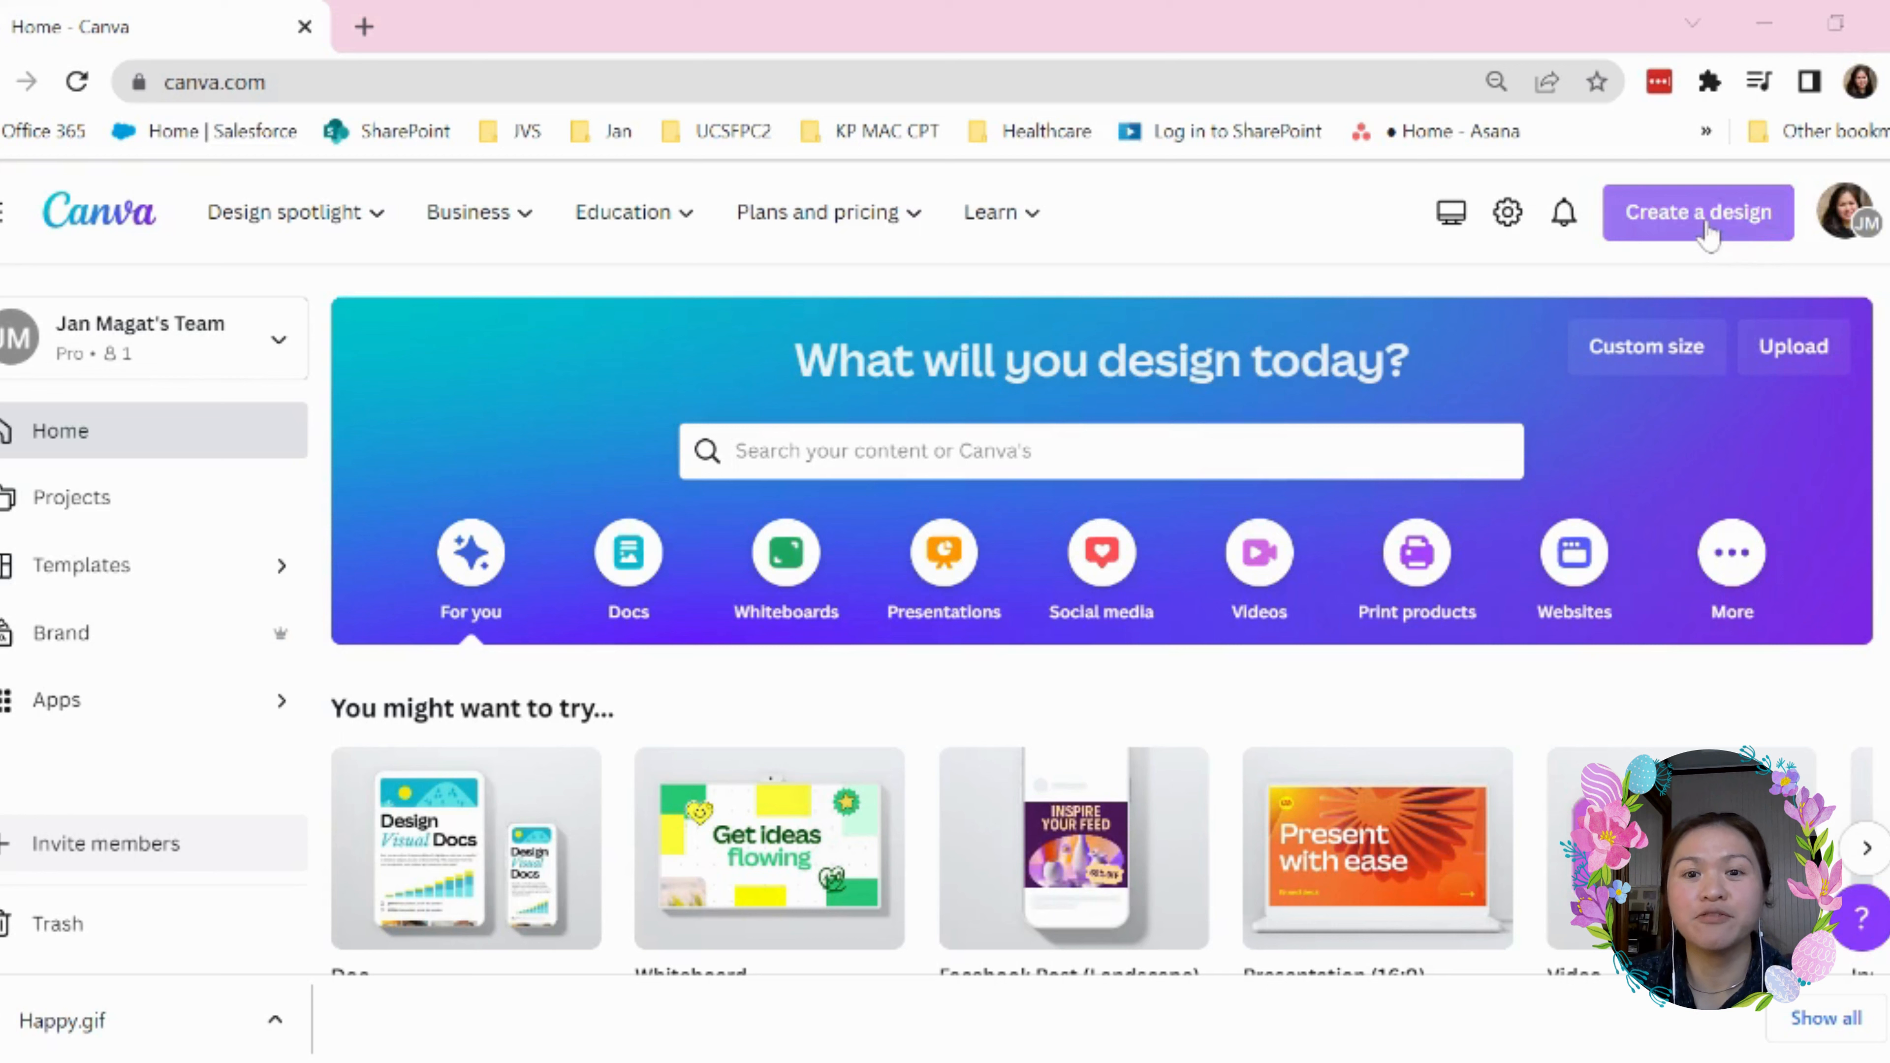
# Create a new Instagram Post (Square) design and name it "Easter GIF"
pyautogui.click(1707, 228)
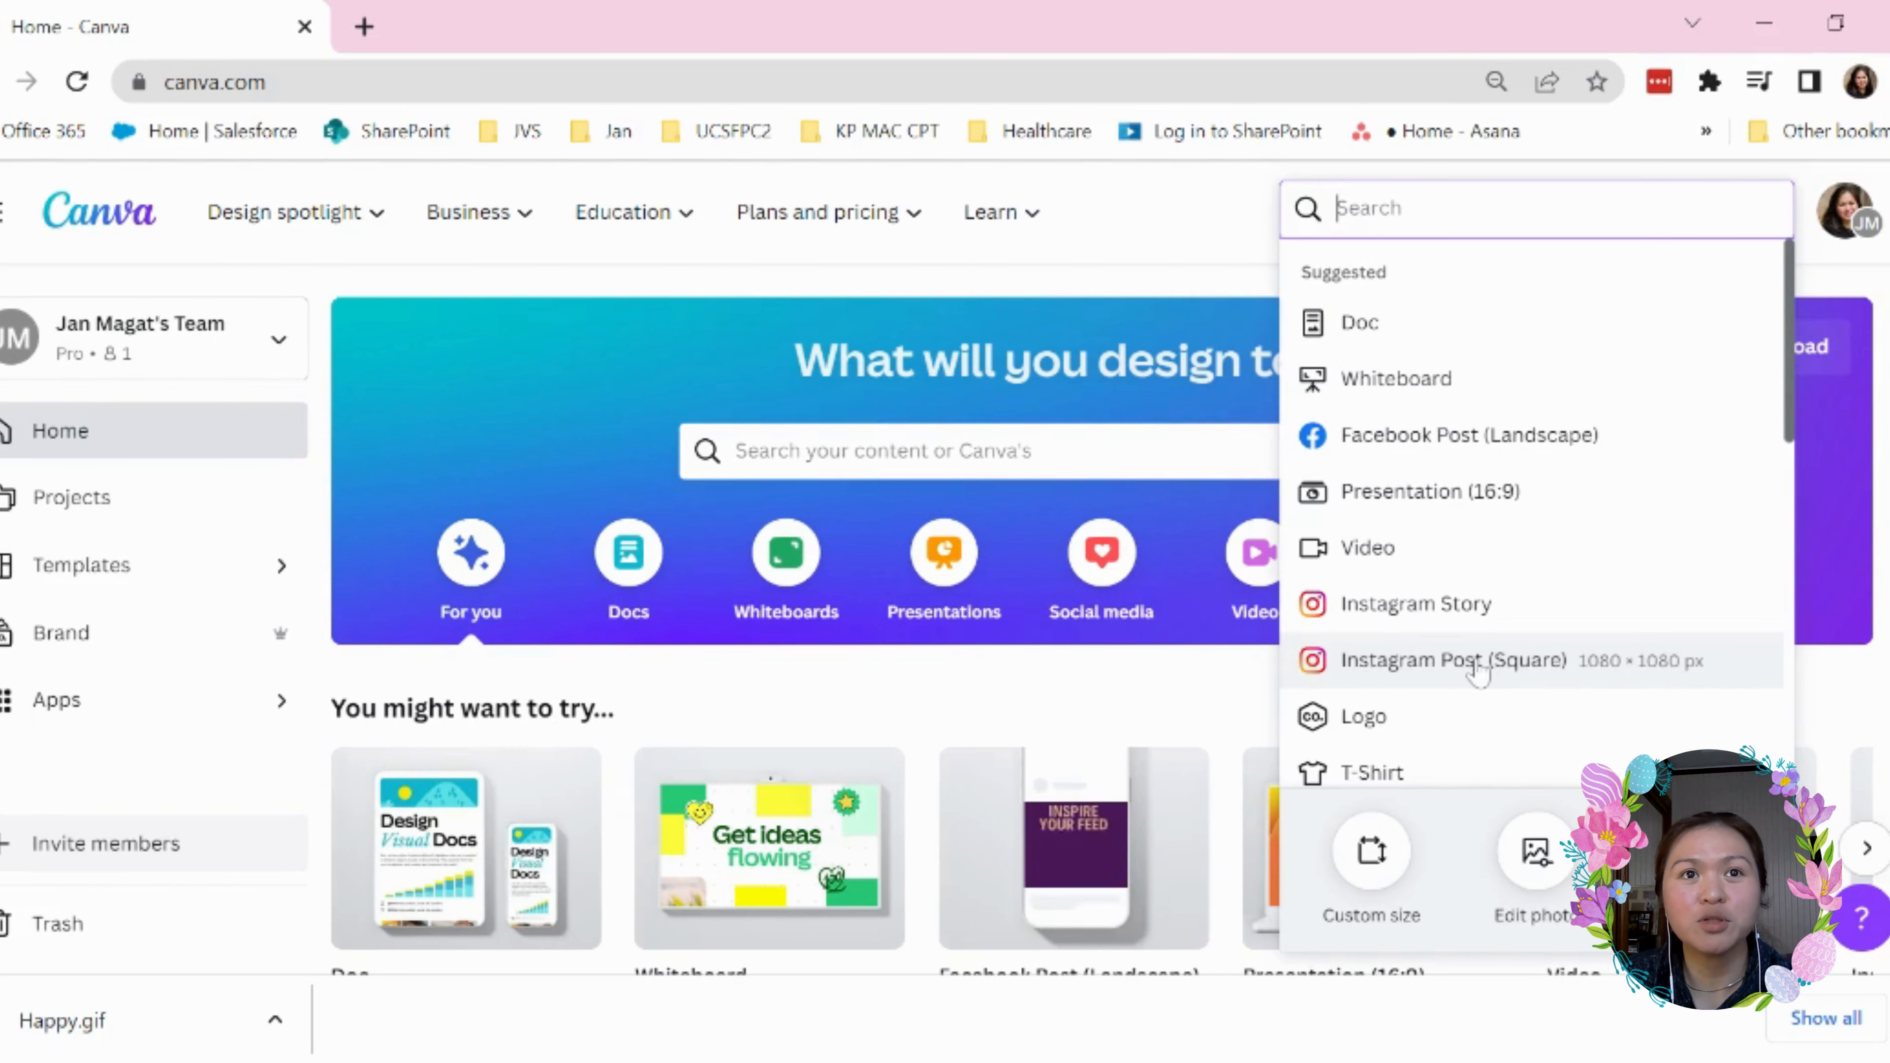
pyautogui.click(1485, 676)
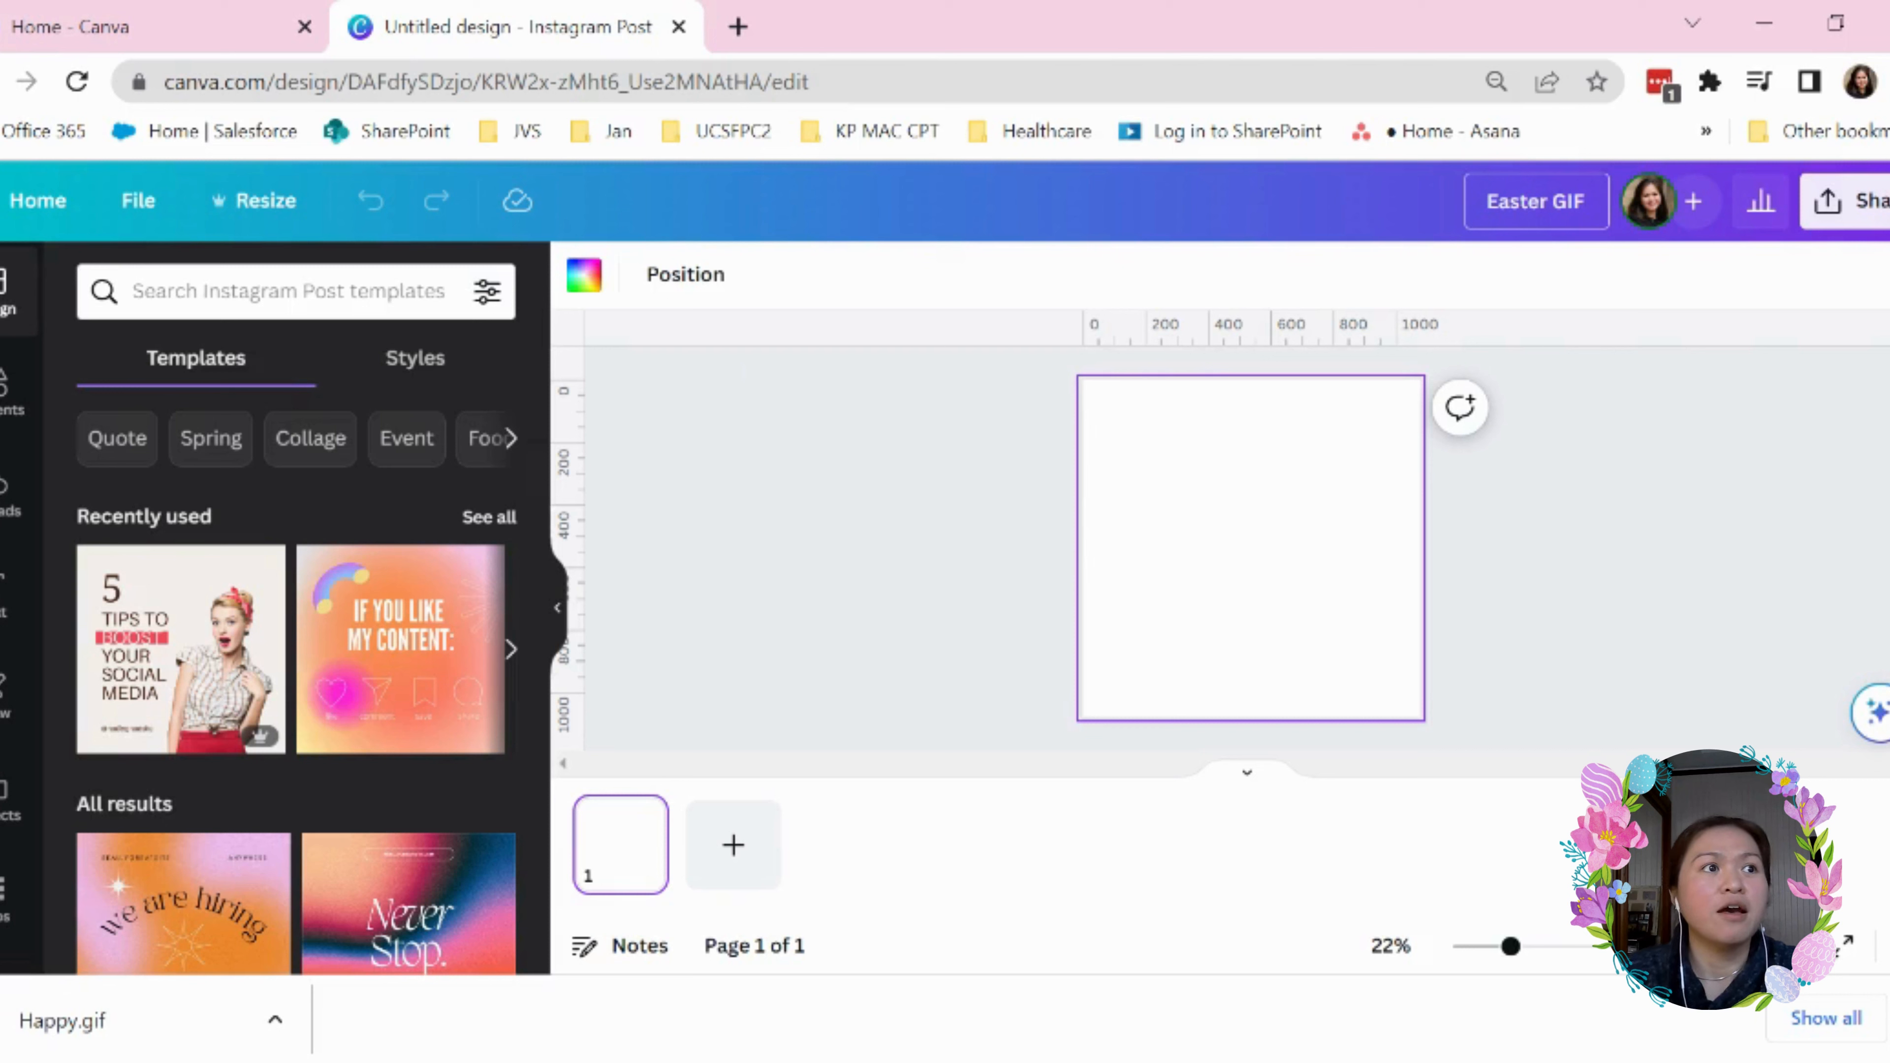
pyautogui.click(971, 491)
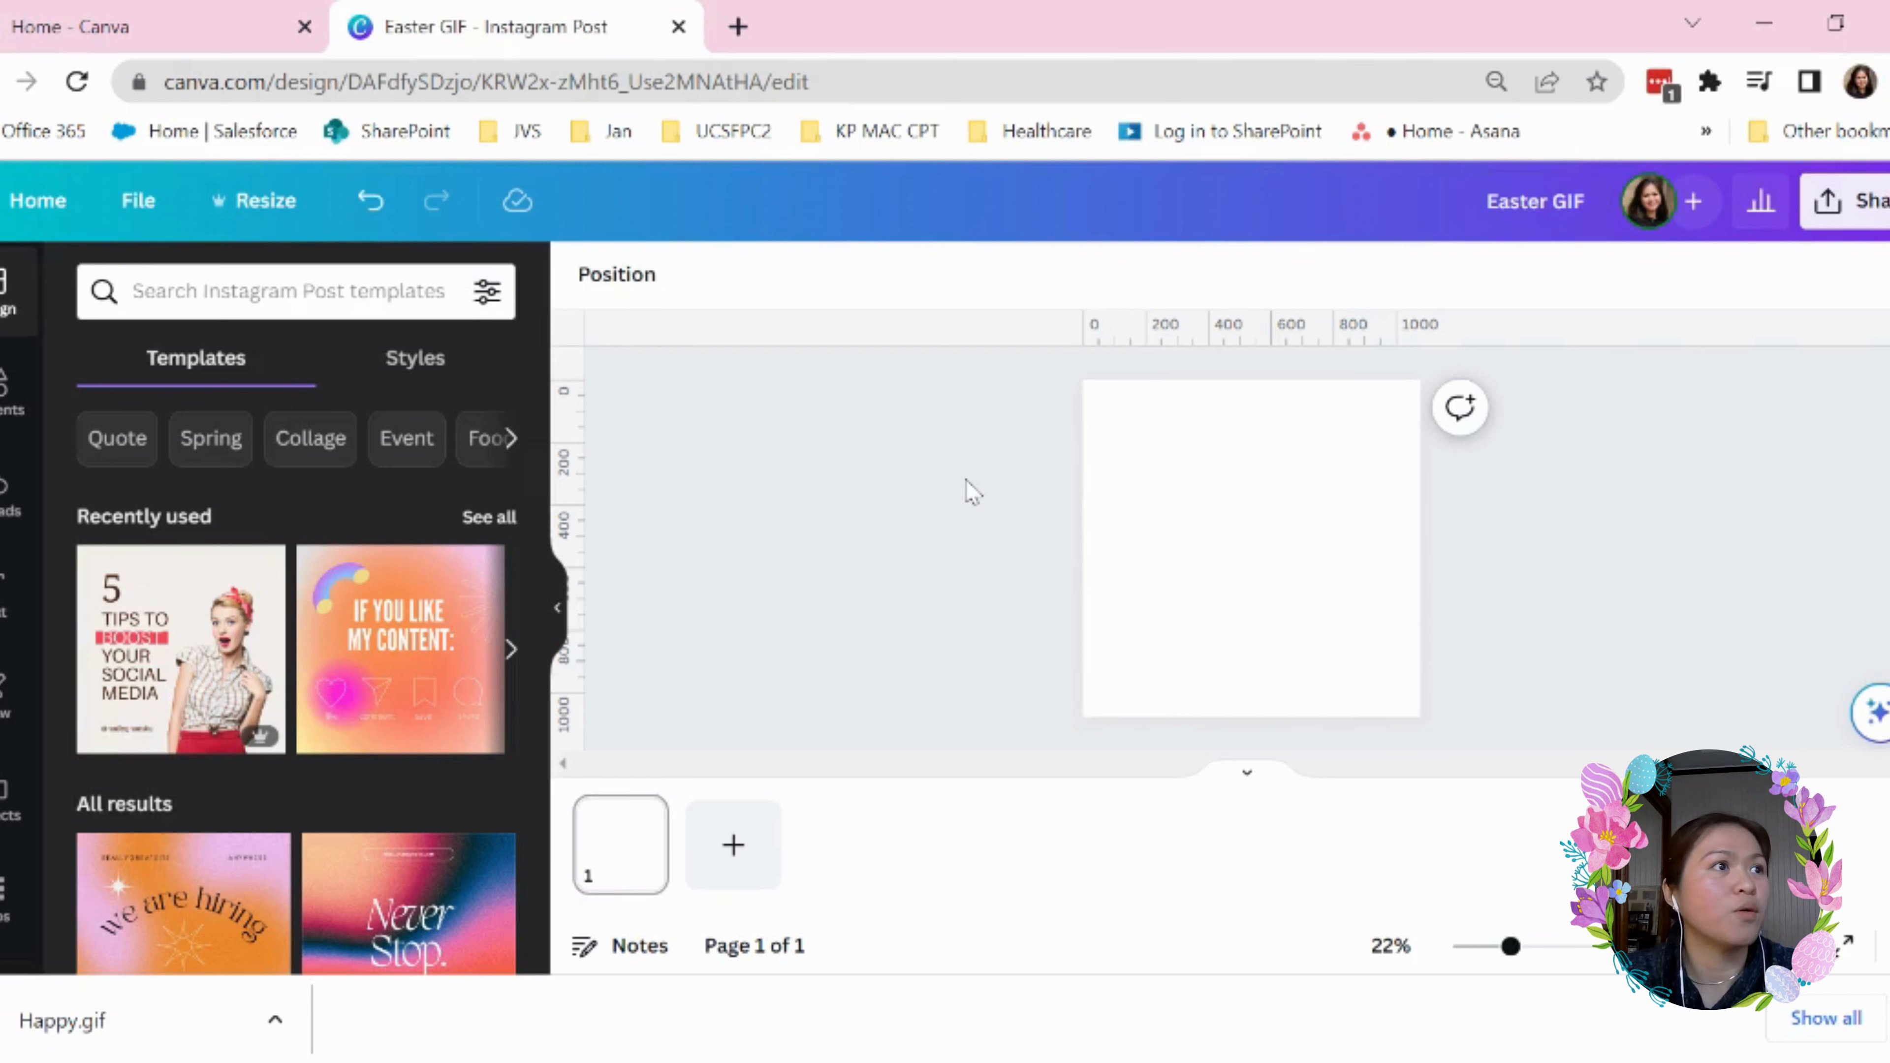
# Search the design elements for "pink gradient background"
pyautogui.click(5, 391)
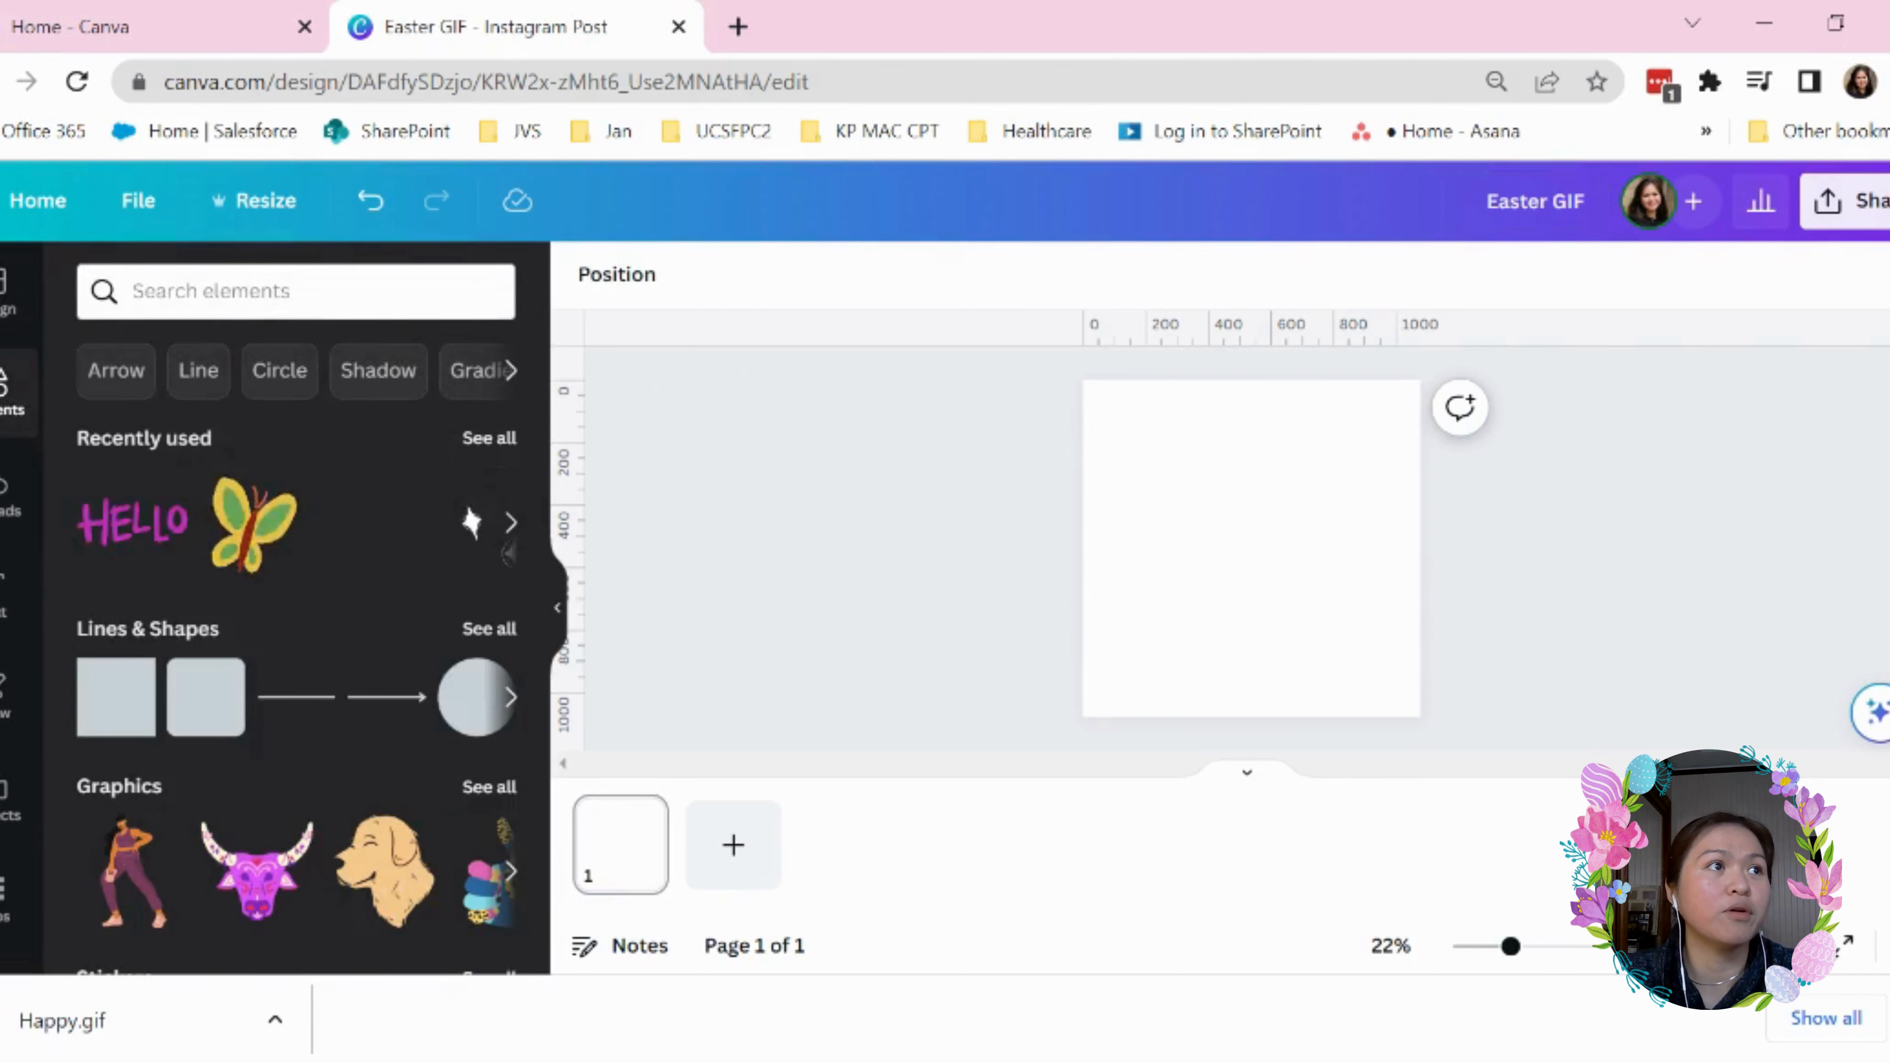
pyautogui.click(297, 291)
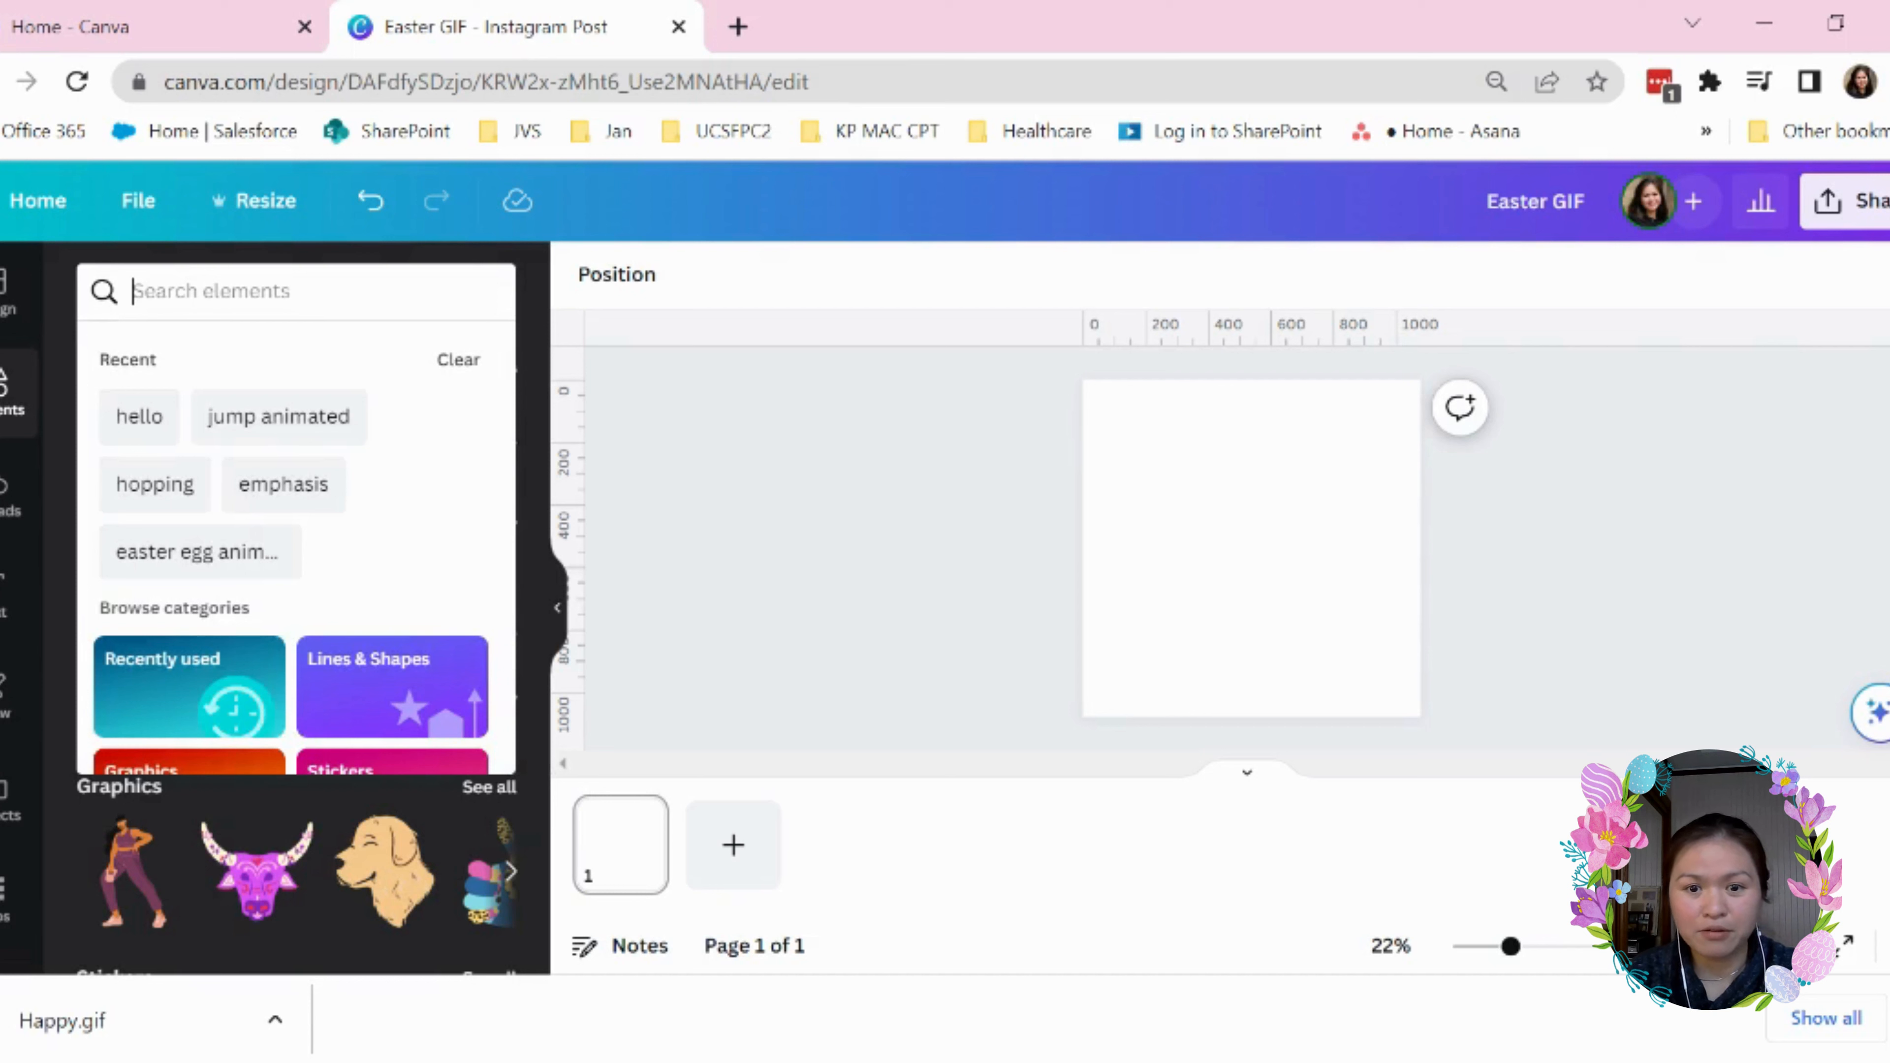
pyautogui.write('Pink')
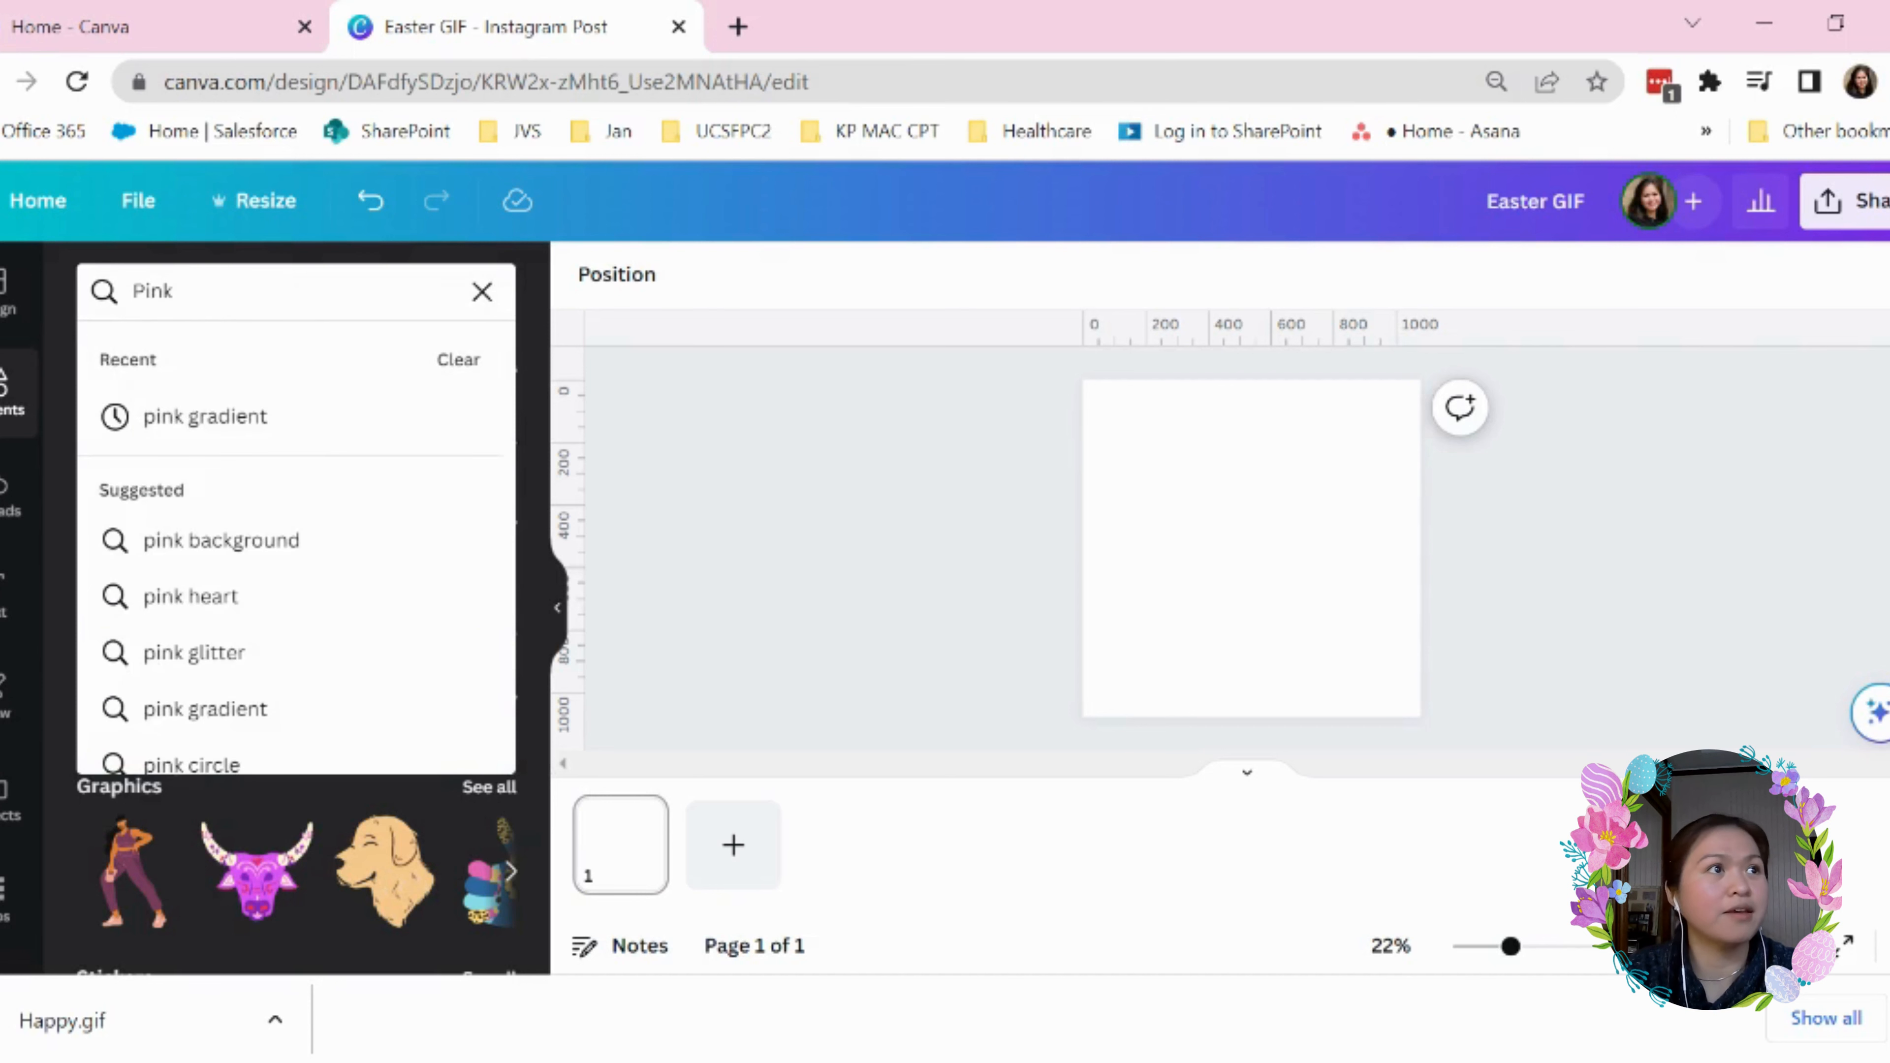
pyautogui.write(' gradien')
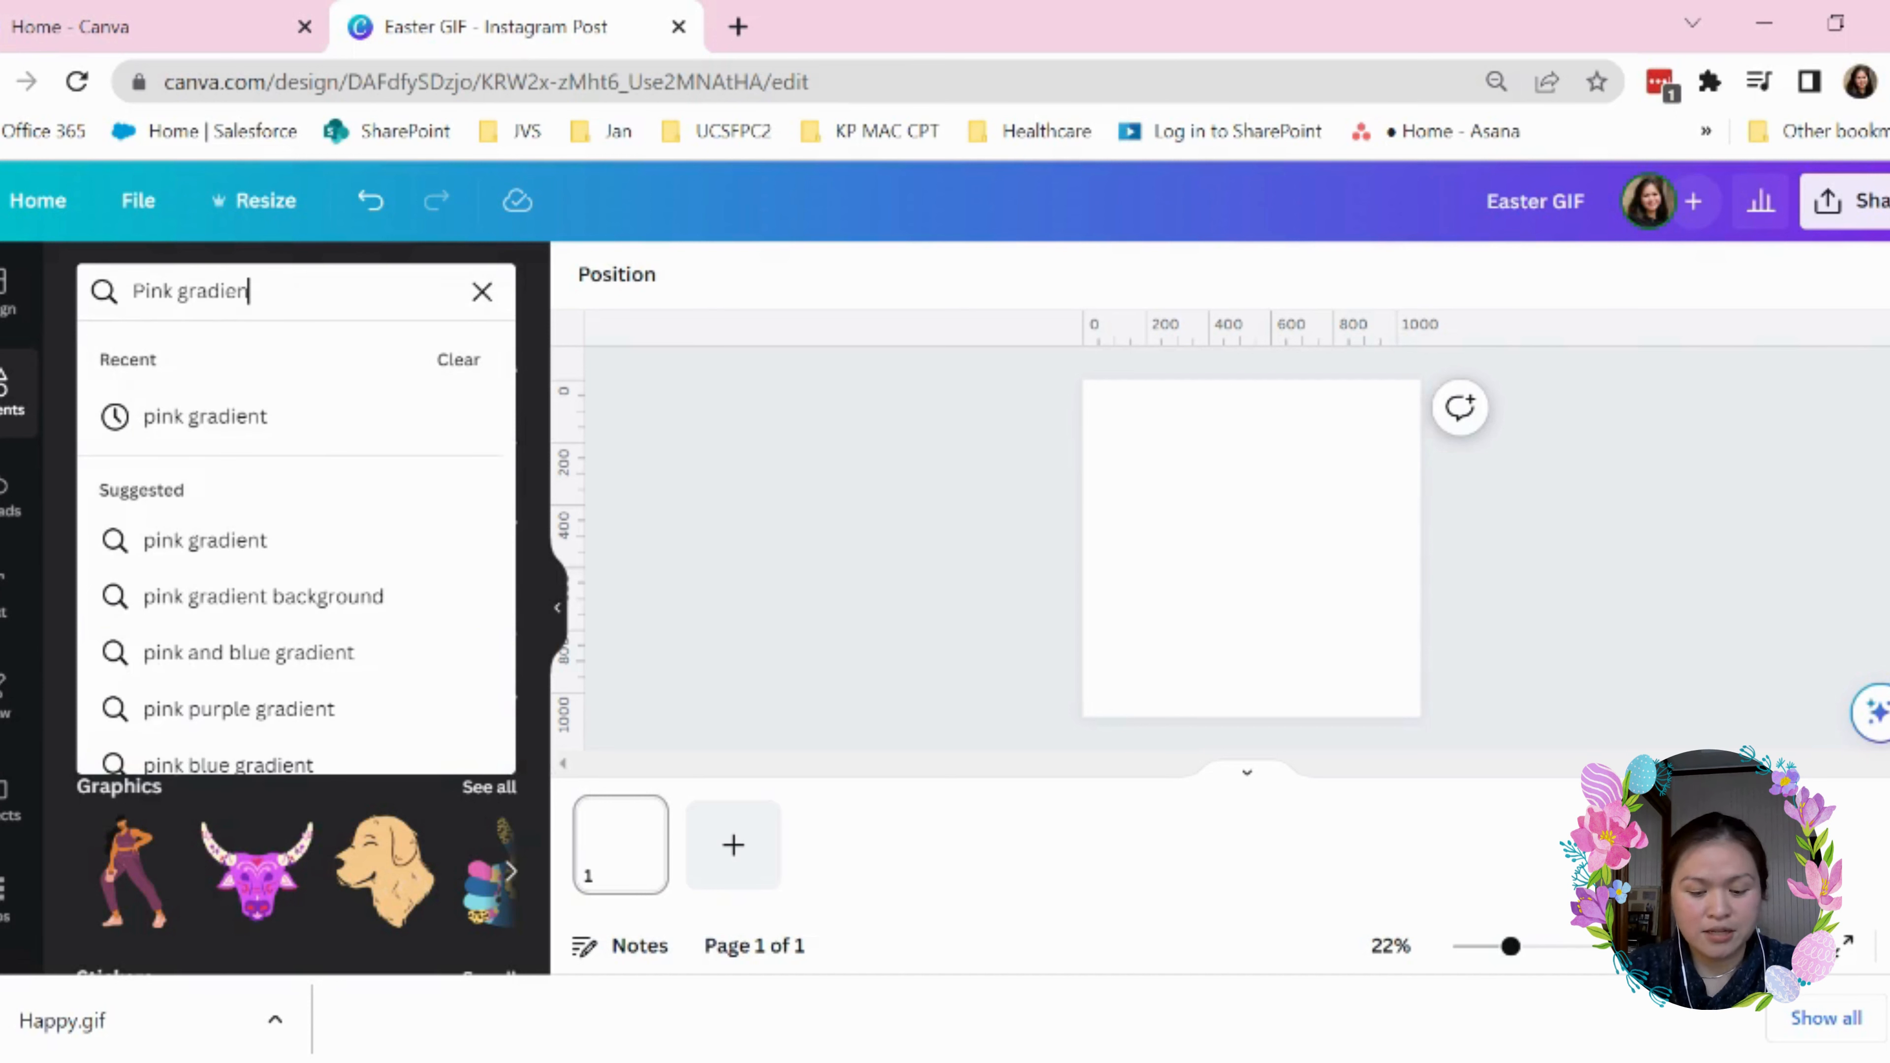
pyautogui.write('t')
pyautogui.press('Down')
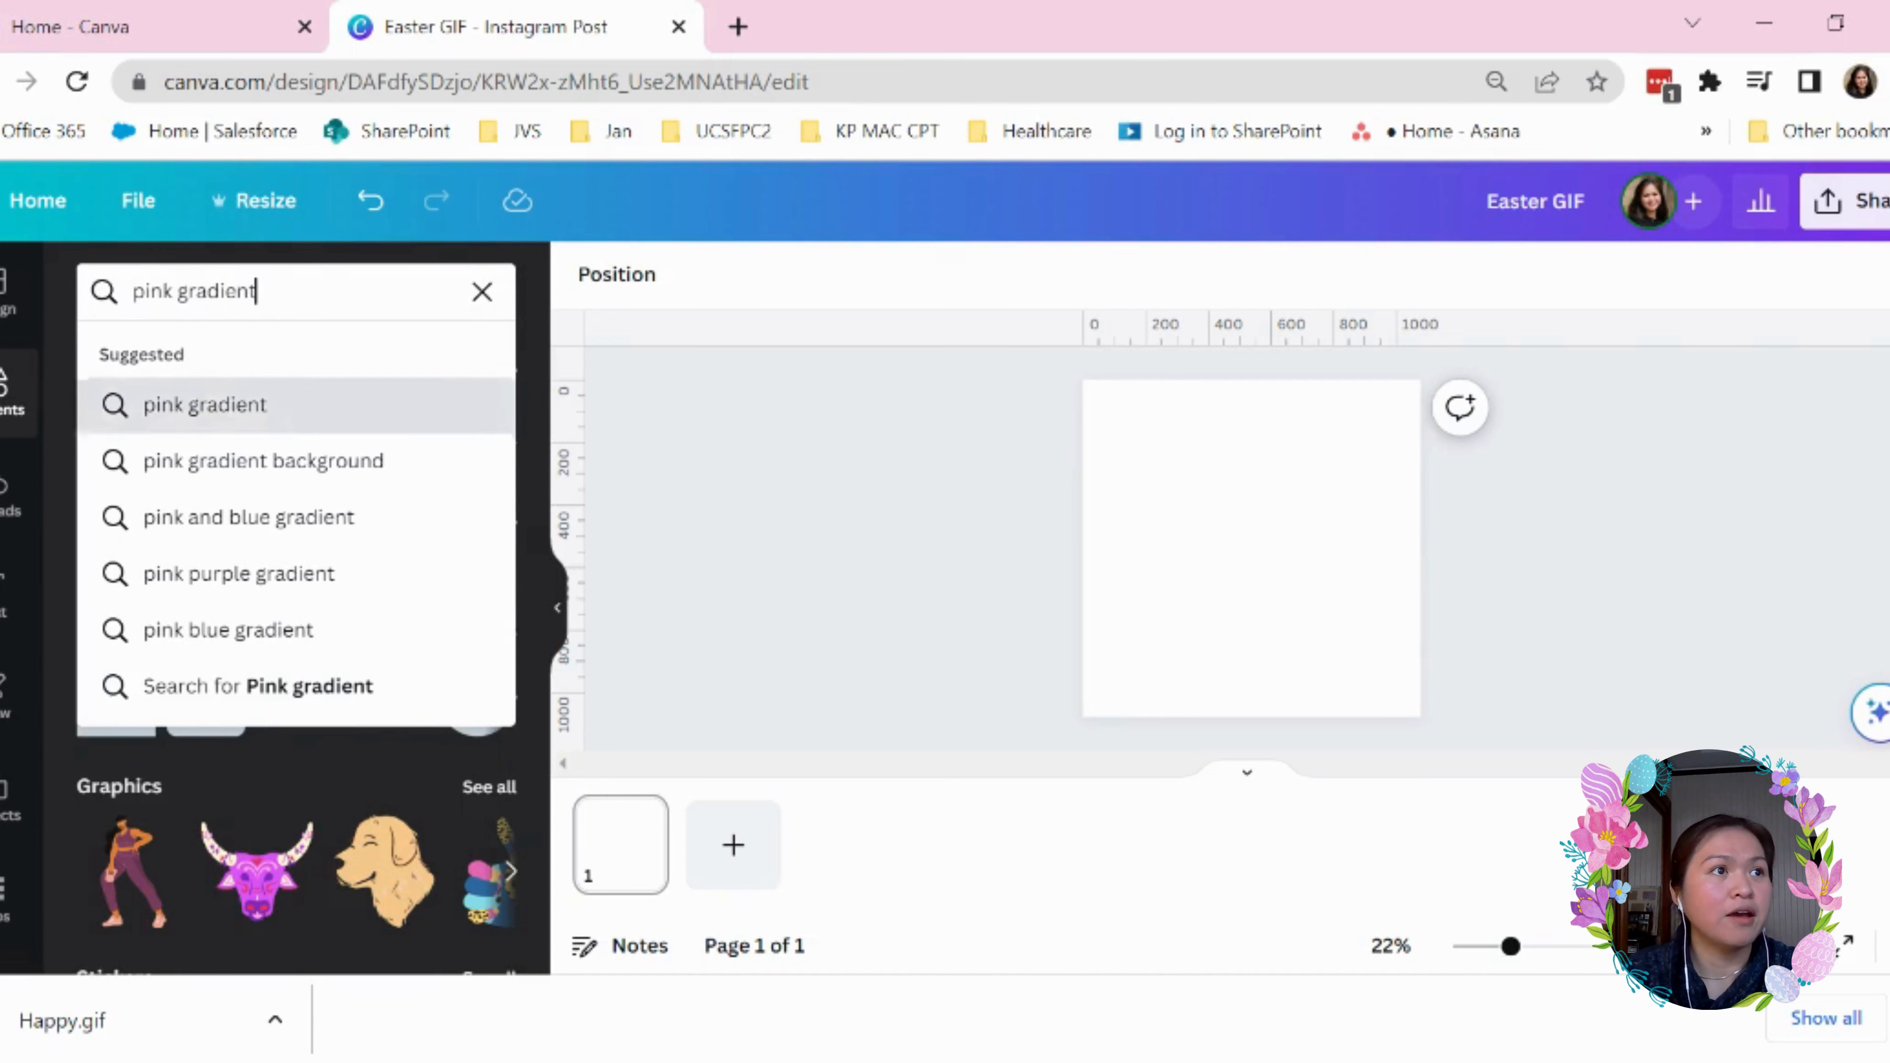
pyautogui.press('Down')
pyautogui.press('Down')
pyautogui.press('Up')
pyautogui.press('Return')
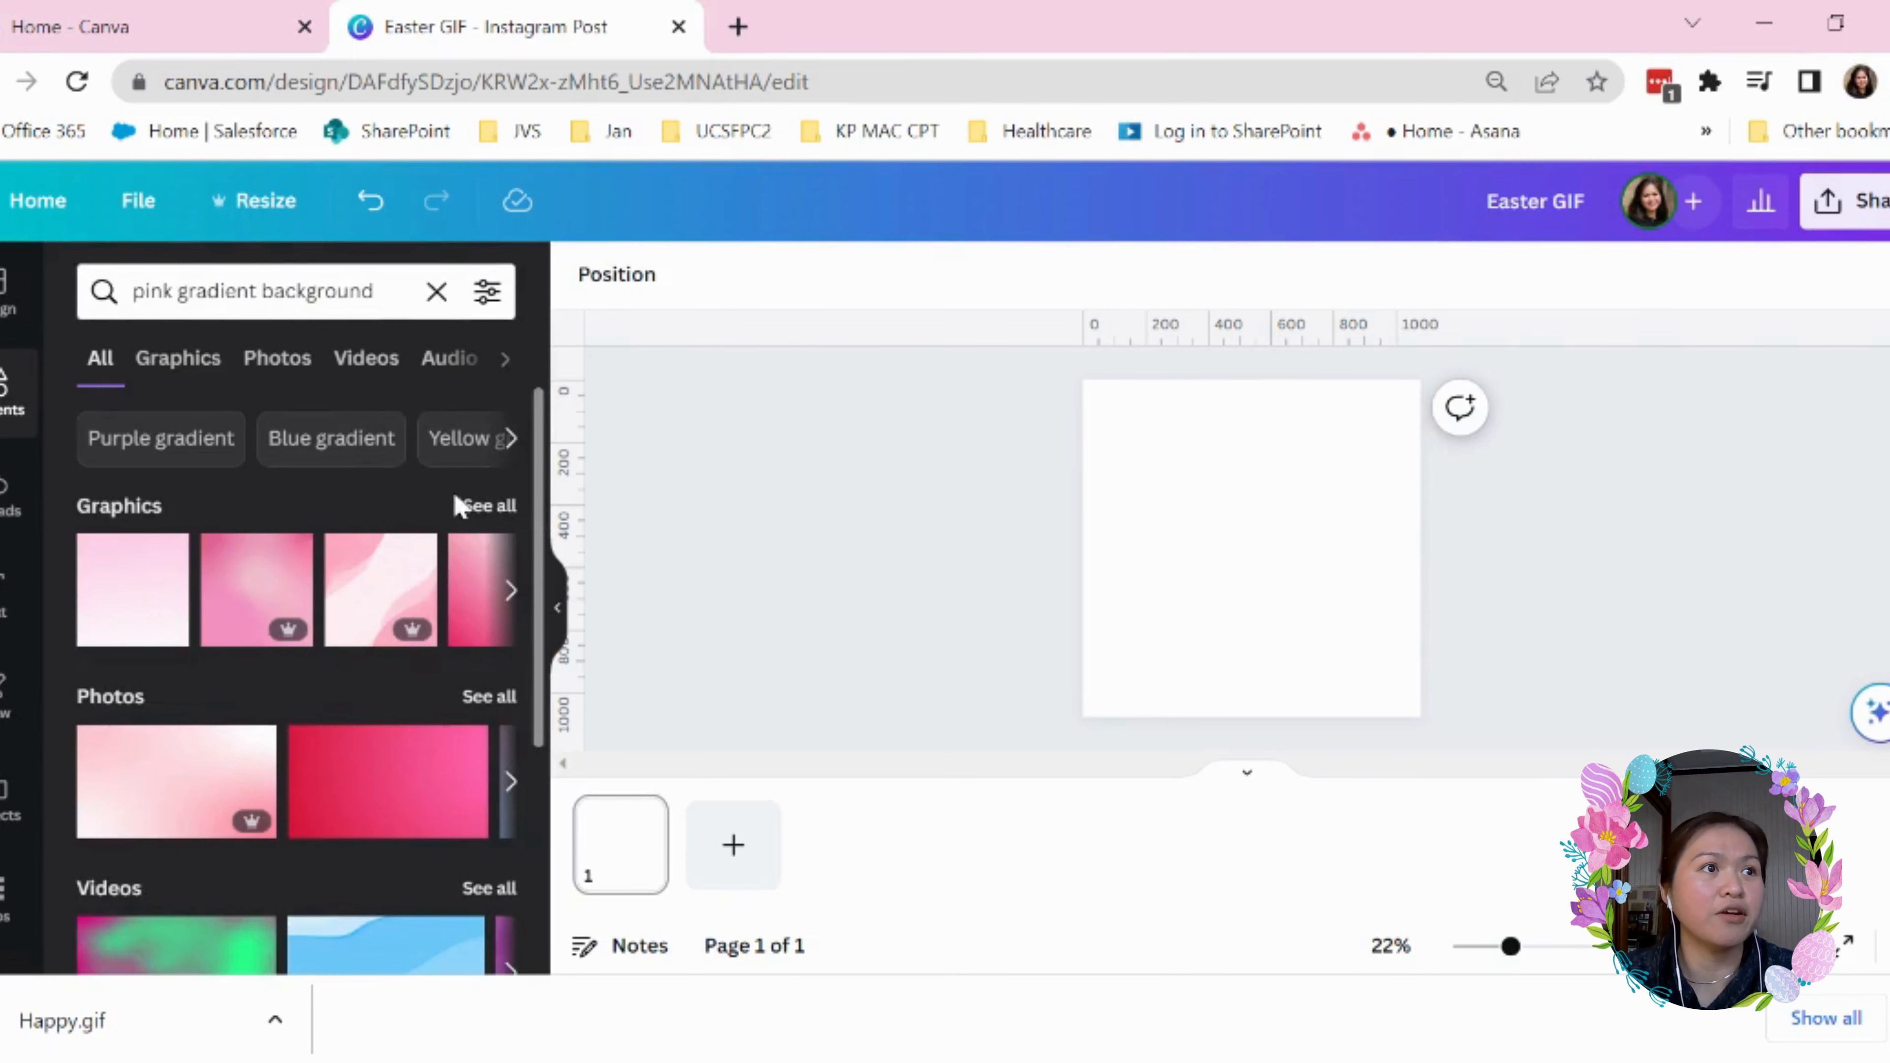
# Add the light pink-to-white gradient from the full list of graphics and enlarge it to fill the whole page
pyautogui.click(477, 514)
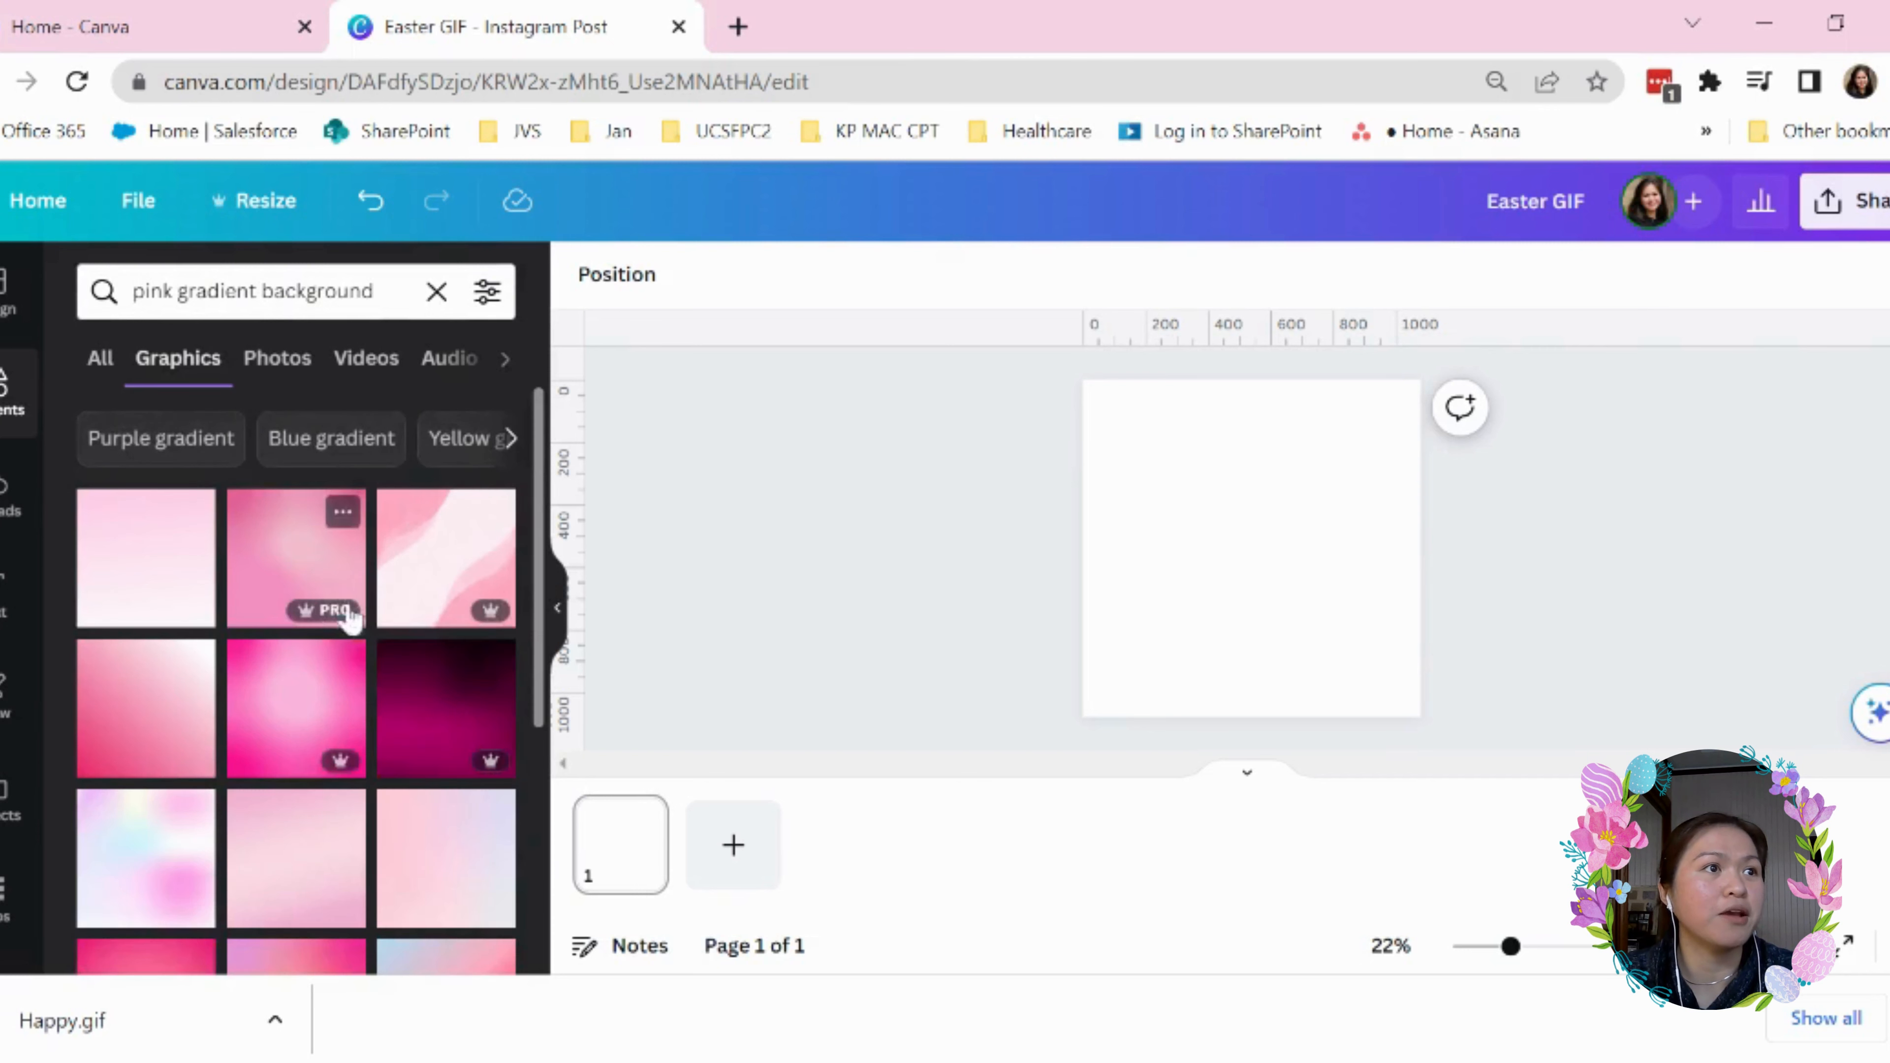
pyautogui.scroll(-1, 246, 708)
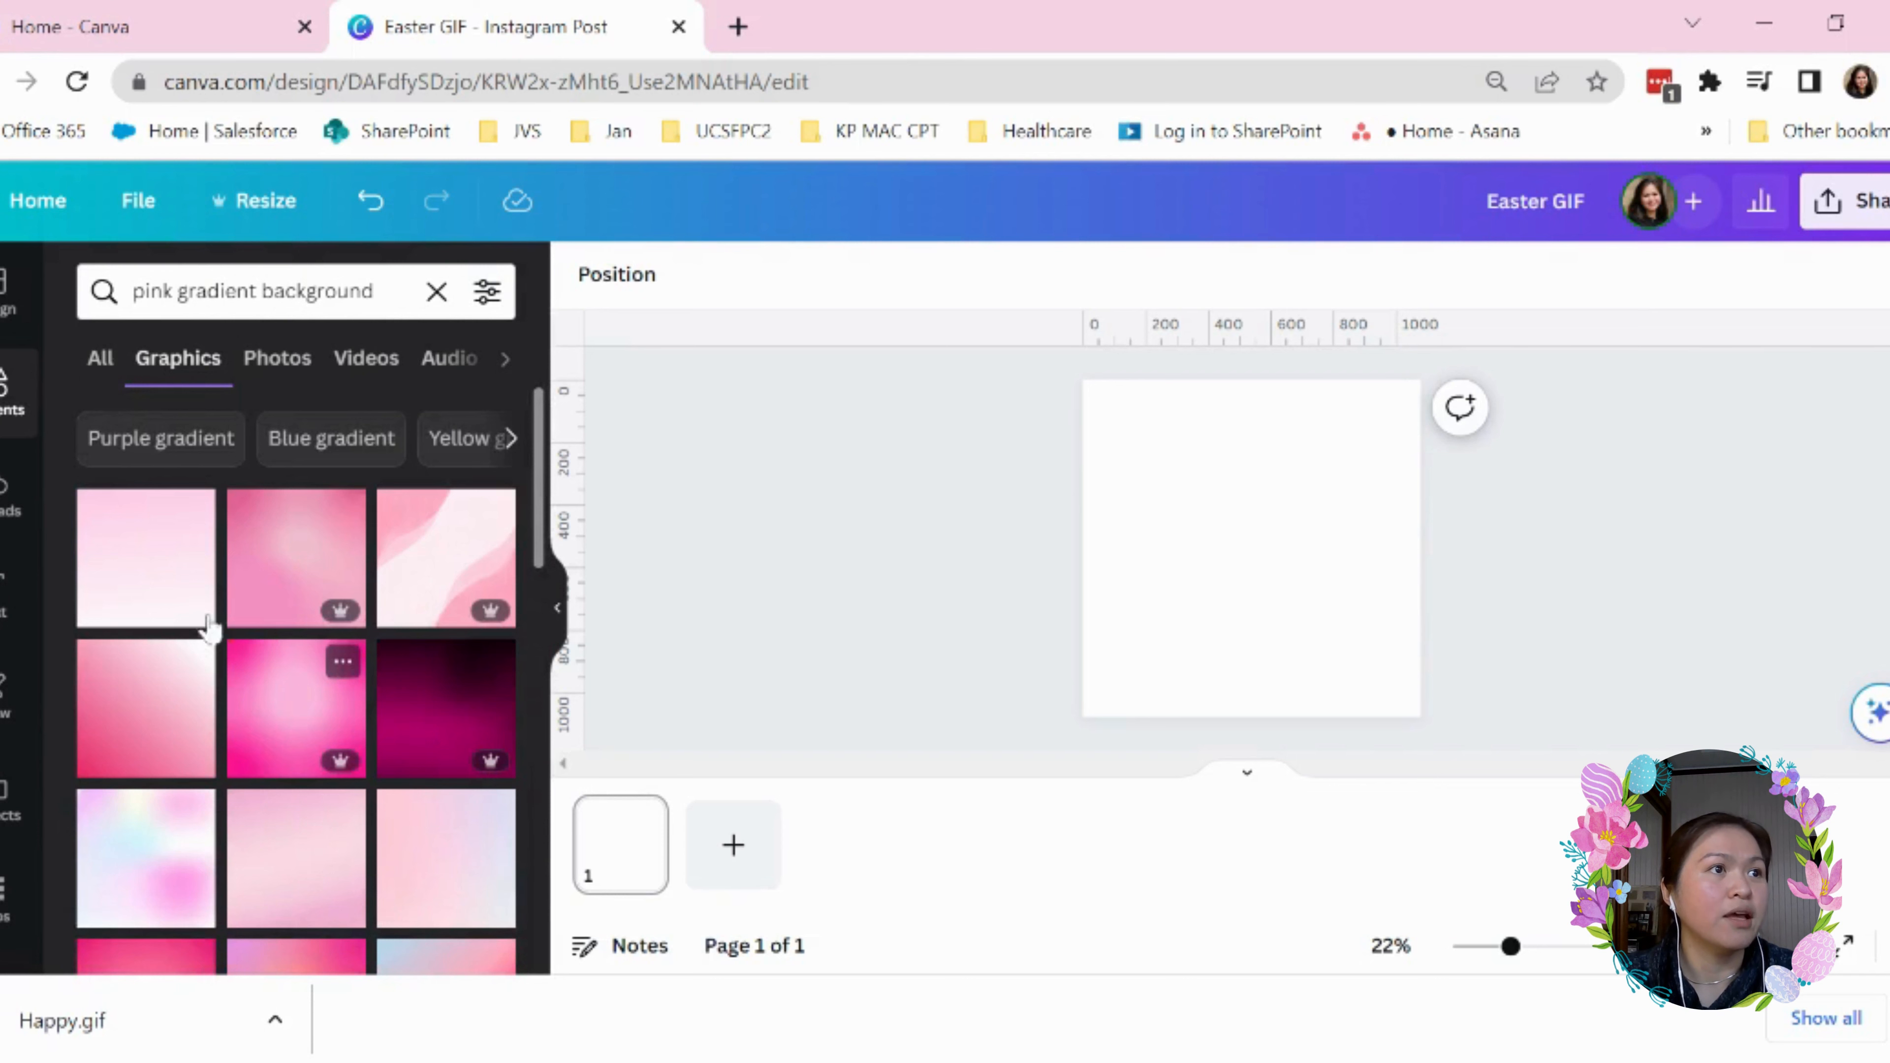
pyautogui.click(192, 594)
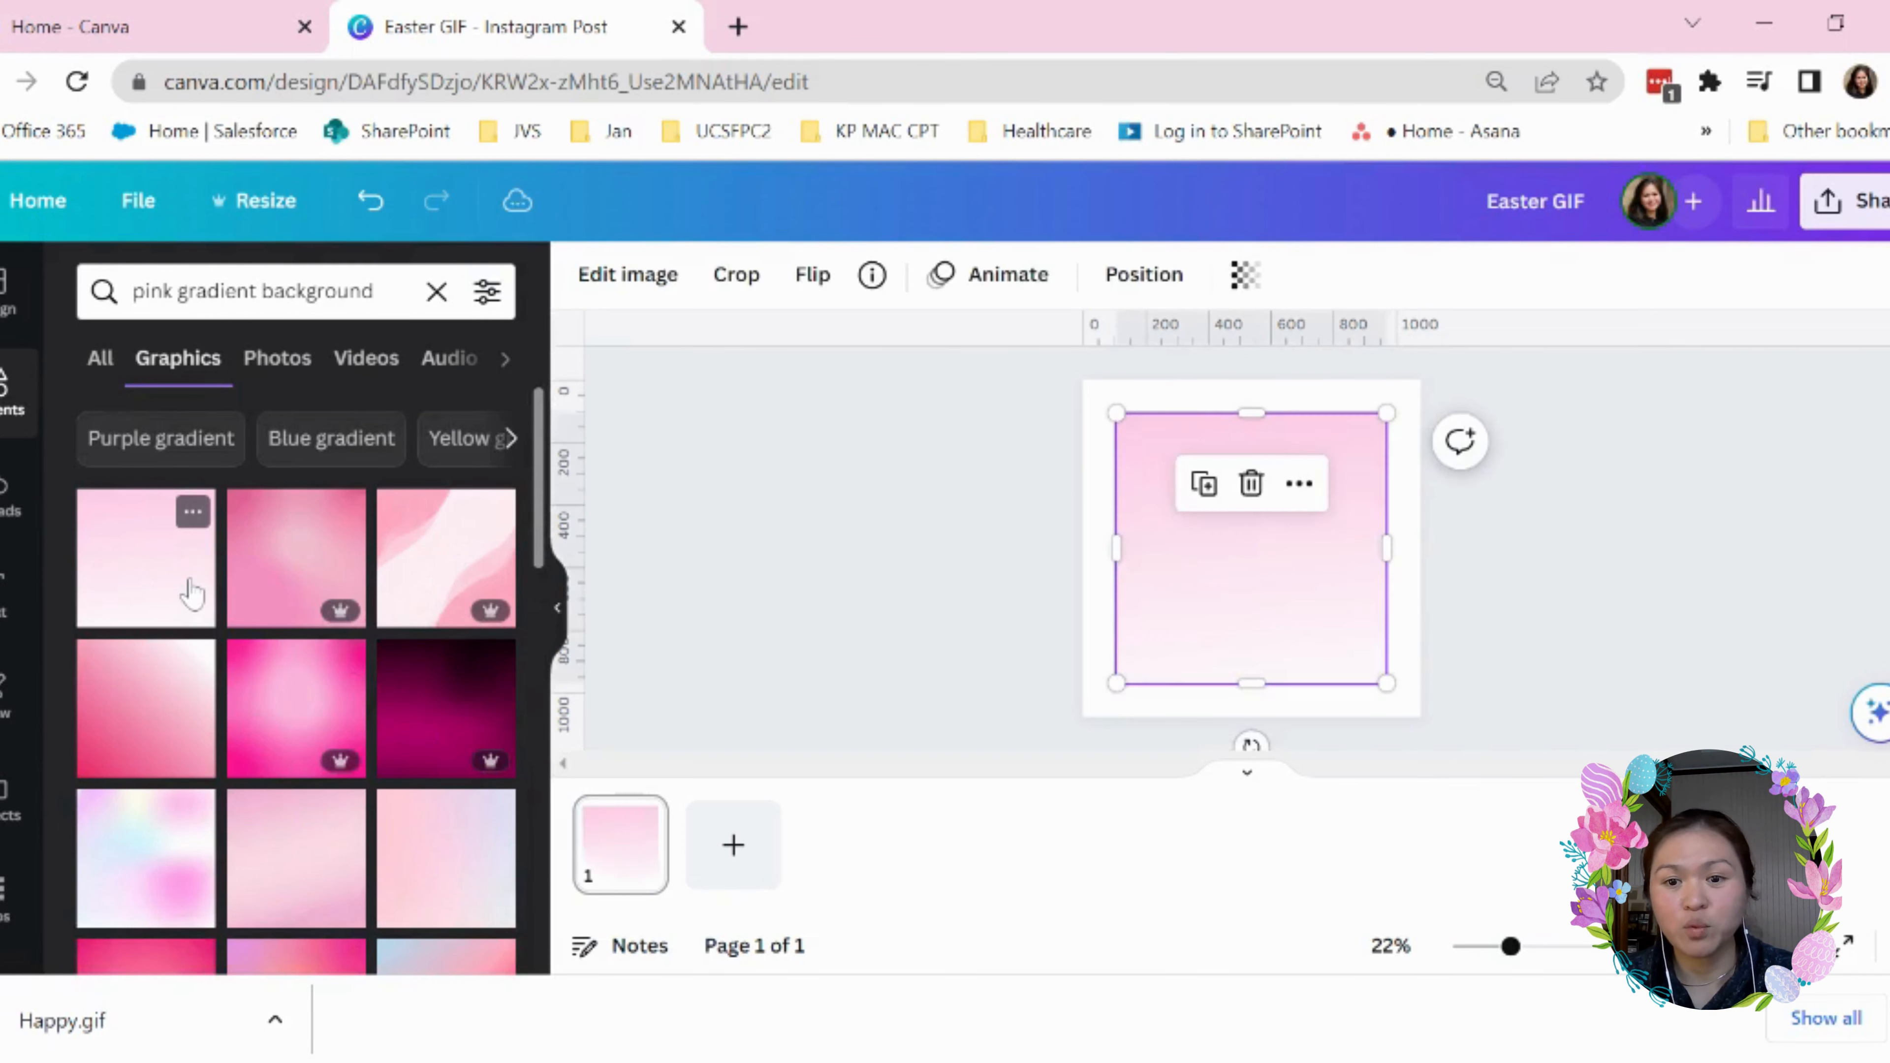
pyautogui.moveTo(1117, 414); pyautogui.dragTo(1084, 380)
pyautogui.moveTo(1379, 685); pyautogui.dragTo(1403, 718)
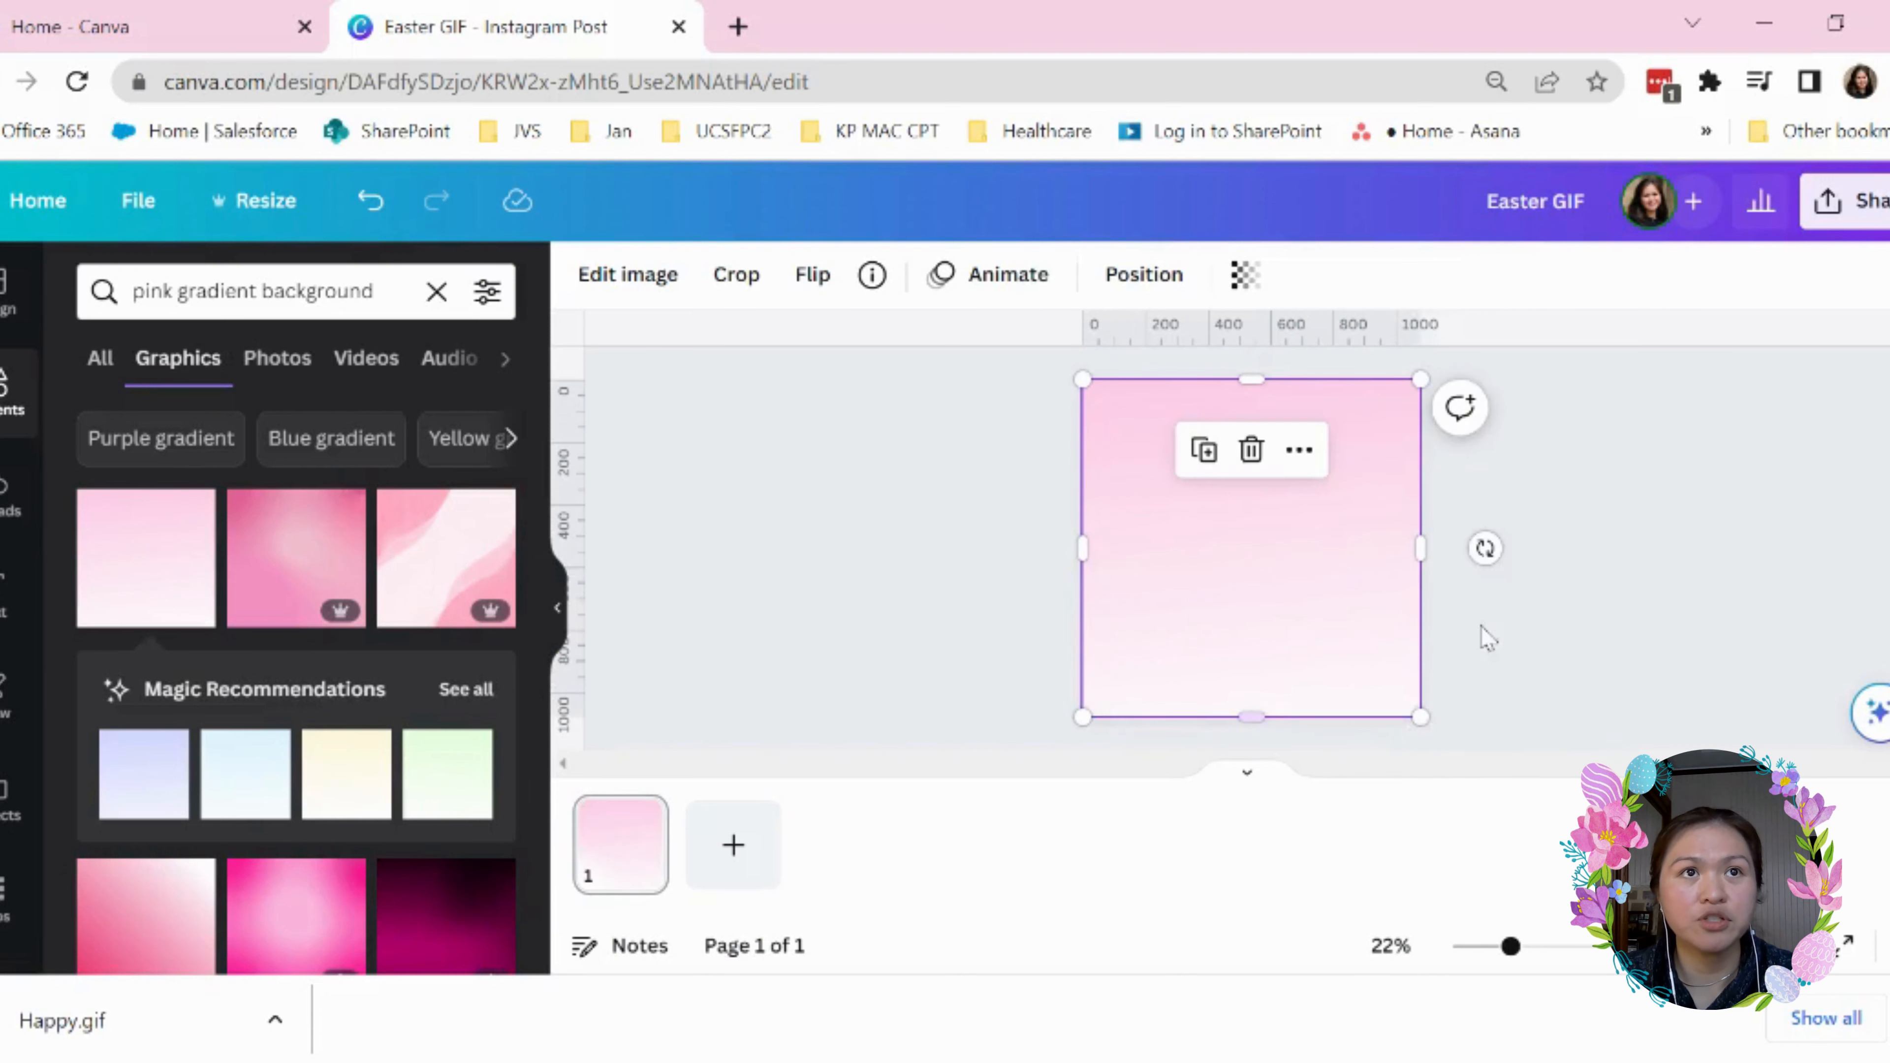
pyautogui.click(1574, 570)
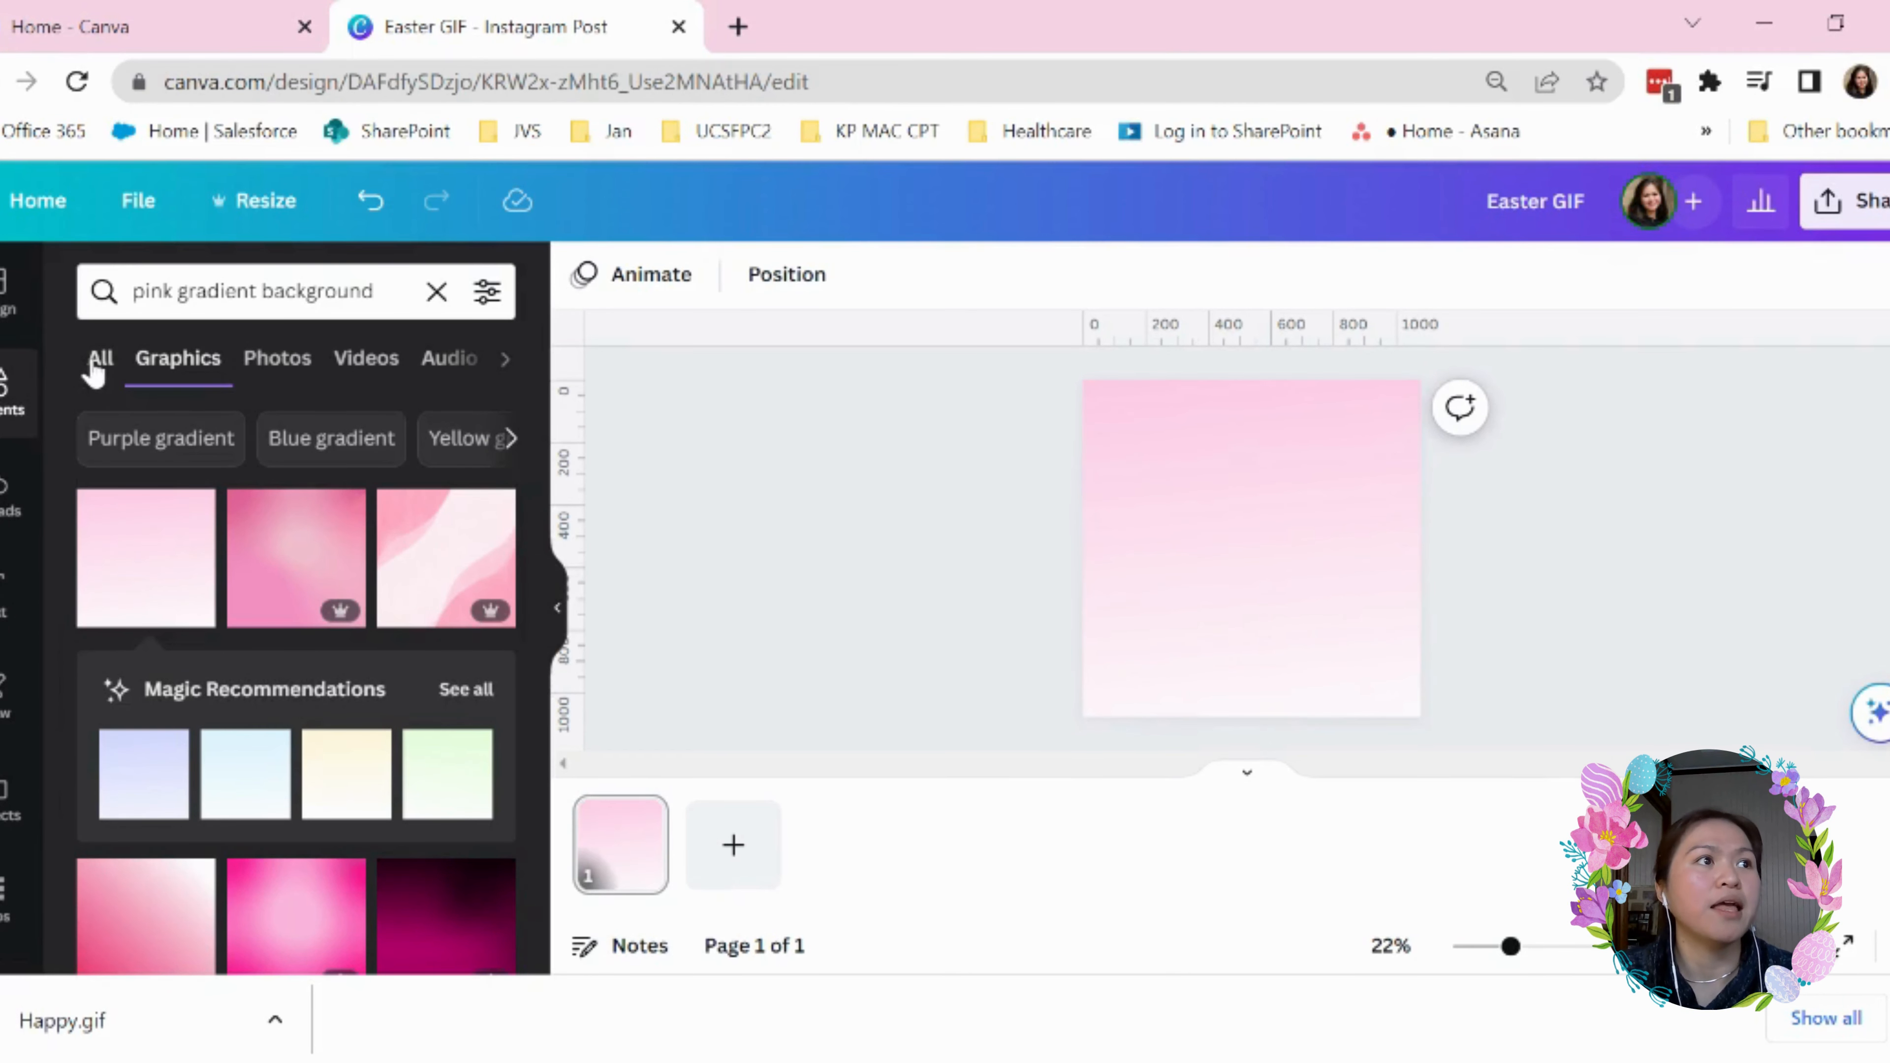
# Search the graphics for "bunny hopping" and look through the bunny illustrations
pyautogui.click(257, 291)
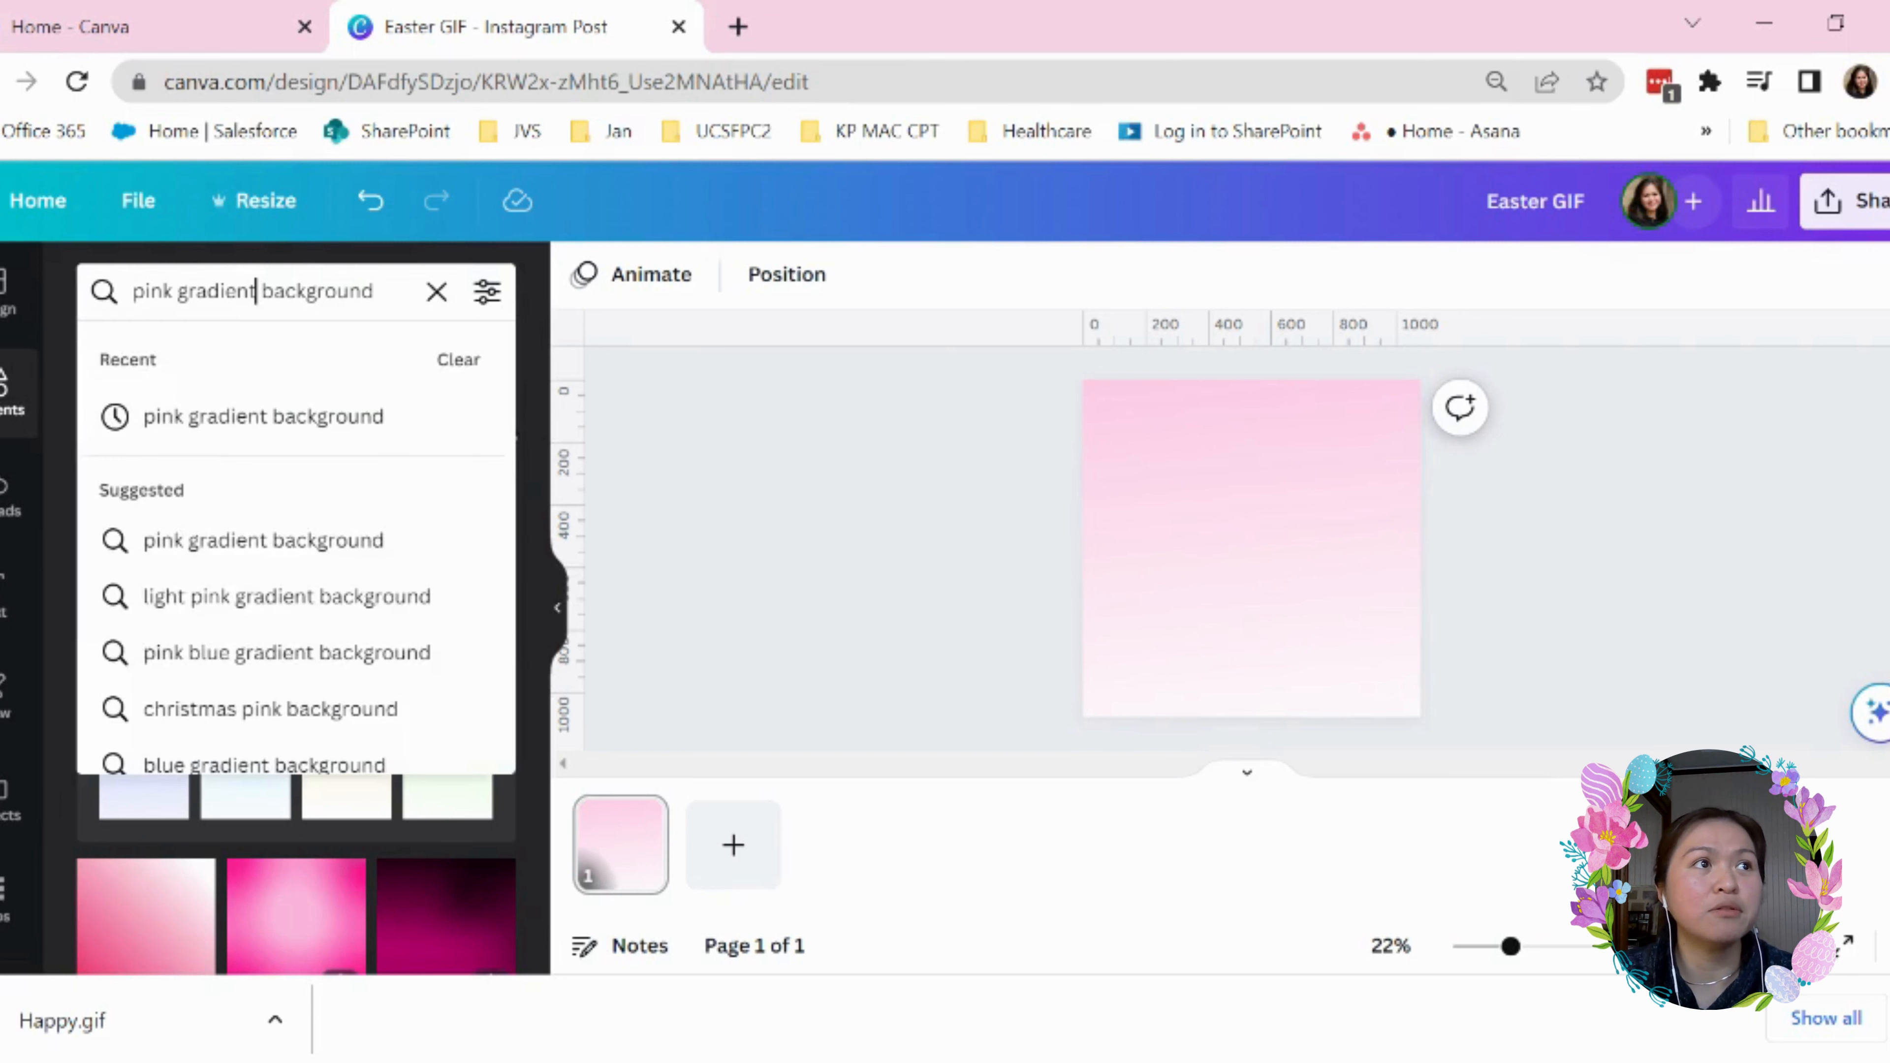
pyautogui.moveTo(377, 291); pyautogui.dragTo(128, 291)
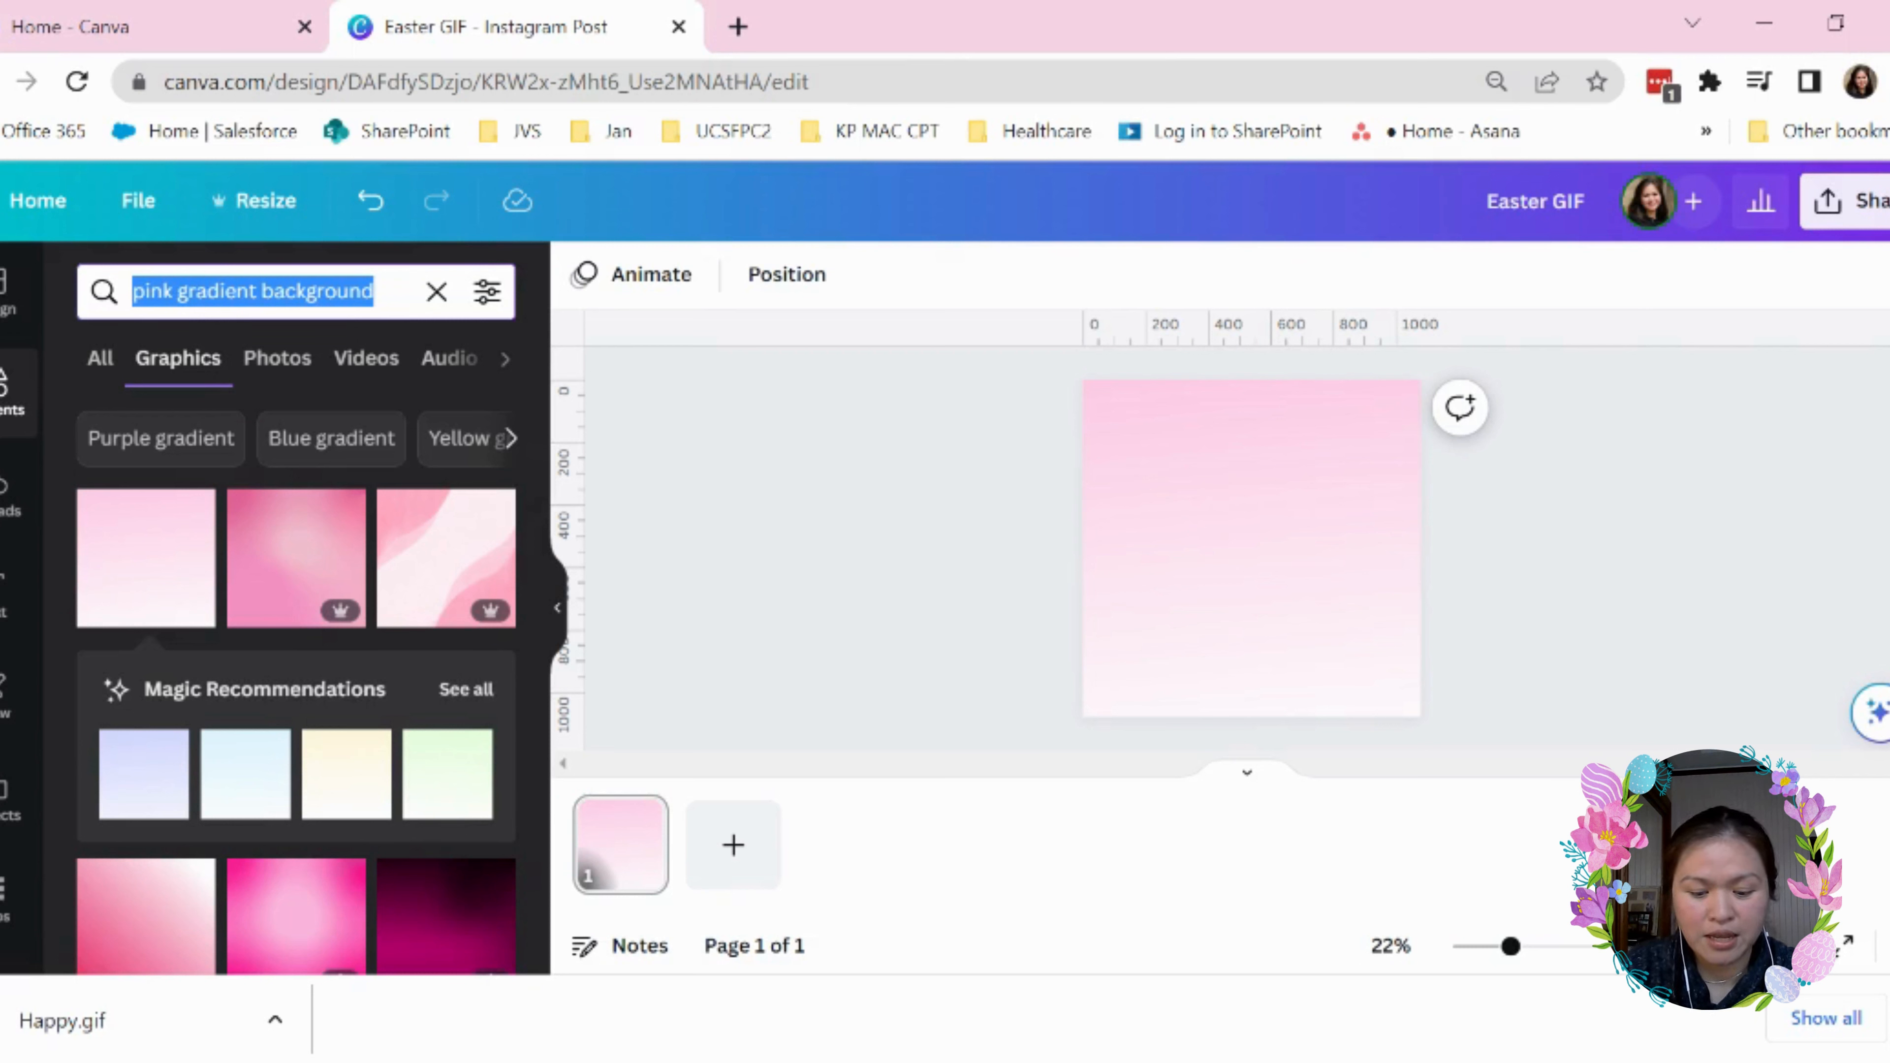
pyautogui.write('bunny hopping')
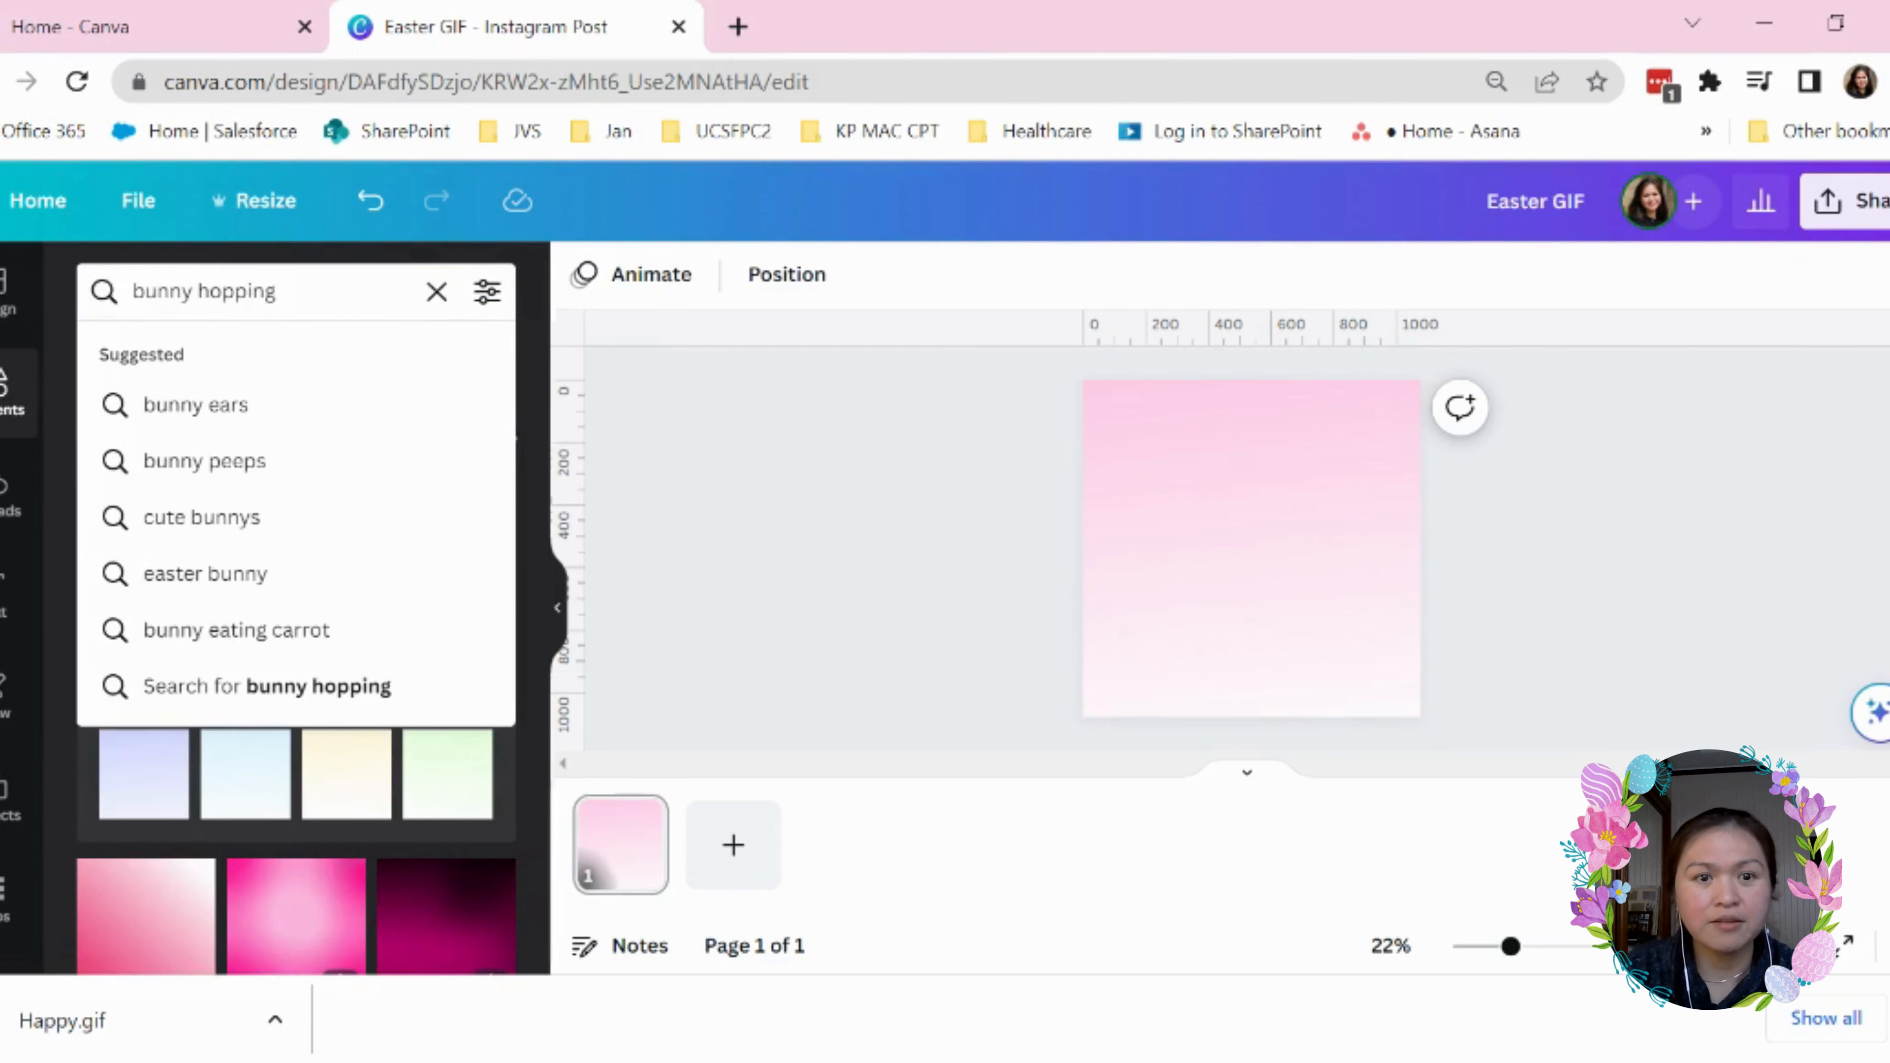
pyautogui.press('Return')
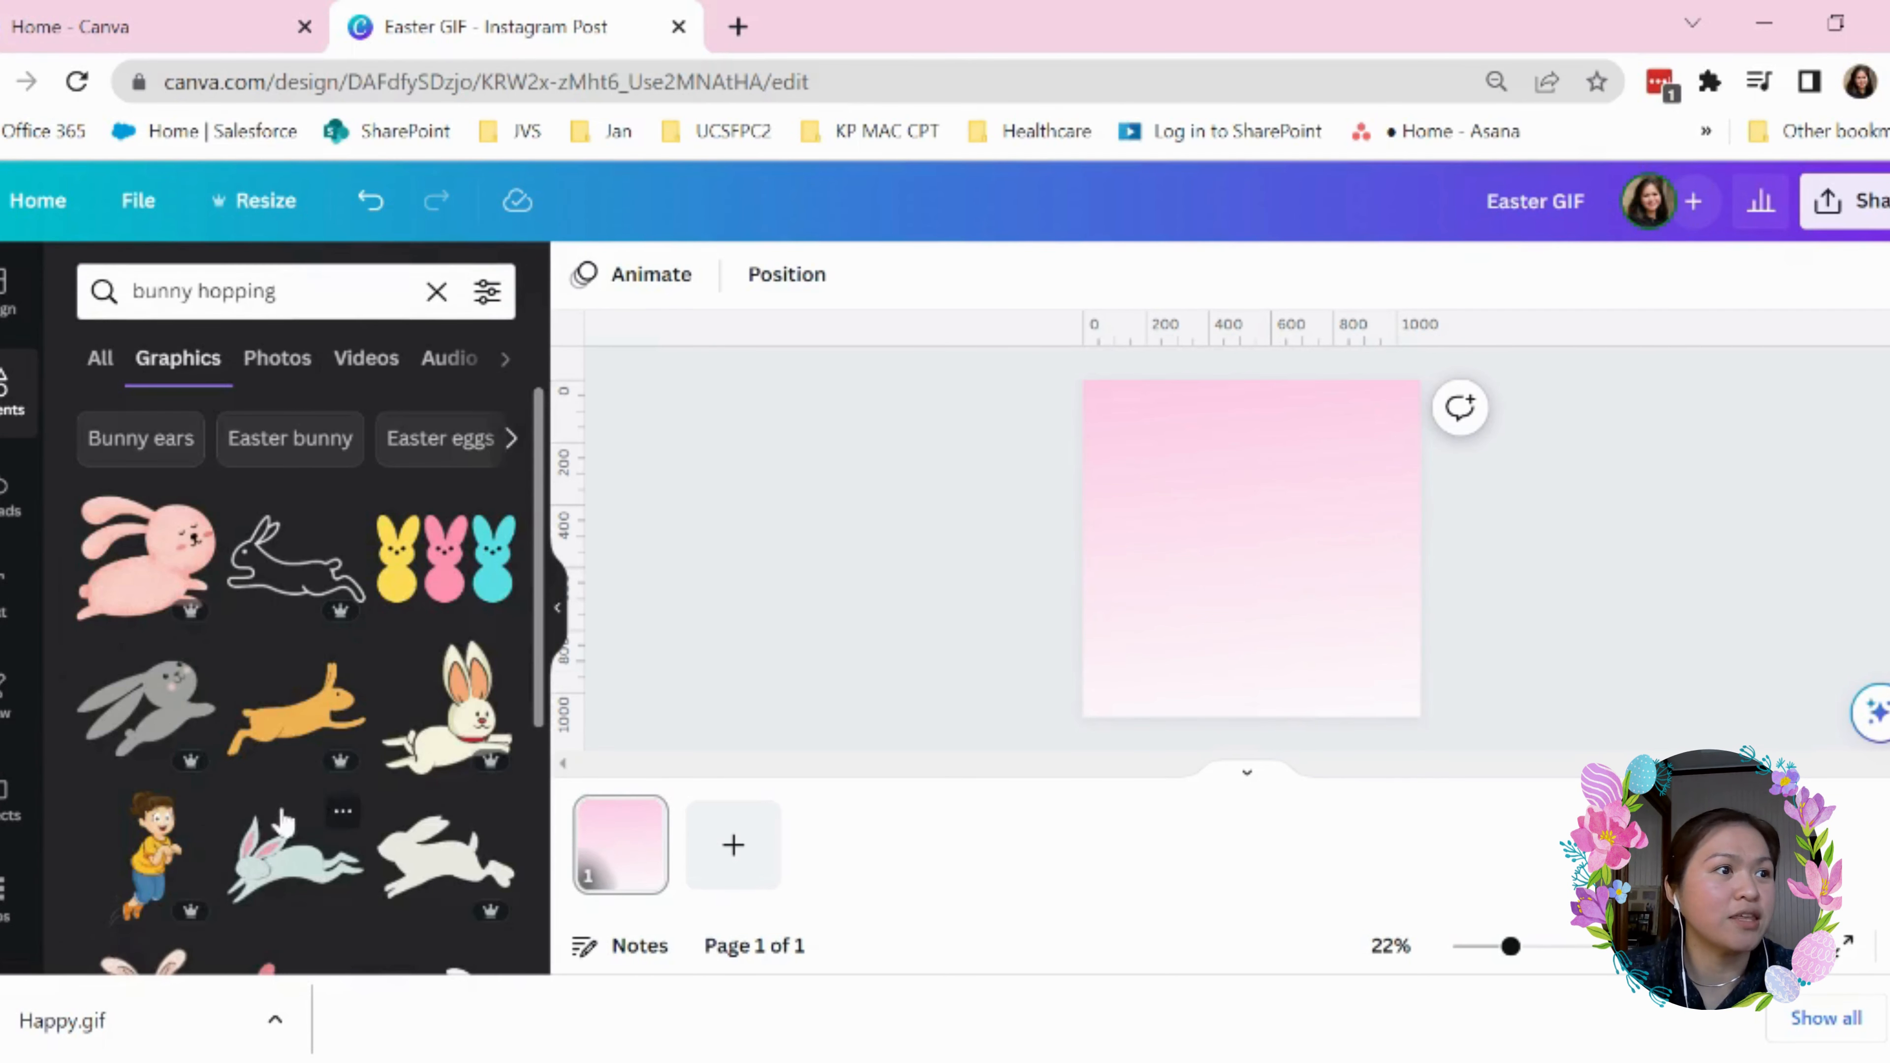
pyautogui.scroll(-4, 282, 823)
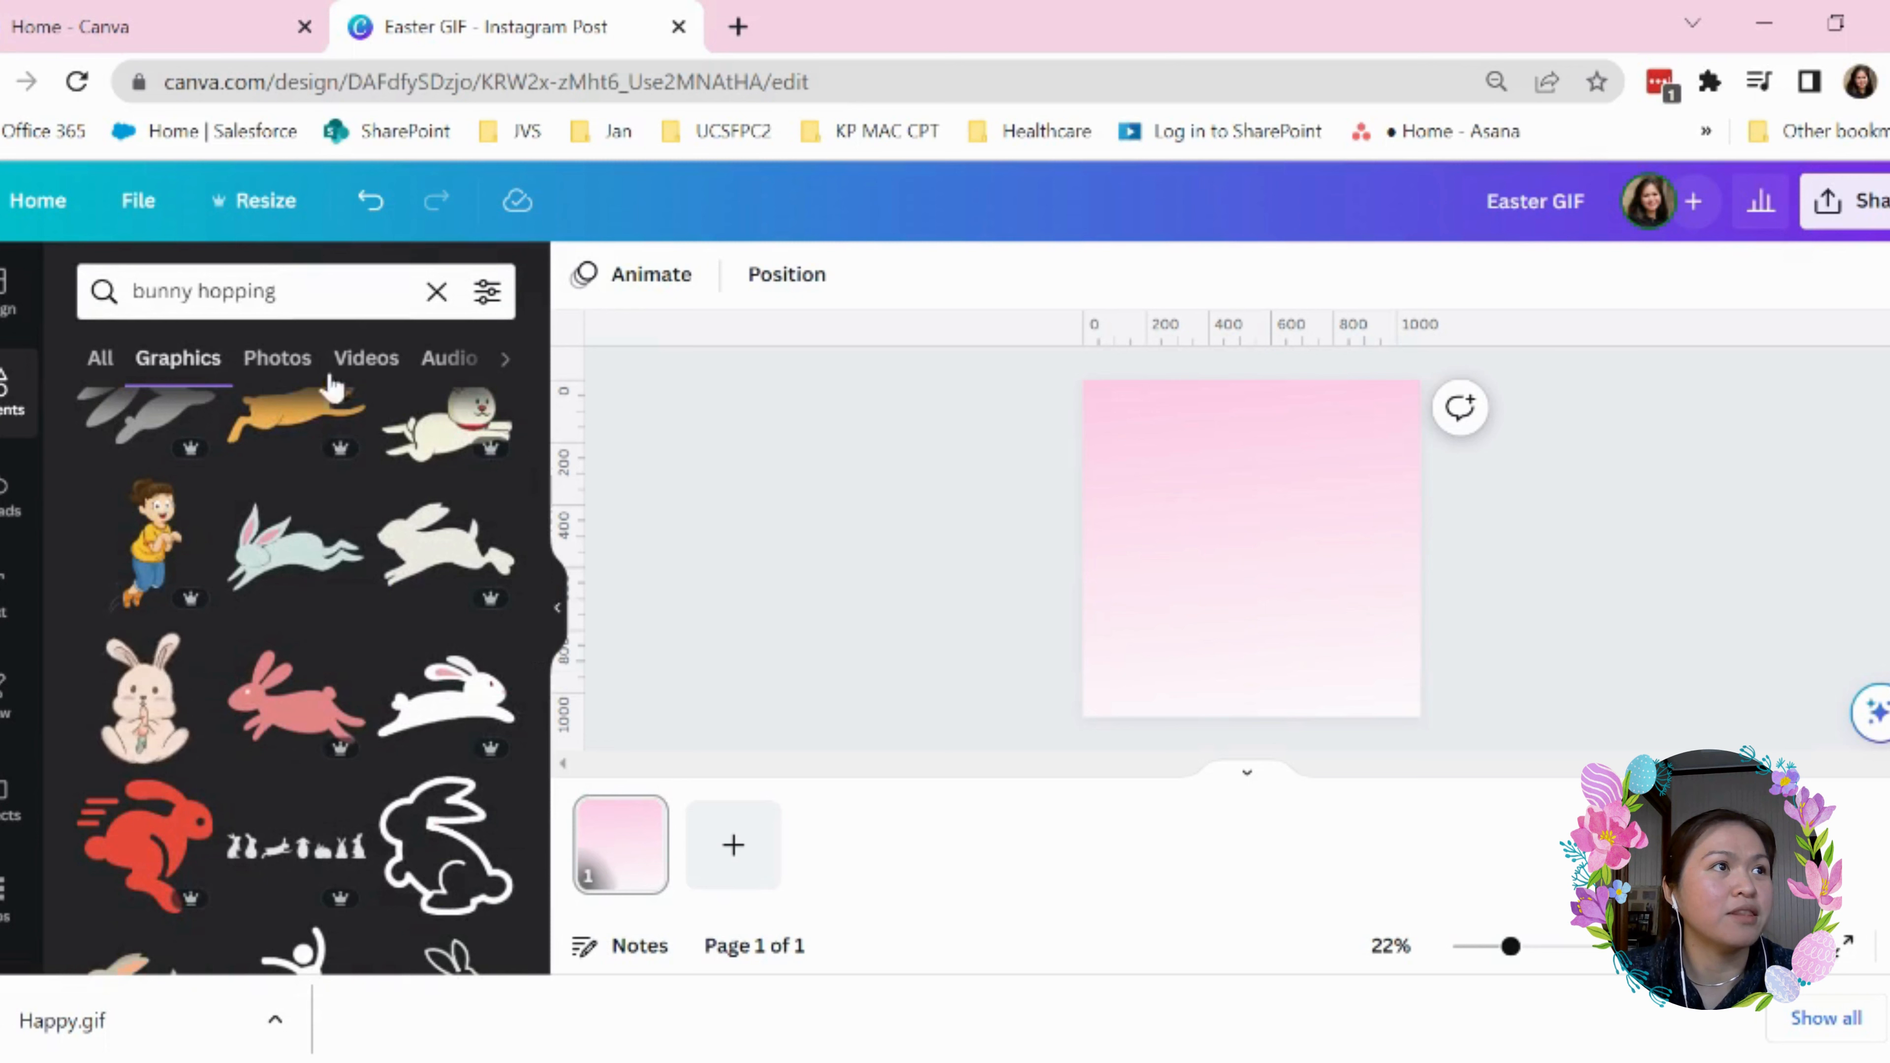
# Refine the graphics search to "bunny hopping animated"
pyautogui.click(313, 291)
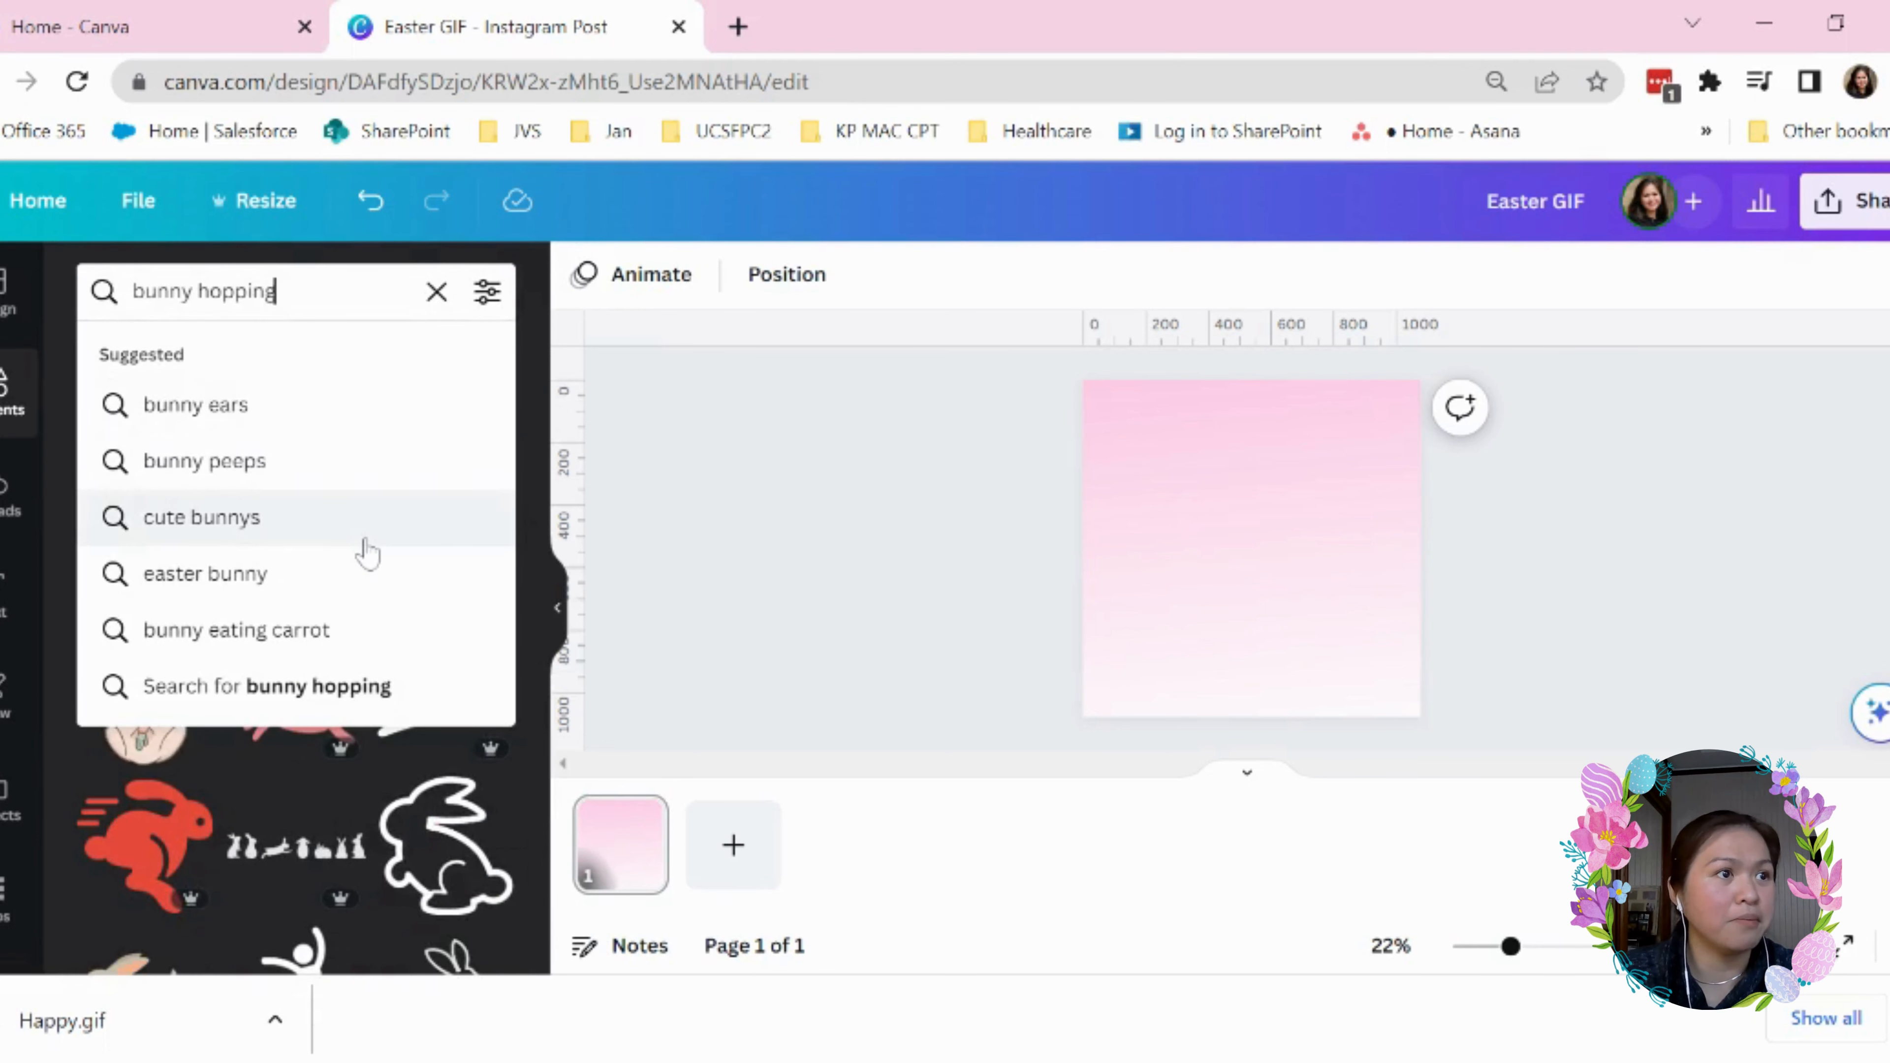
pyautogui.write('animy')
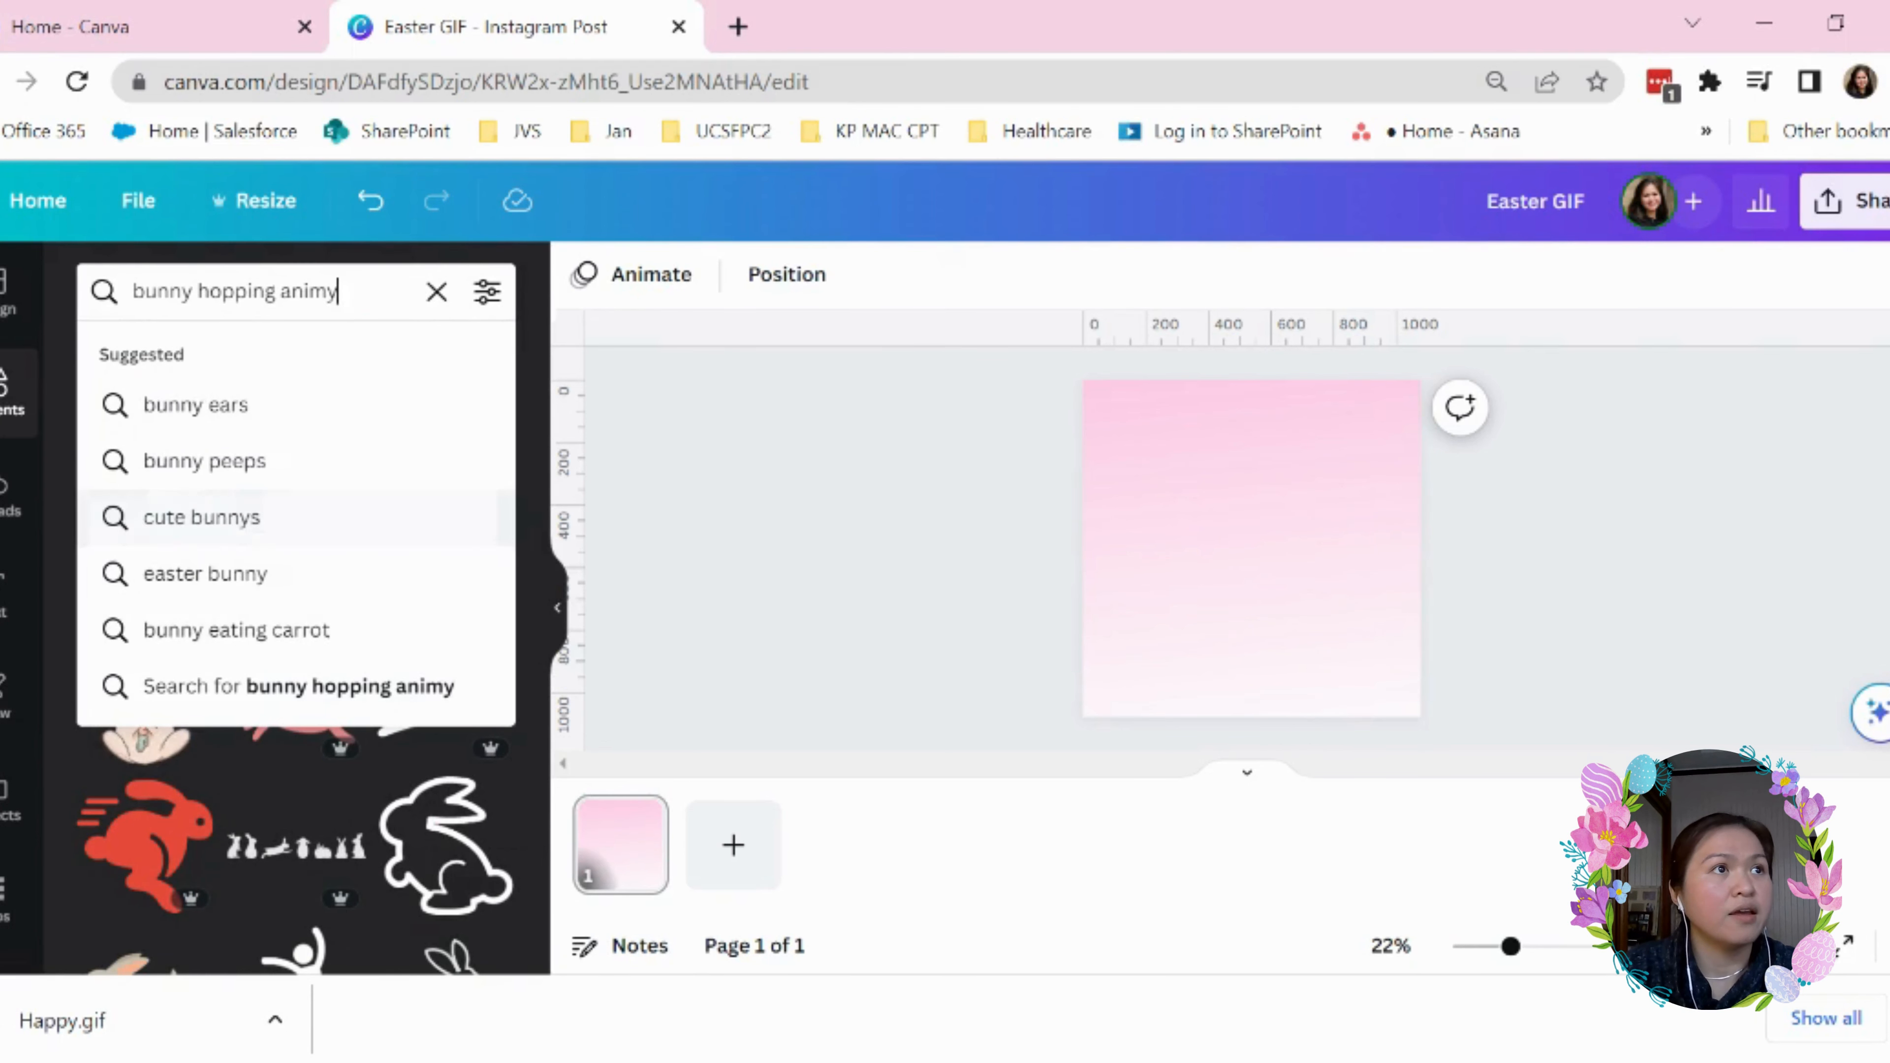
pyautogui.press('BackSpace')
pyautogui.write('ated')
pyautogui.press('Return')
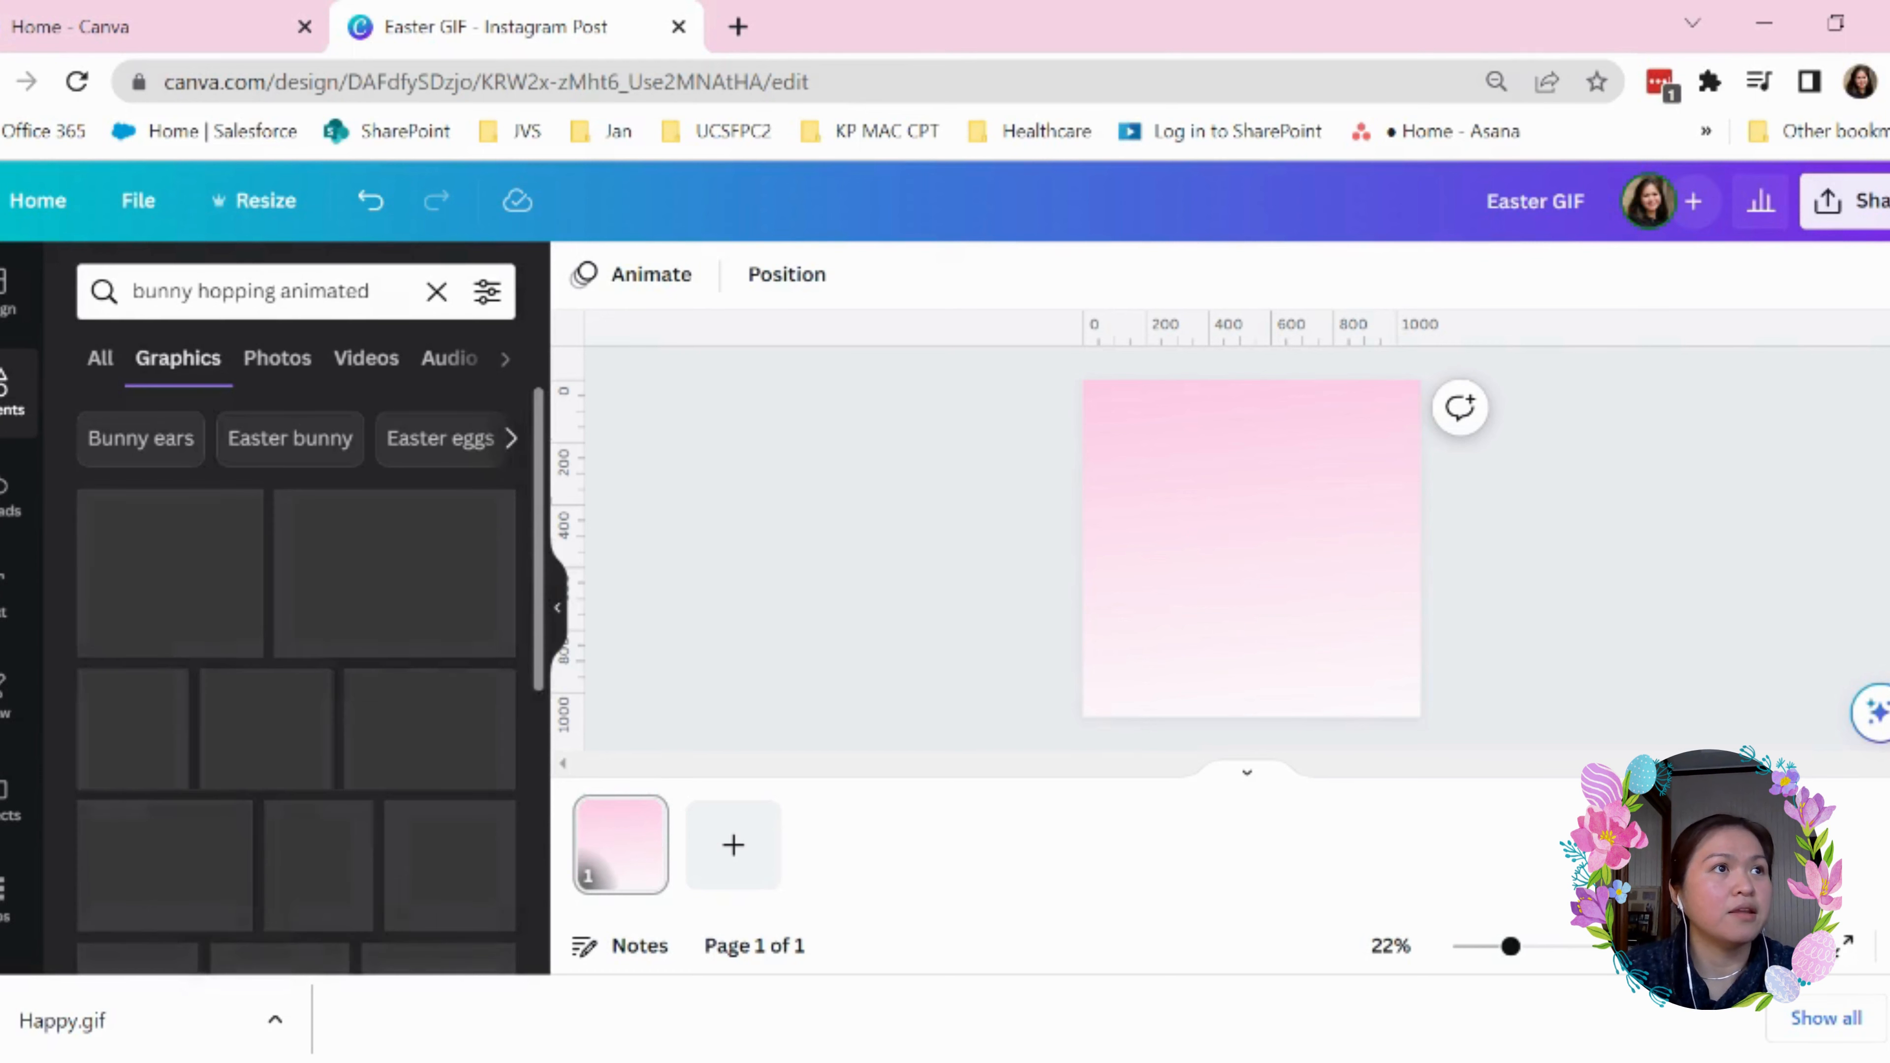
# Add the animated bunny in blue overalls holding an egg basket to the page and shift it slightly right of centre
pyautogui.scroll(-6, 334, 642)
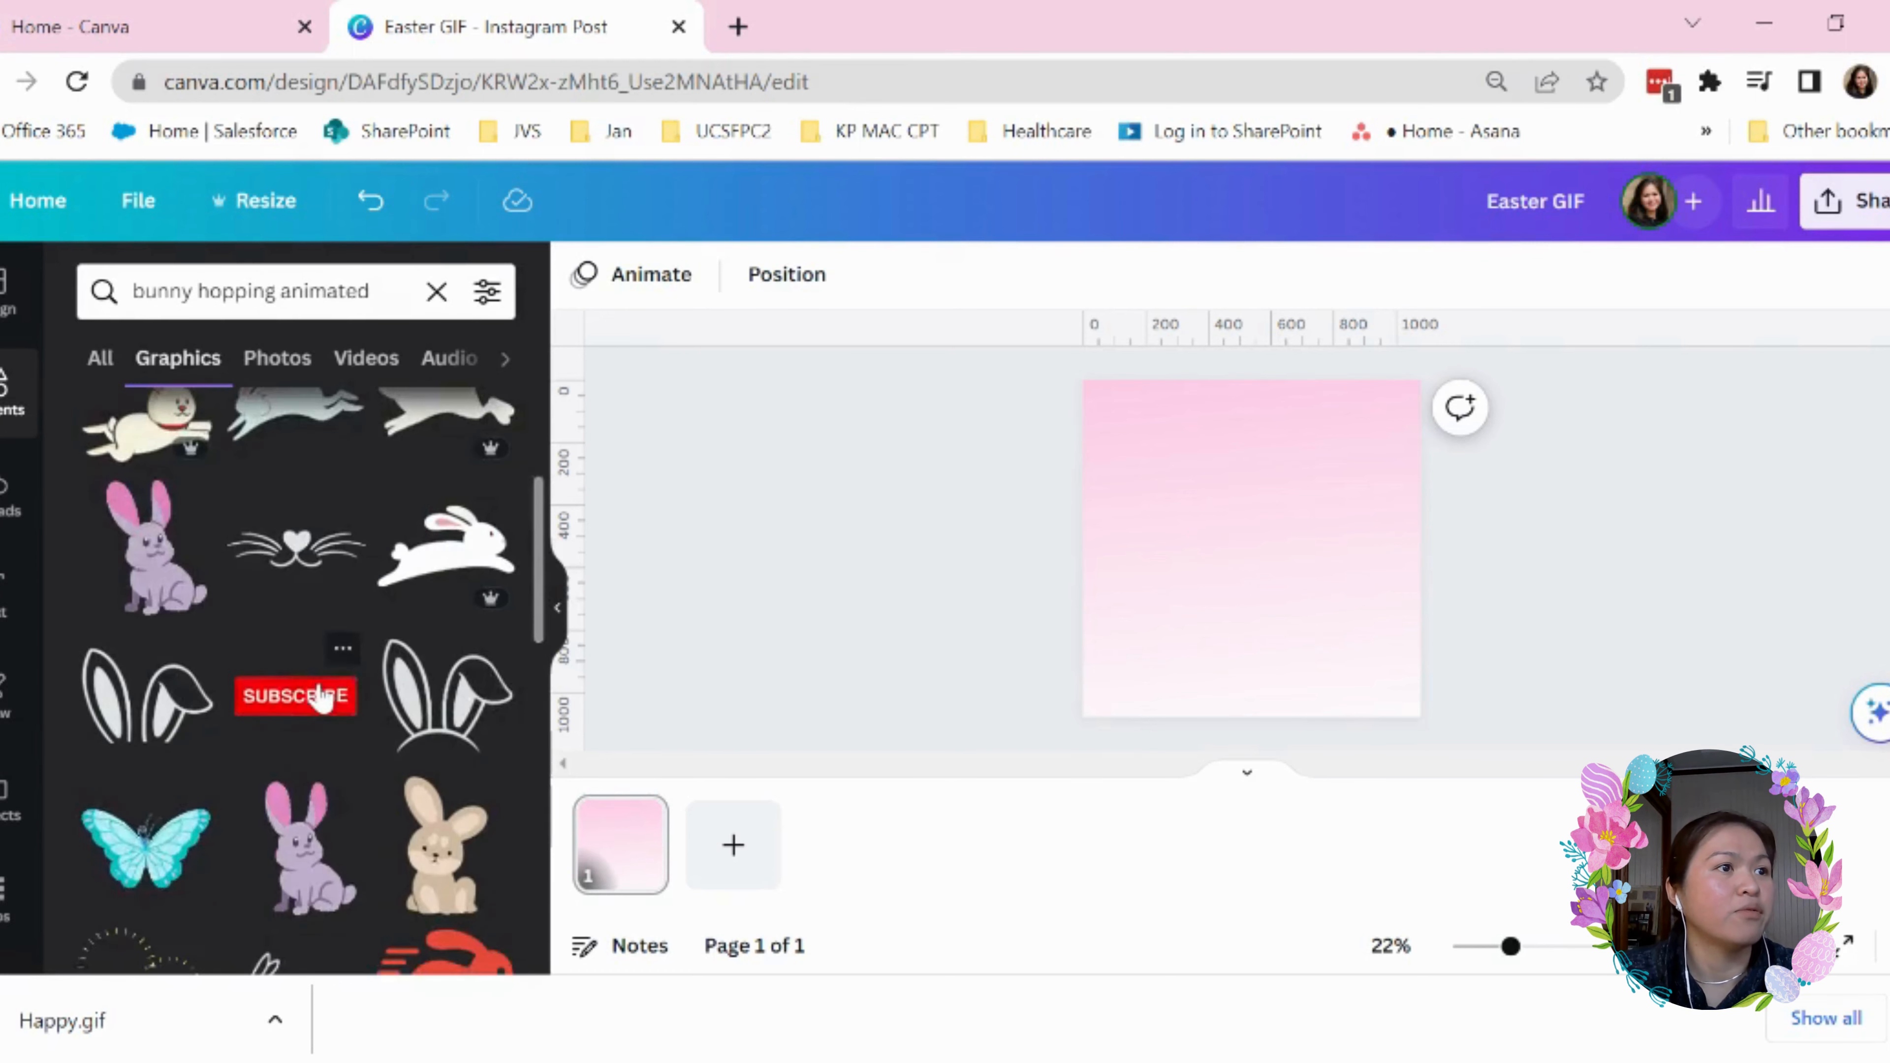
pyautogui.scroll(-10, 320, 696)
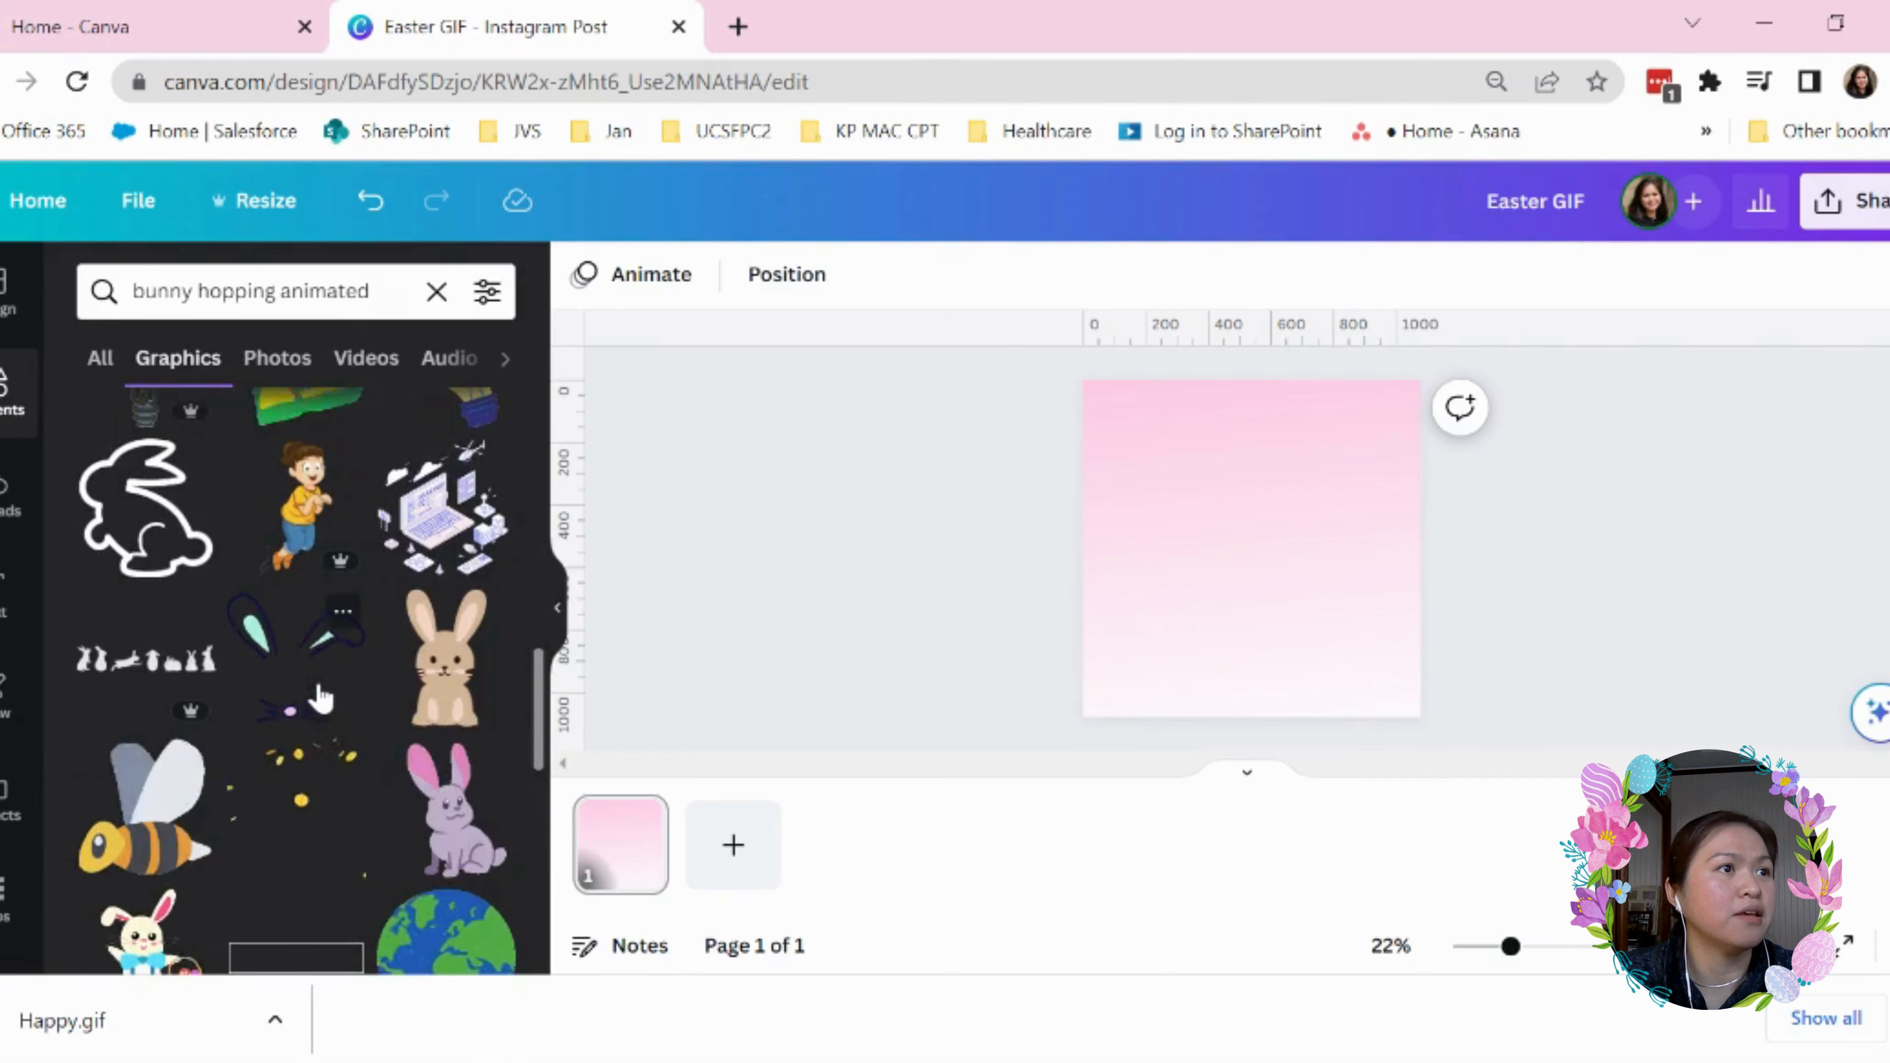
pyautogui.scroll(-2, 320, 696)
pyautogui.scroll(-3, 320, 696)
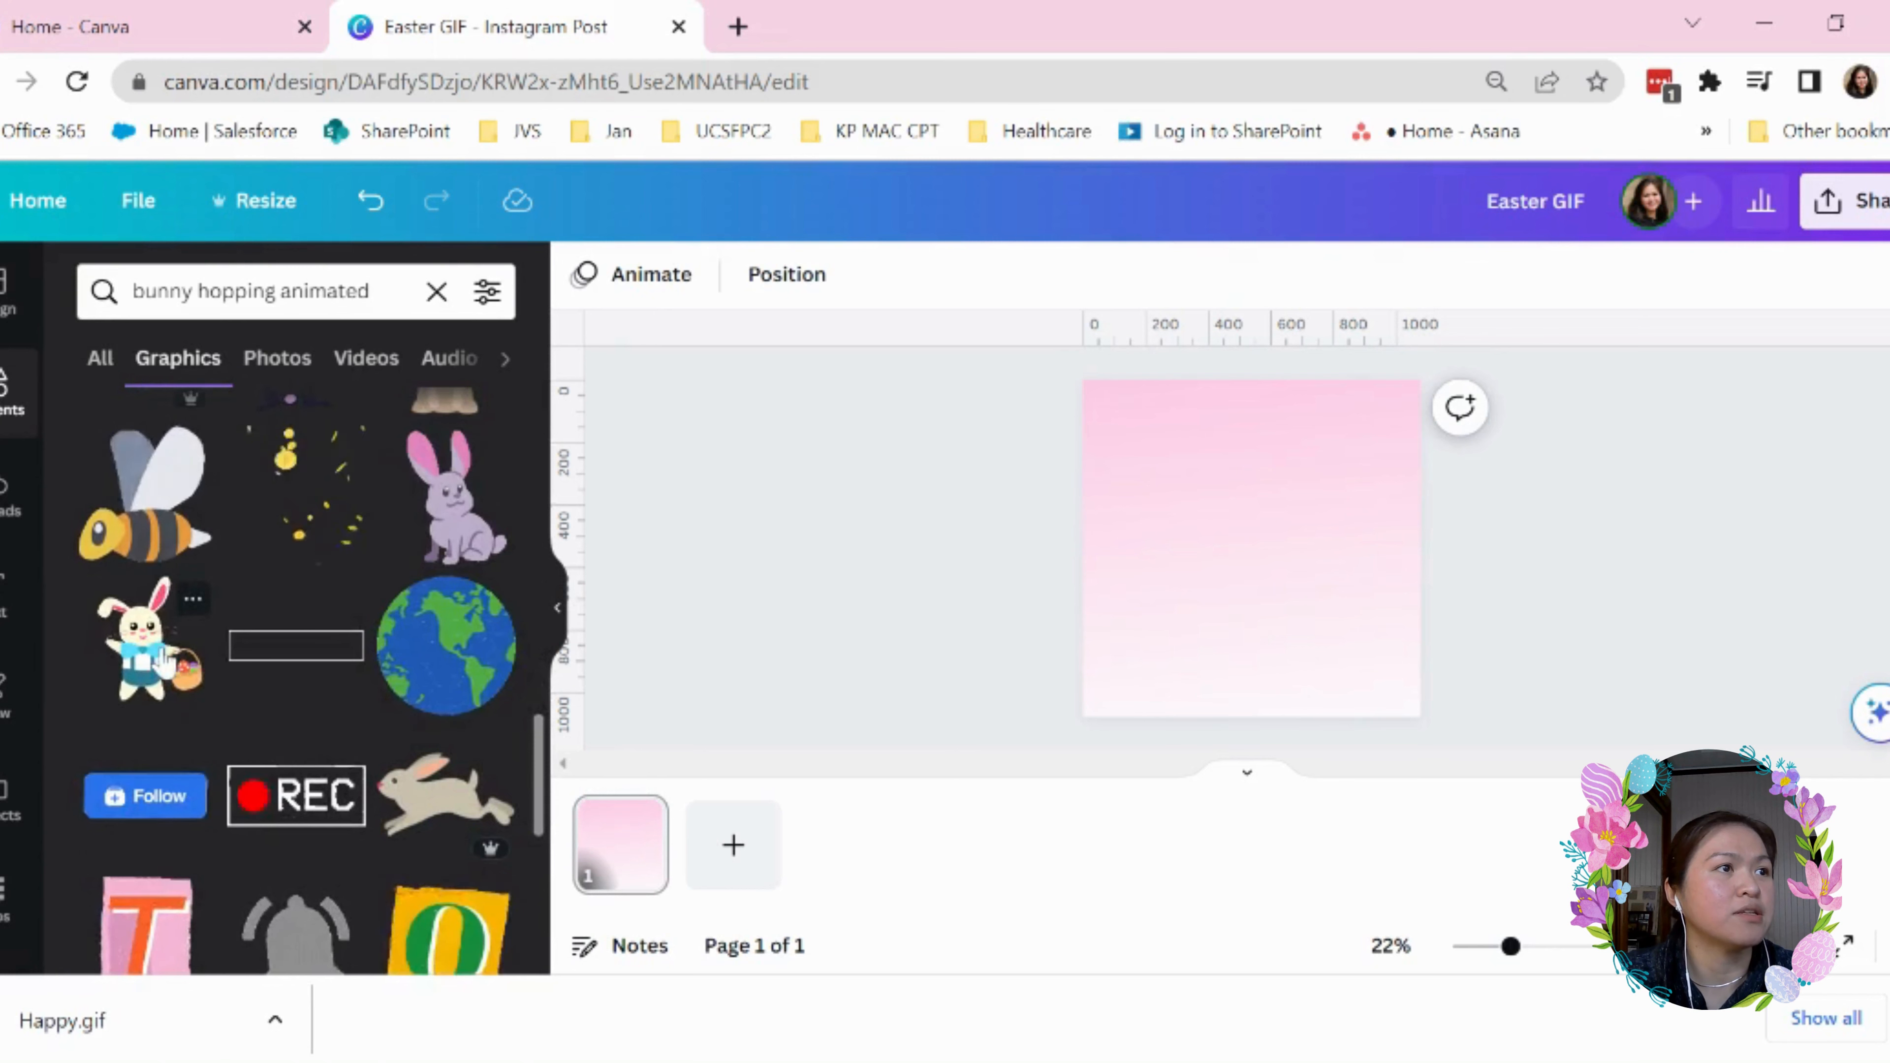
pyautogui.click(112, 633)
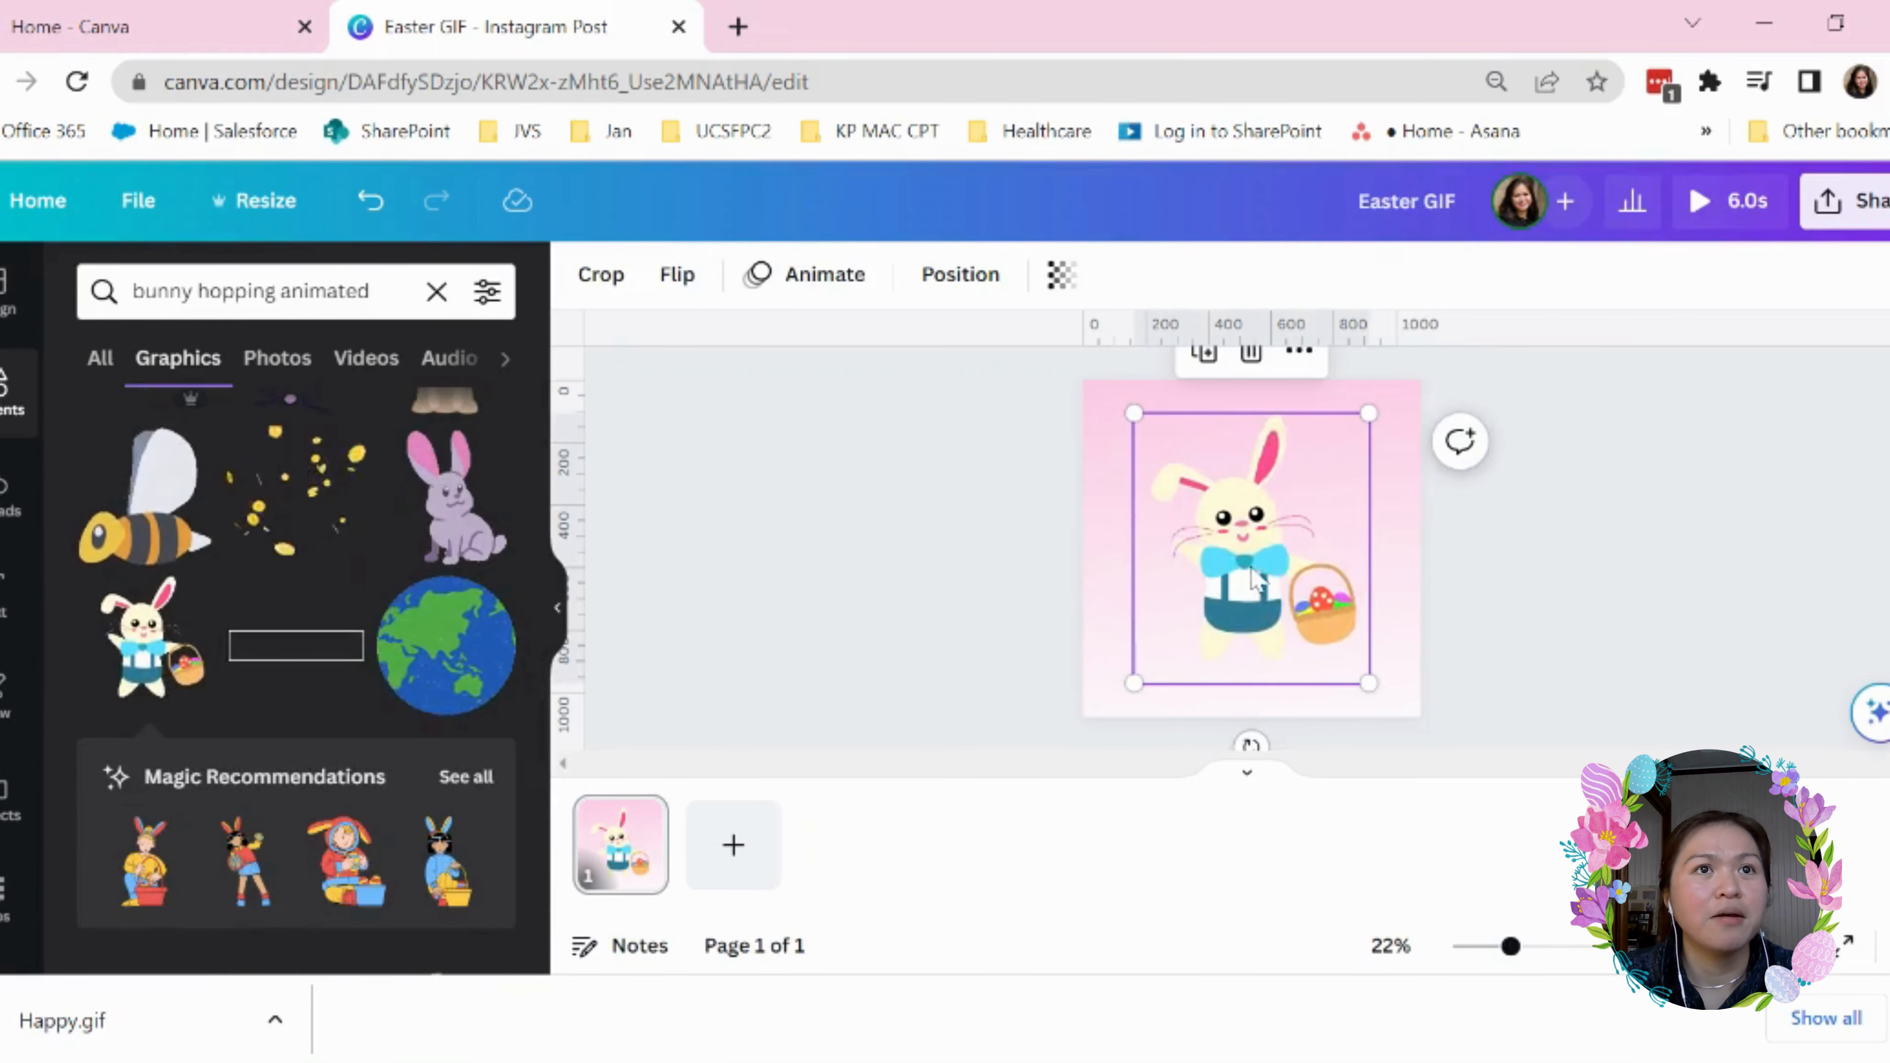
pyautogui.moveTo(1252, 572); pyautogui.dragTo(1262, 565)
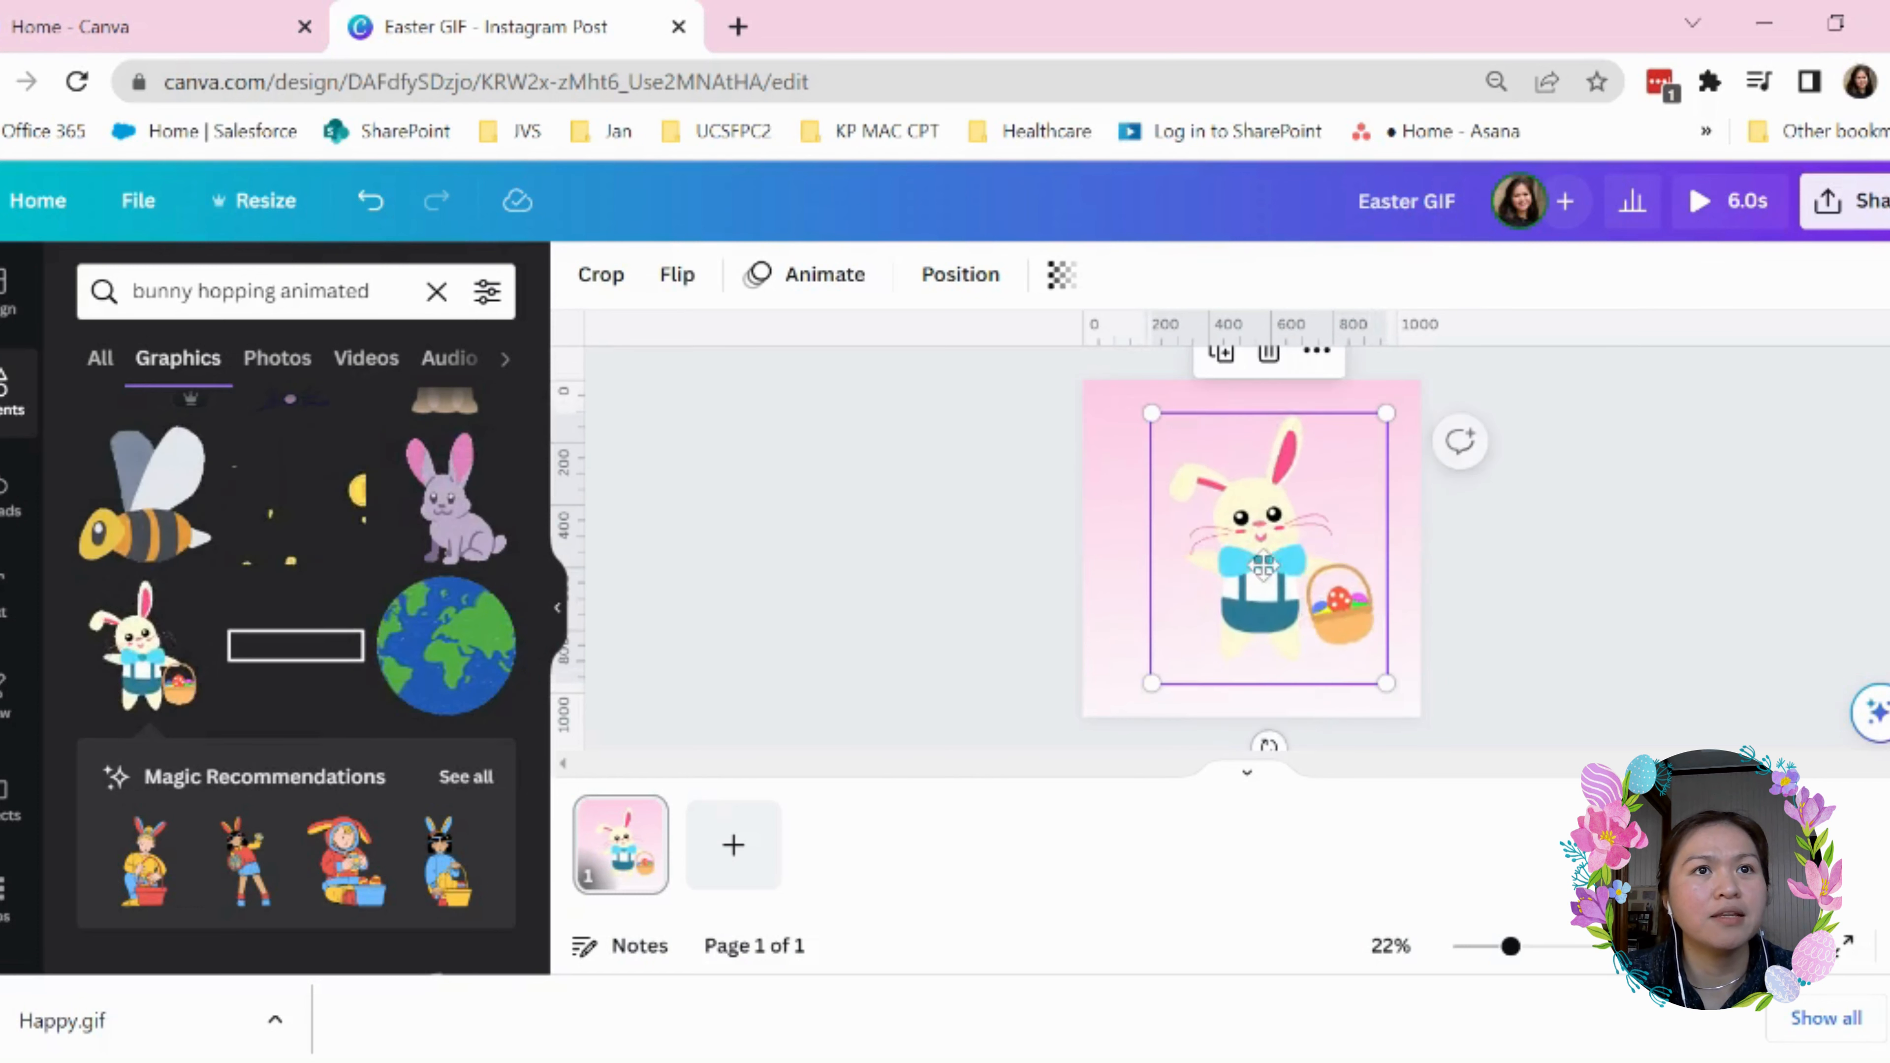
# Try turquoise, dark blue and white as the page background in place of the pink gradient, settling on the solid light green default colour
pyautogui.click(1117, 500)
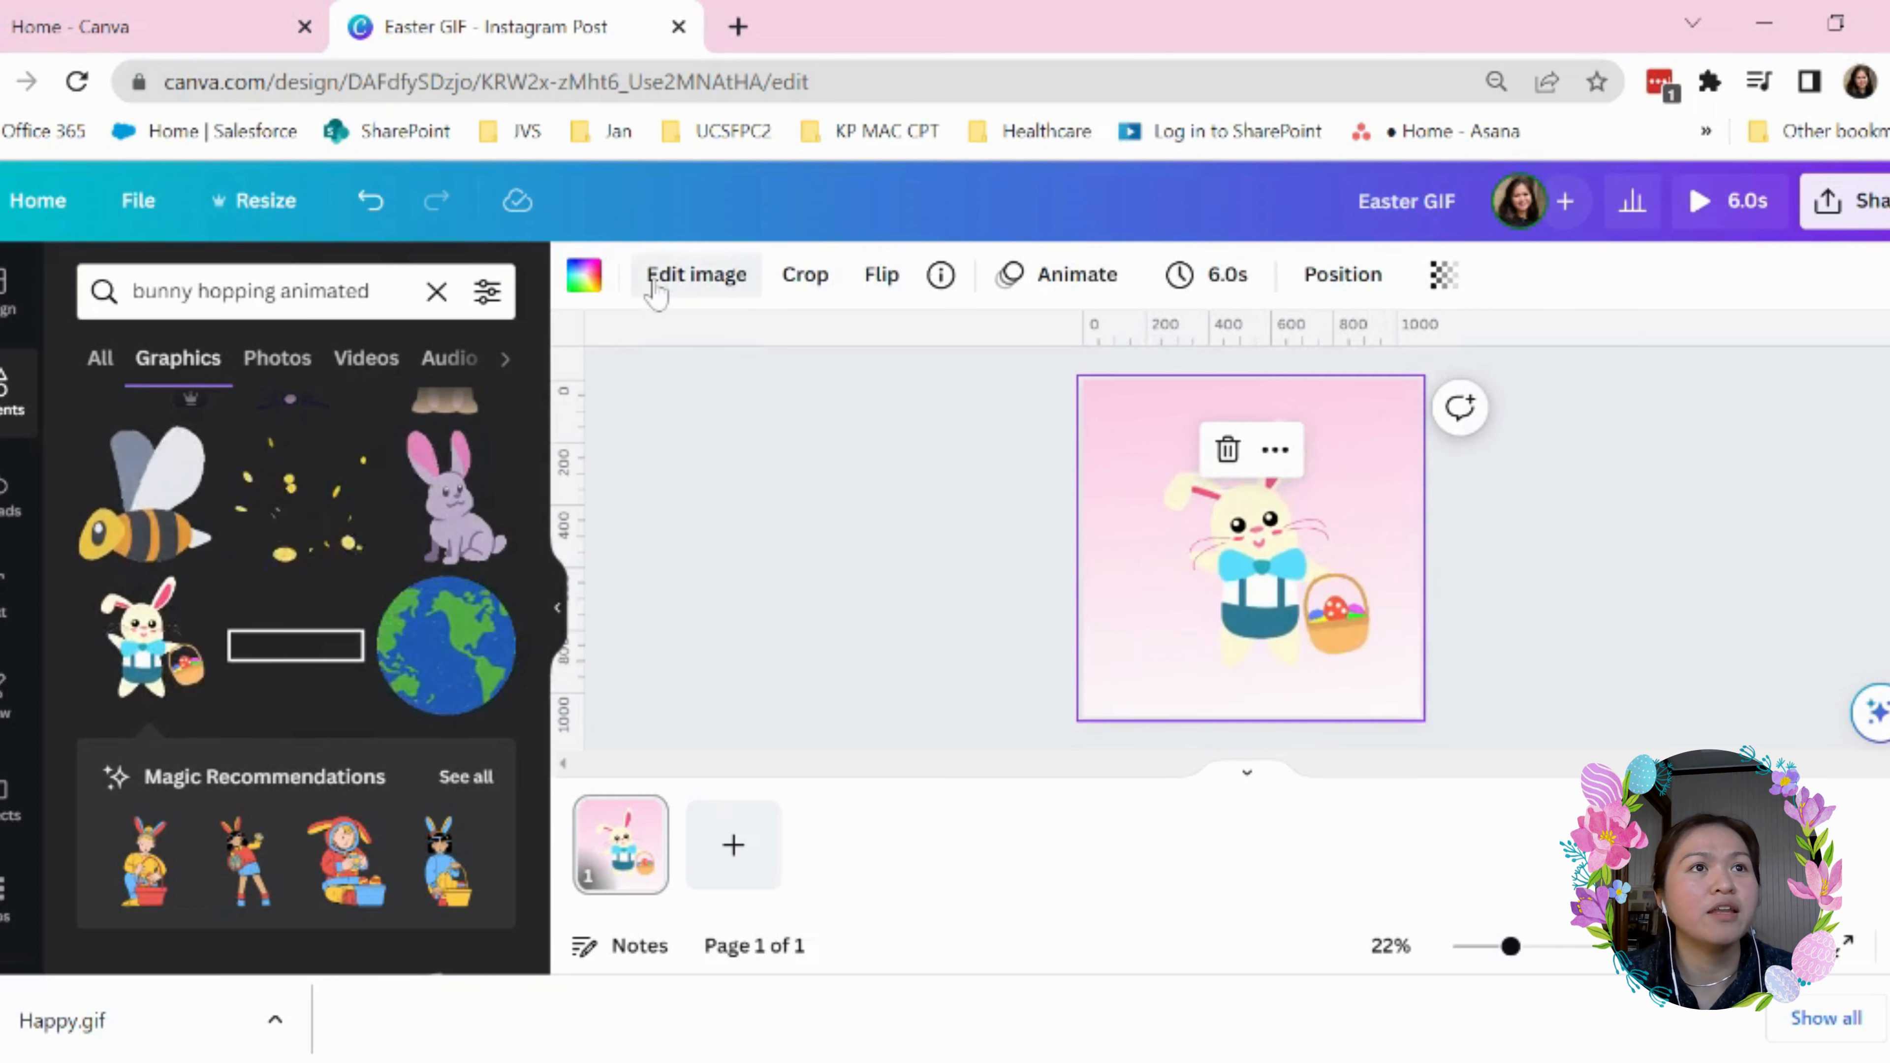
pyautogui.click(586, 286)
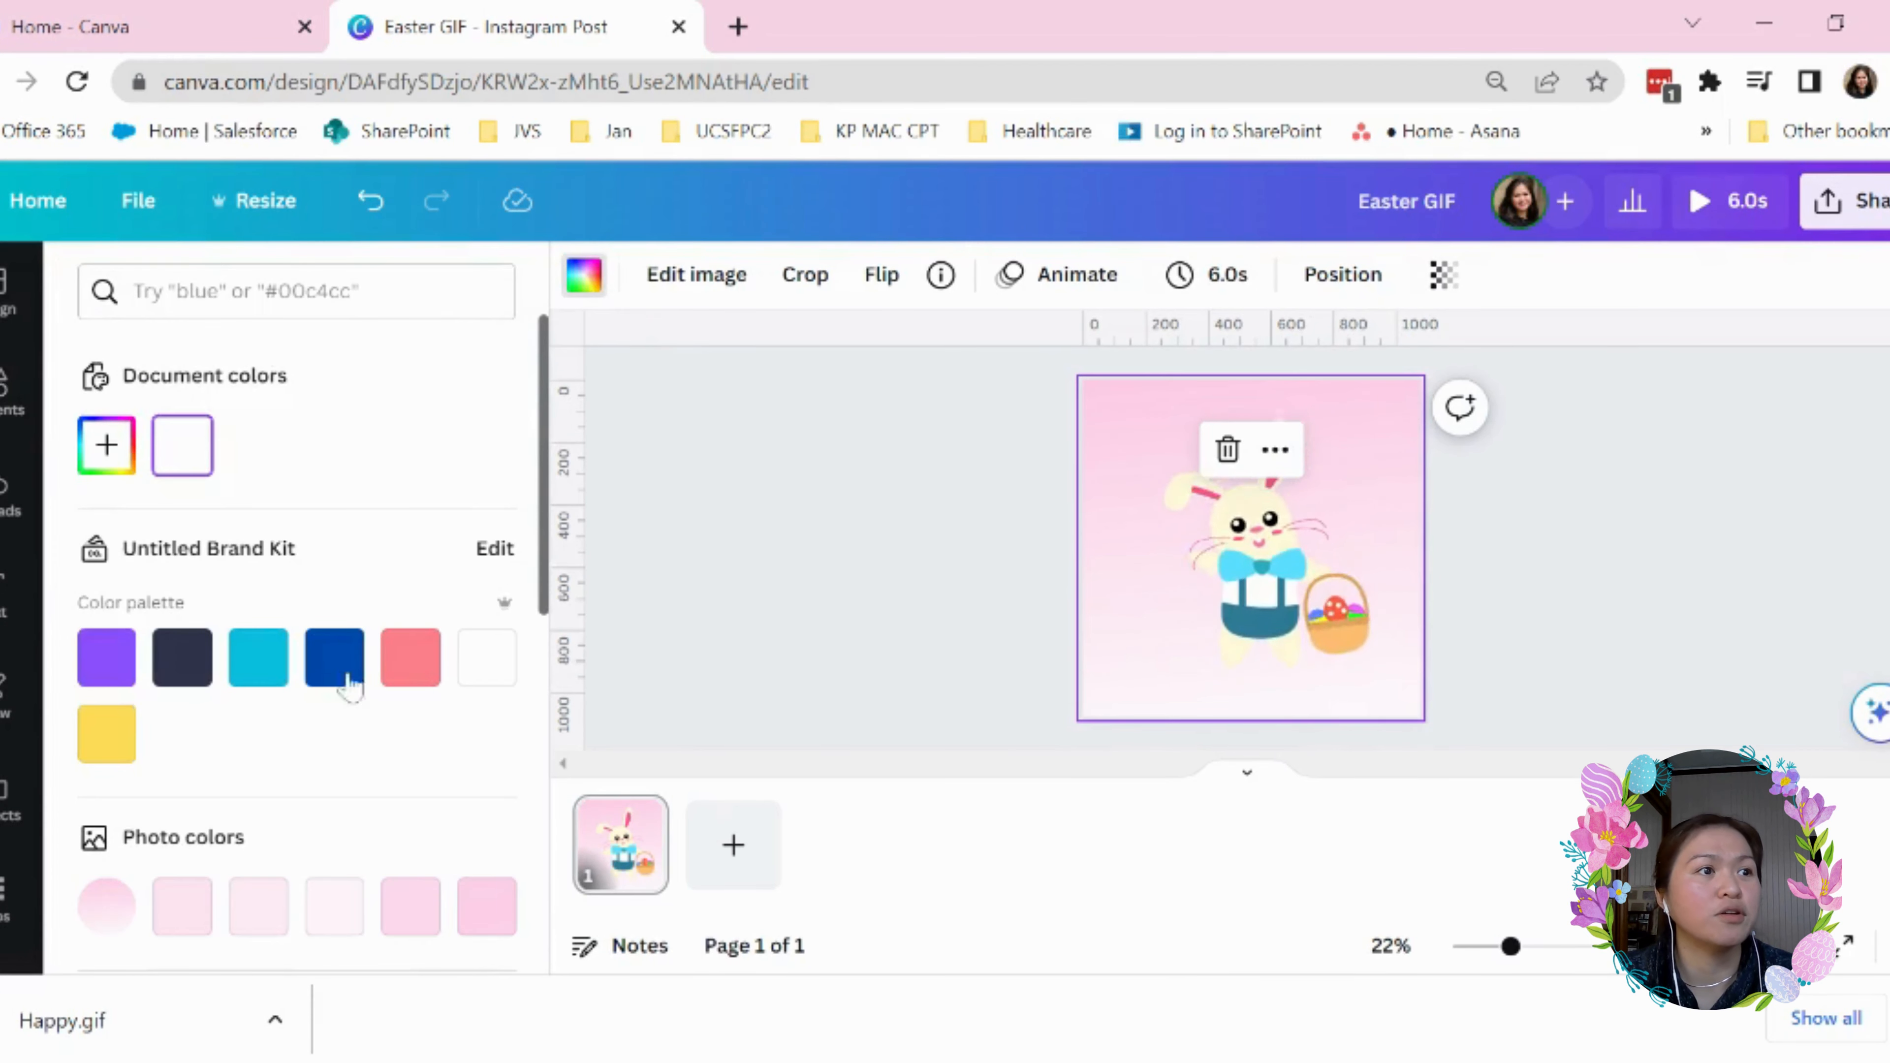
pyautogui.scroll(-4, 253, 801)
pyautogui.scroll(4, 253, 804)
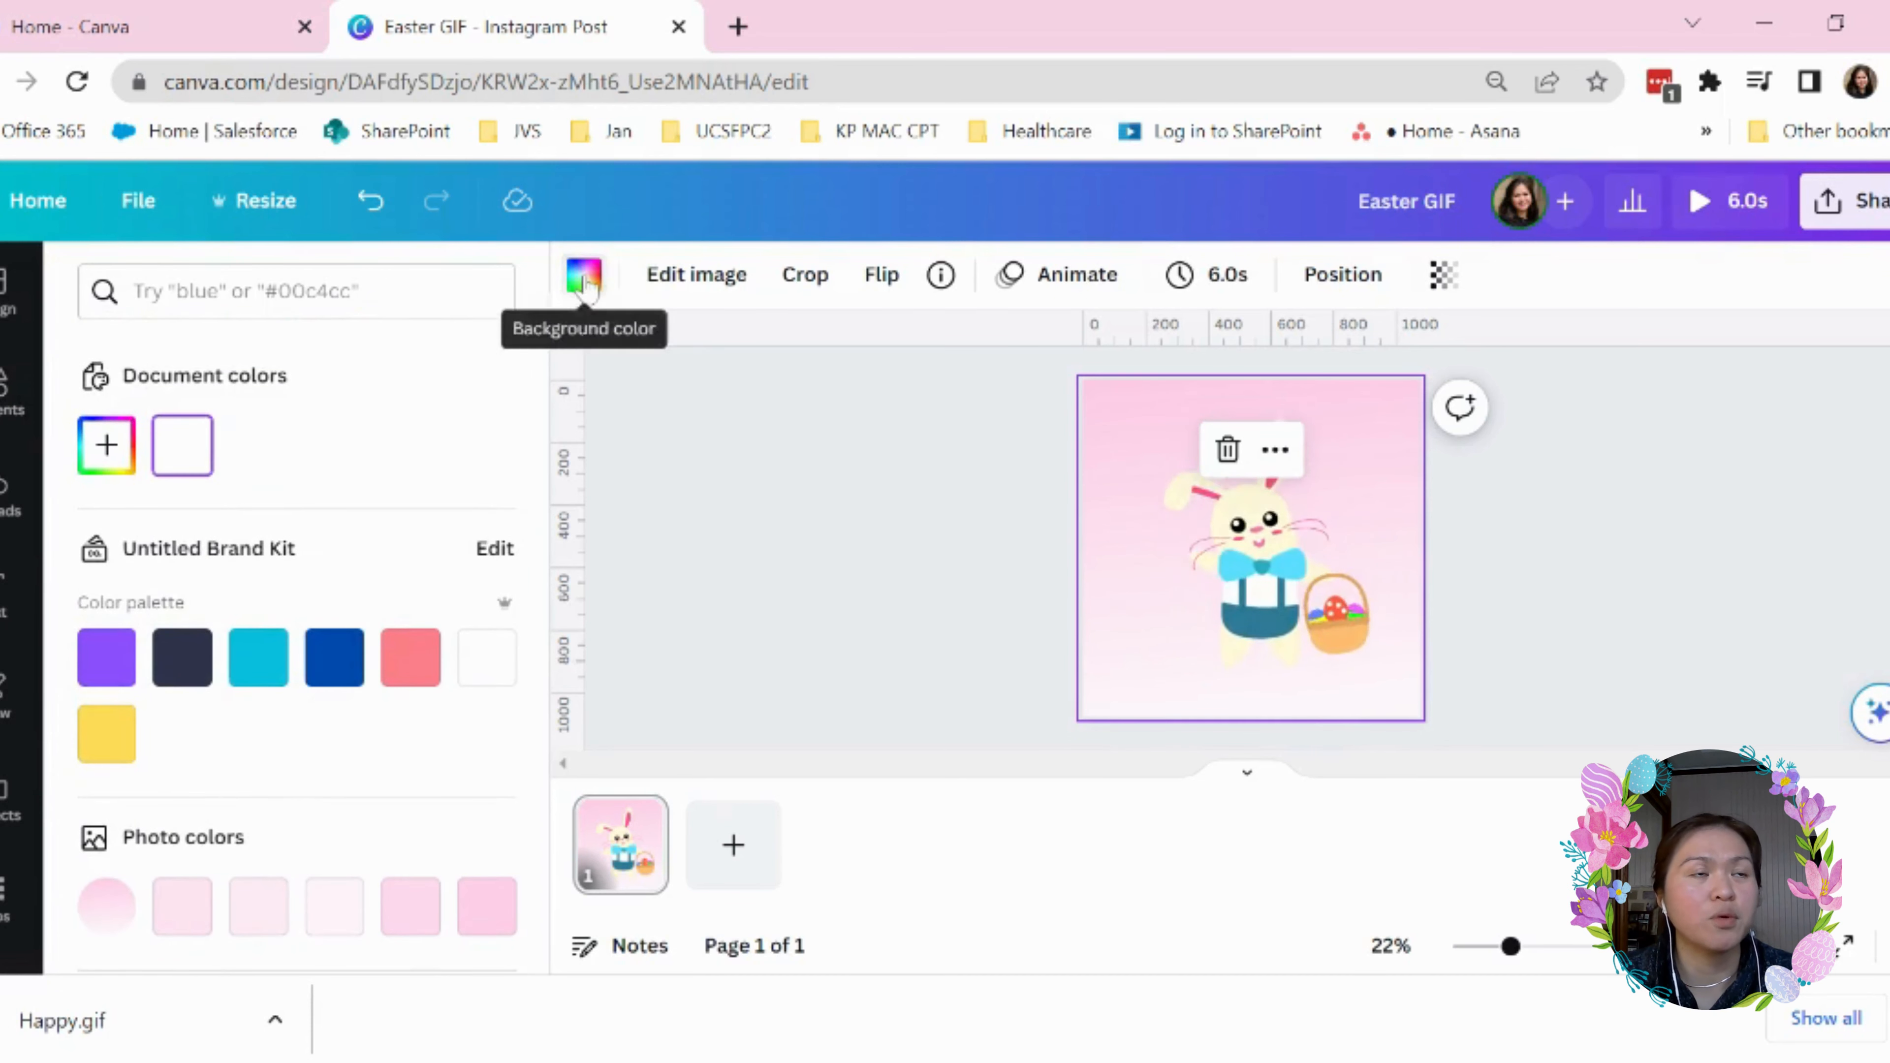
pyautogui.click(259, 659)
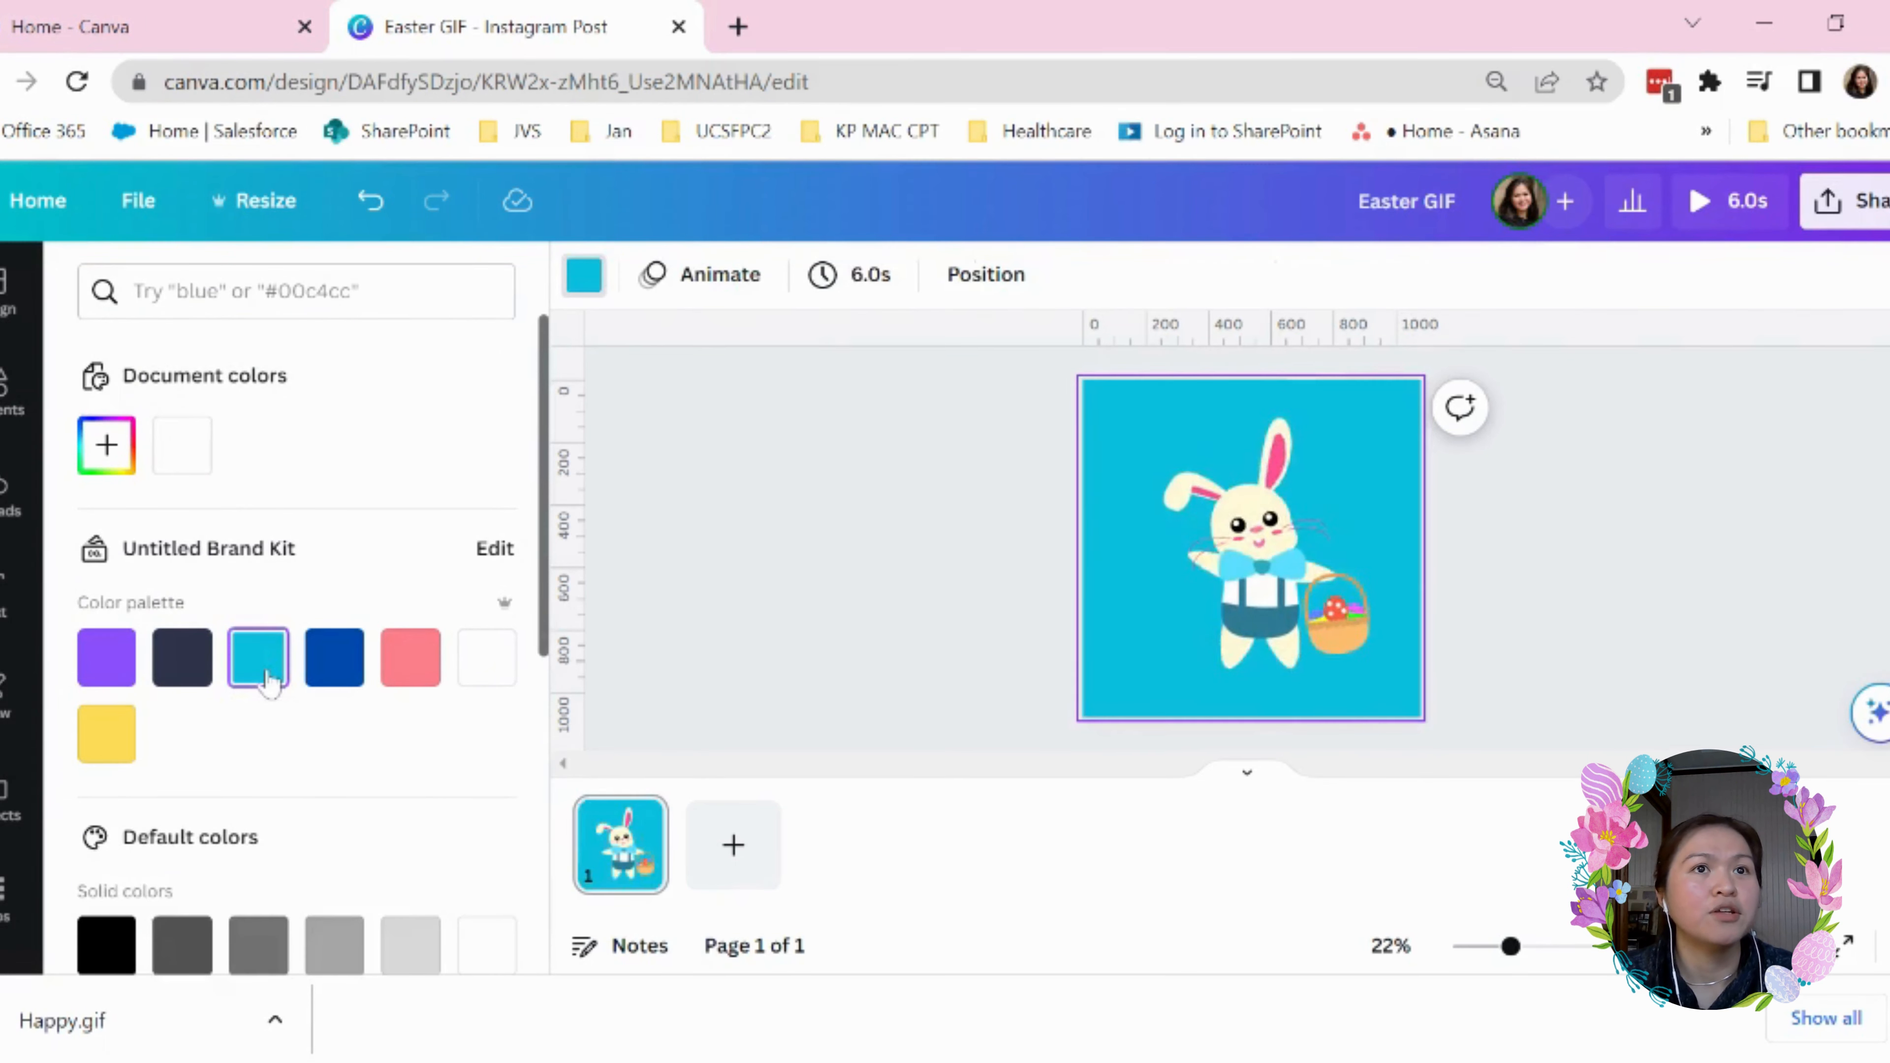
pyautogui.click(336, 661)
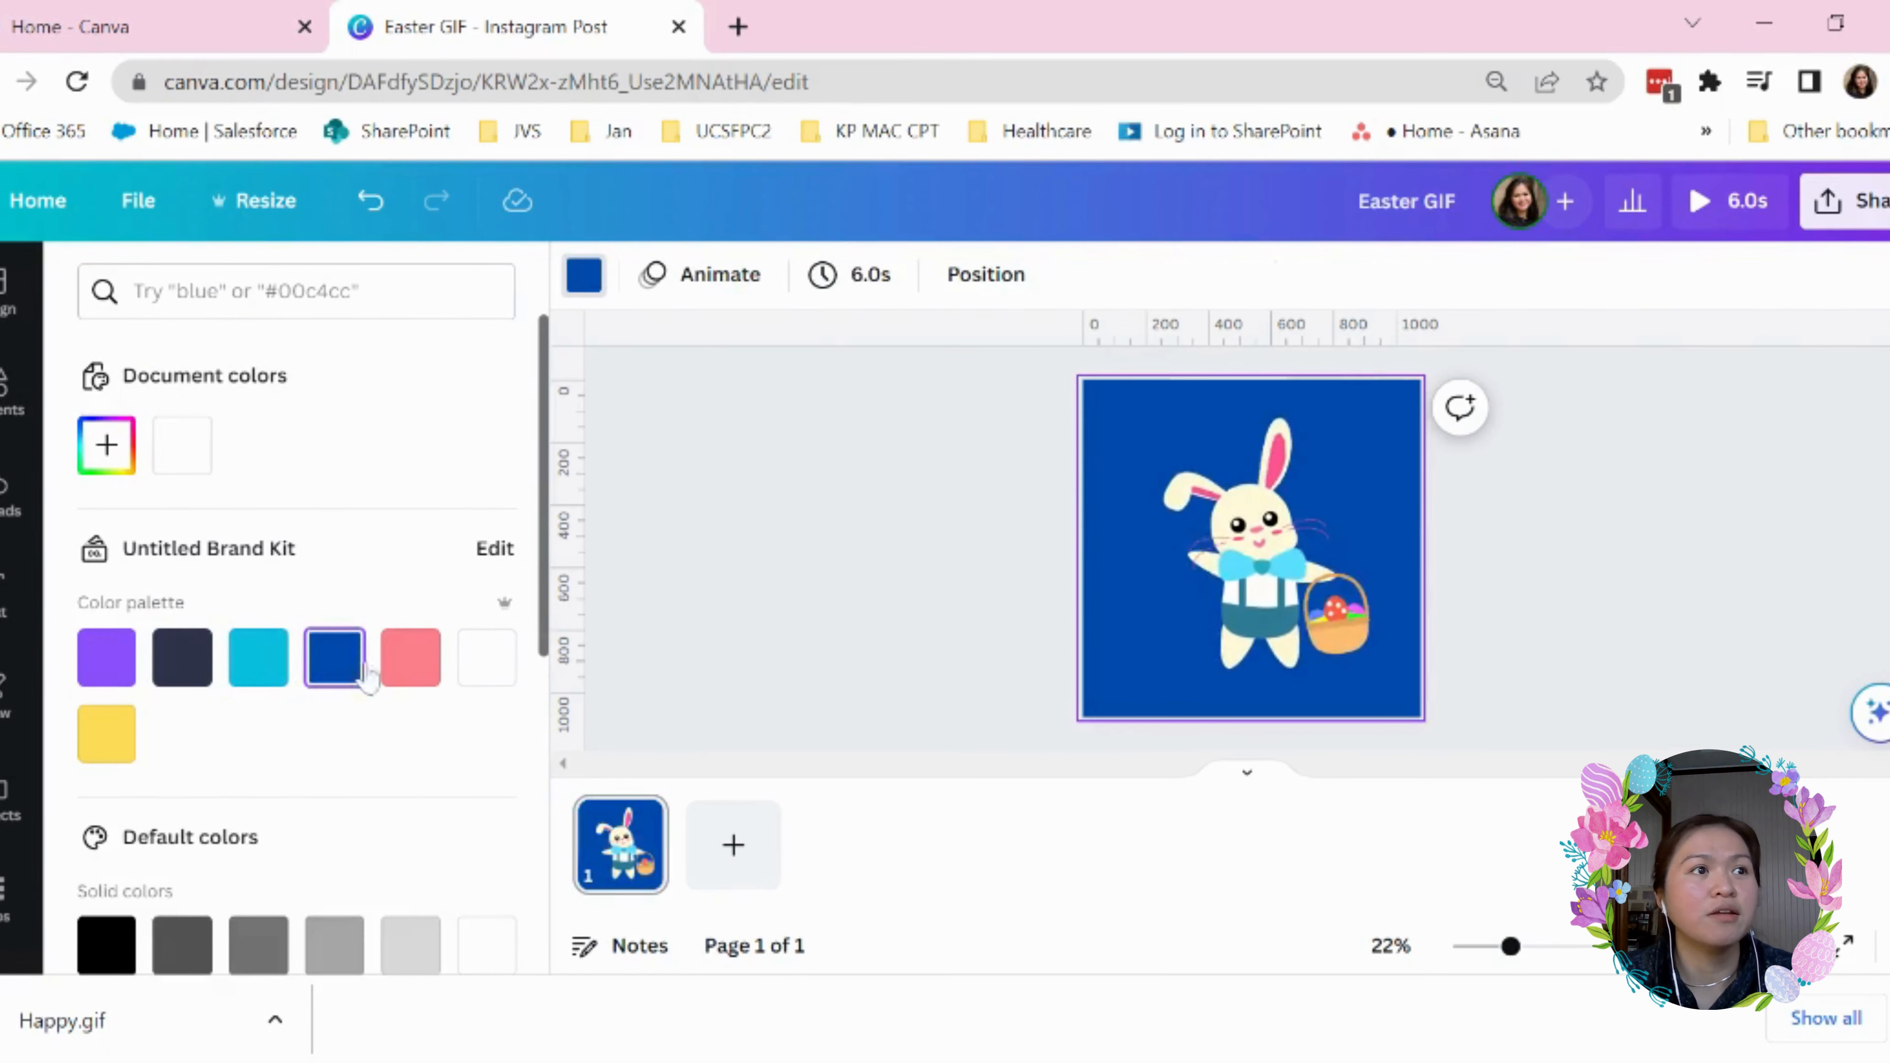
pyautogui.click(488, 674)
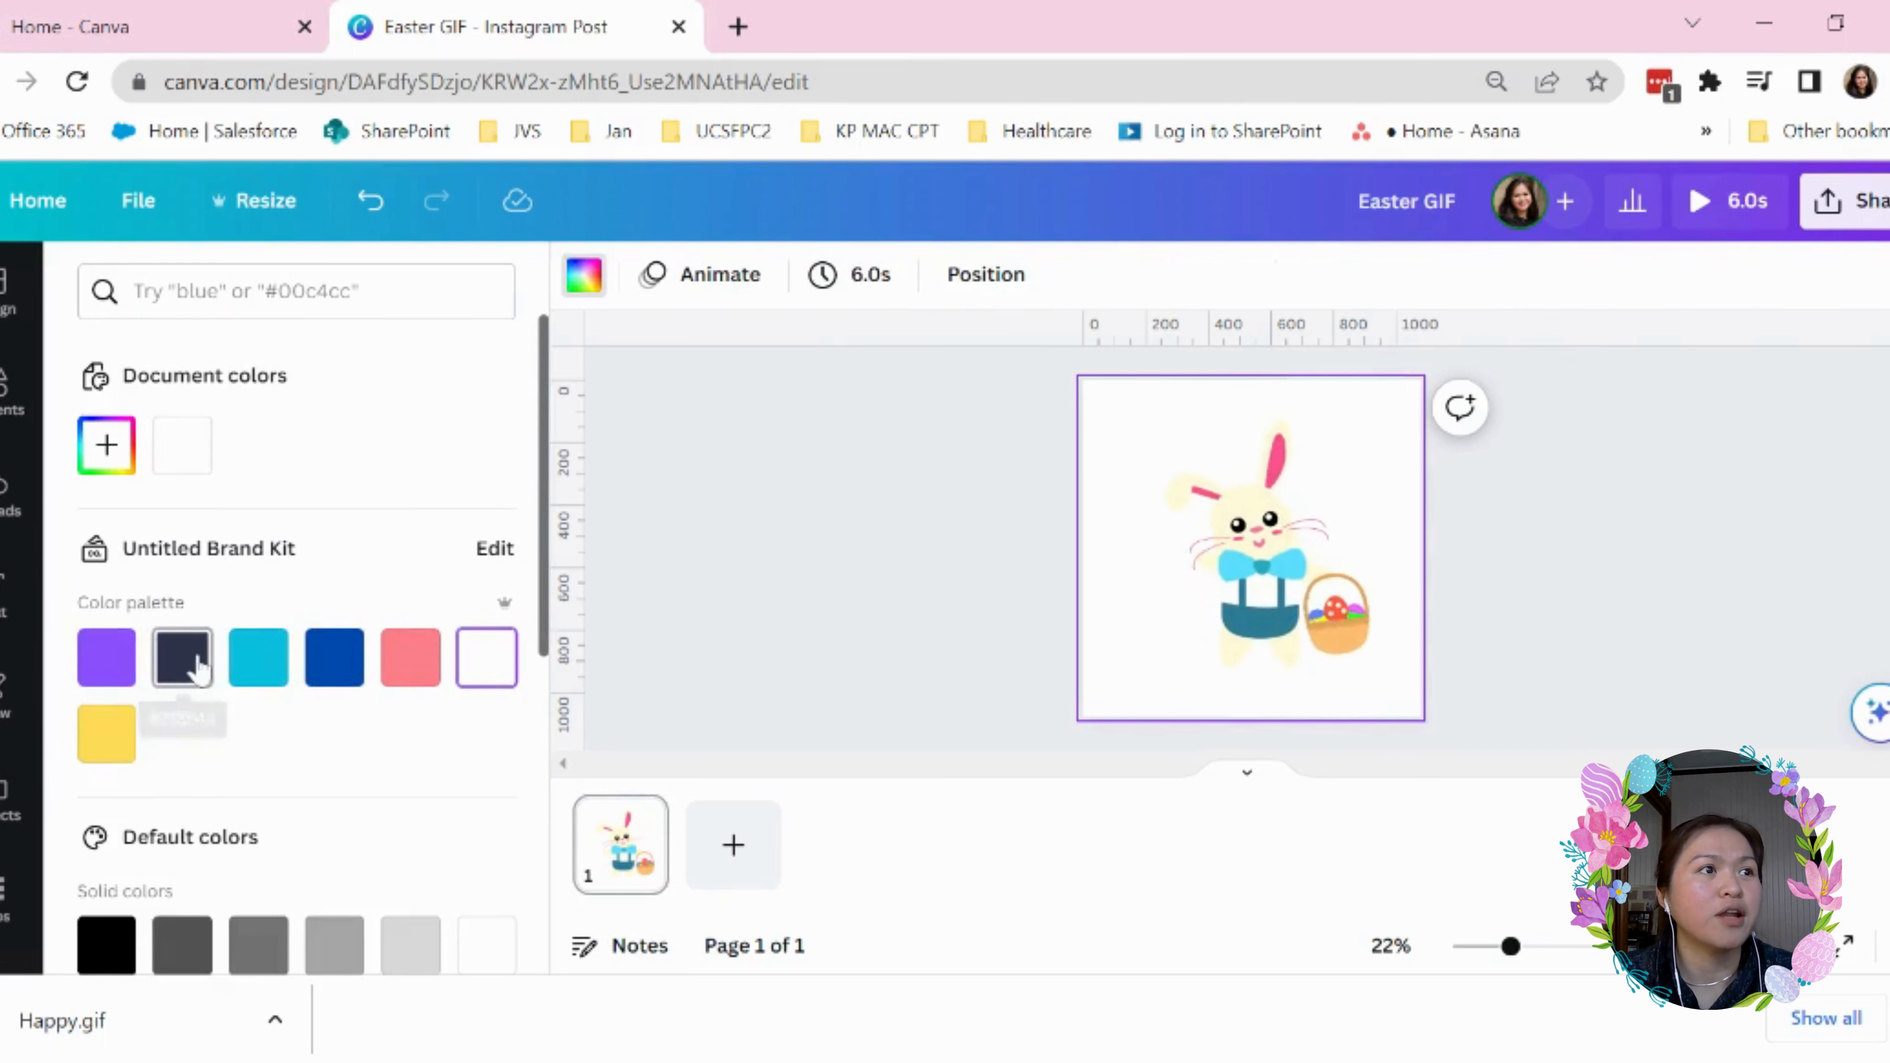
pyautogui.click(258, 683)
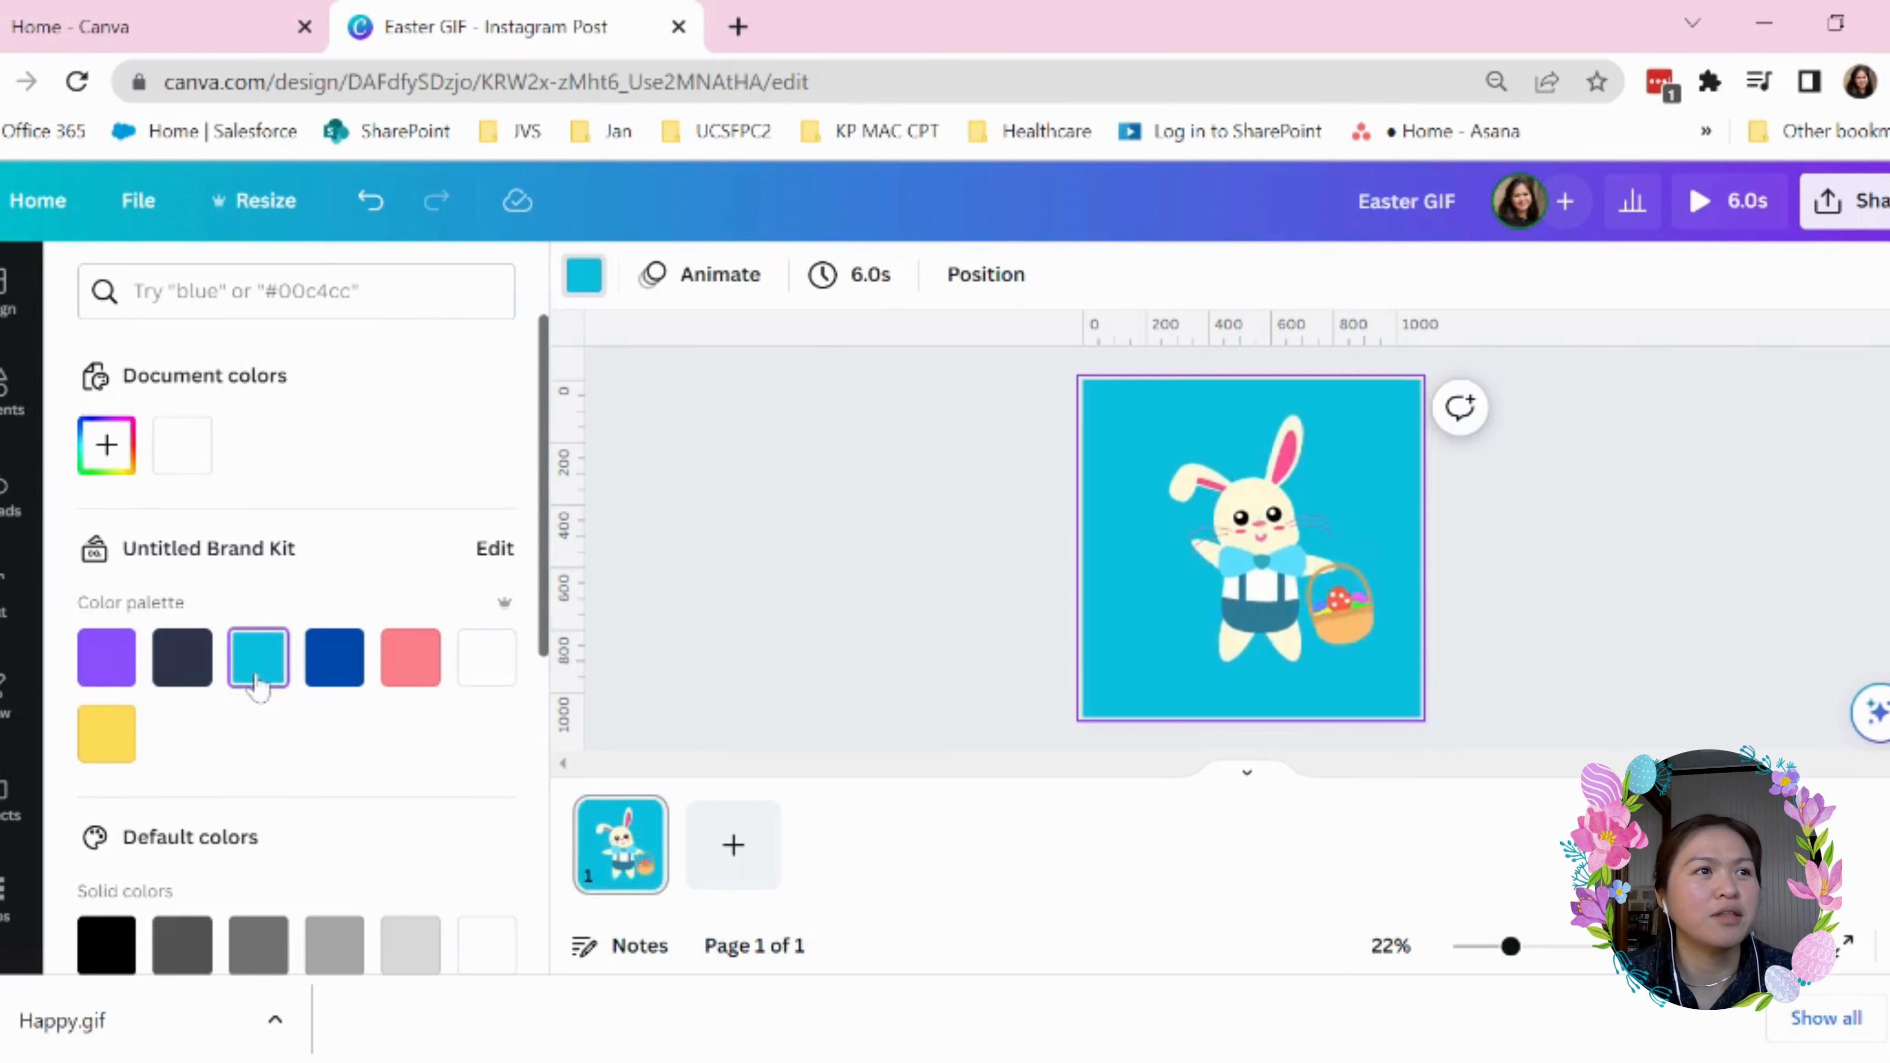
pyautogui.scroll(-4, 259, 684)
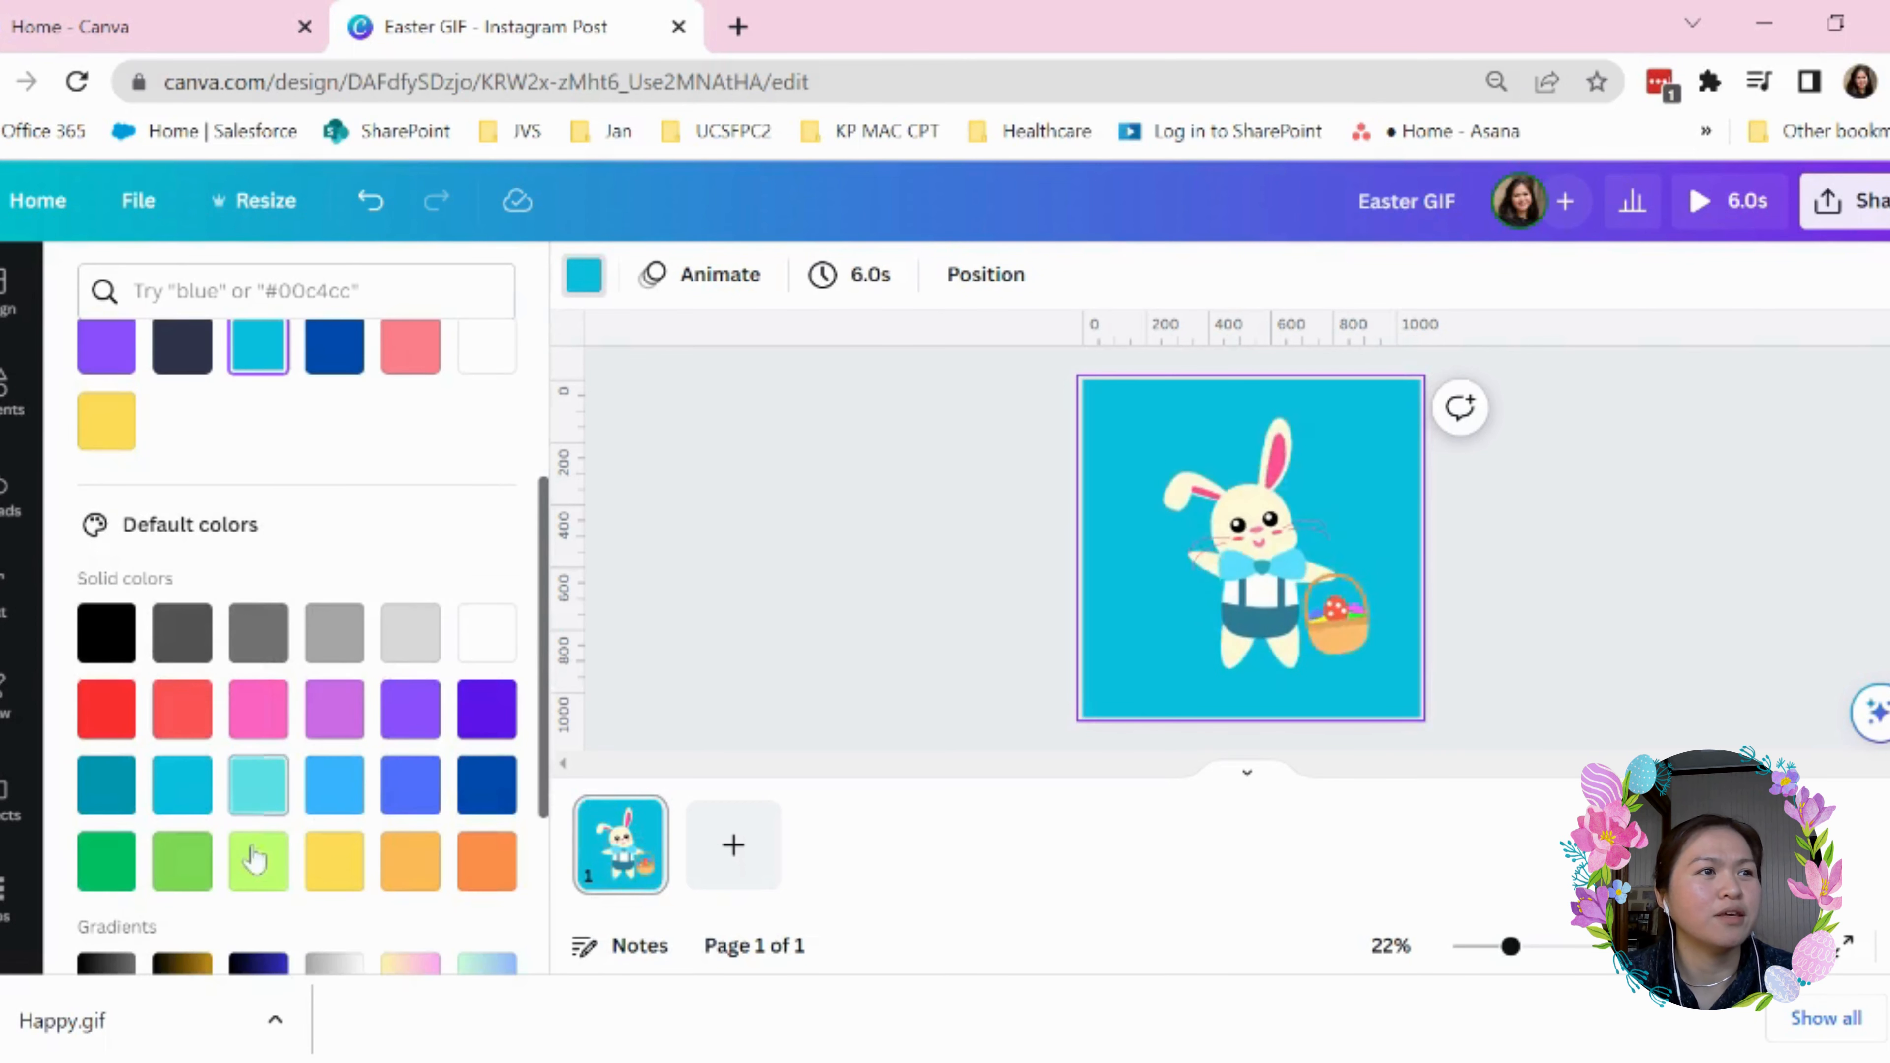
pyautogui.click(182, 861)
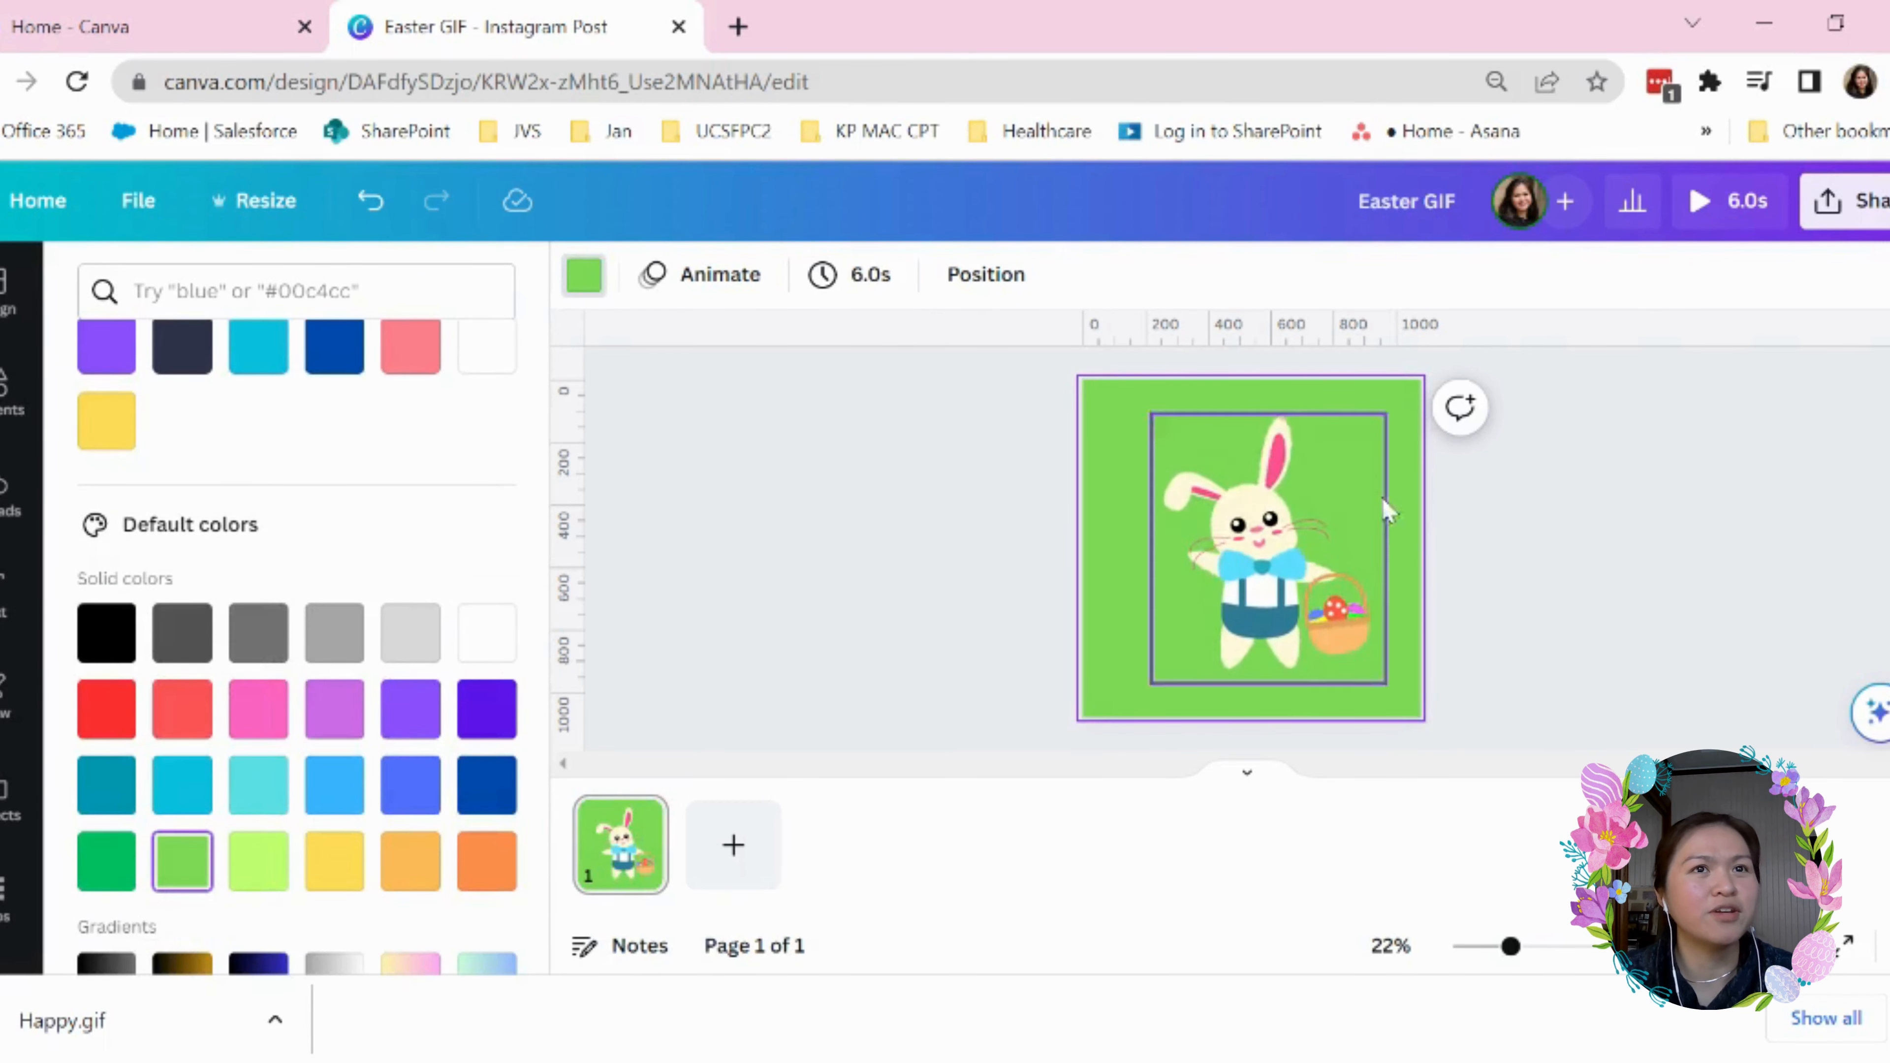
# Shrink the bunny to about half the page's width and place it near the centre of the page
pyautogui.moveTo(1278, 596); pyautogui.dragTo(1261, 596)
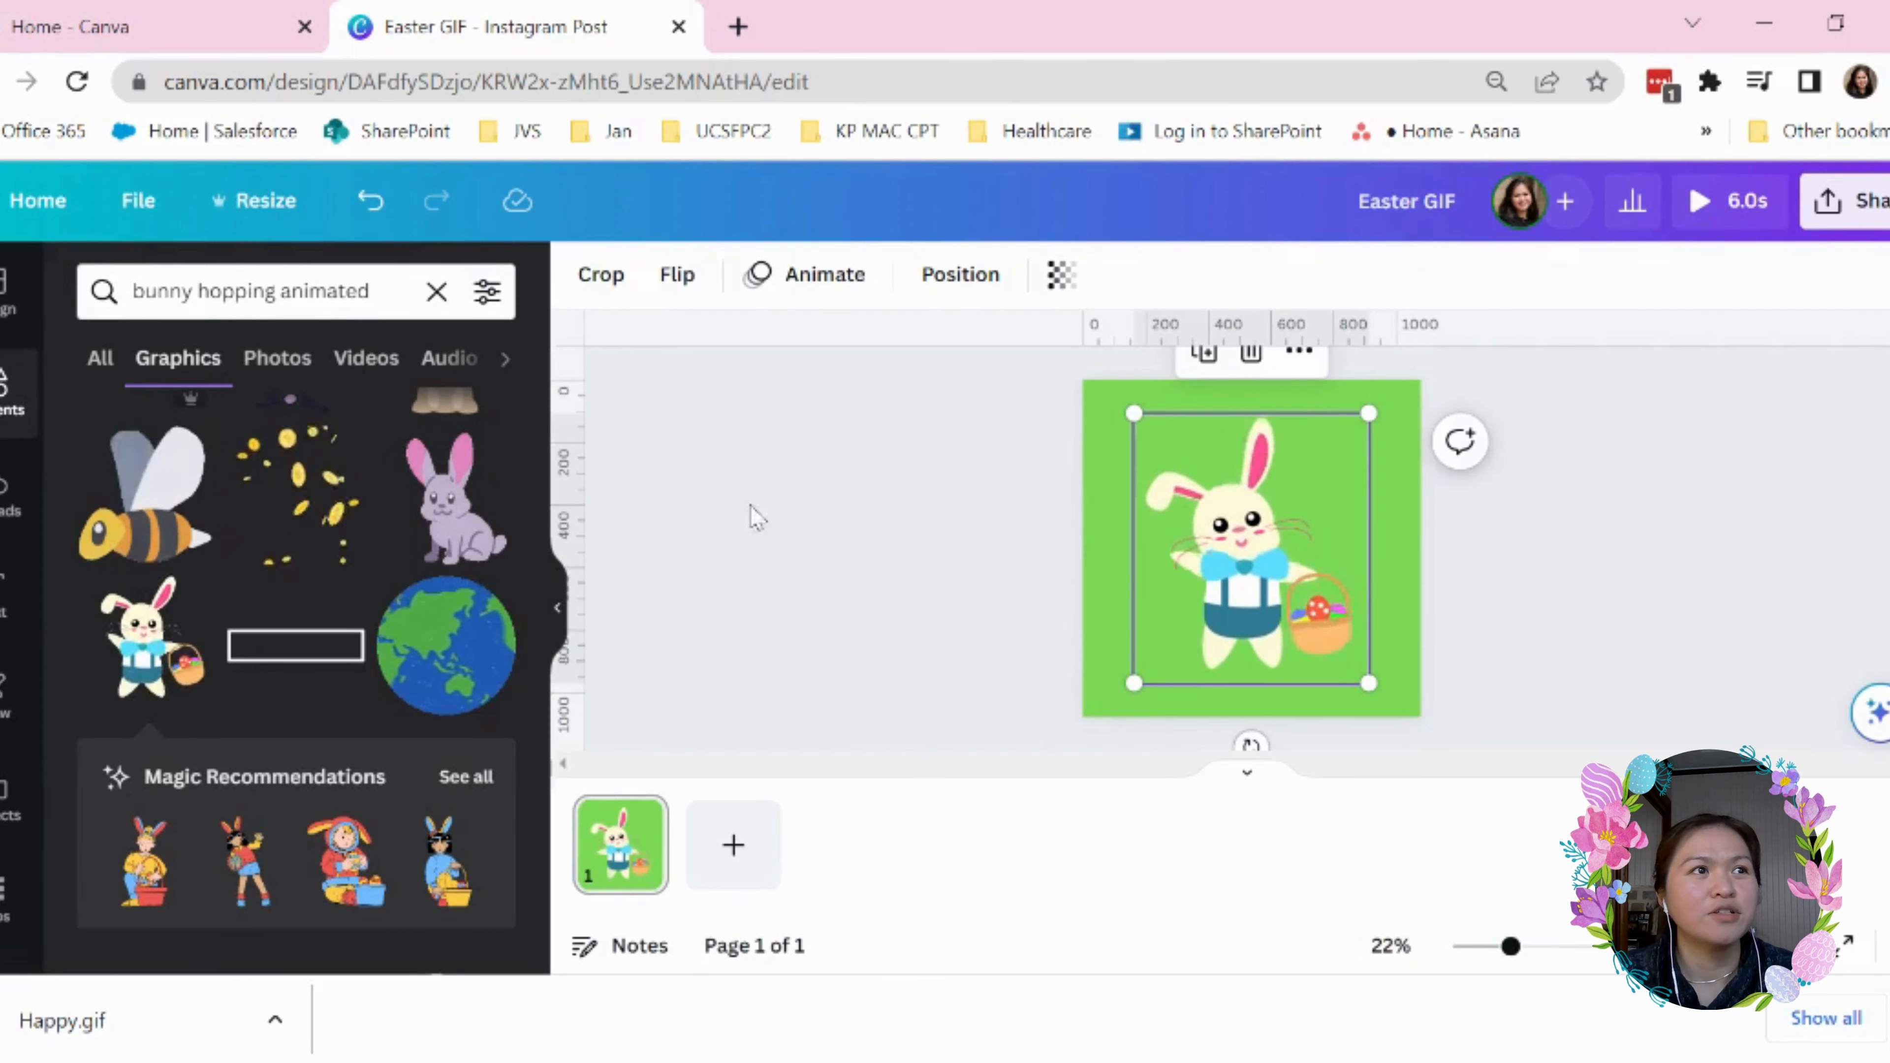
pyautogui.moveTo(1132, 412); pyautogui.dragTo(1207, 491)
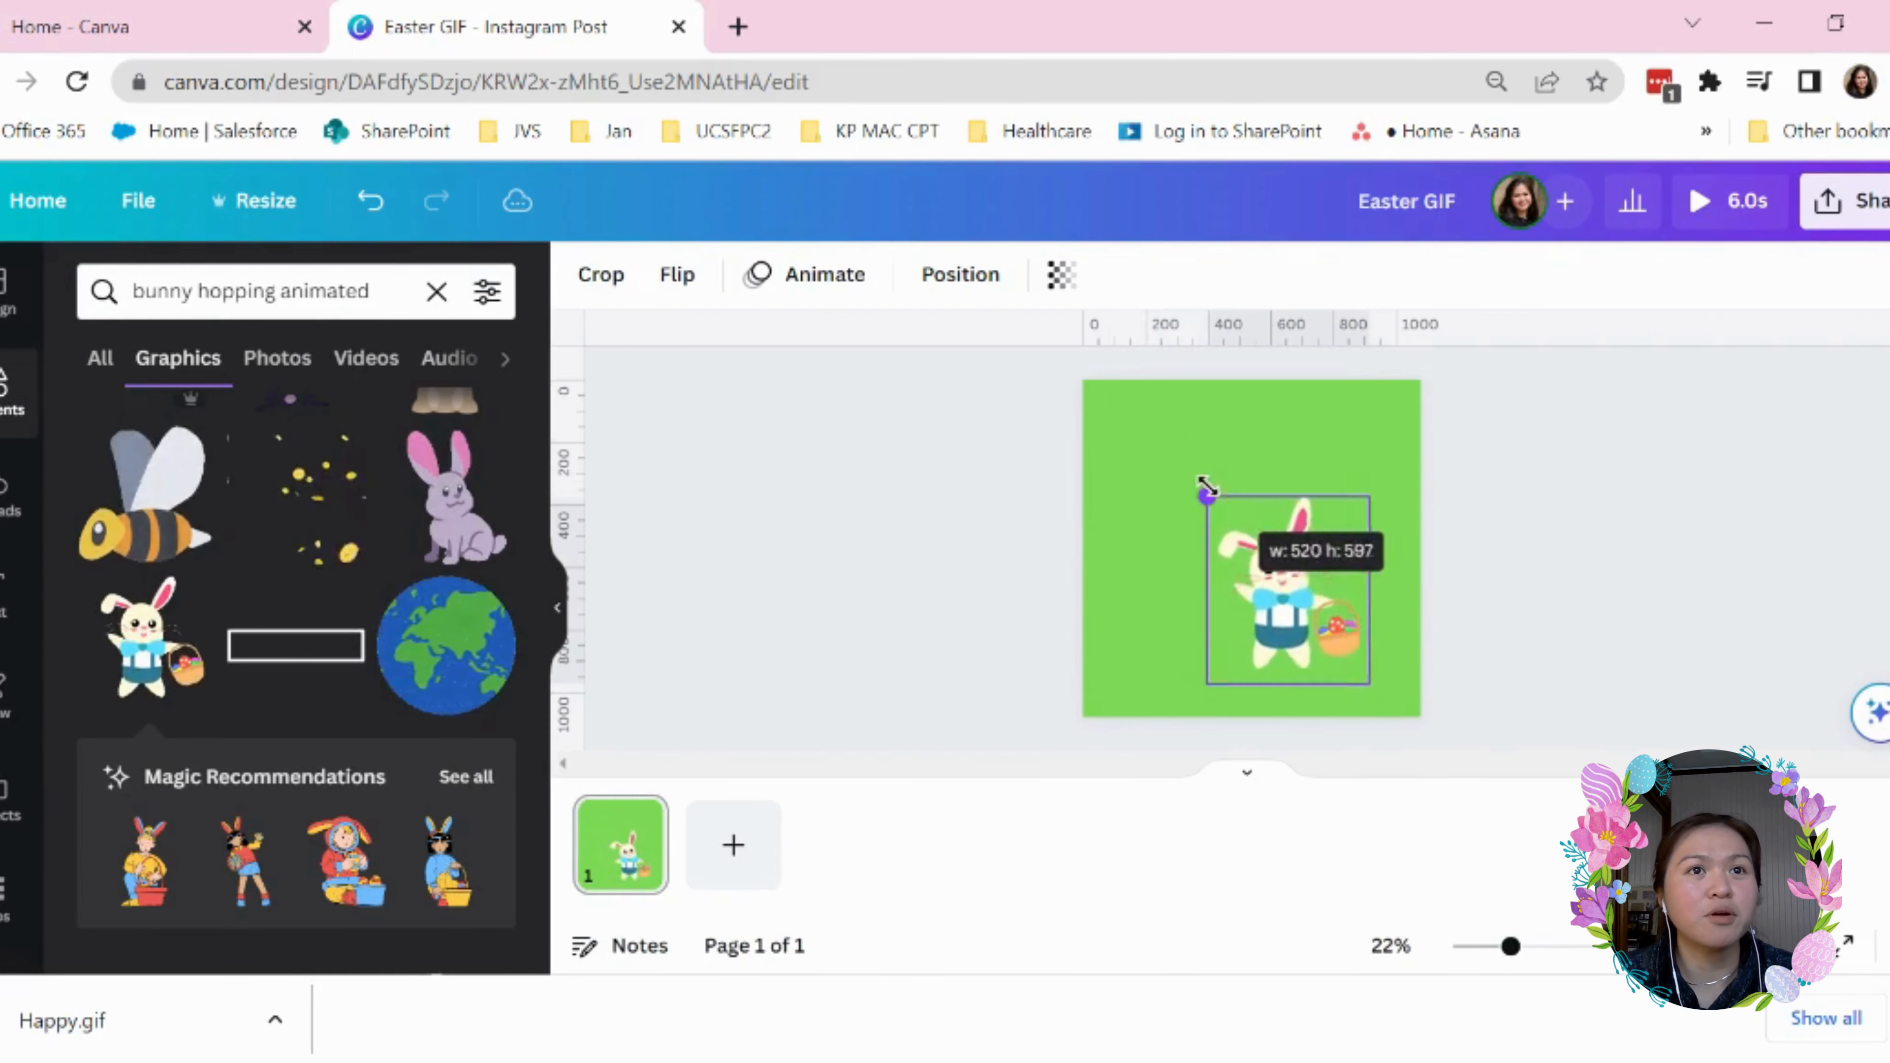
pyautogui.moveTo(1279, 588); pyautogui.dragTo(1258, 553)
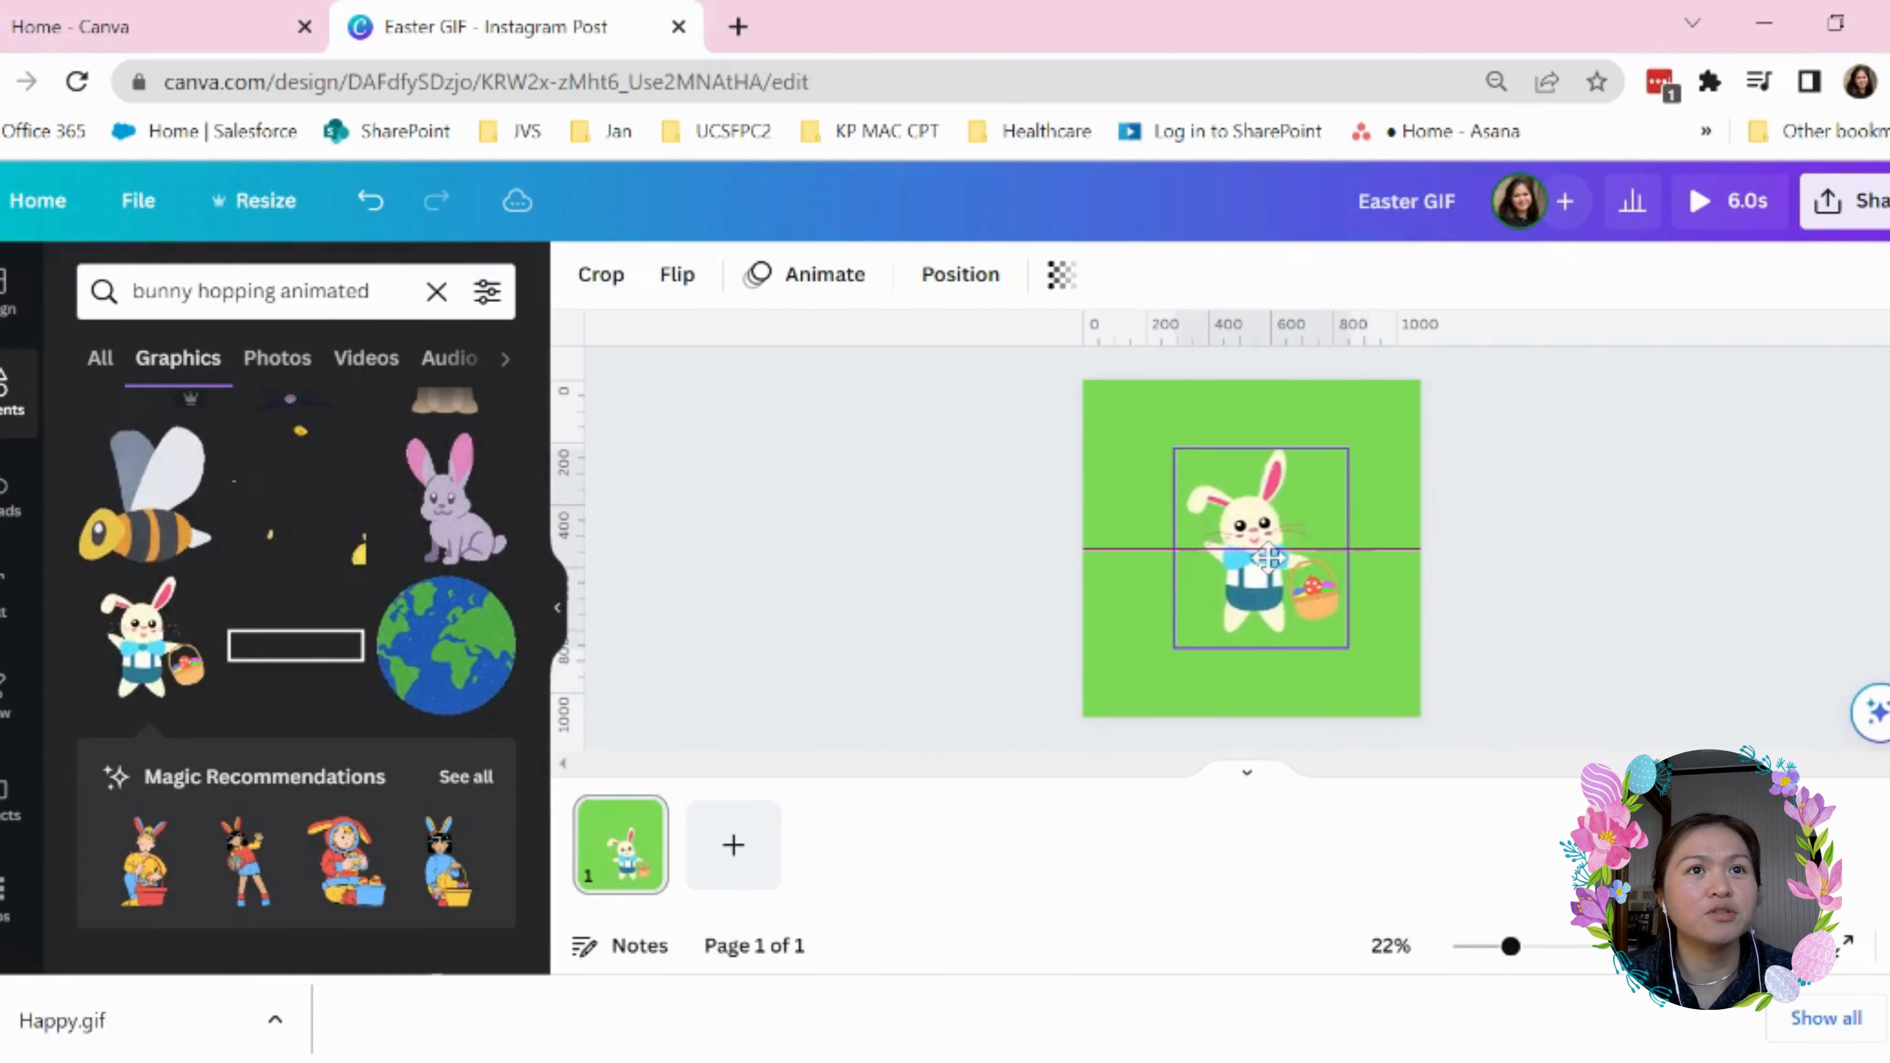
# Look through the remaining "bunny hopping animated" graphics for further elements
pyautogui.scroll(-4, 283, 573)
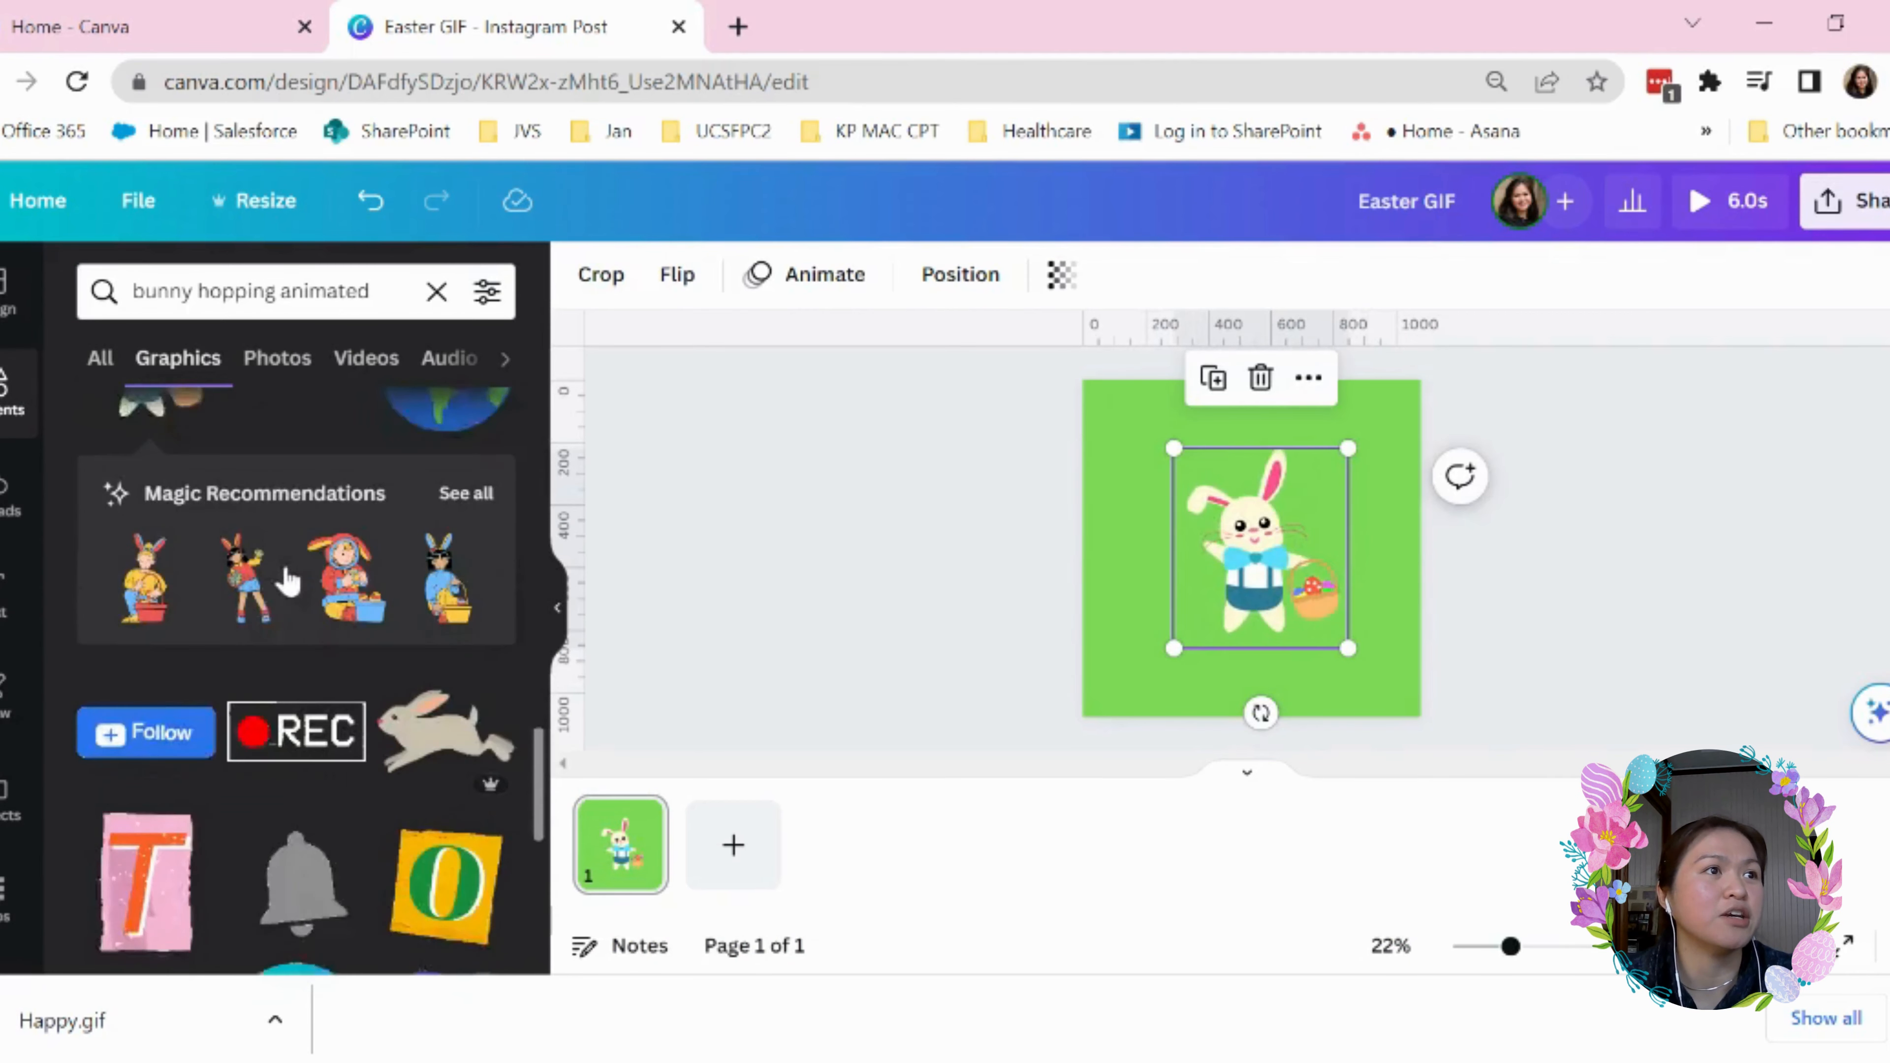
pyautogui.scroll(-5, 287, 581)
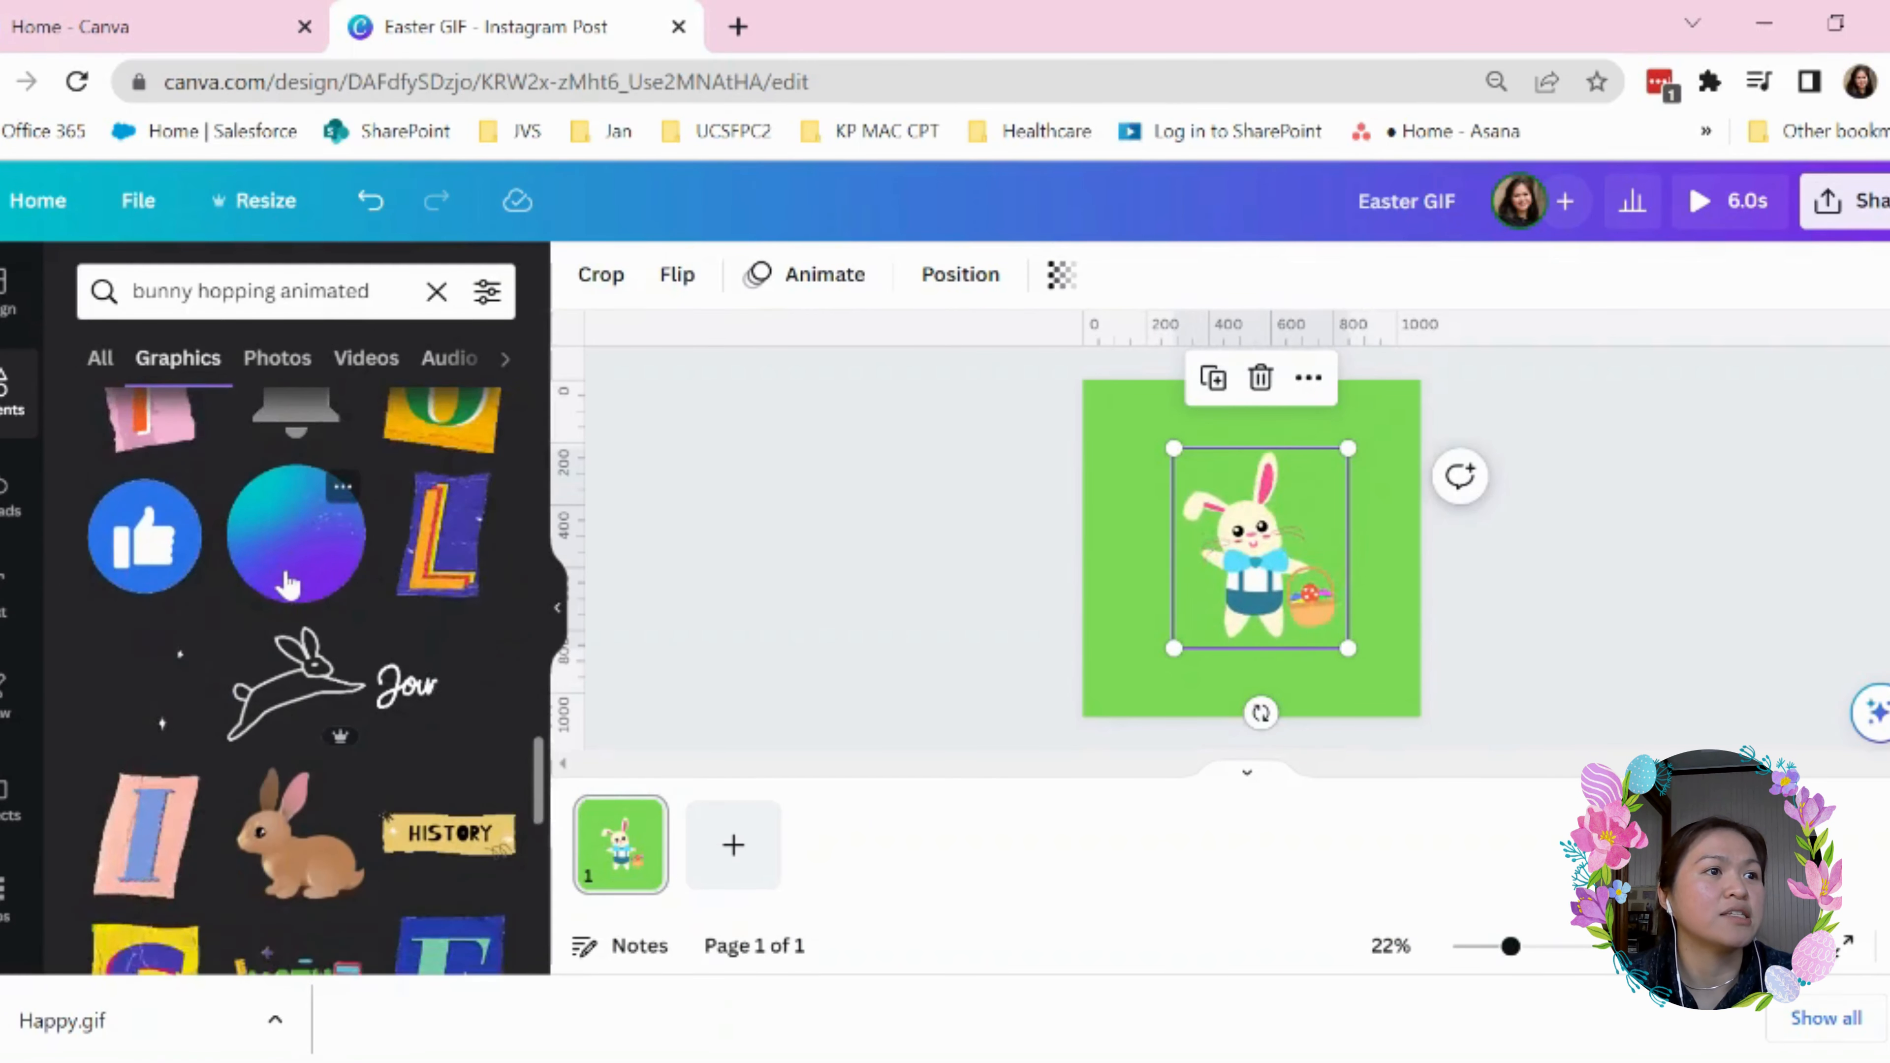
pyautogui.scroll(-3, 289, 584)
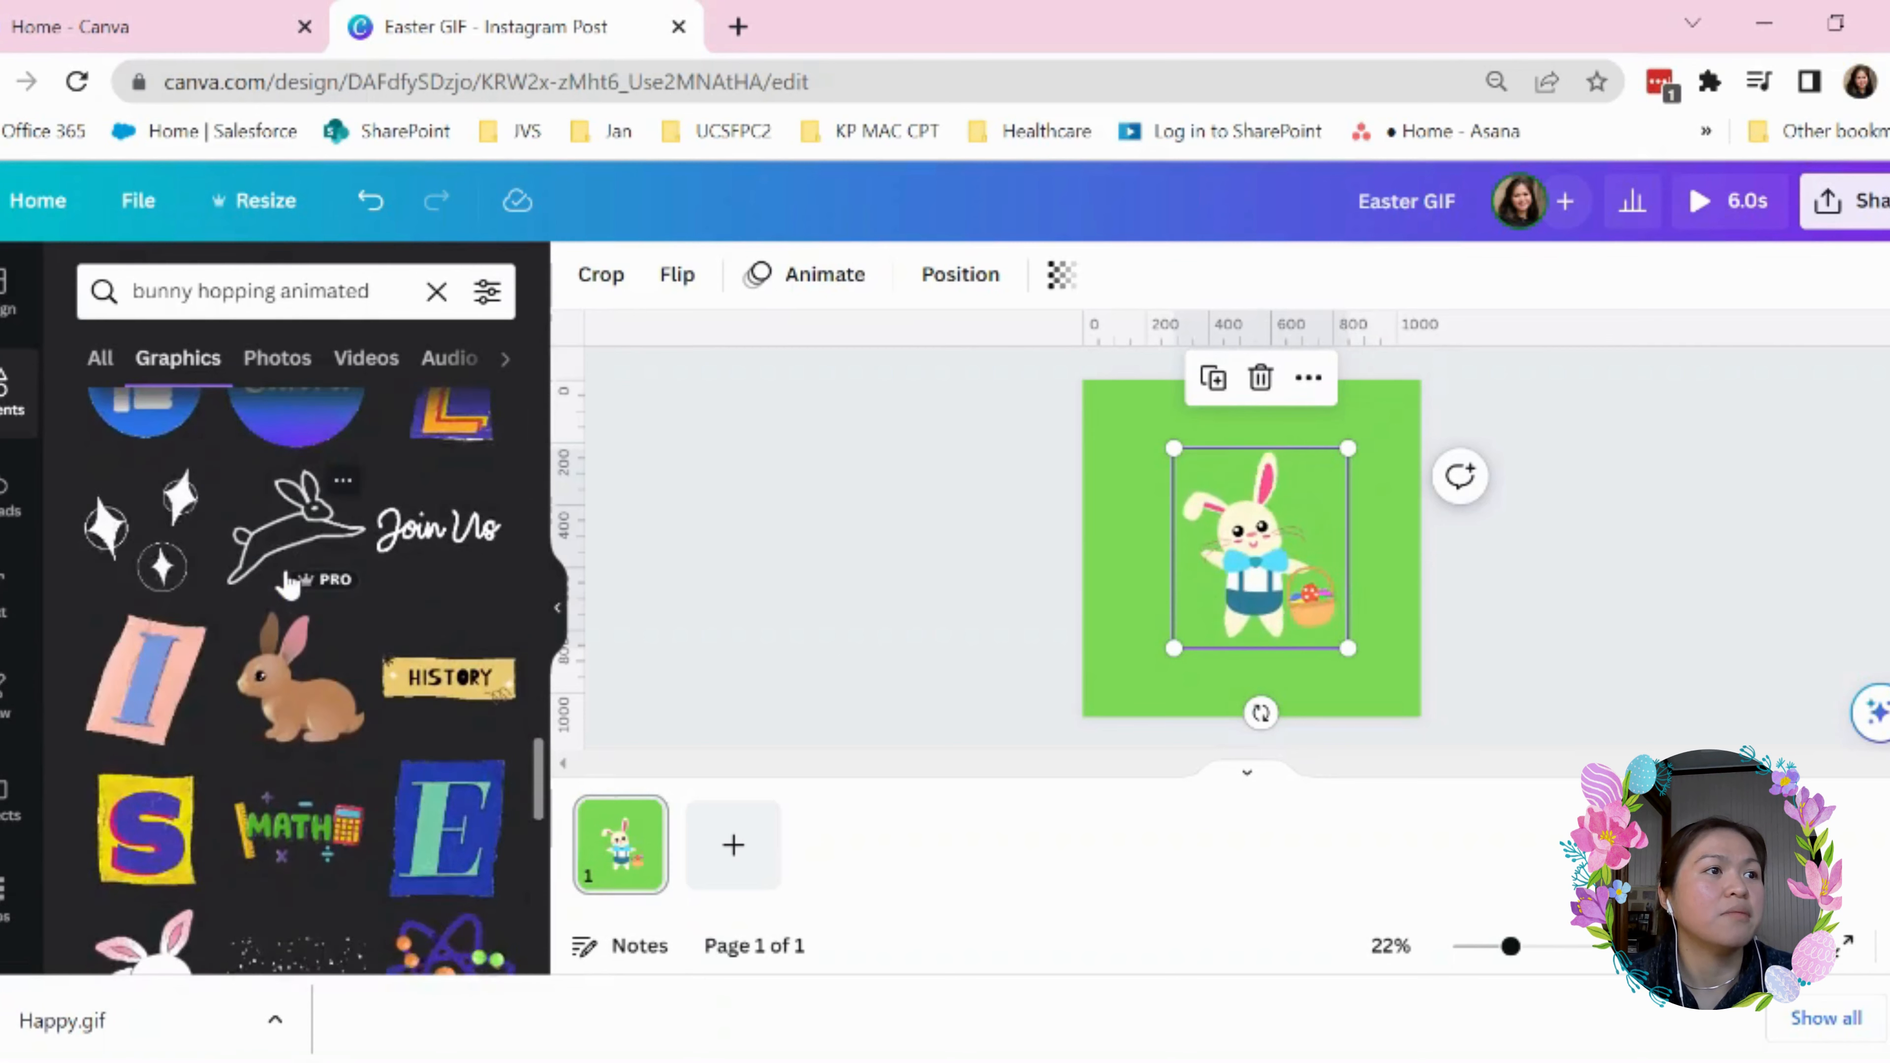
pyautogui.scroll(-1, 289, 585)
pyautogui.scroll(-4, 267, 579)
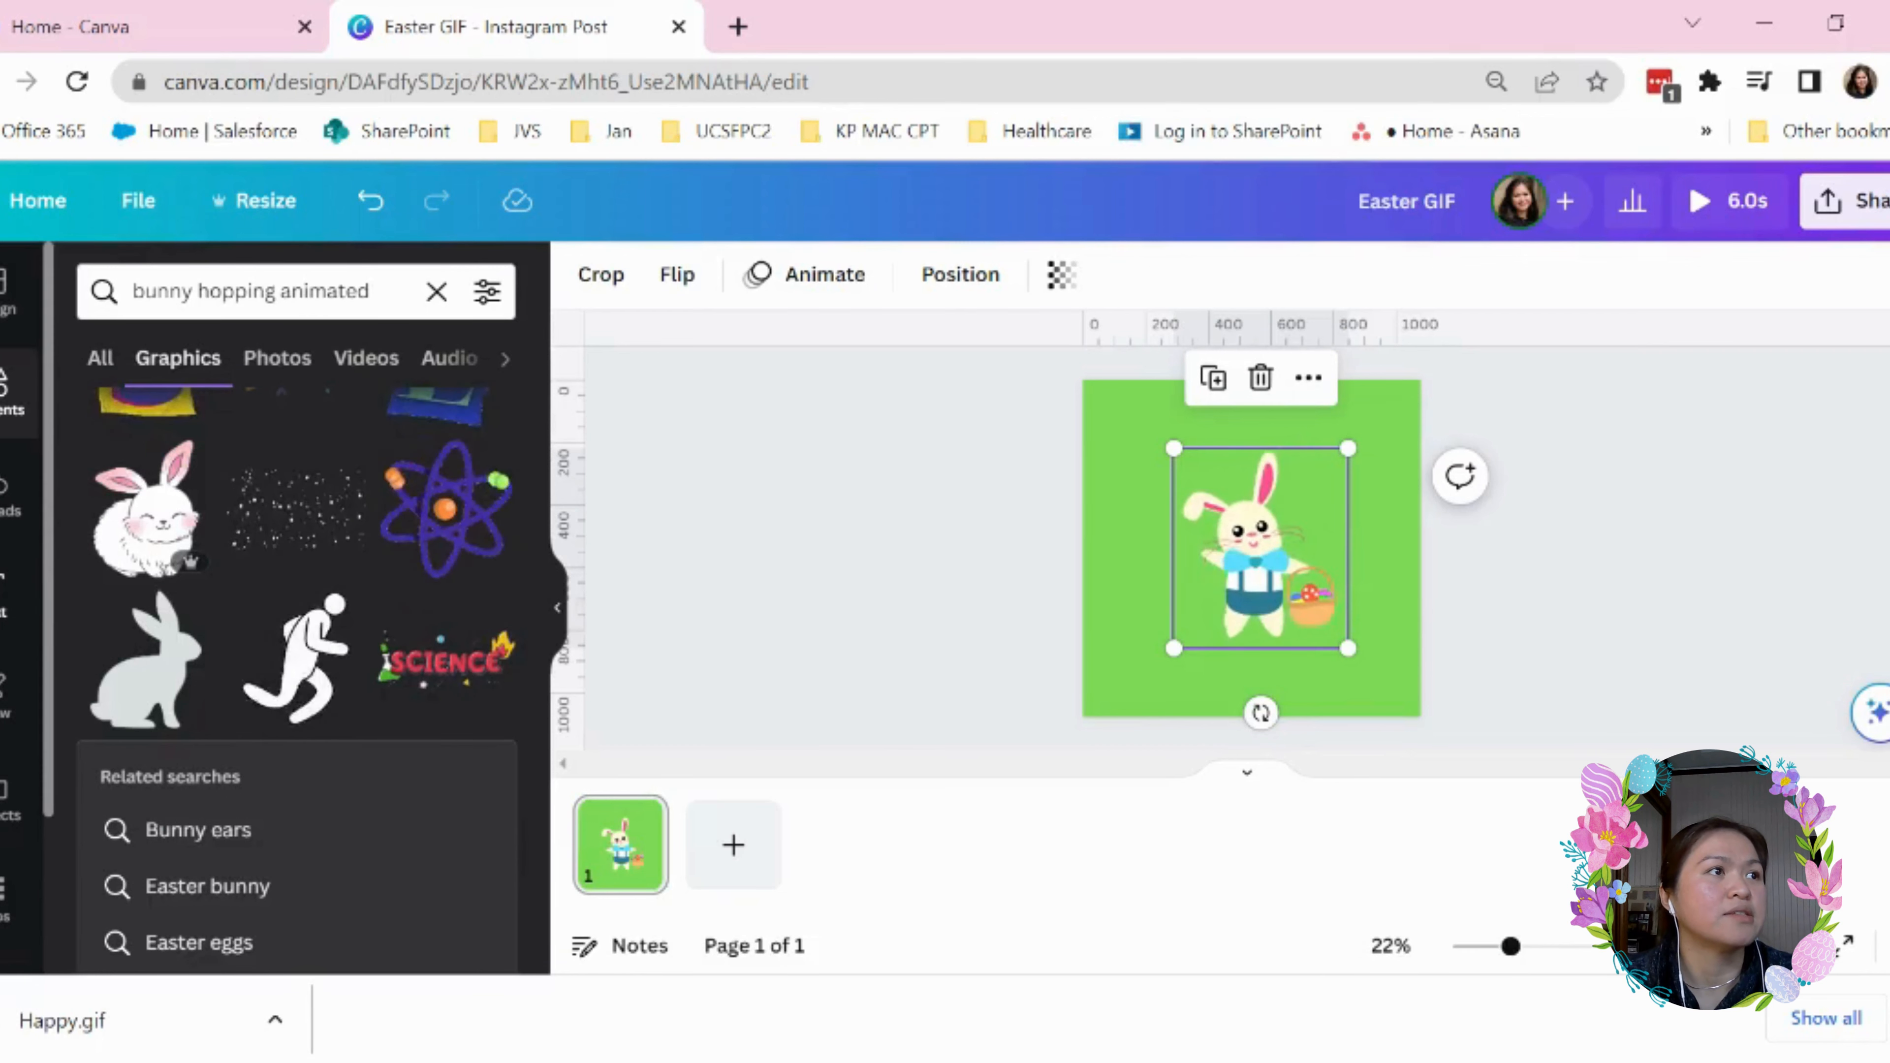
# Add the recently used "FEELIN' CUTE" font combination to the page
pyautogui.click(99, 360)
pyautogui.click(6, 596)
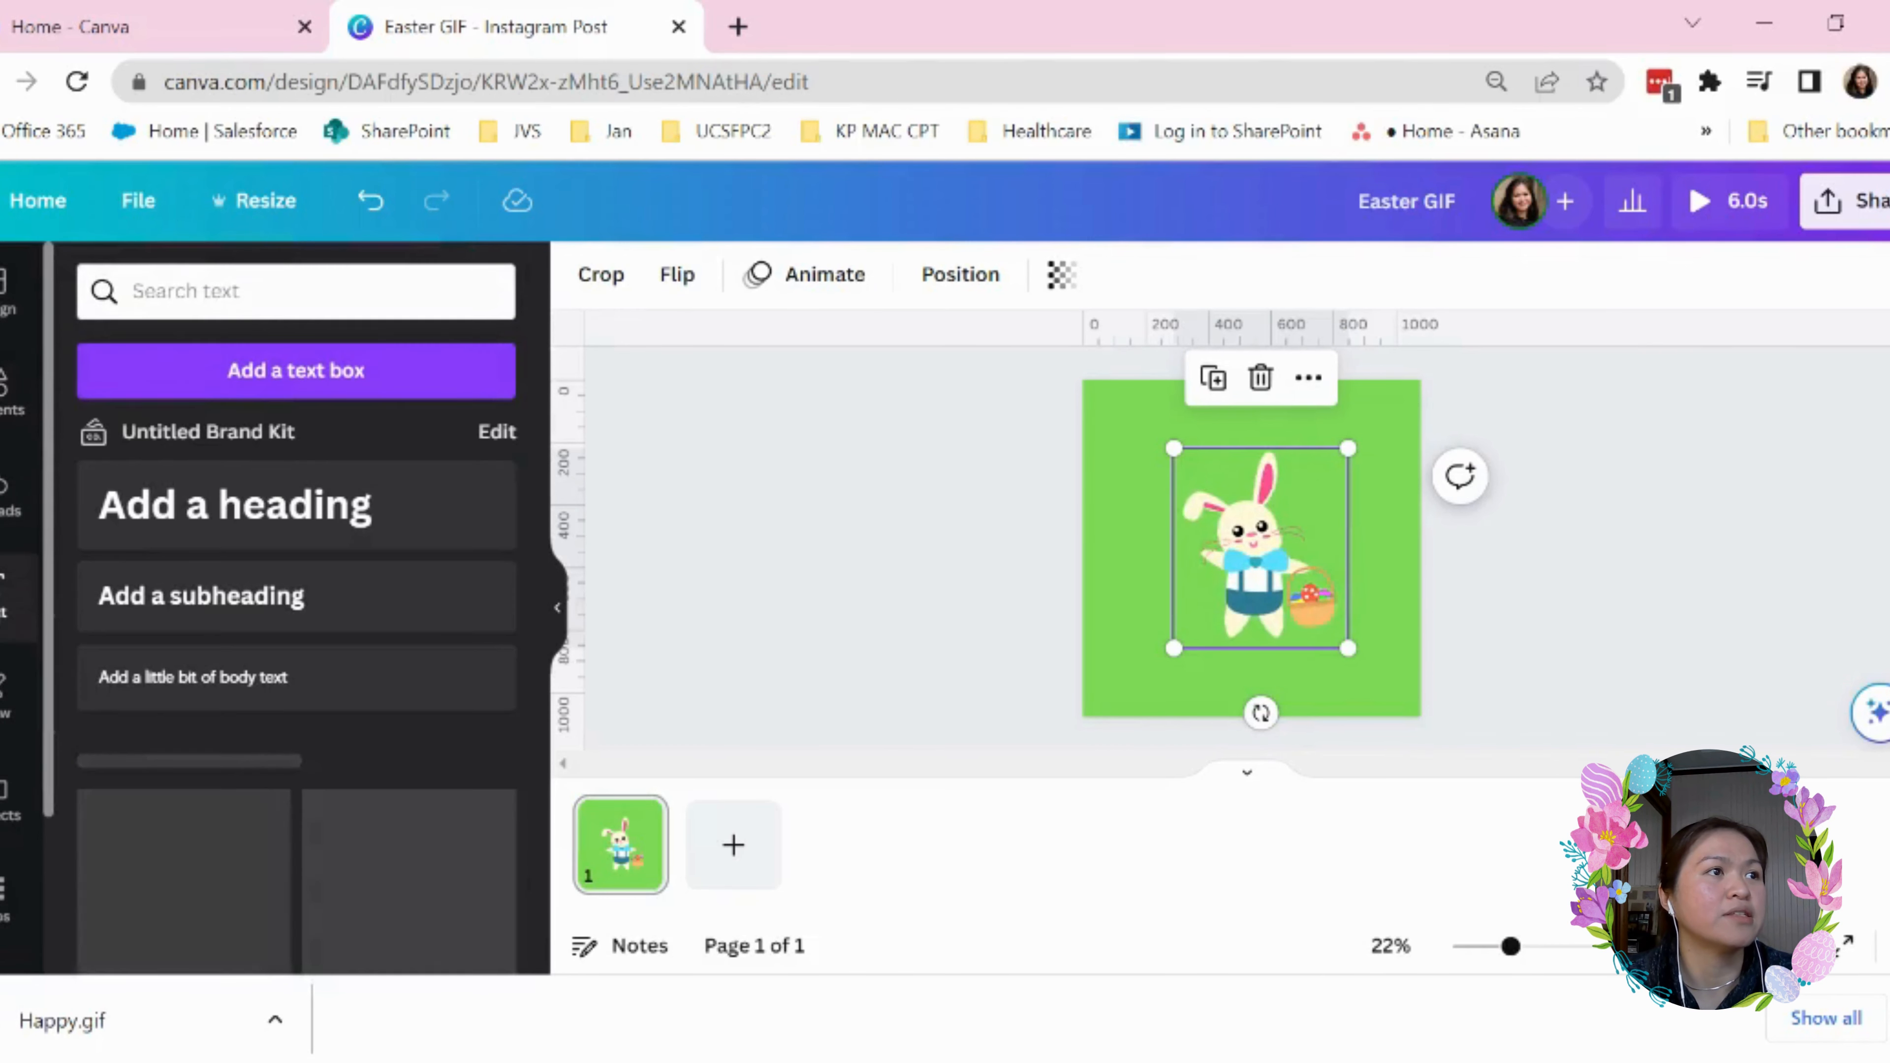
pyautogui.scroll(-2, 120, 681)
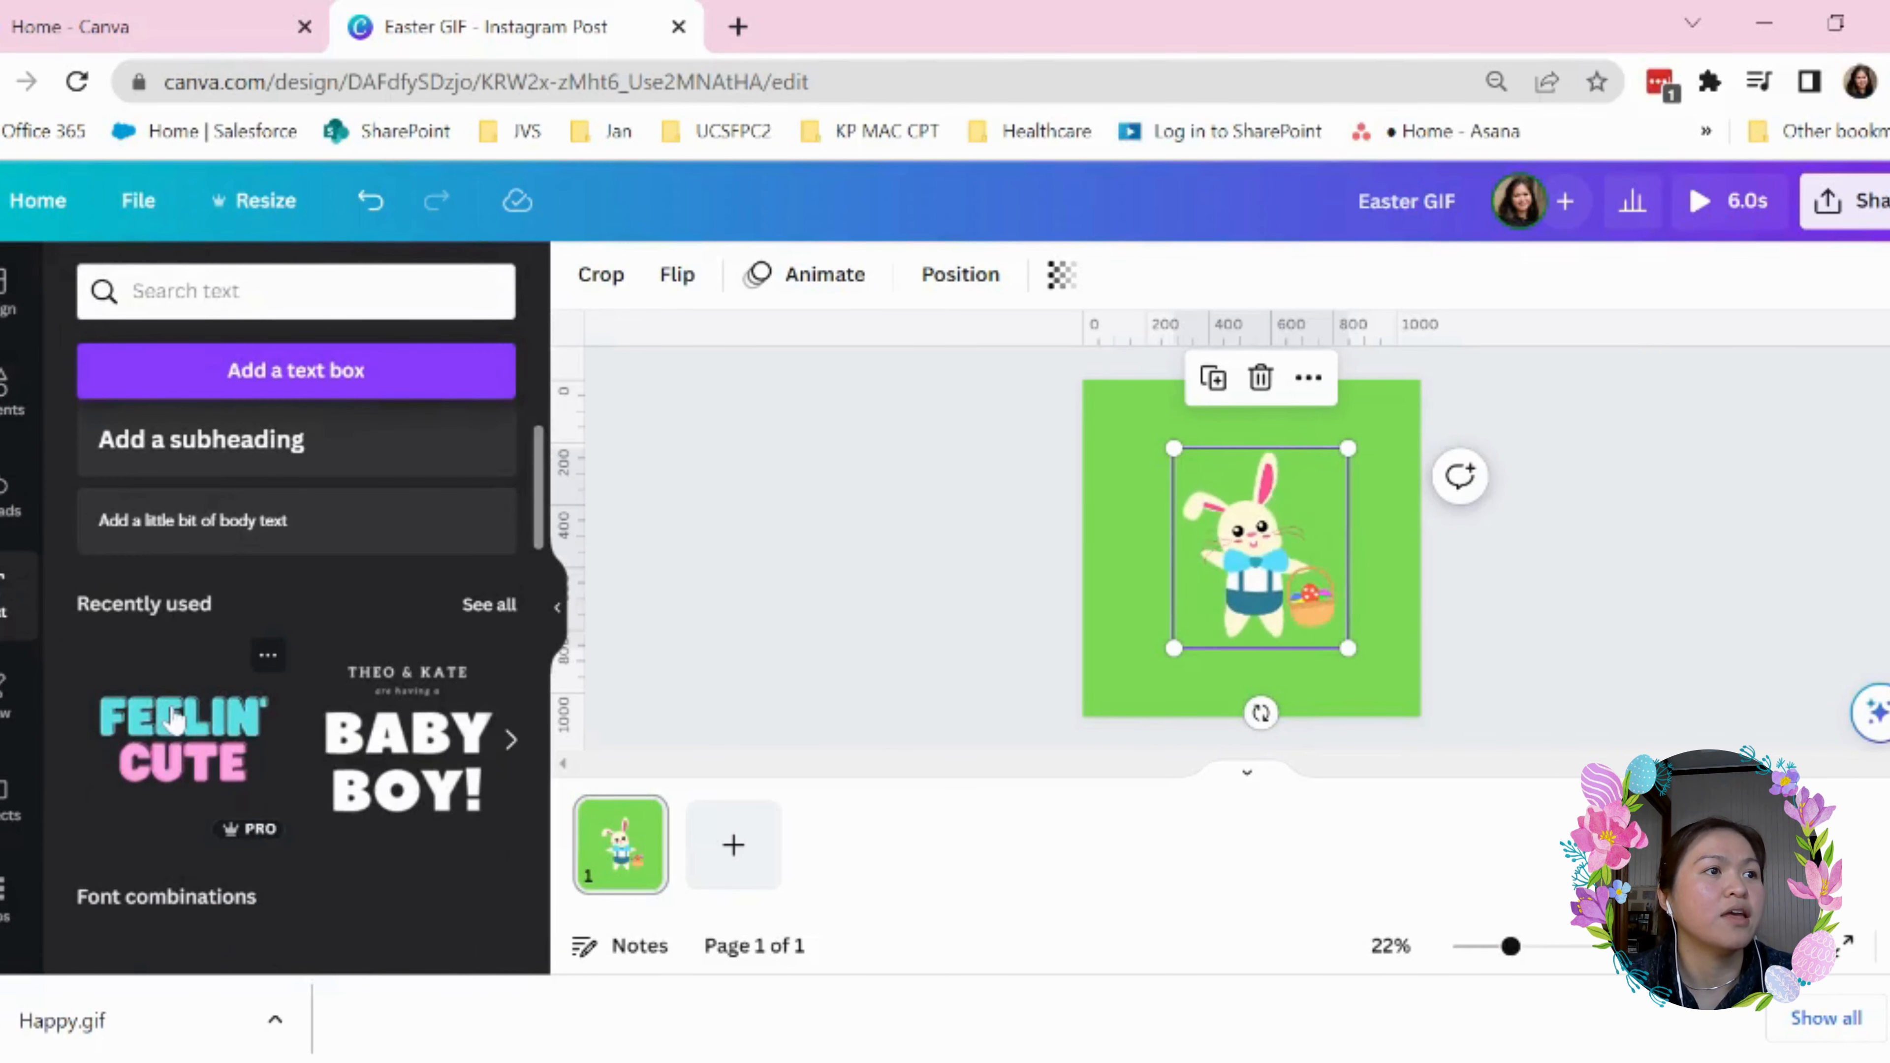
pyautogui.click(183, 737)
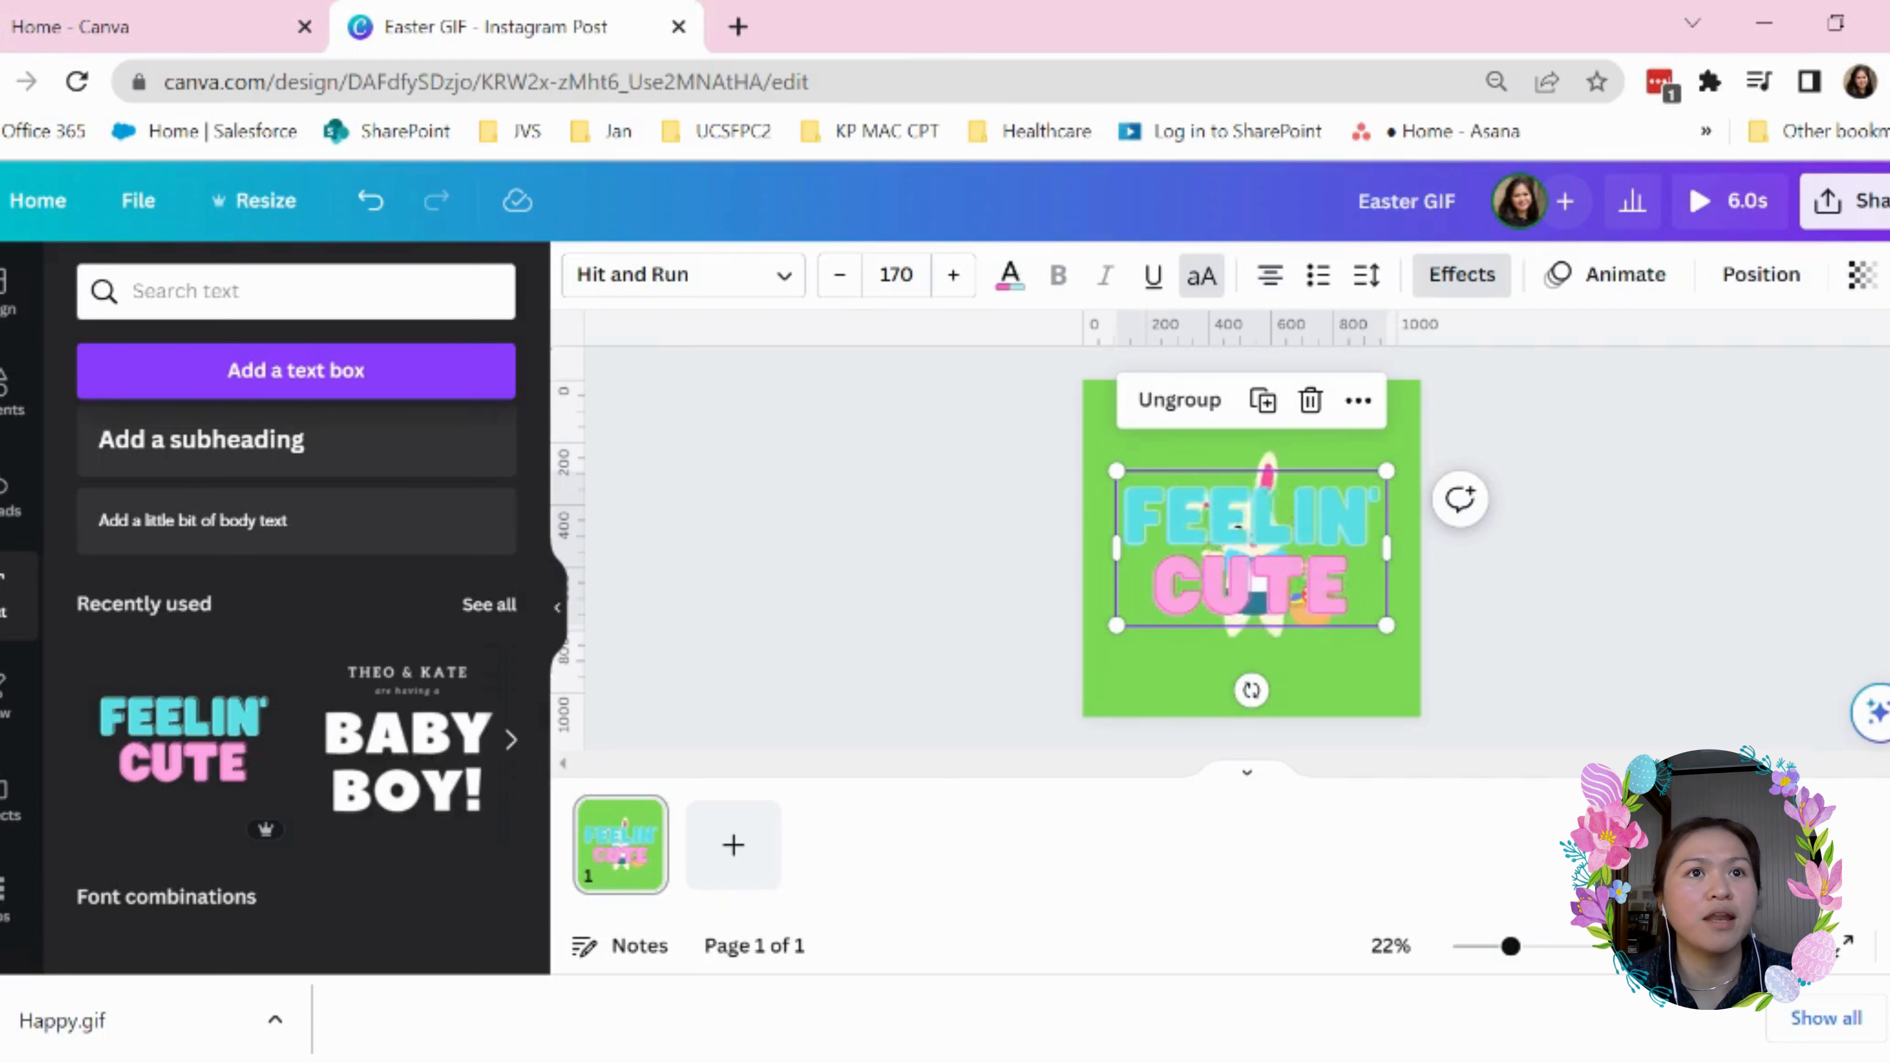
# Replace the word "FEELIN'" with "HAPPY" and the word "CUTE" with "EASTER" in the text group
pyautogui.click(1287, 520)
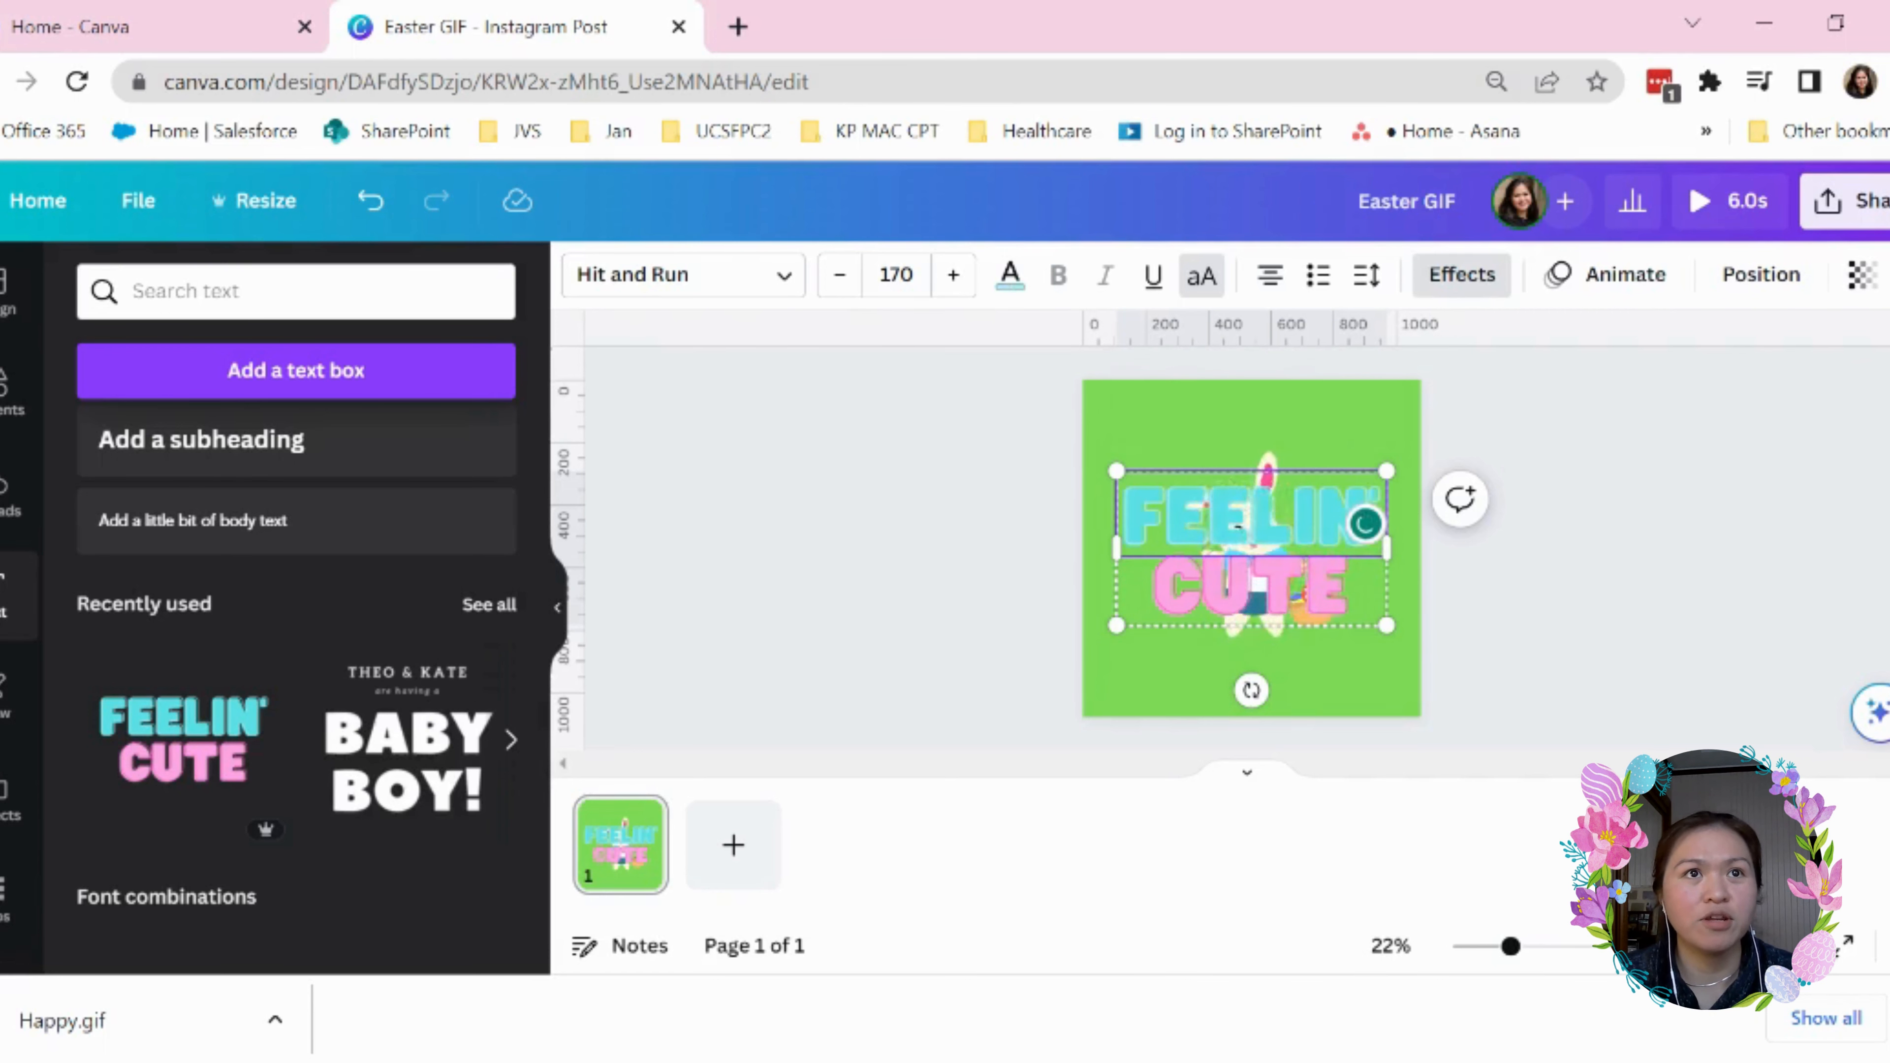
pyautogui.doubleClick(1373, 527)
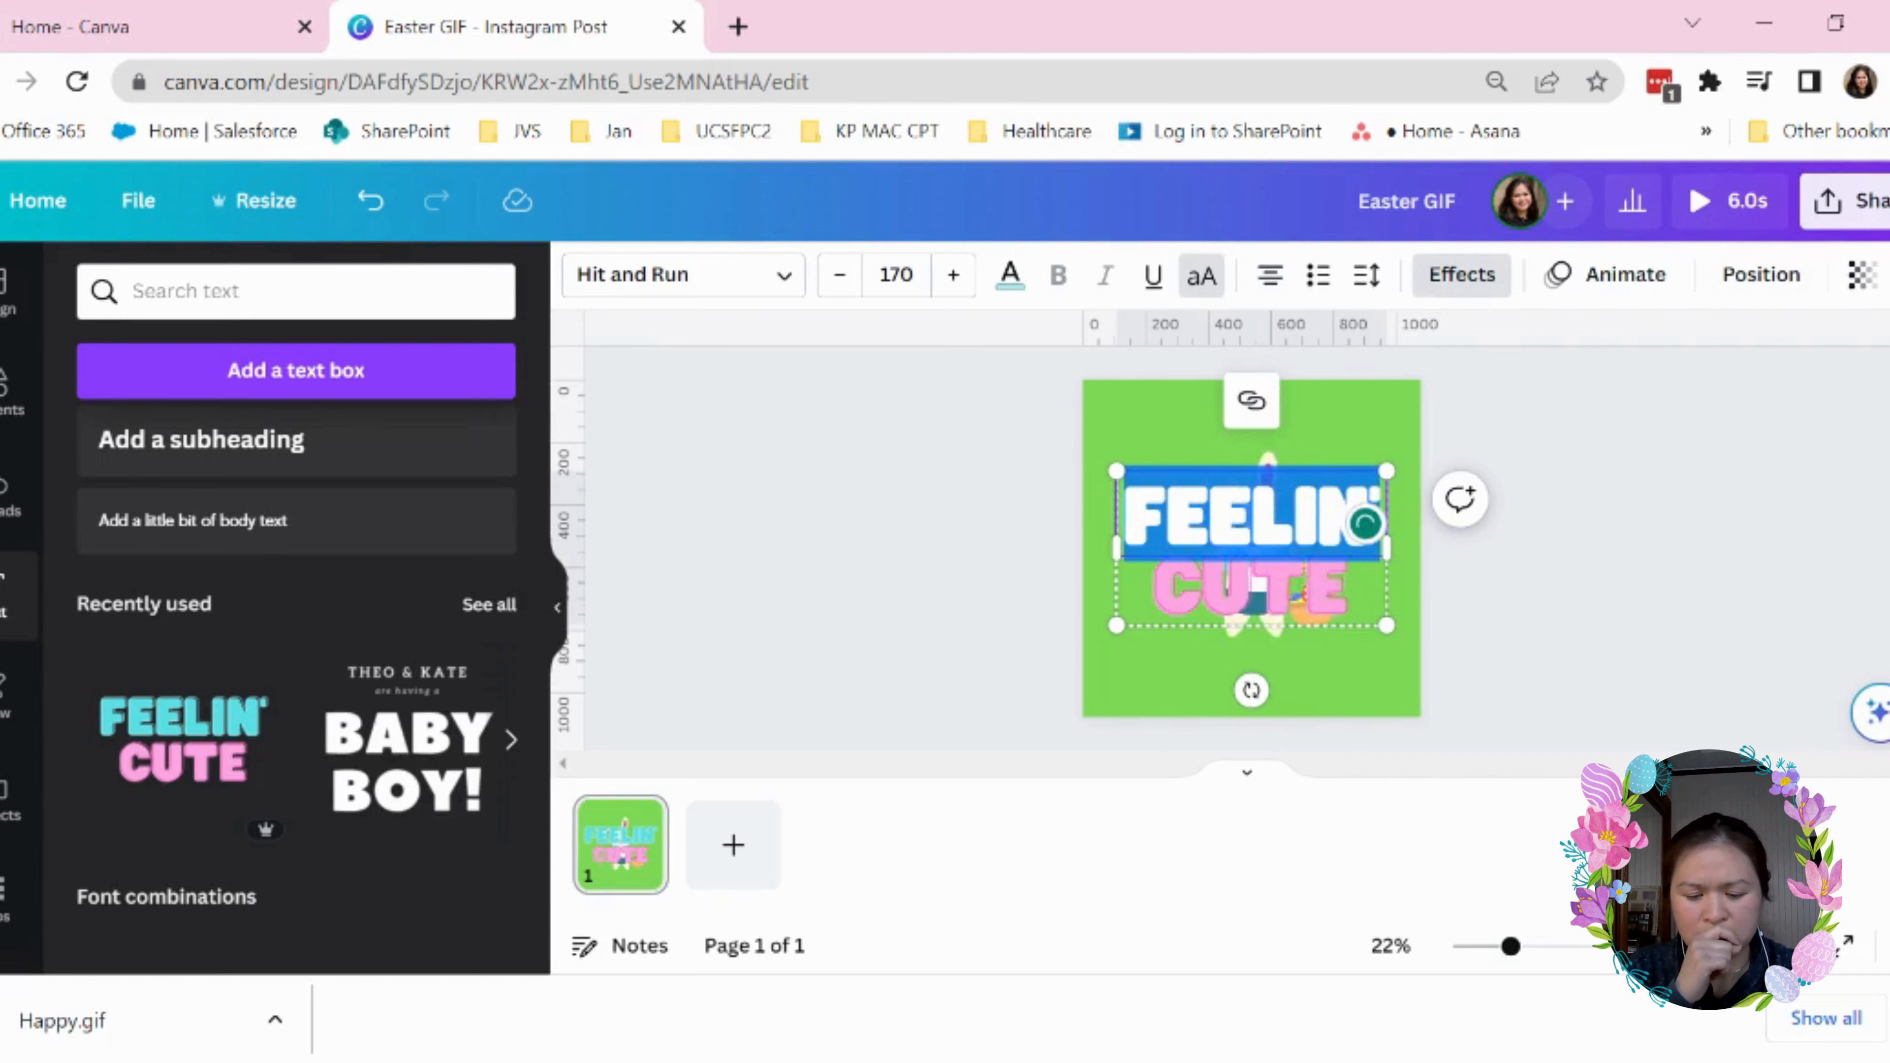
pyautogui.write('HAPPY')
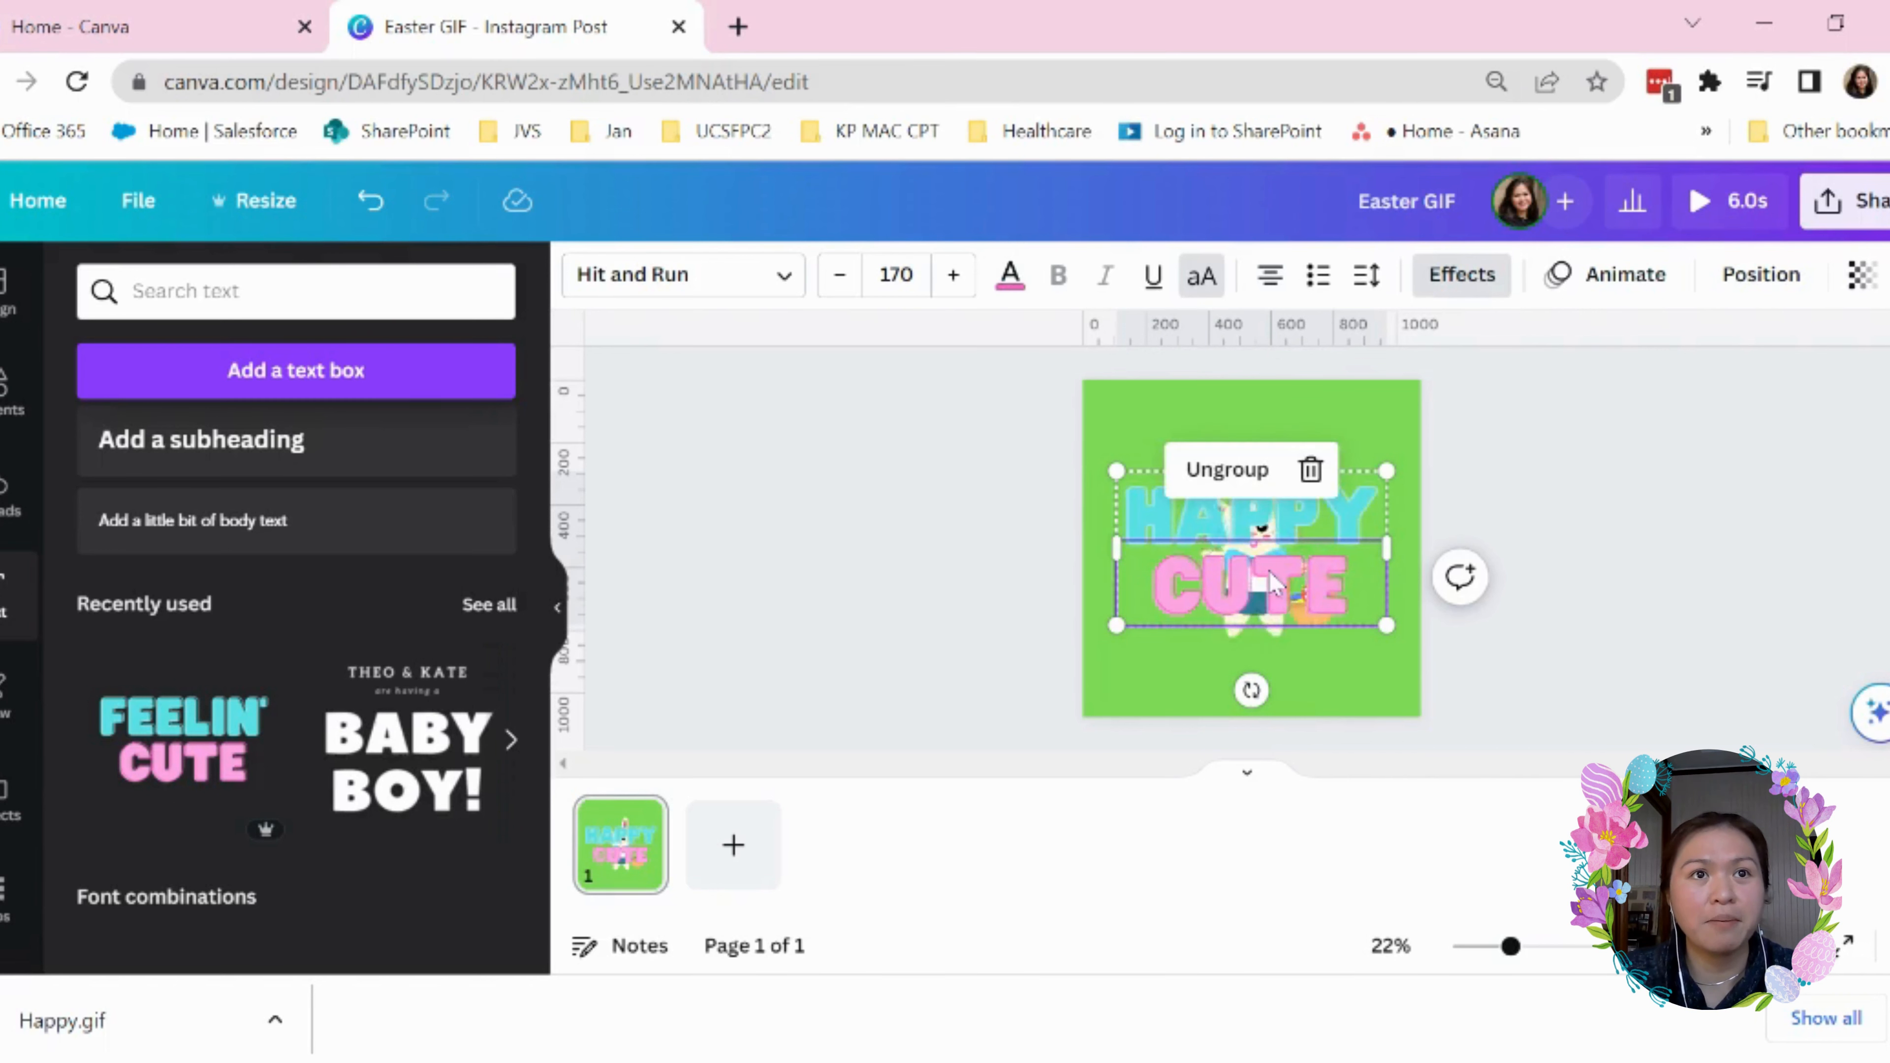
pyautogui.doubleClick(1257, 599)
pyautogui.write('EASTE')
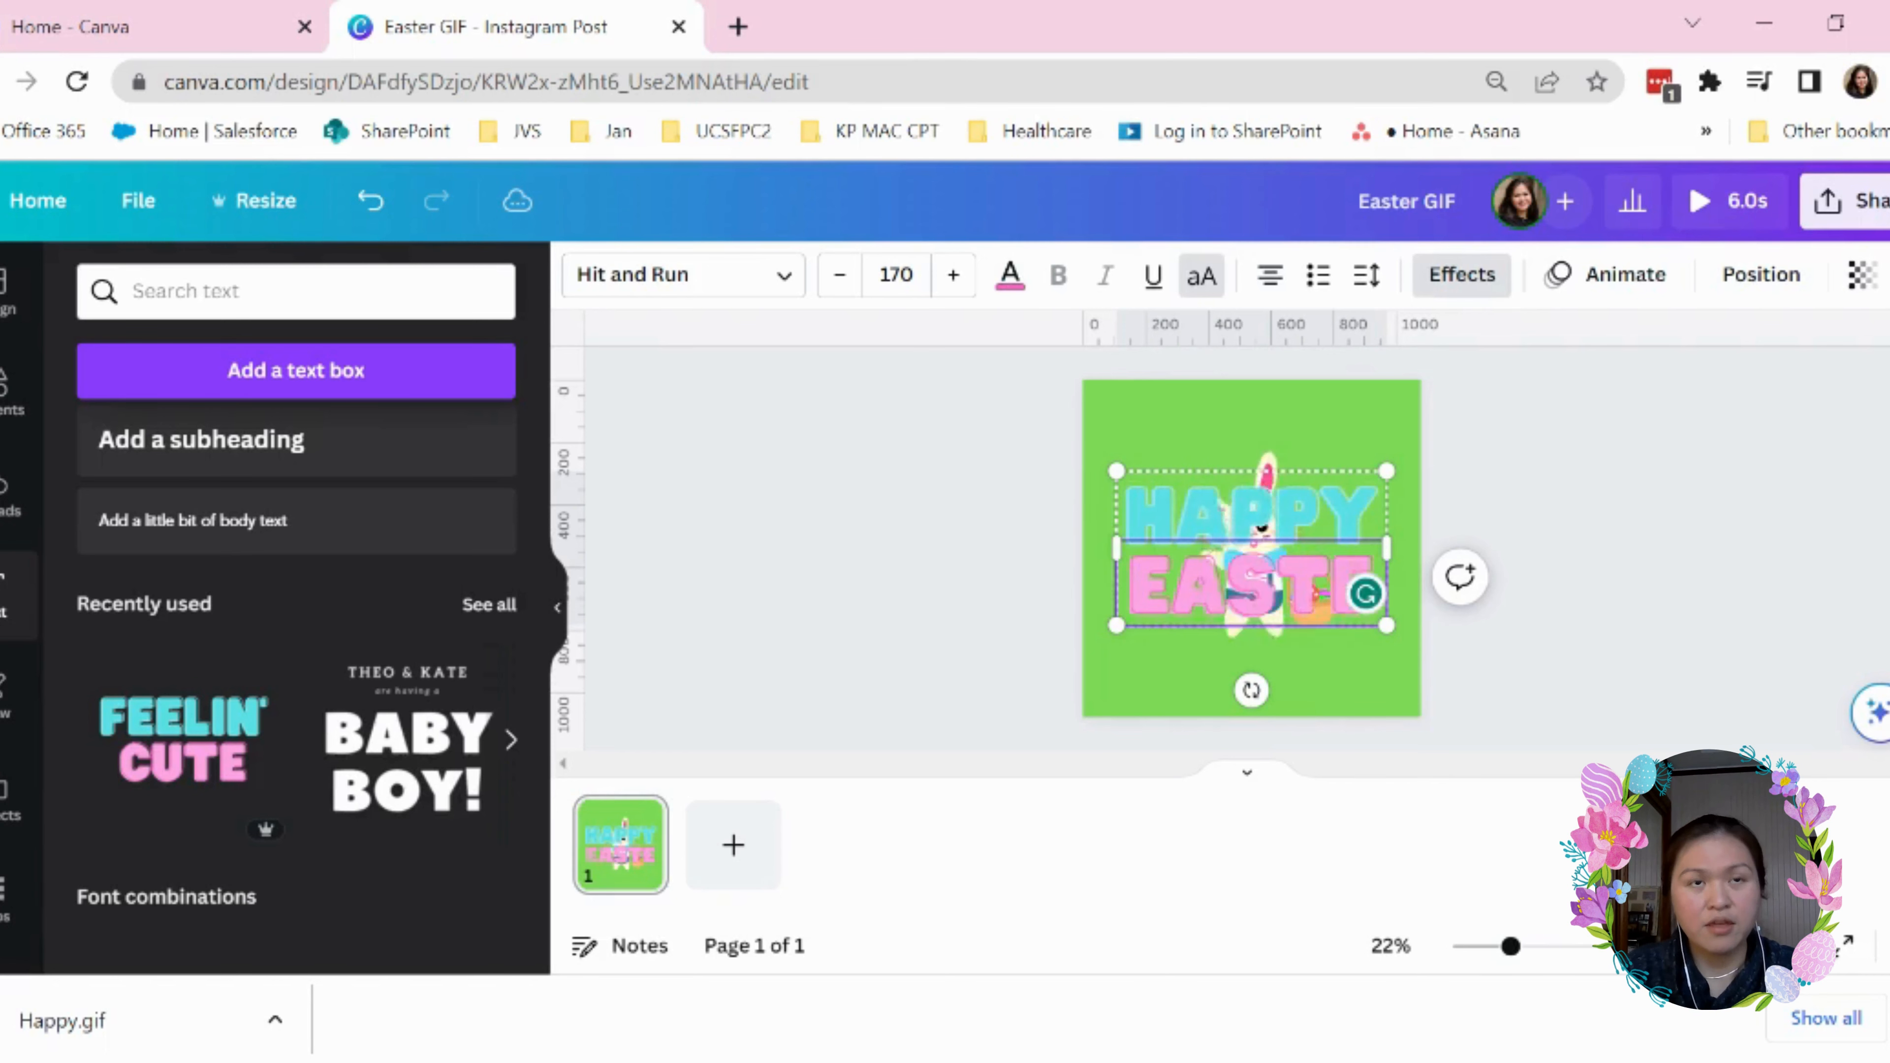
pyautogui.write('R')
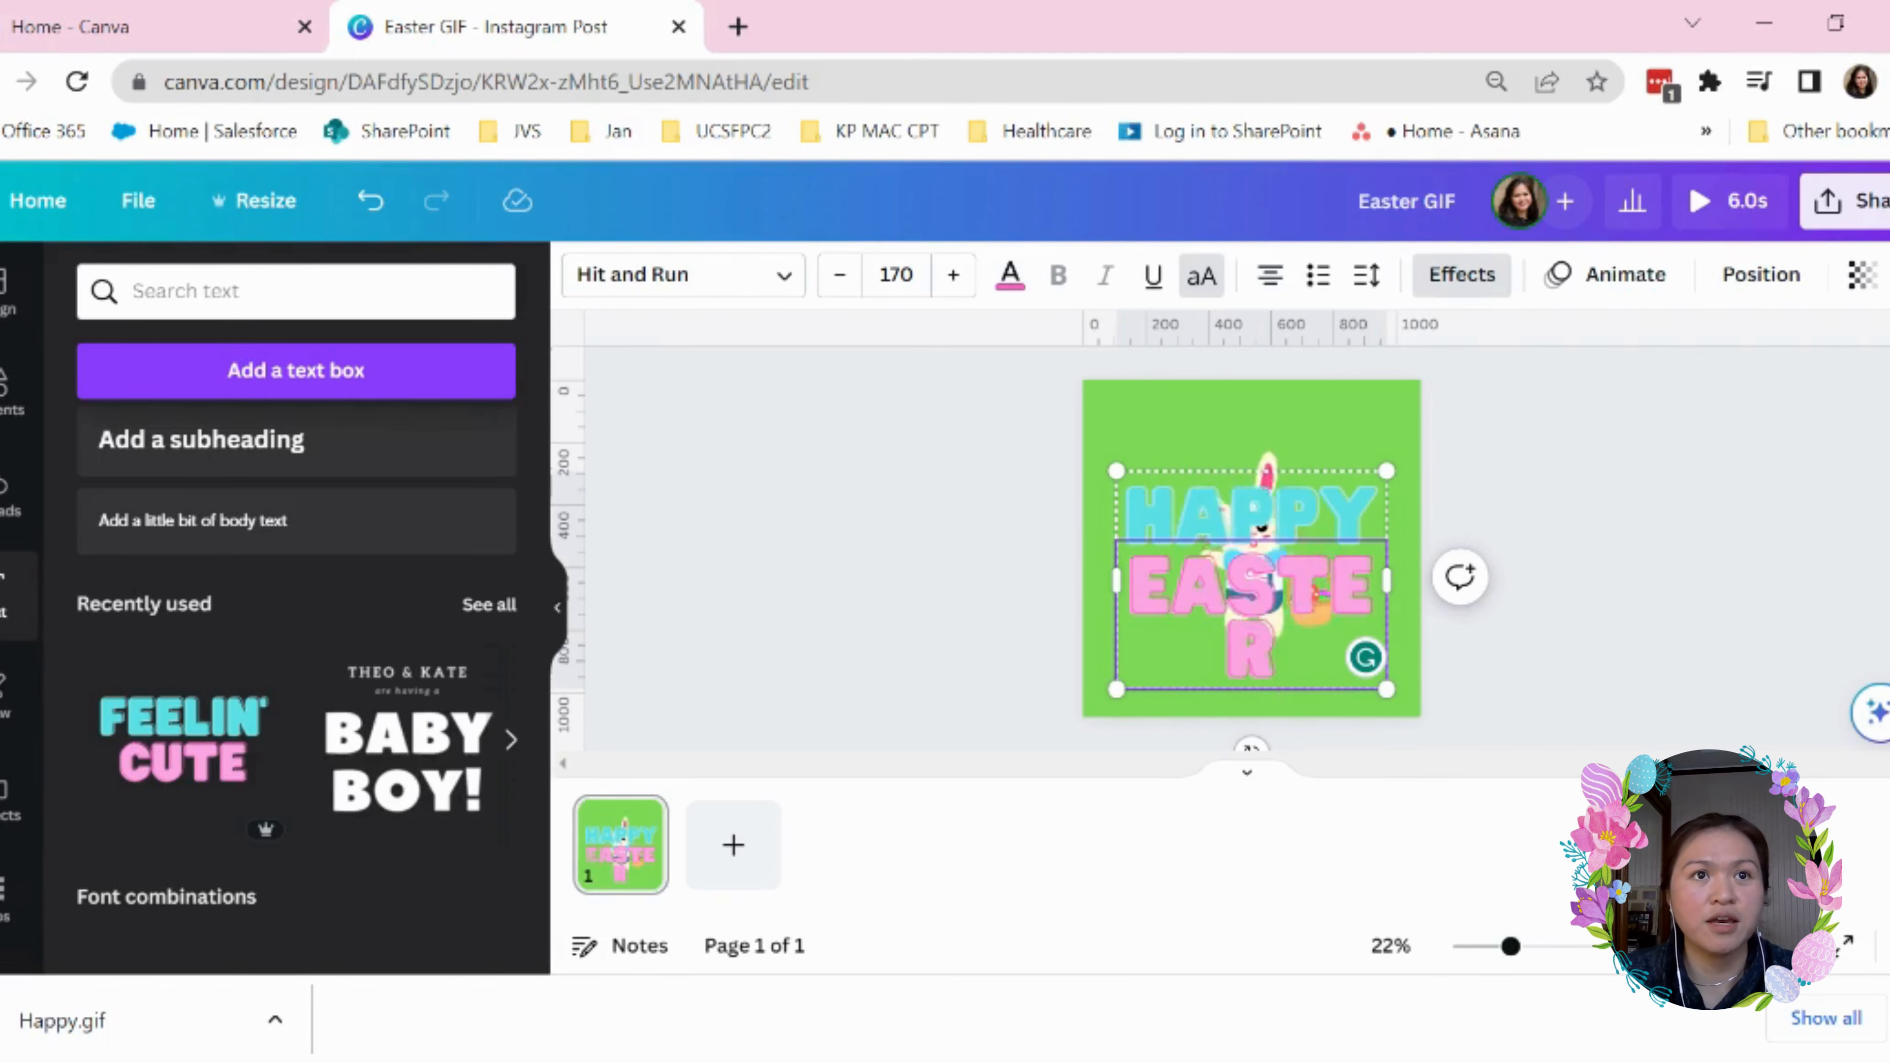
# Set the font size of the word "EASTER" to 150 so that it fits on one line
pyautogui.hotkey('ctrl', 'a')
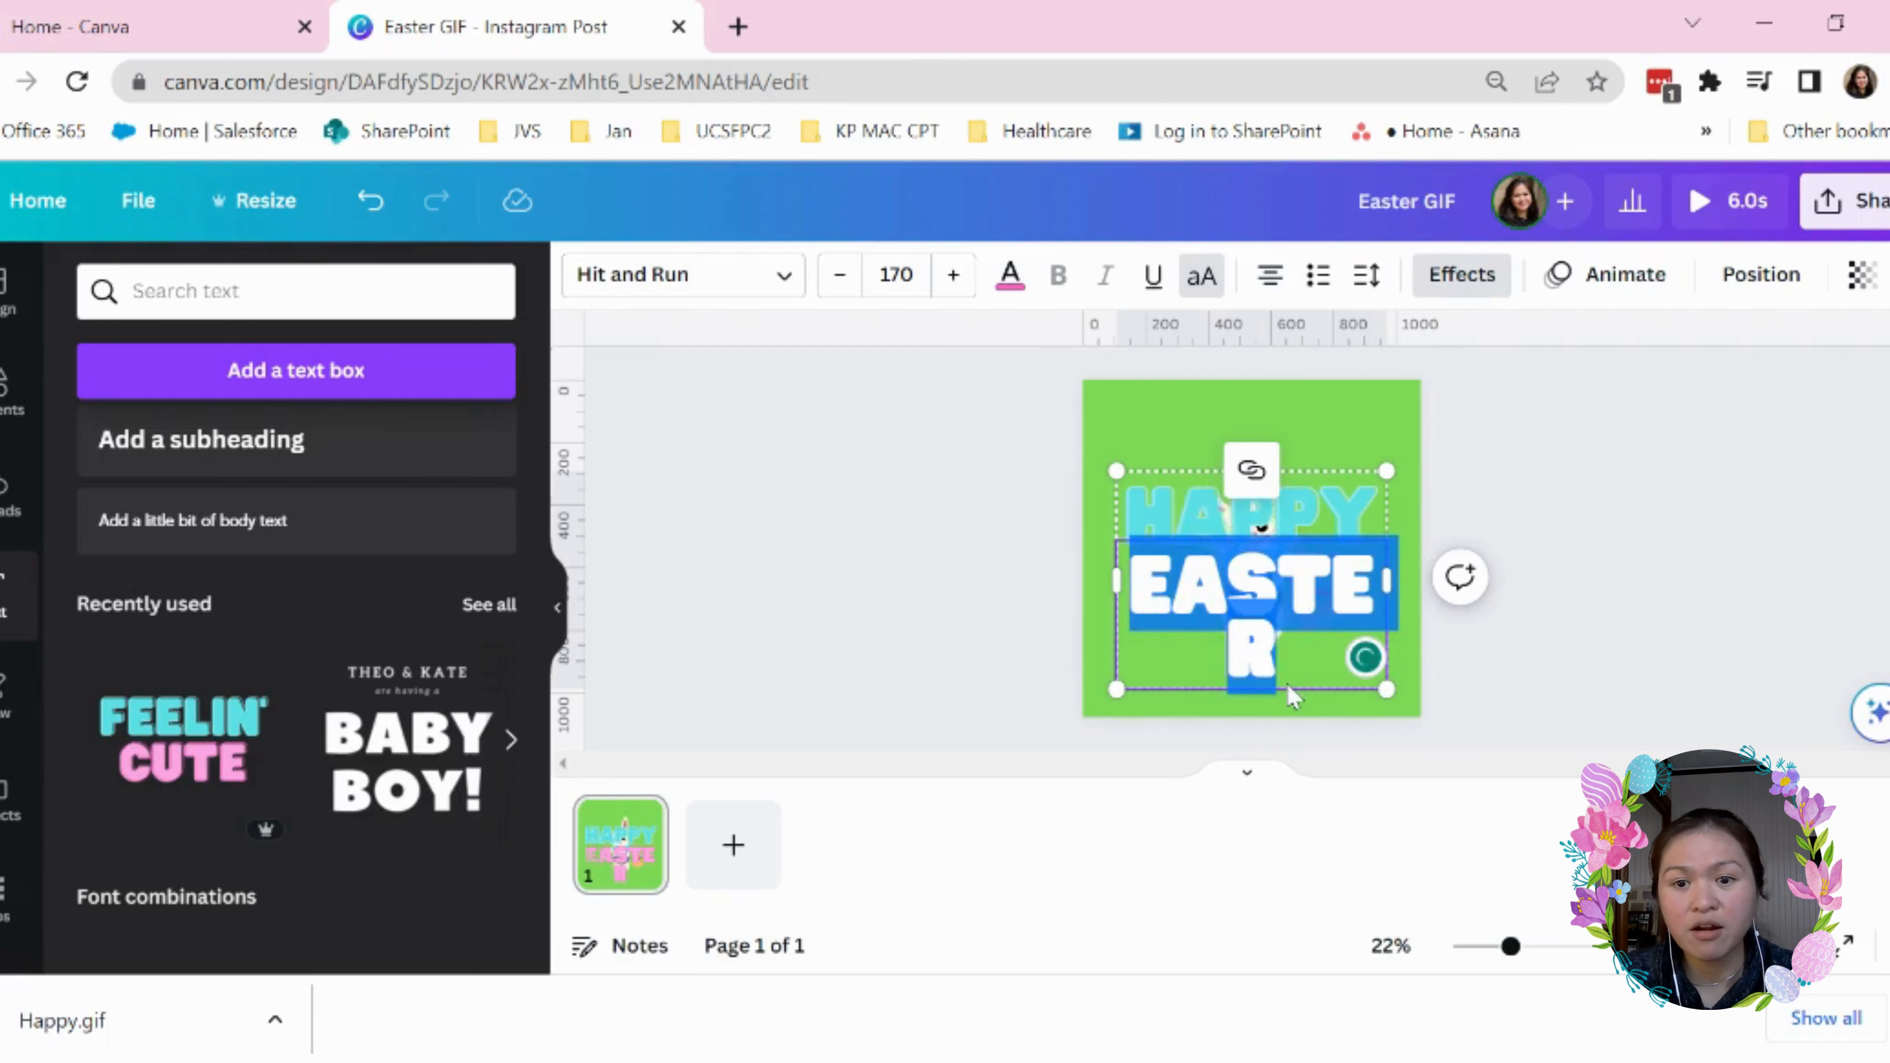
pyautogui.click(895, 274)
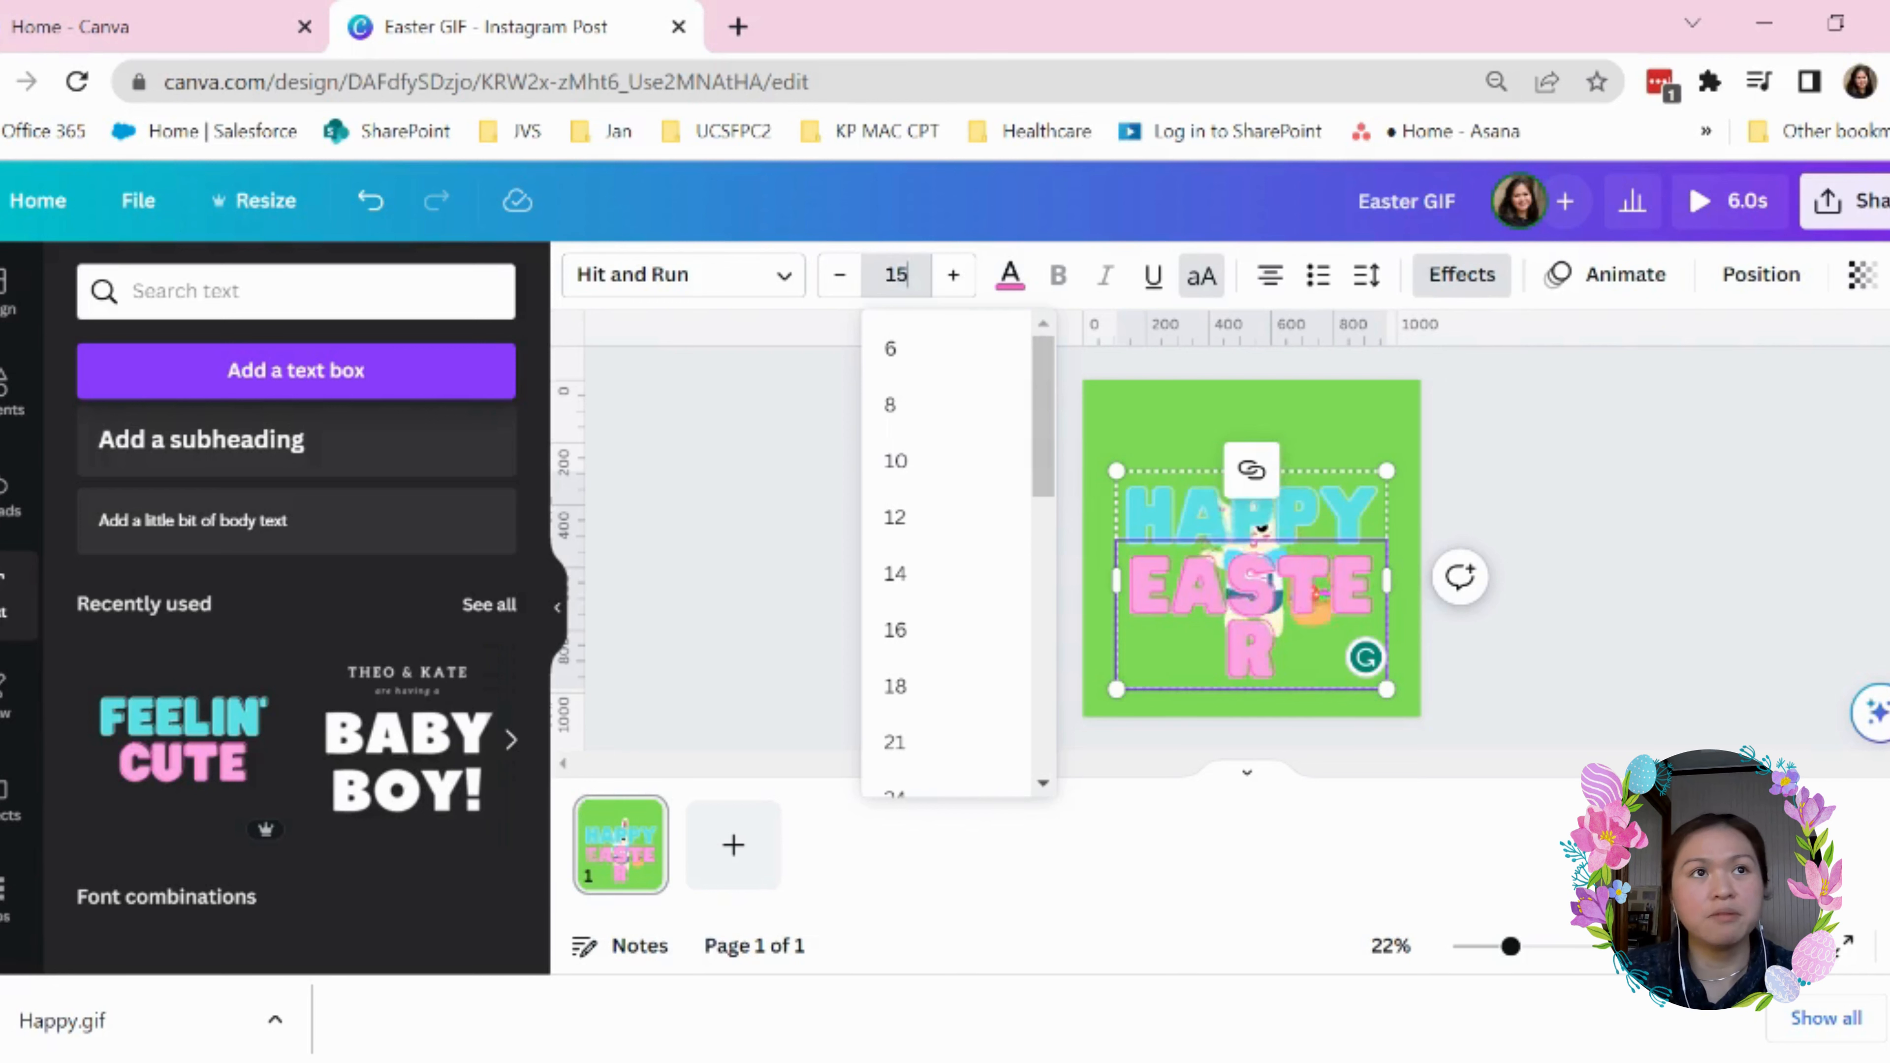
pyautogui.press('Return')
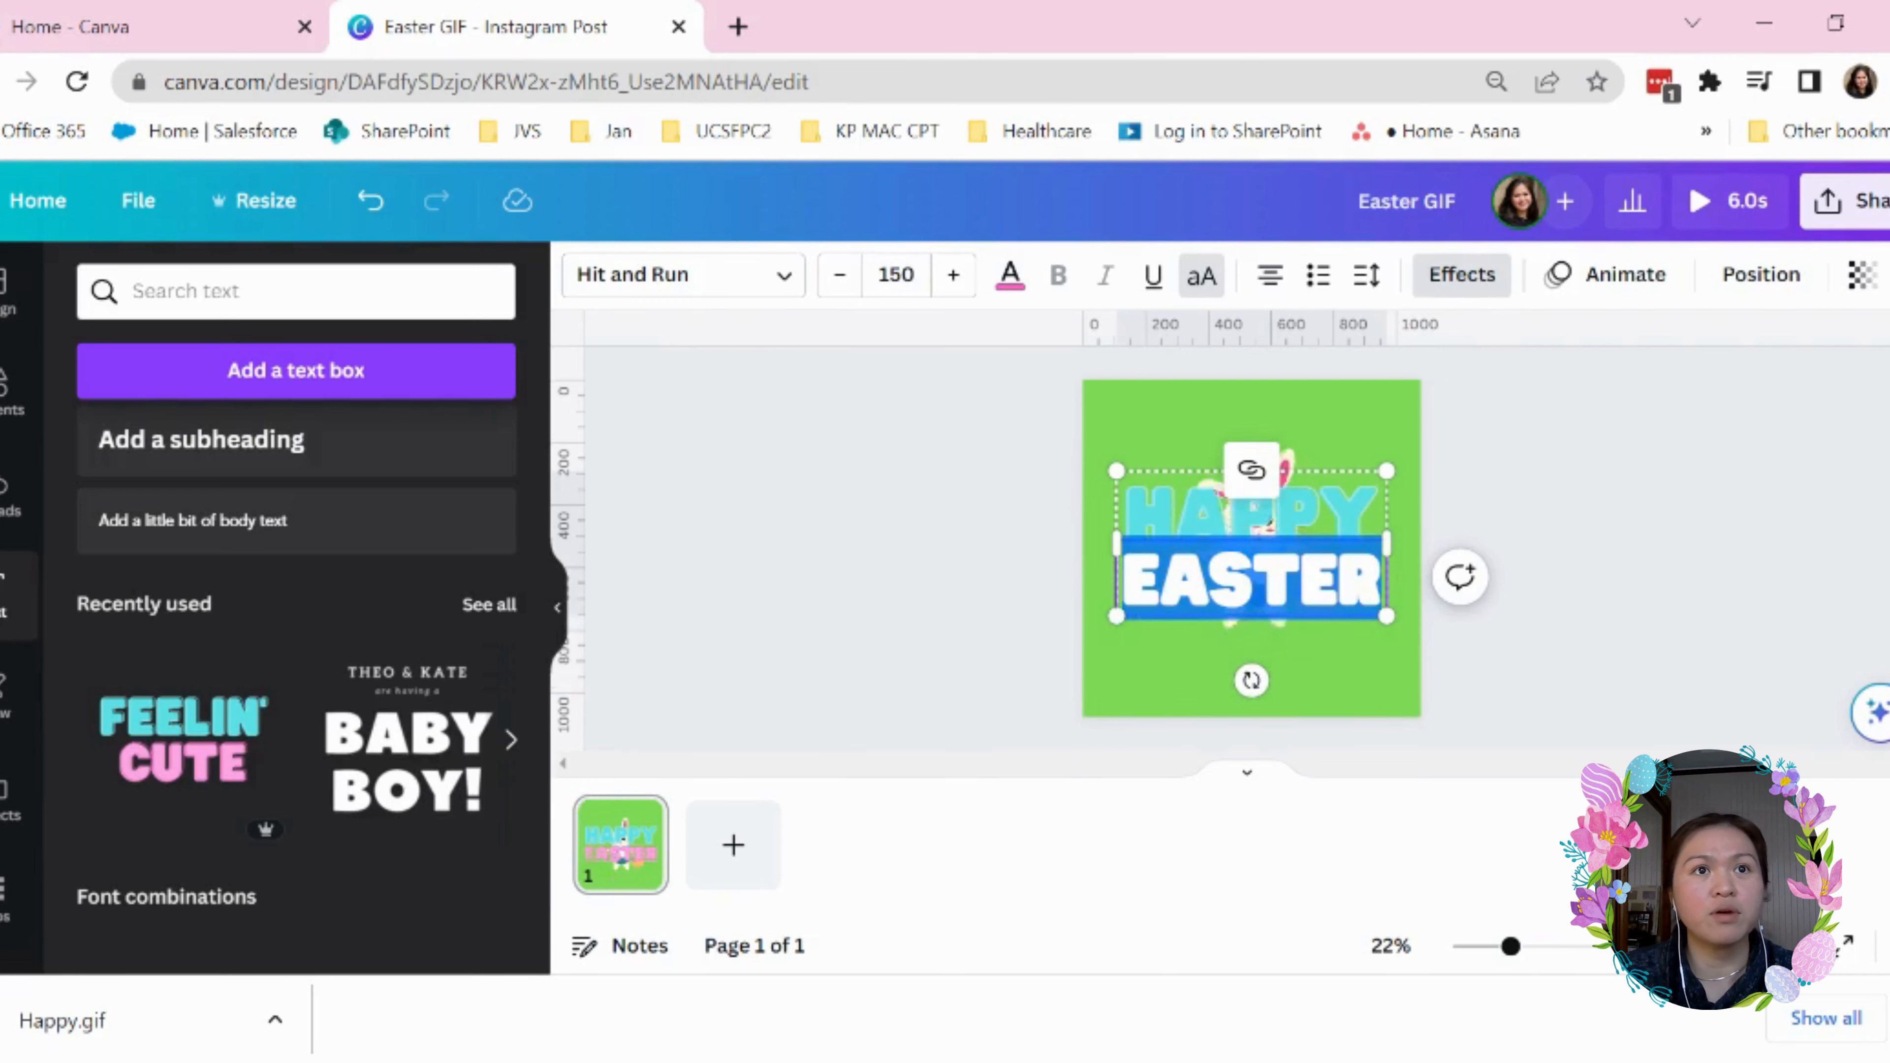
pyautogui.click(1437, 481)
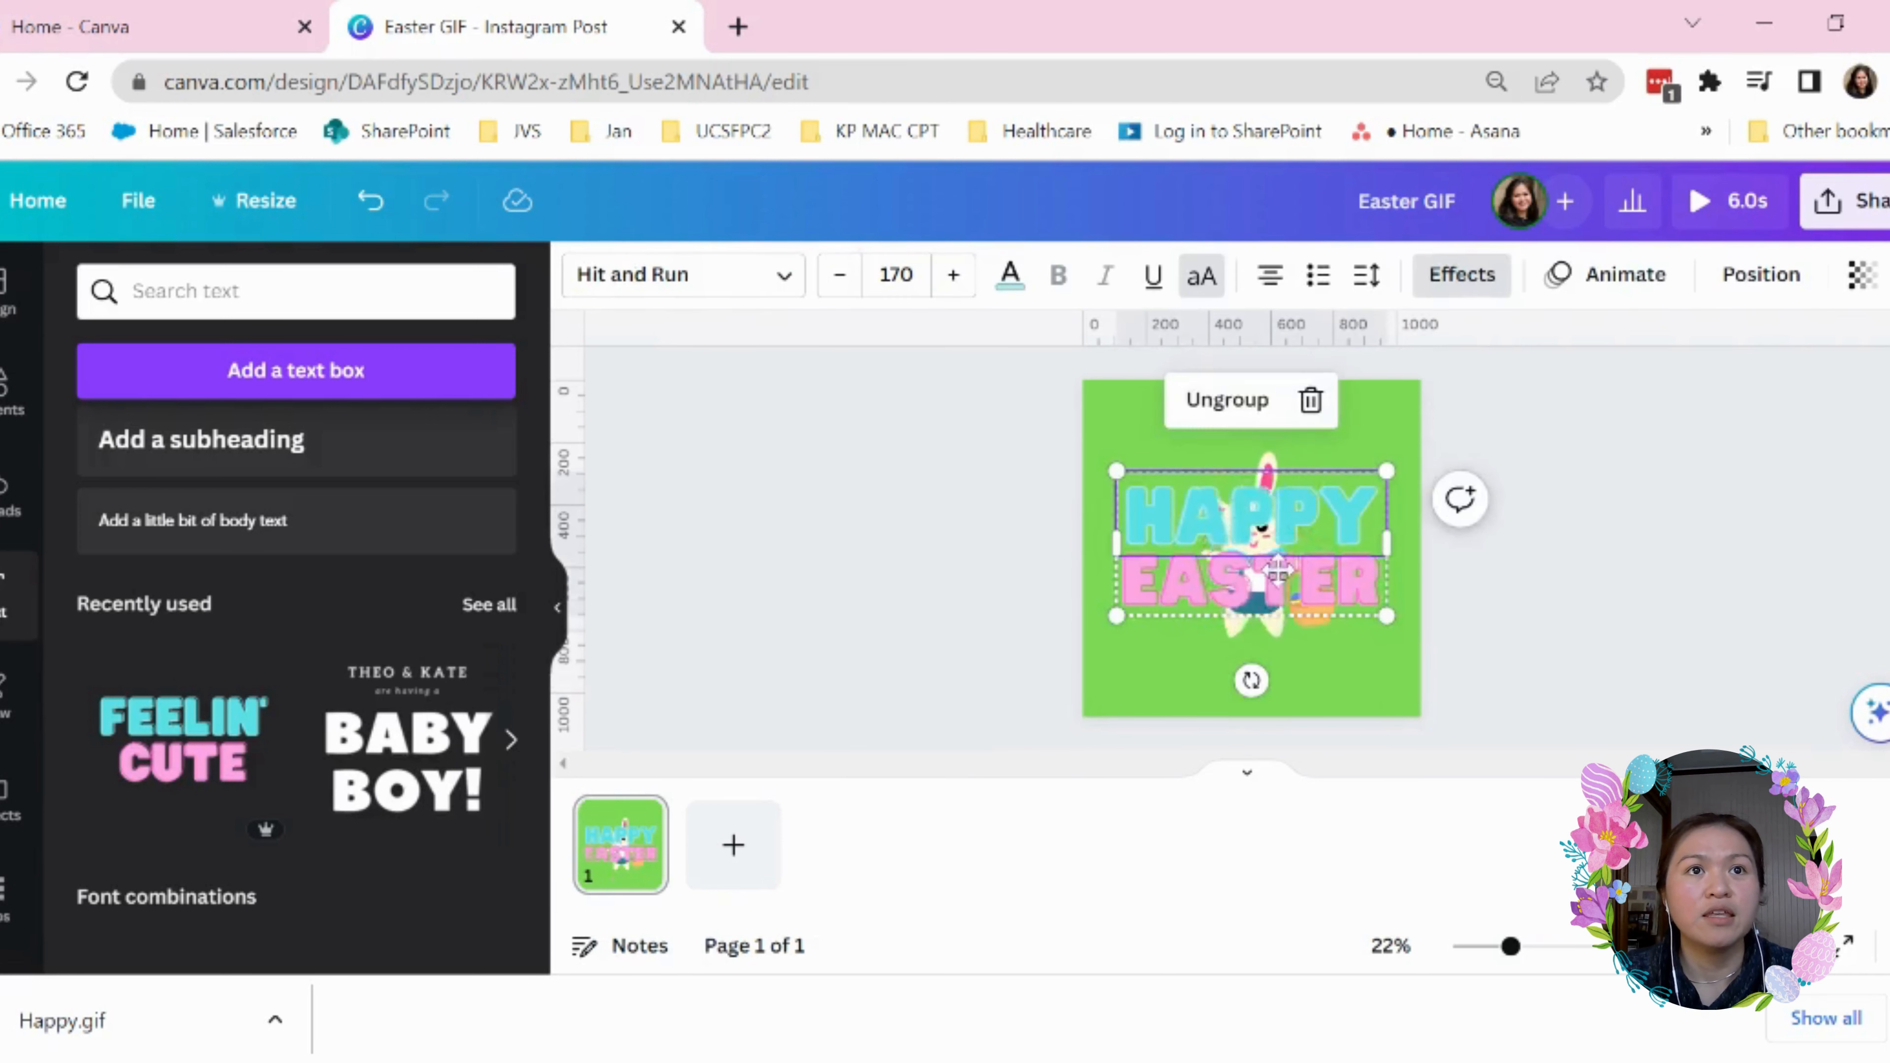
# Move the "HAPPY EASTER" text to the top edge of the page and place the bunny directly beneath it
pyautogui.moveTo(1294, 498); pyautogui.dragTo(1273, 445)
pyautogui.moveTo(1264, 596); pyautogui.dragTo(1263, 665)
pyautogui.click(1360, 460)
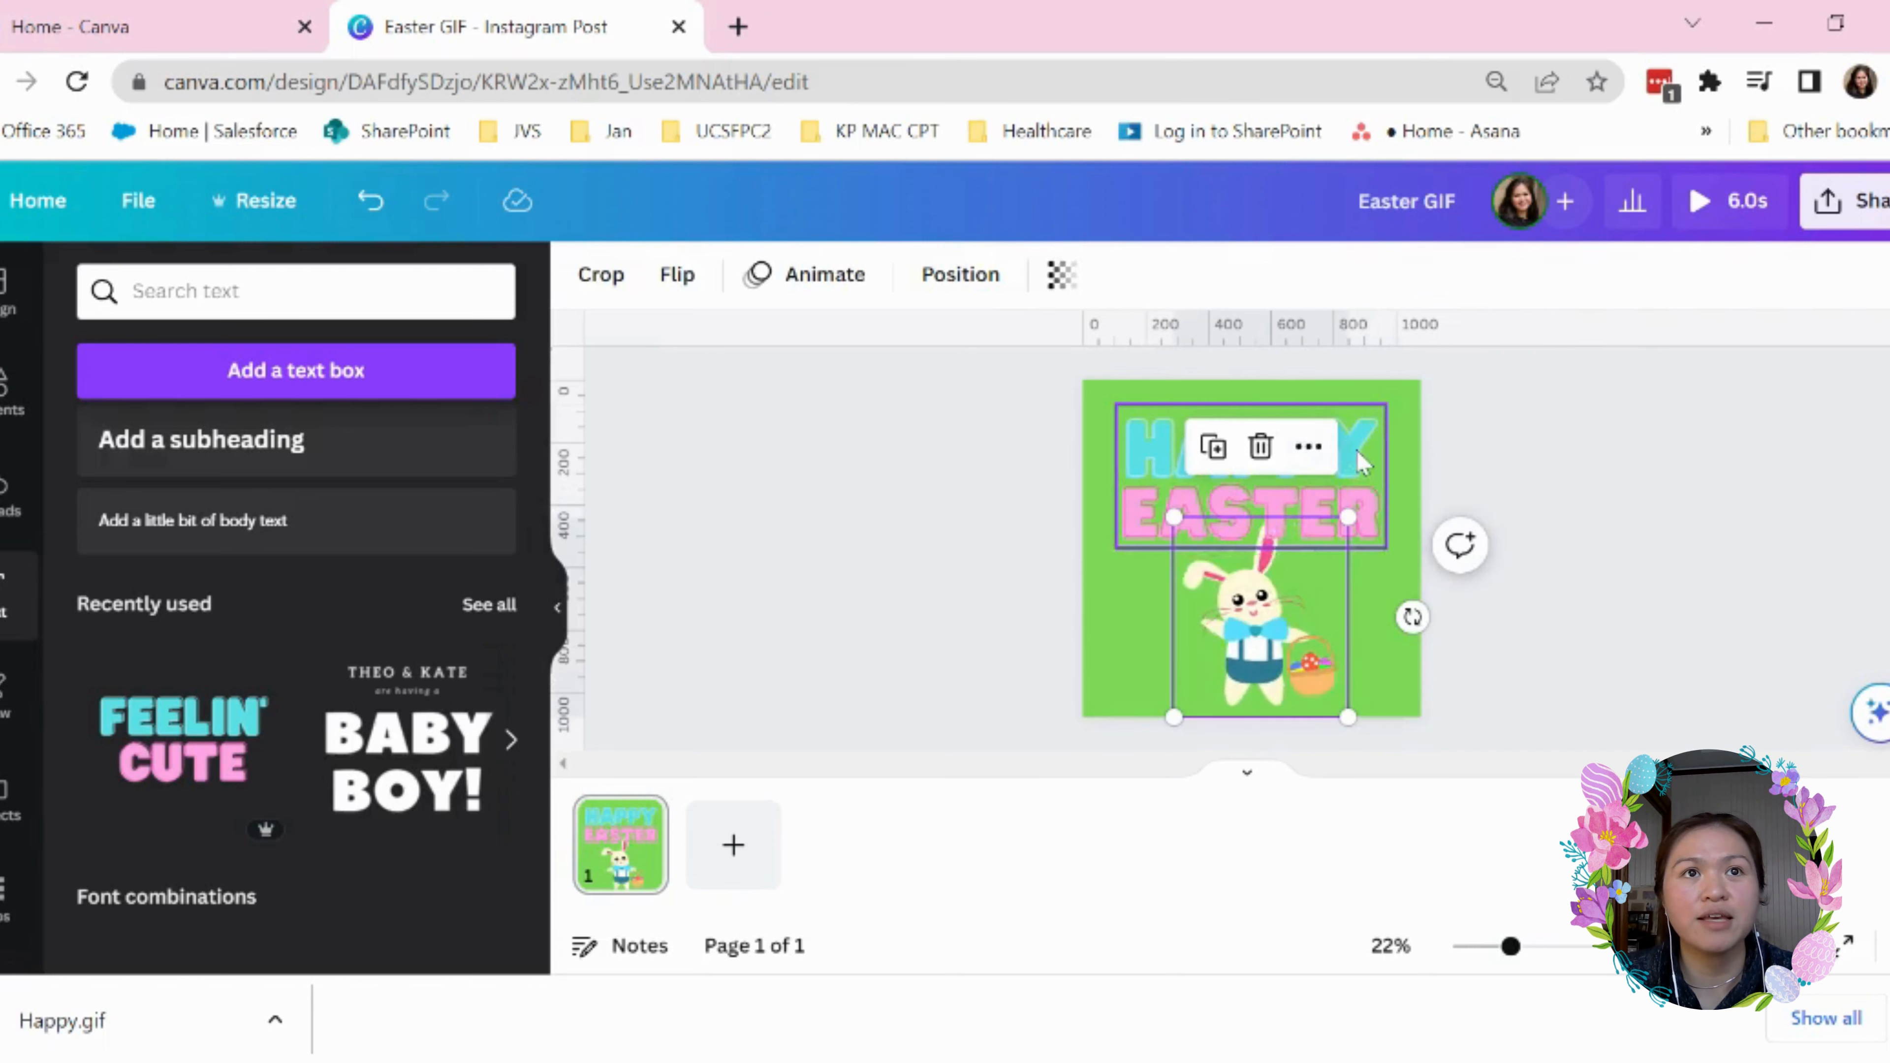
pyautogui.moveTo(1361, 460); pyautogui.dragTo(1363, 418)
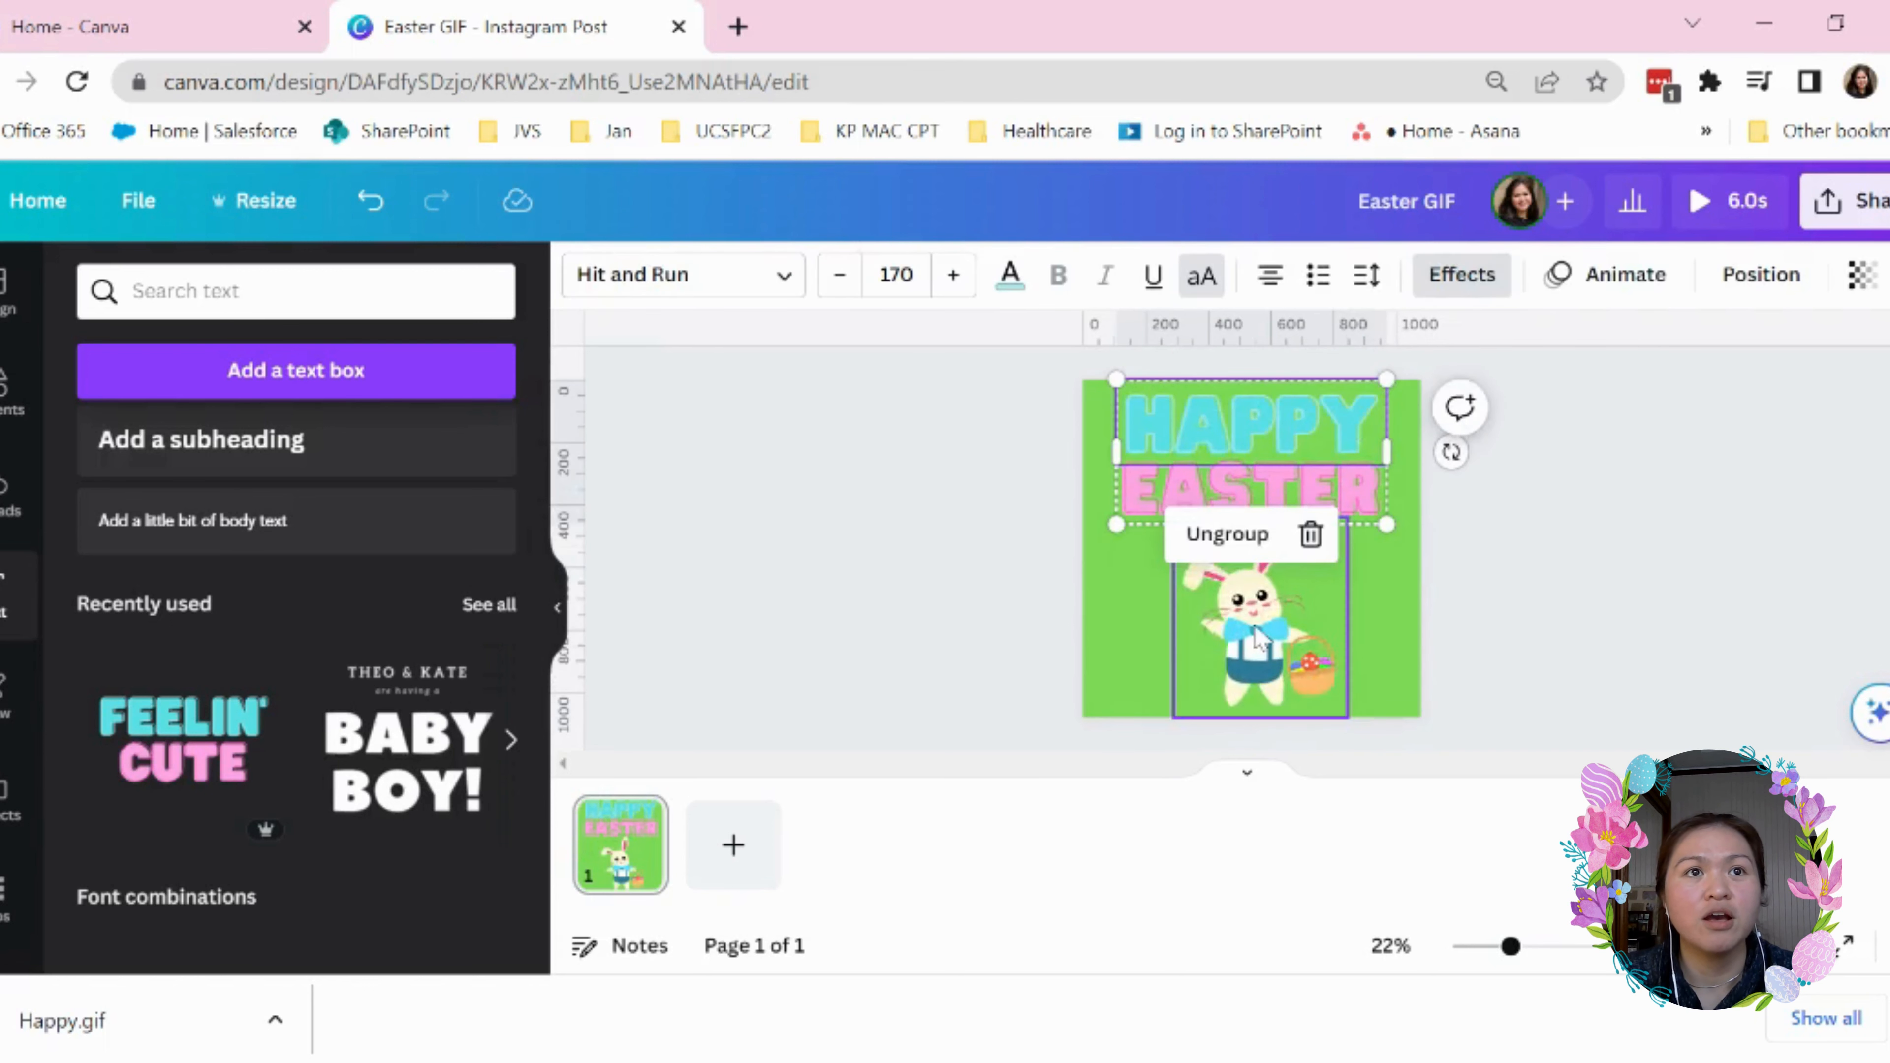
pyautogui.moveTo(1260, 638); pyautogui.dragTo(1254, 607)
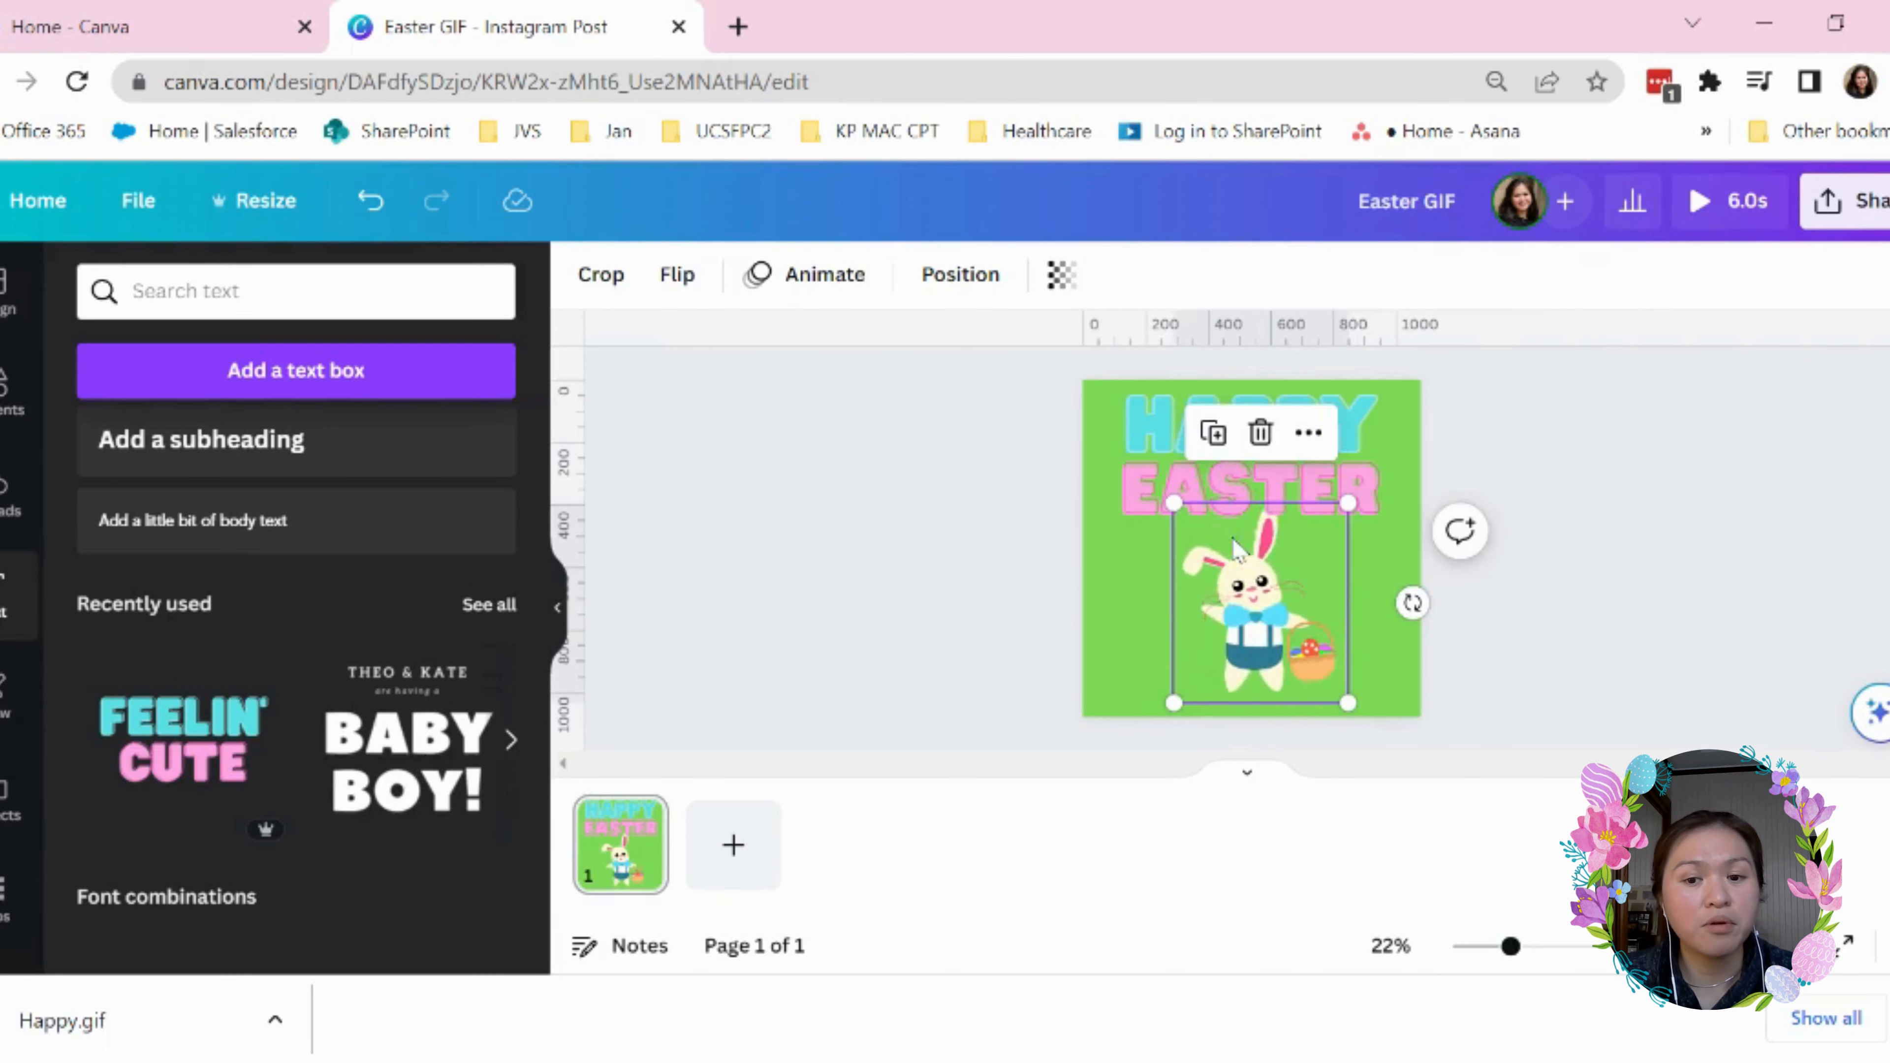
# Ungroup the "HAPPY EASTER" text and move the word "EASTER" down to the bottom of the page
pyautogui.rightClick(1353, 435)
pyautogui.click(1257, 531)
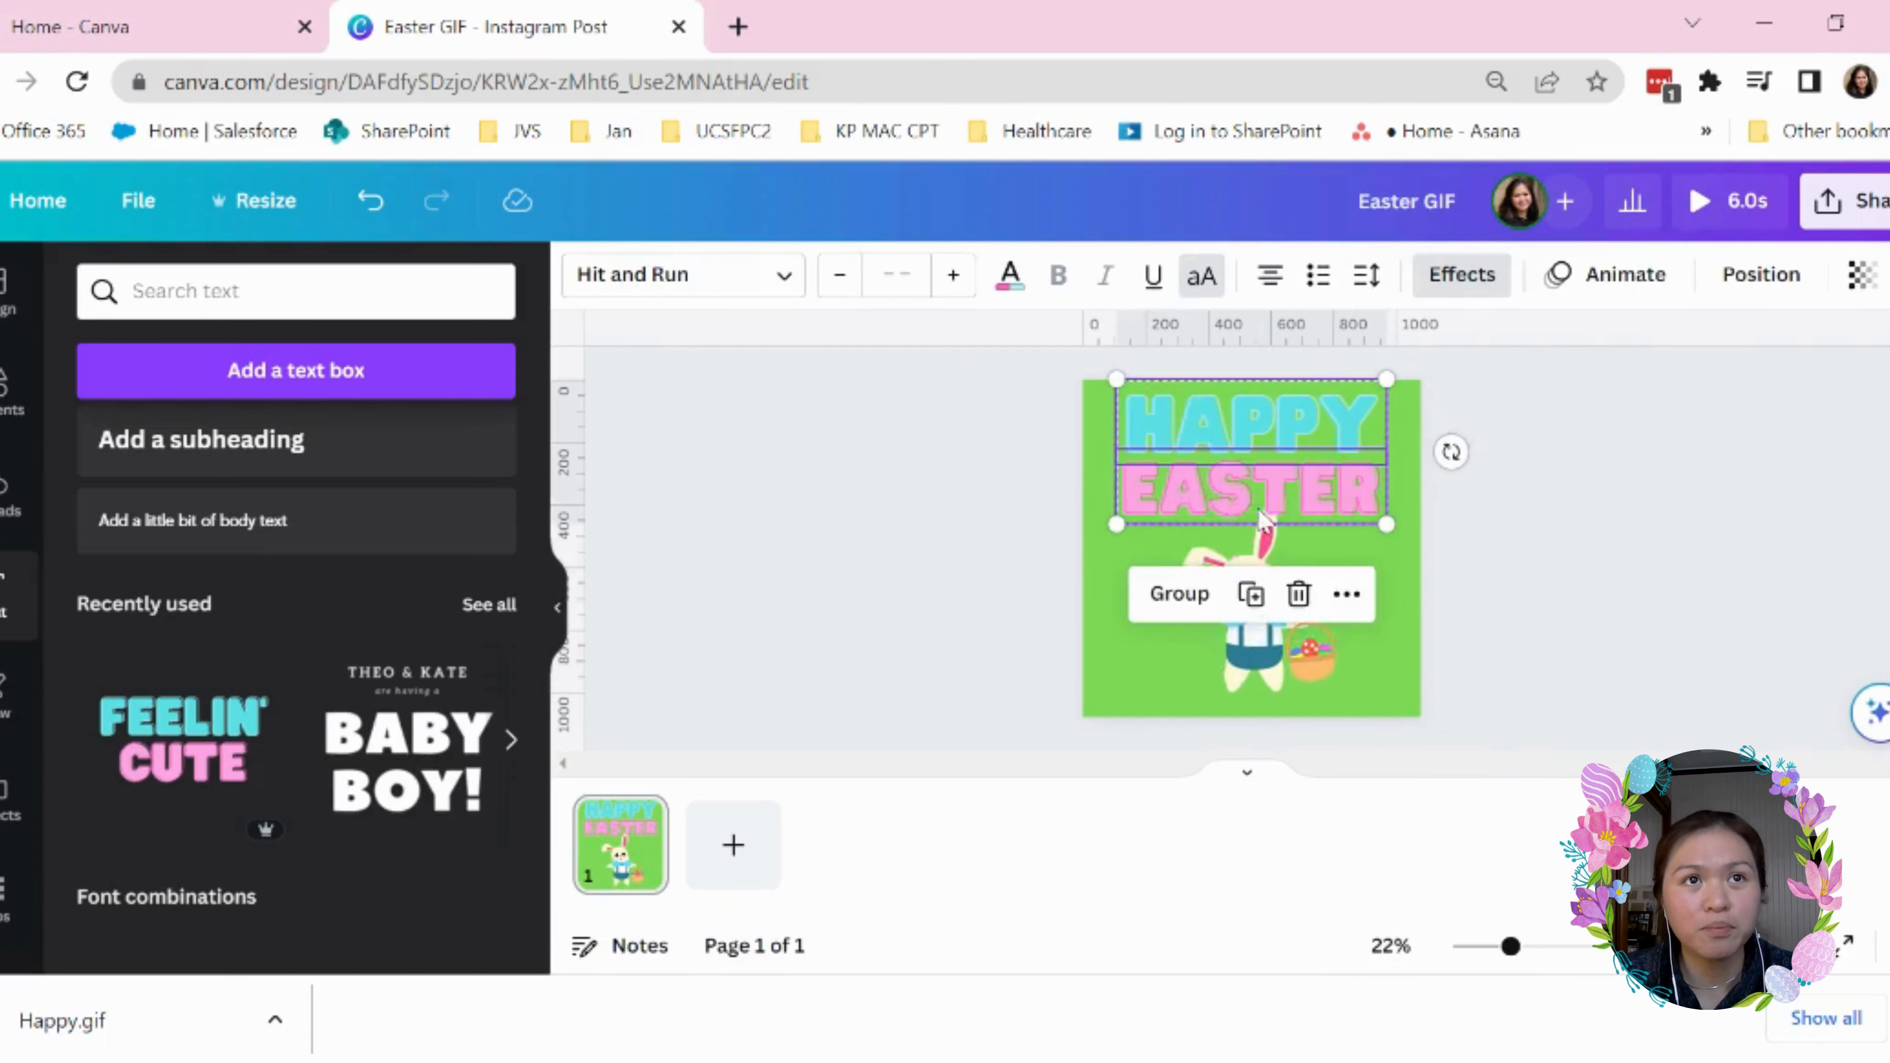
pyautogui.click(1496, 558)
pyautogui.moveTo(1345, 483); pyautogui.dragTo(1340, 663)
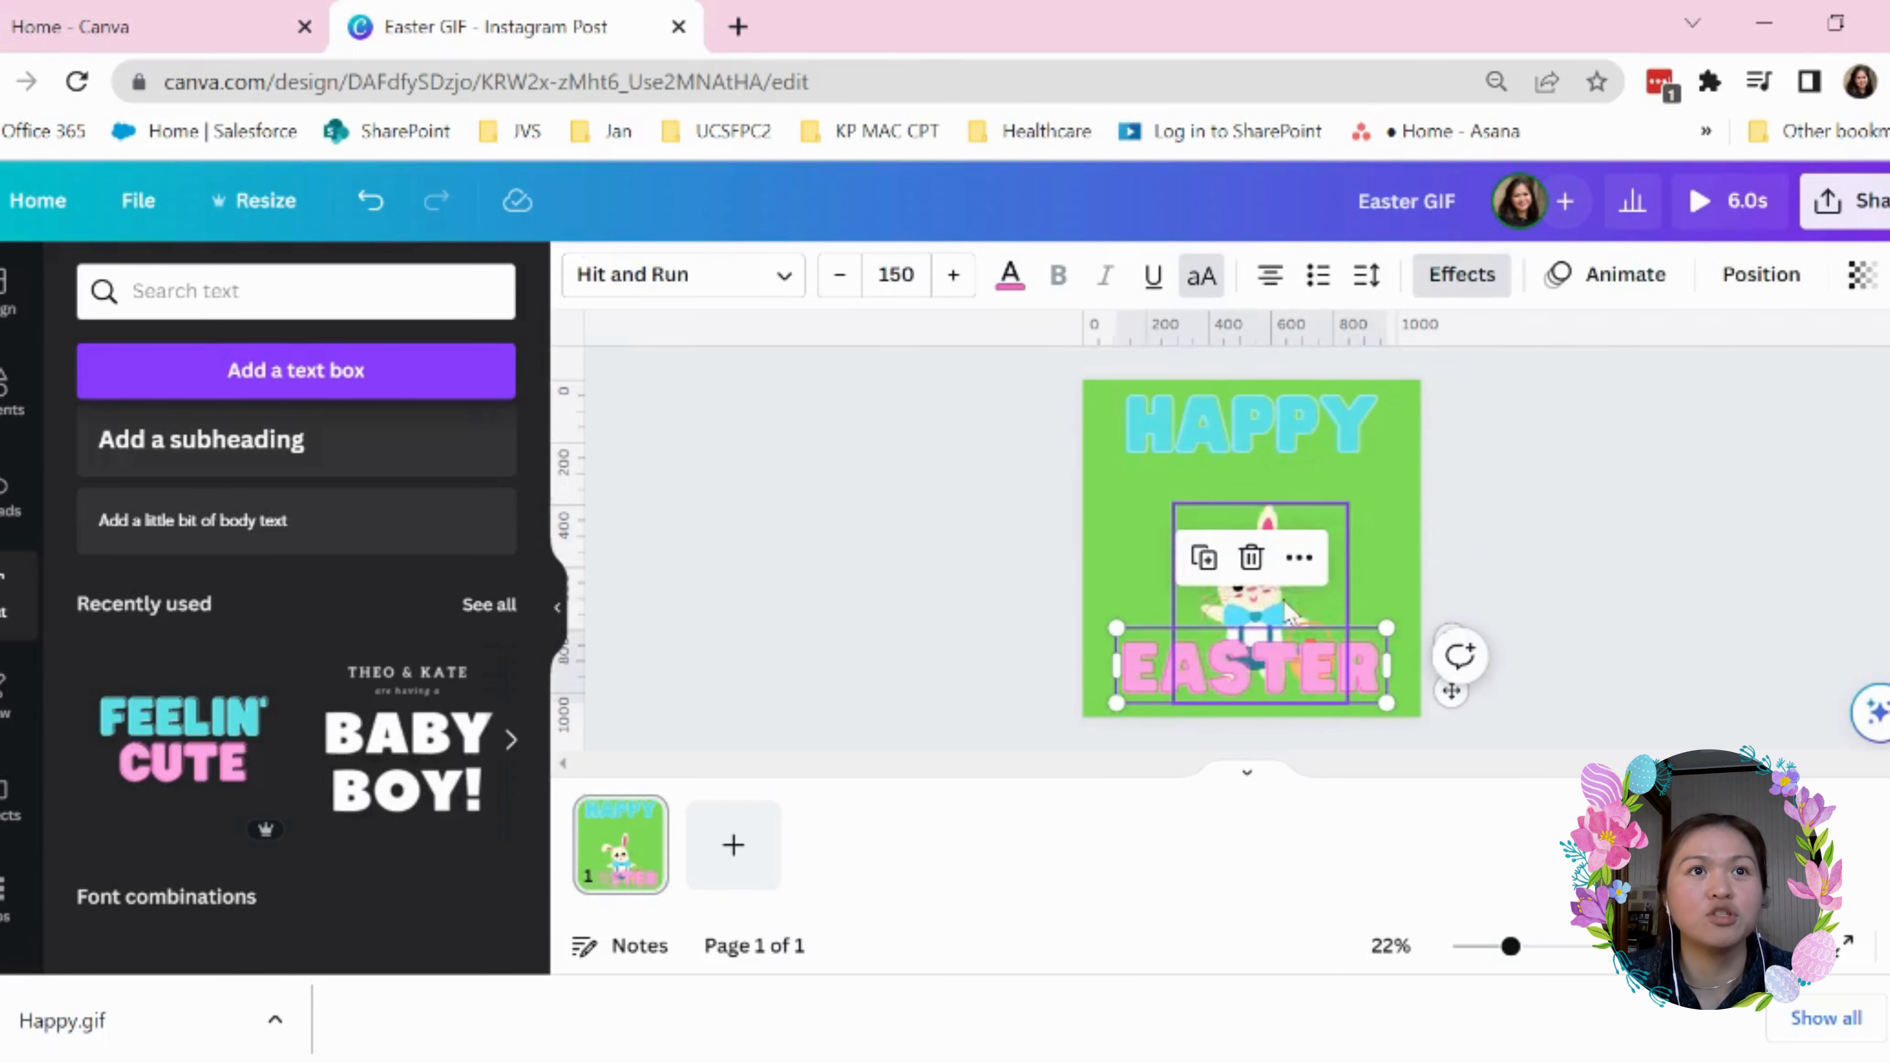
# Centre the bunny between "HAPPY" and "EASTER" and shift "EASTER" slightly up beneath its feet
pyautogui.moveTo(1272, 607); pyautogui.dragTo(1277, 543)
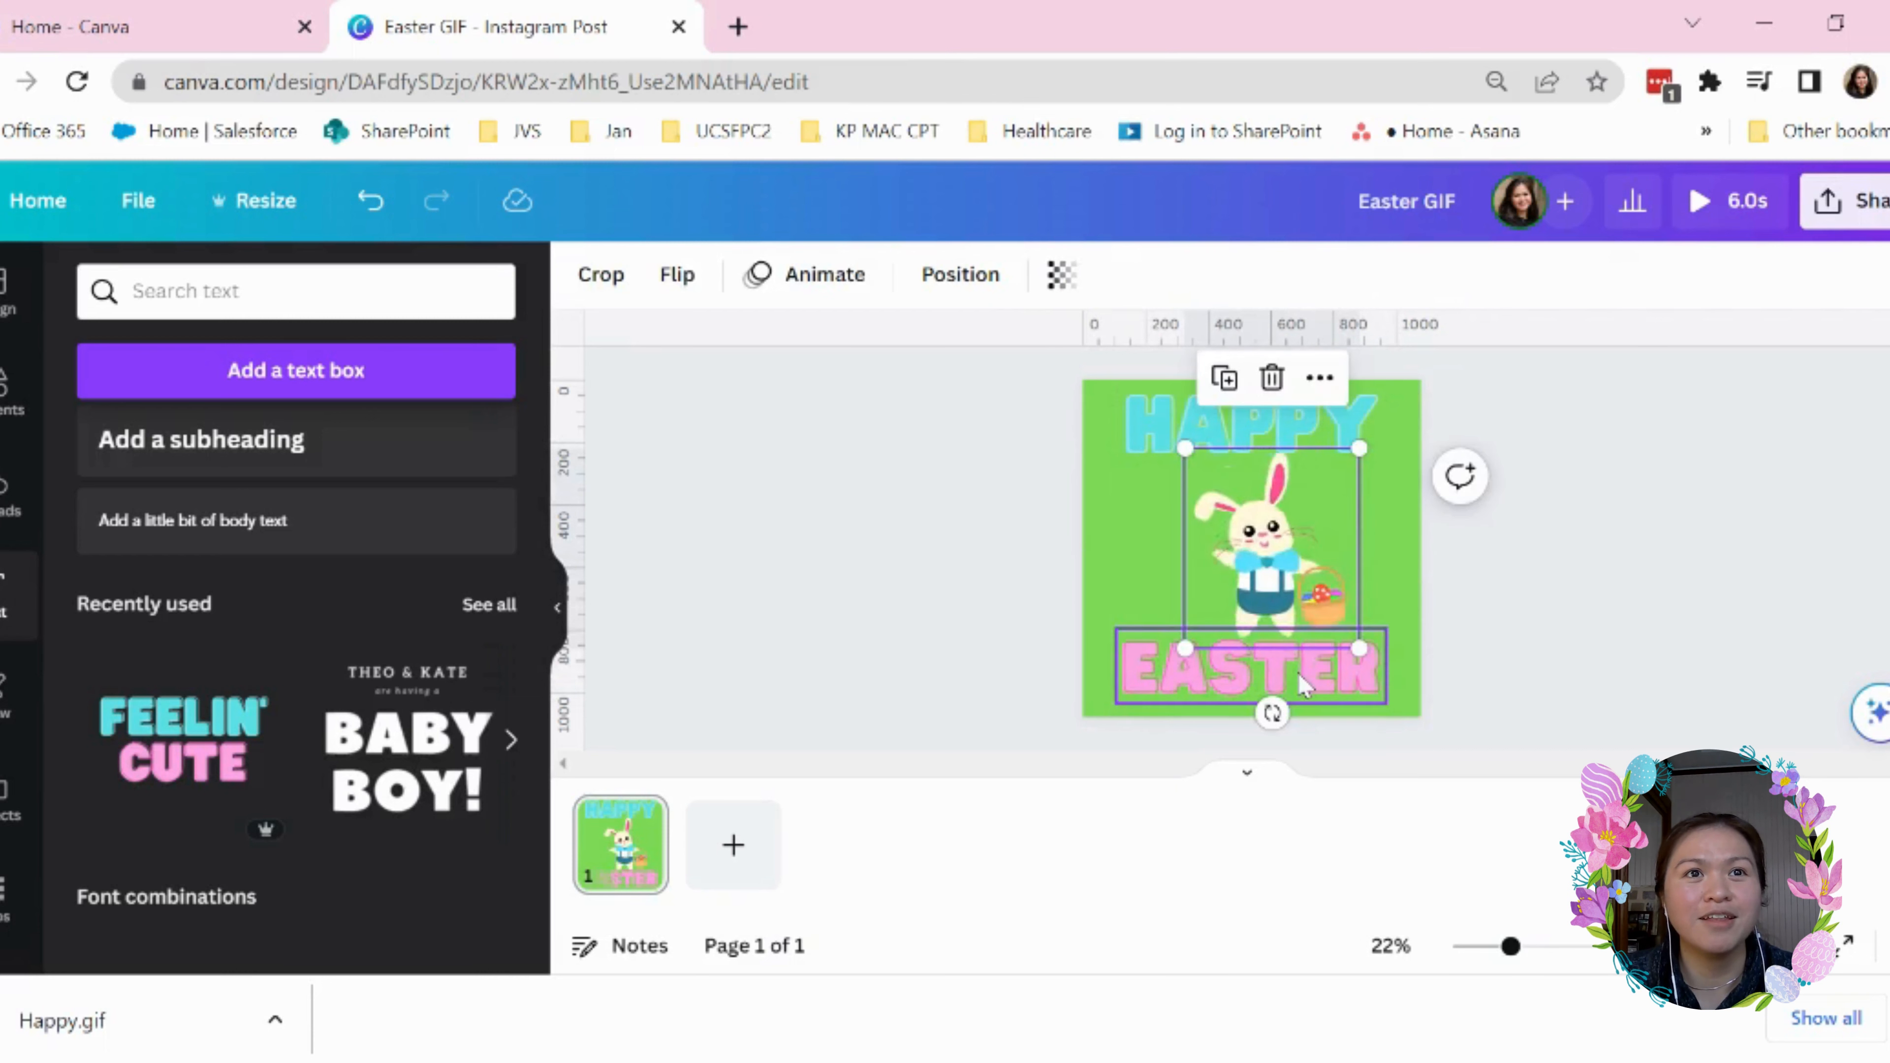
pyautogui.moveTo(1299, 674); pyautogui.dragTo(1297, 656)
pyautogui.moveTo(1267, 572); pyautogui.dragTo(1246, 557)
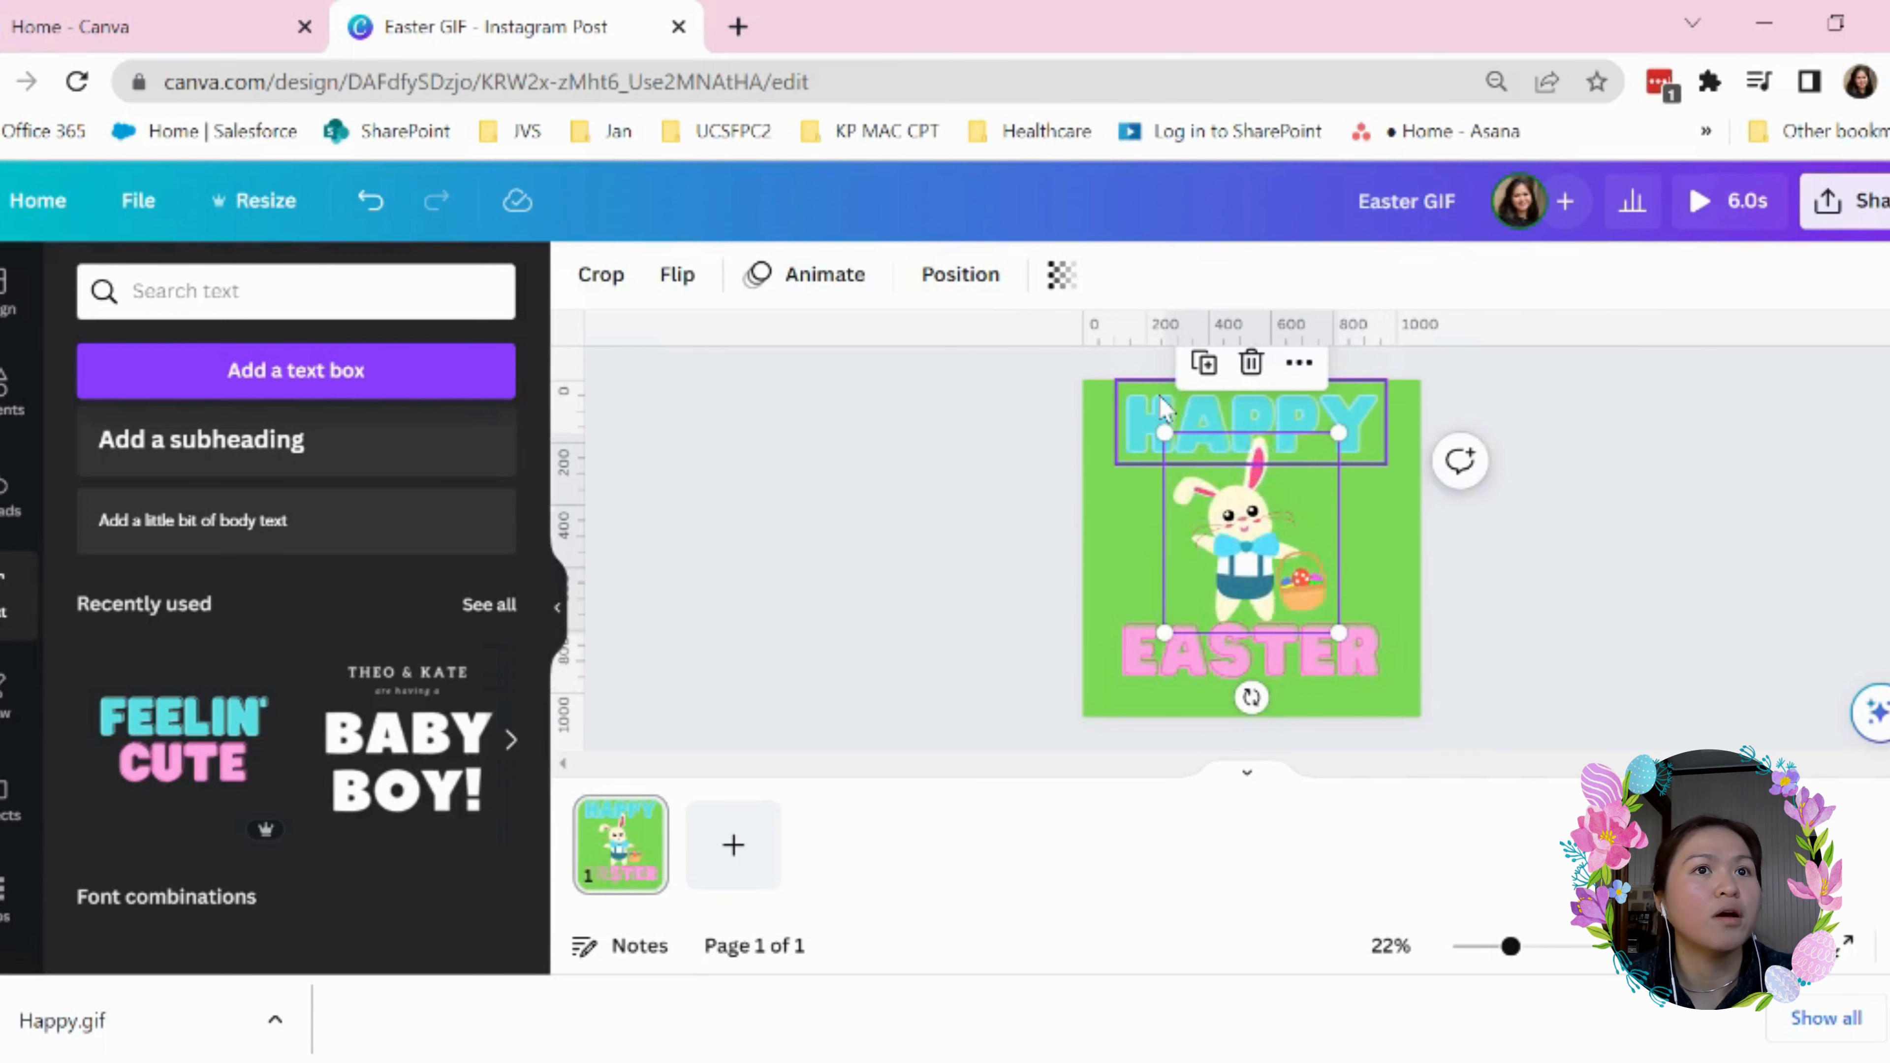
# Select "HAPPY", the bunny and "EASTER" together and move them slightly down to centre them vertically on the page
pyautogui.click(1072, 381)
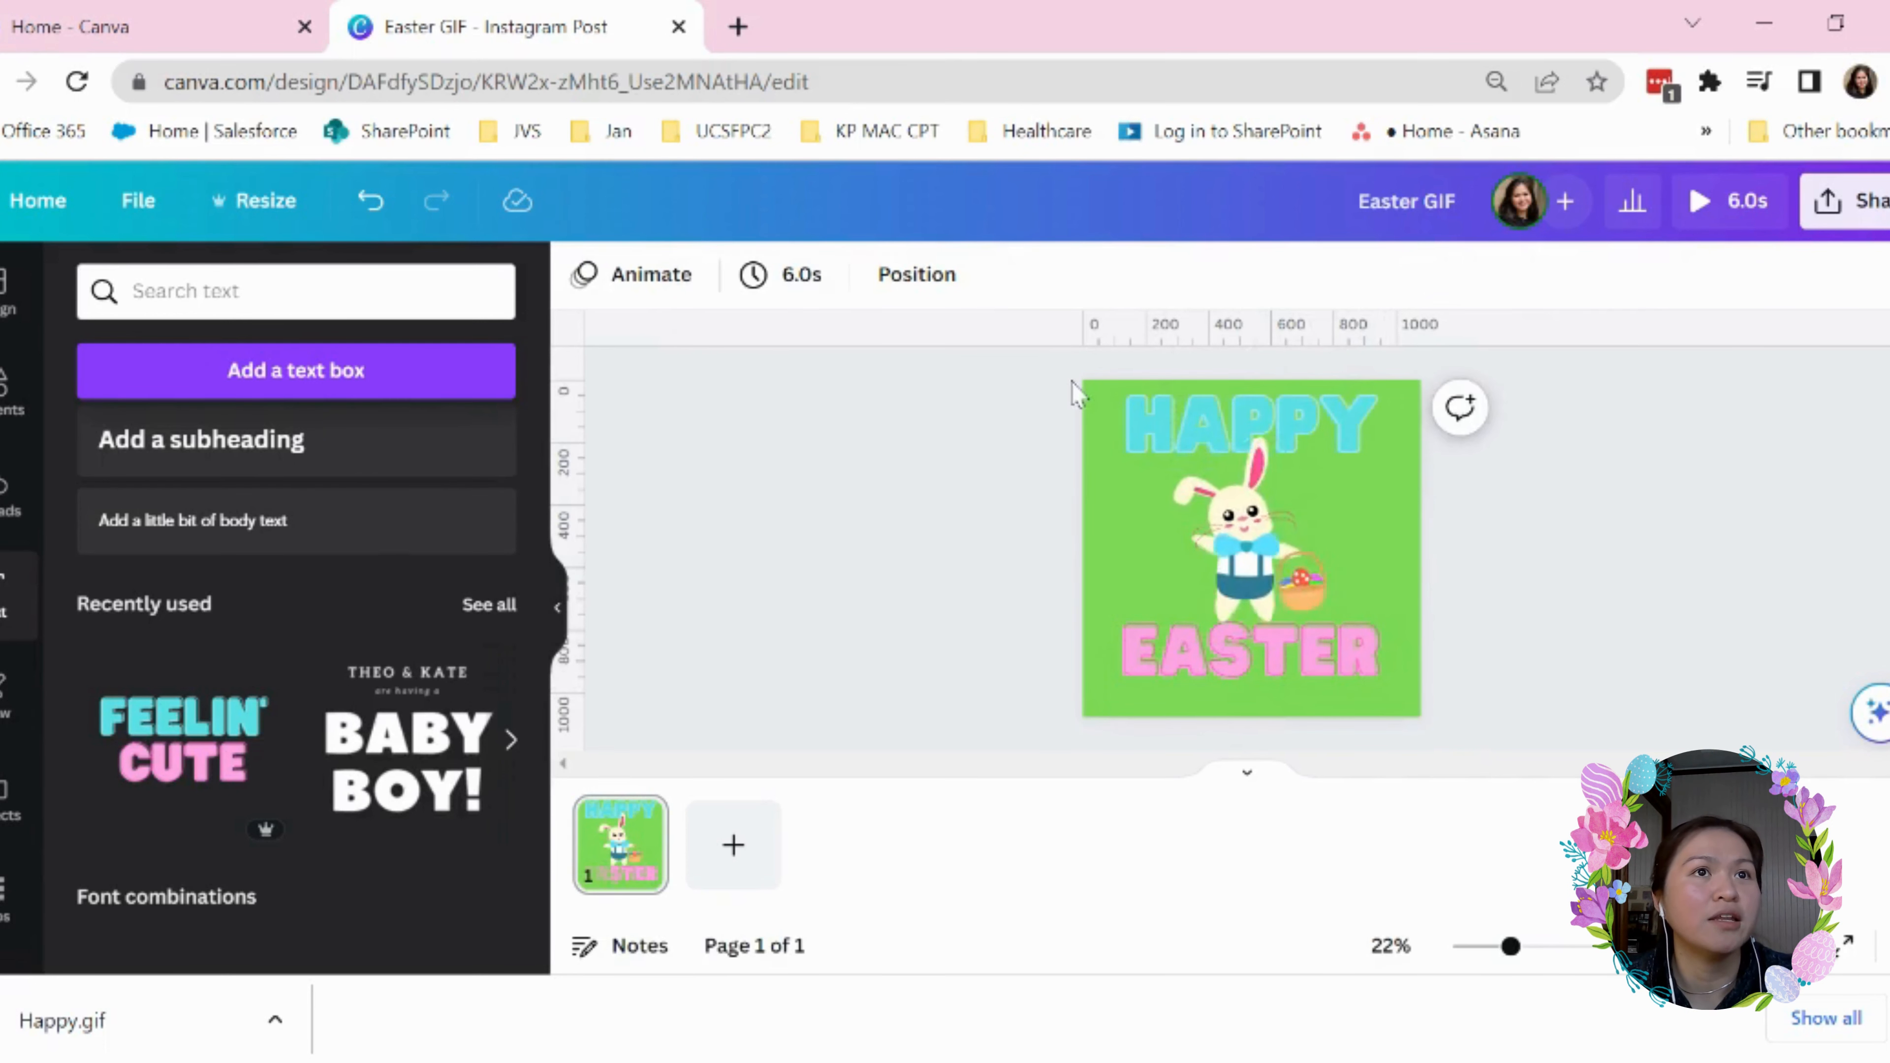
pyautogui.moveTo(1131, 357); pyautogui.dragTo(1347, 690)
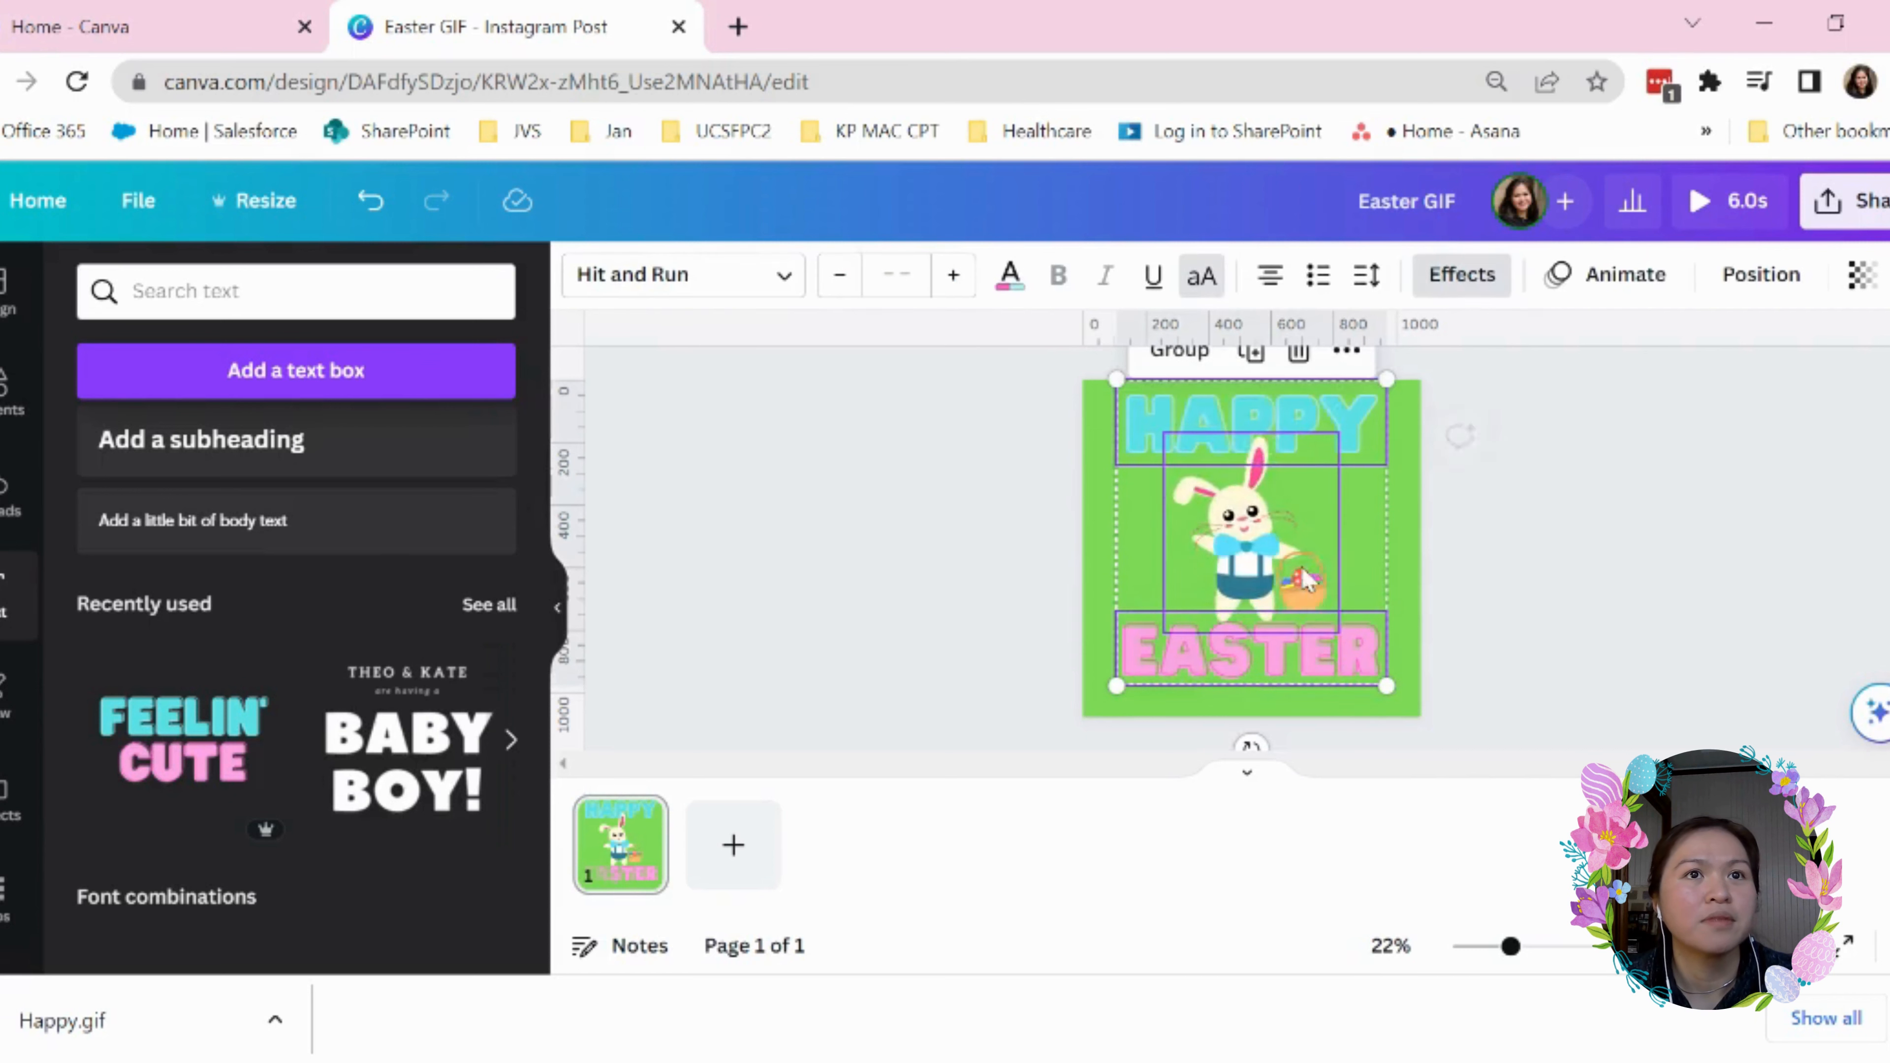
pyautogui.moveTo(1295, 559); pyautogui.dragTo(1294, 574)
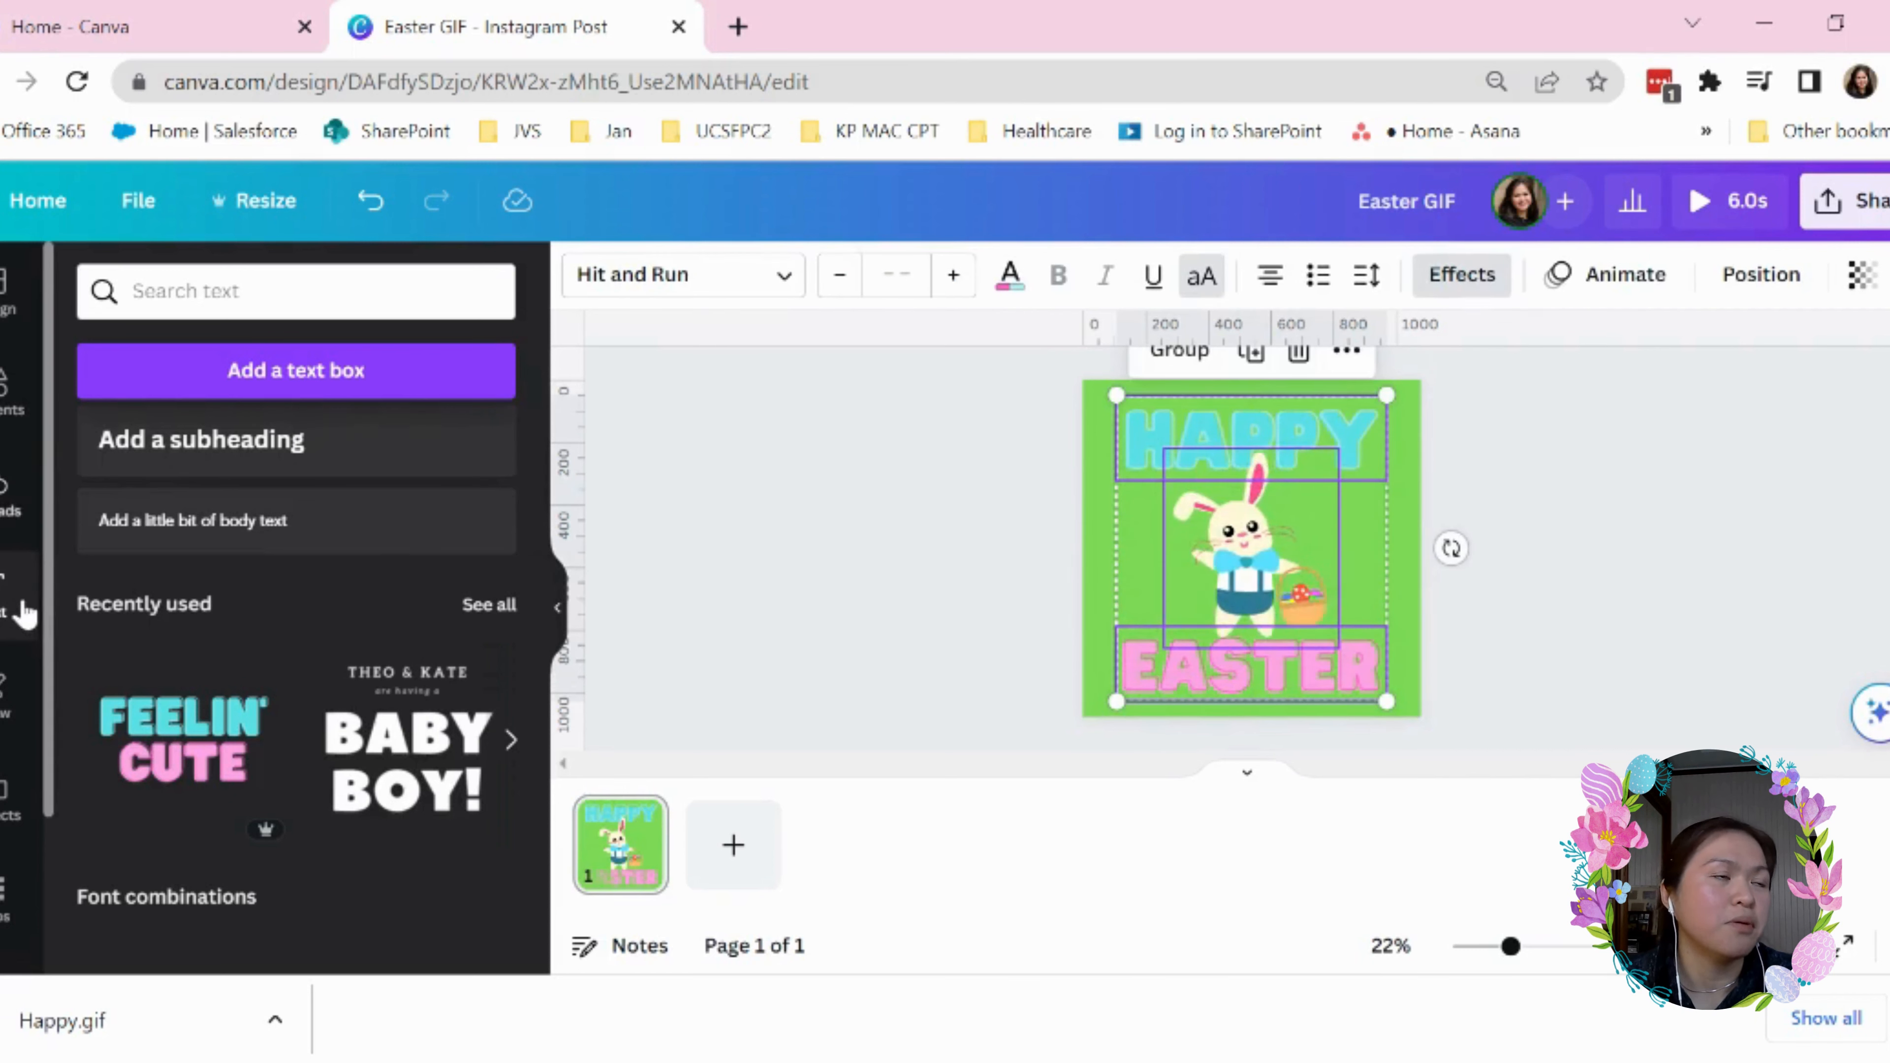
# Search the graphics elements for "emphasis"
pyautogui.click(21, 425)
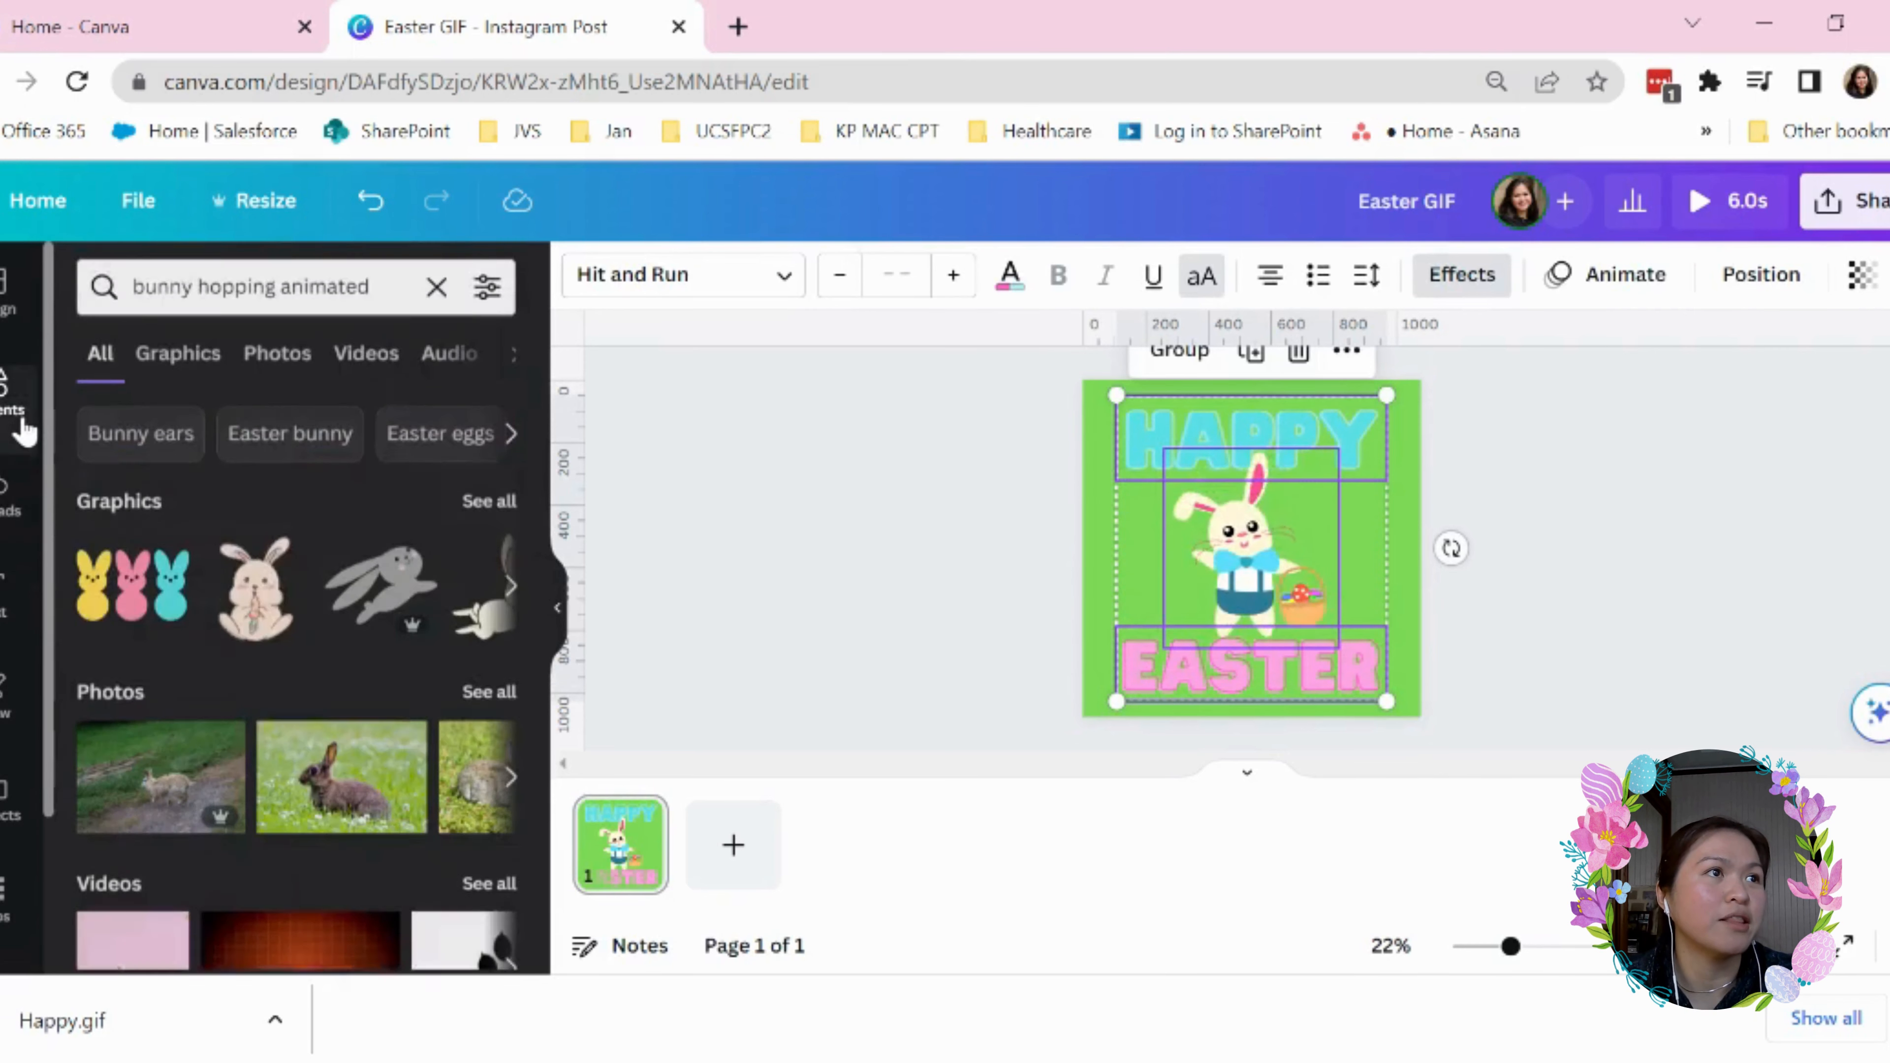
pyautogui.click(199, 360)
pyautogui.click(234, 290)
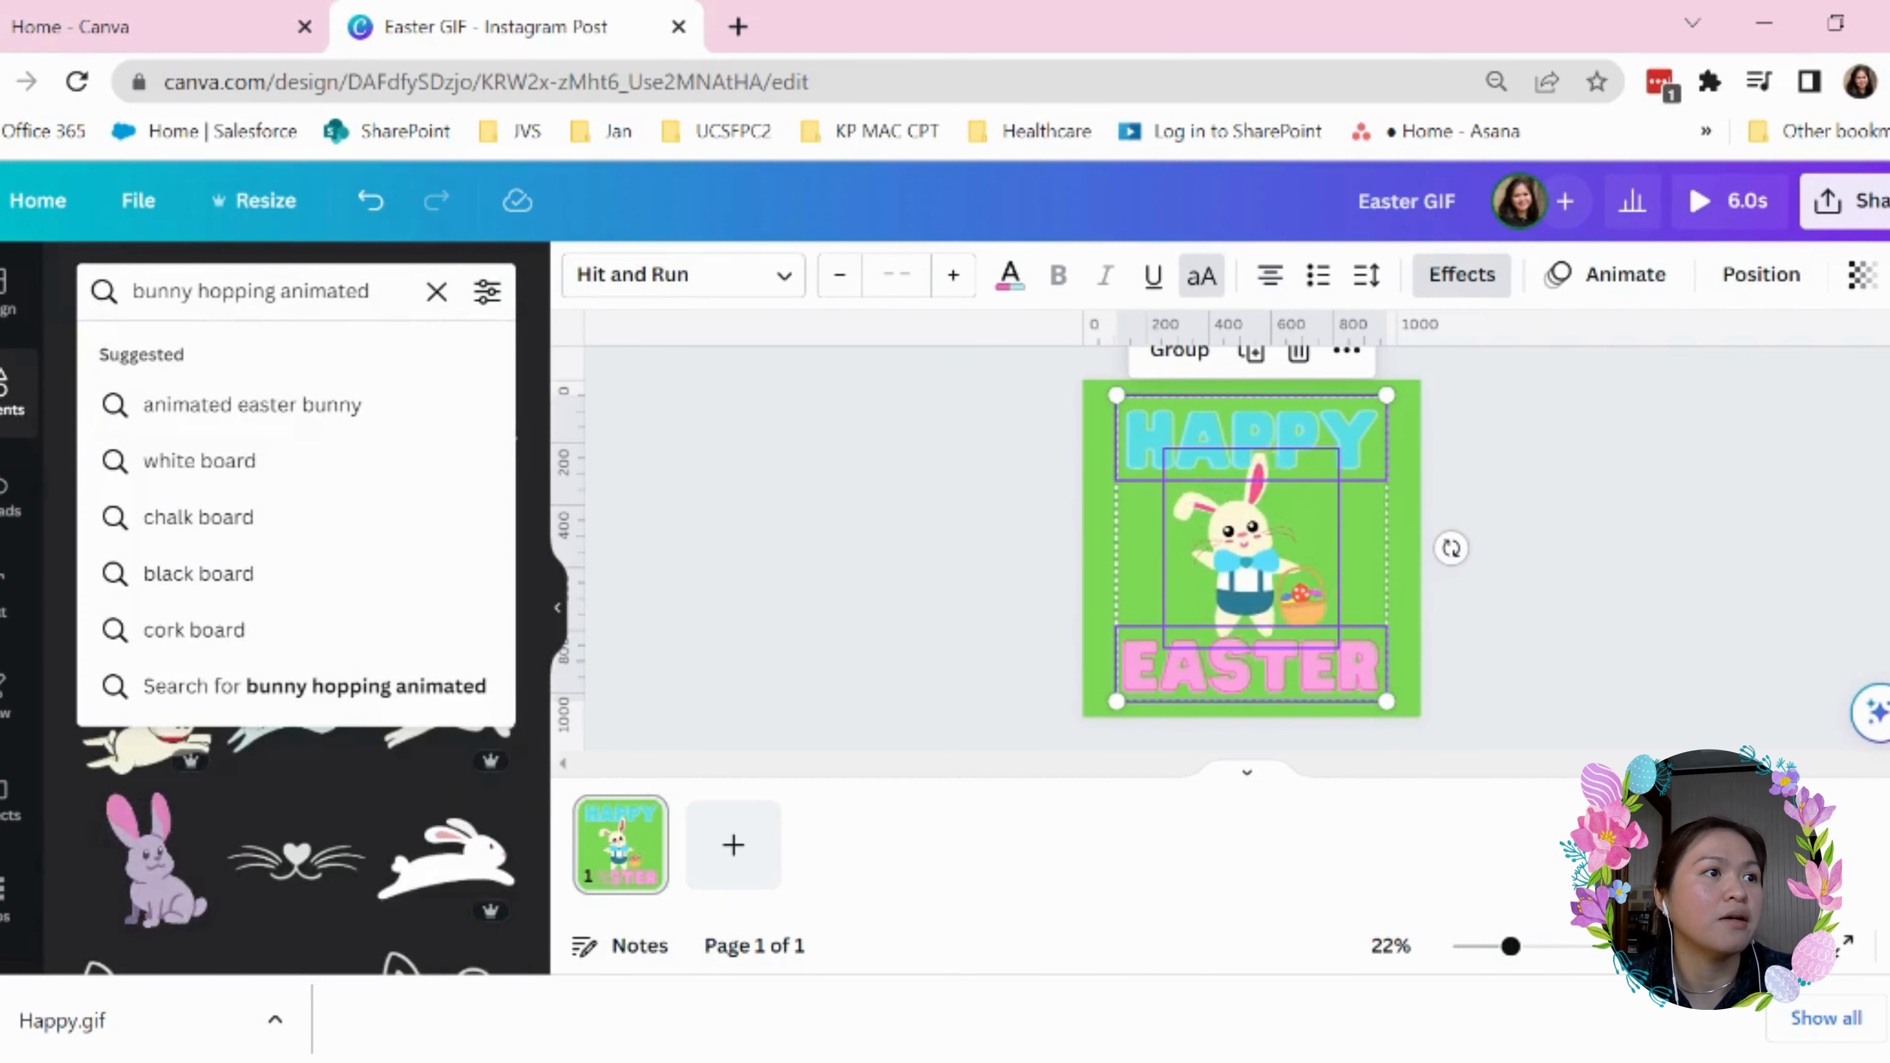
pyautogui.press('Return')
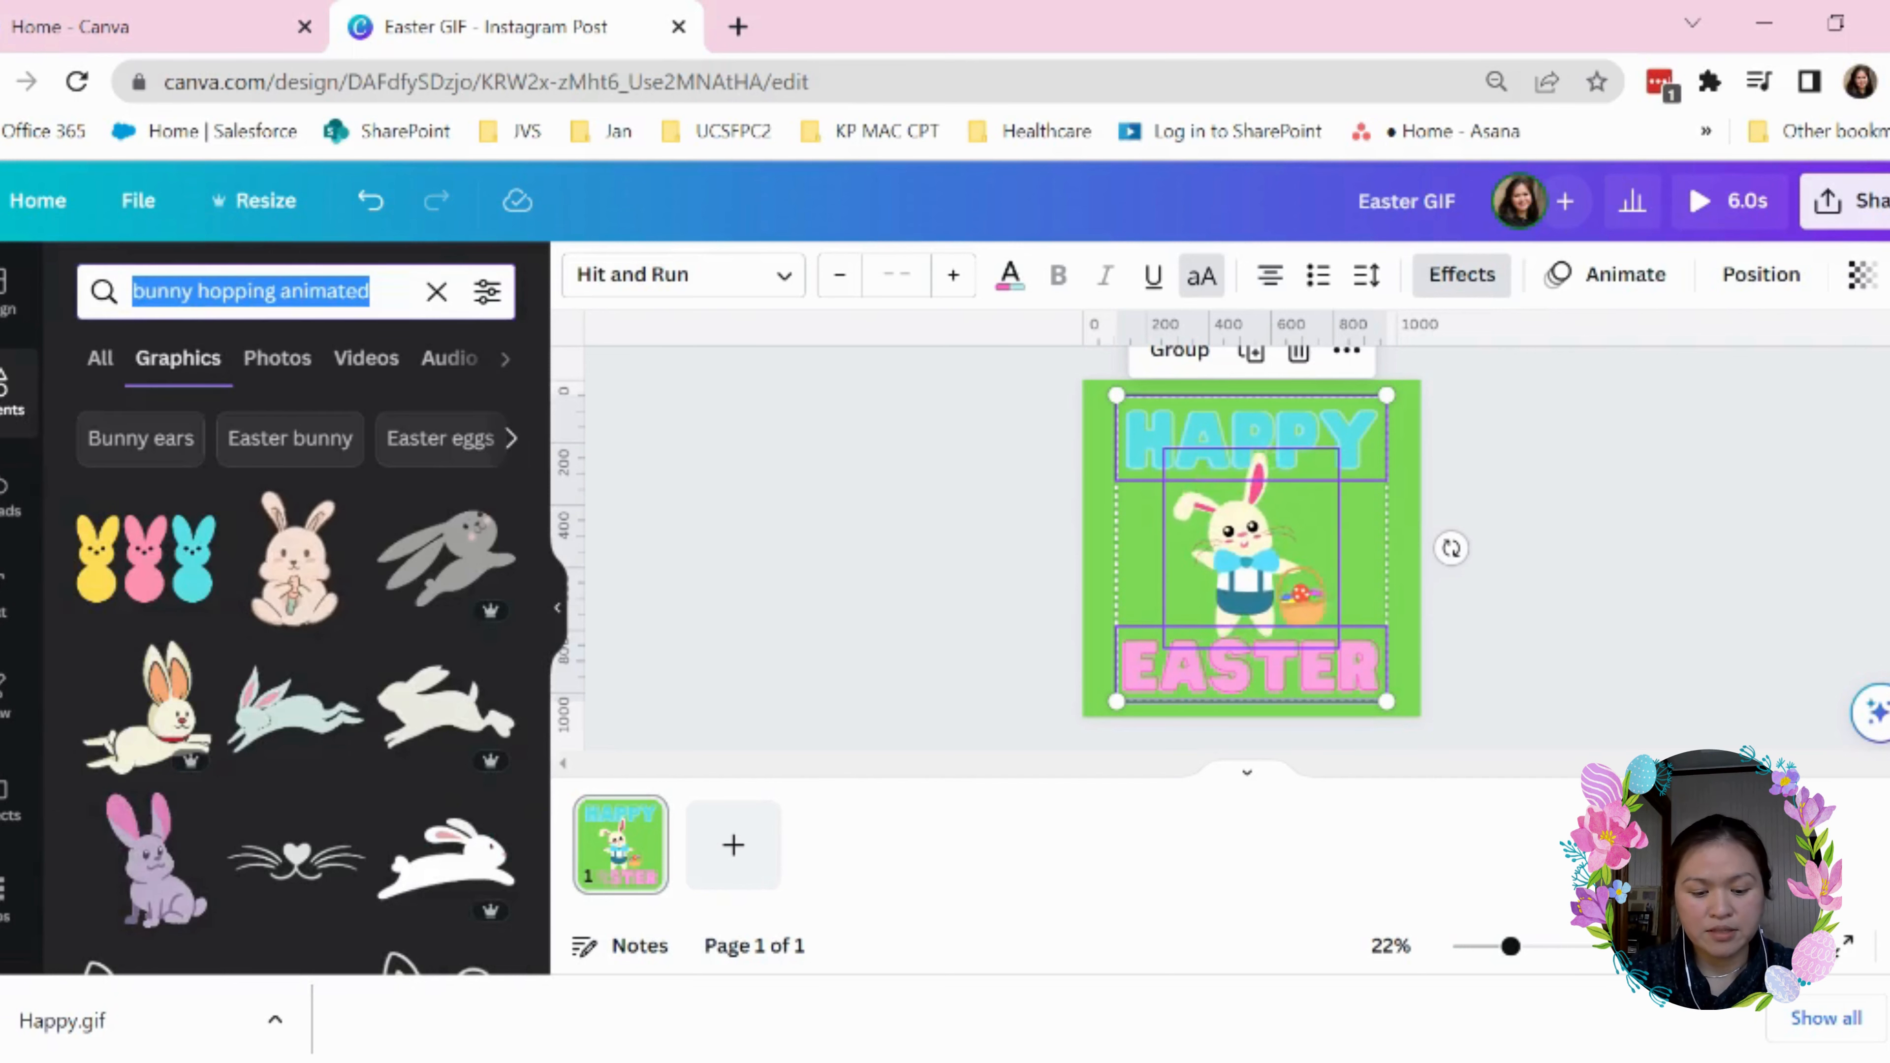
pyautogui.write('empahsis')
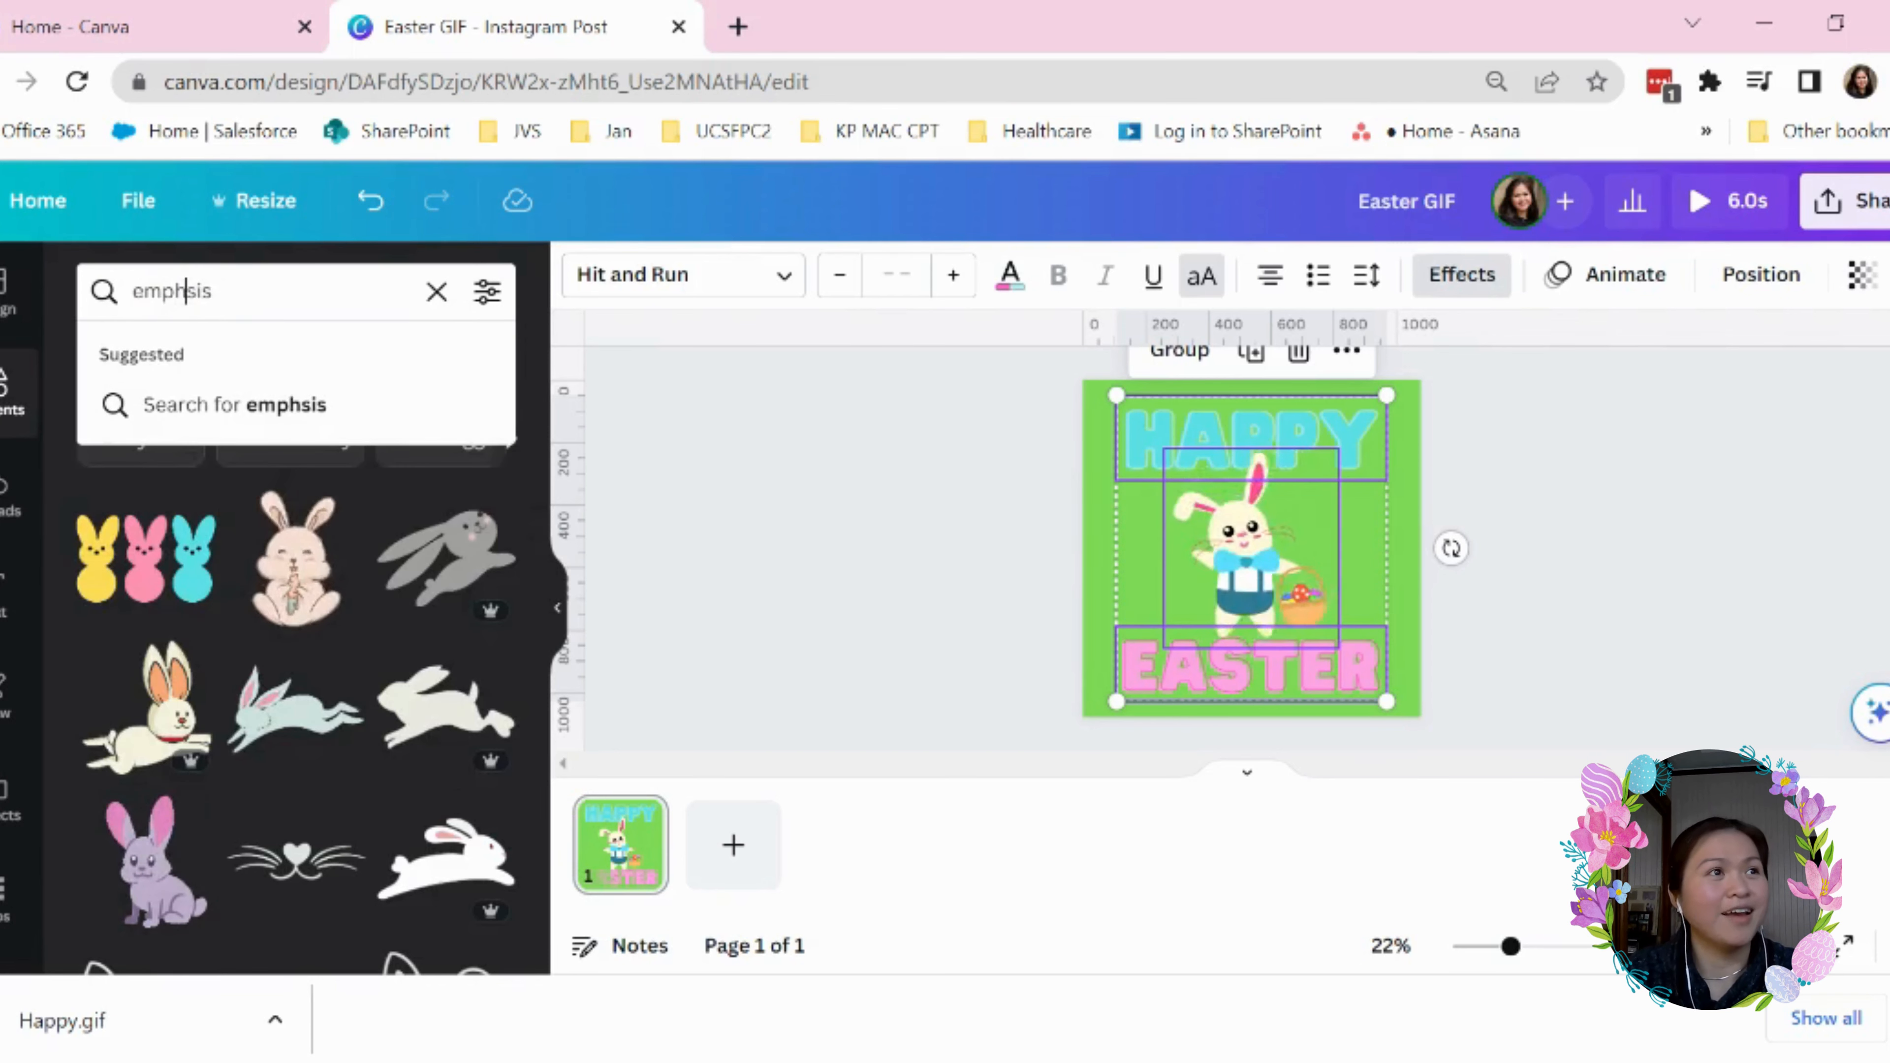
pyautogui.write('a')
pyautogui.press('Return')
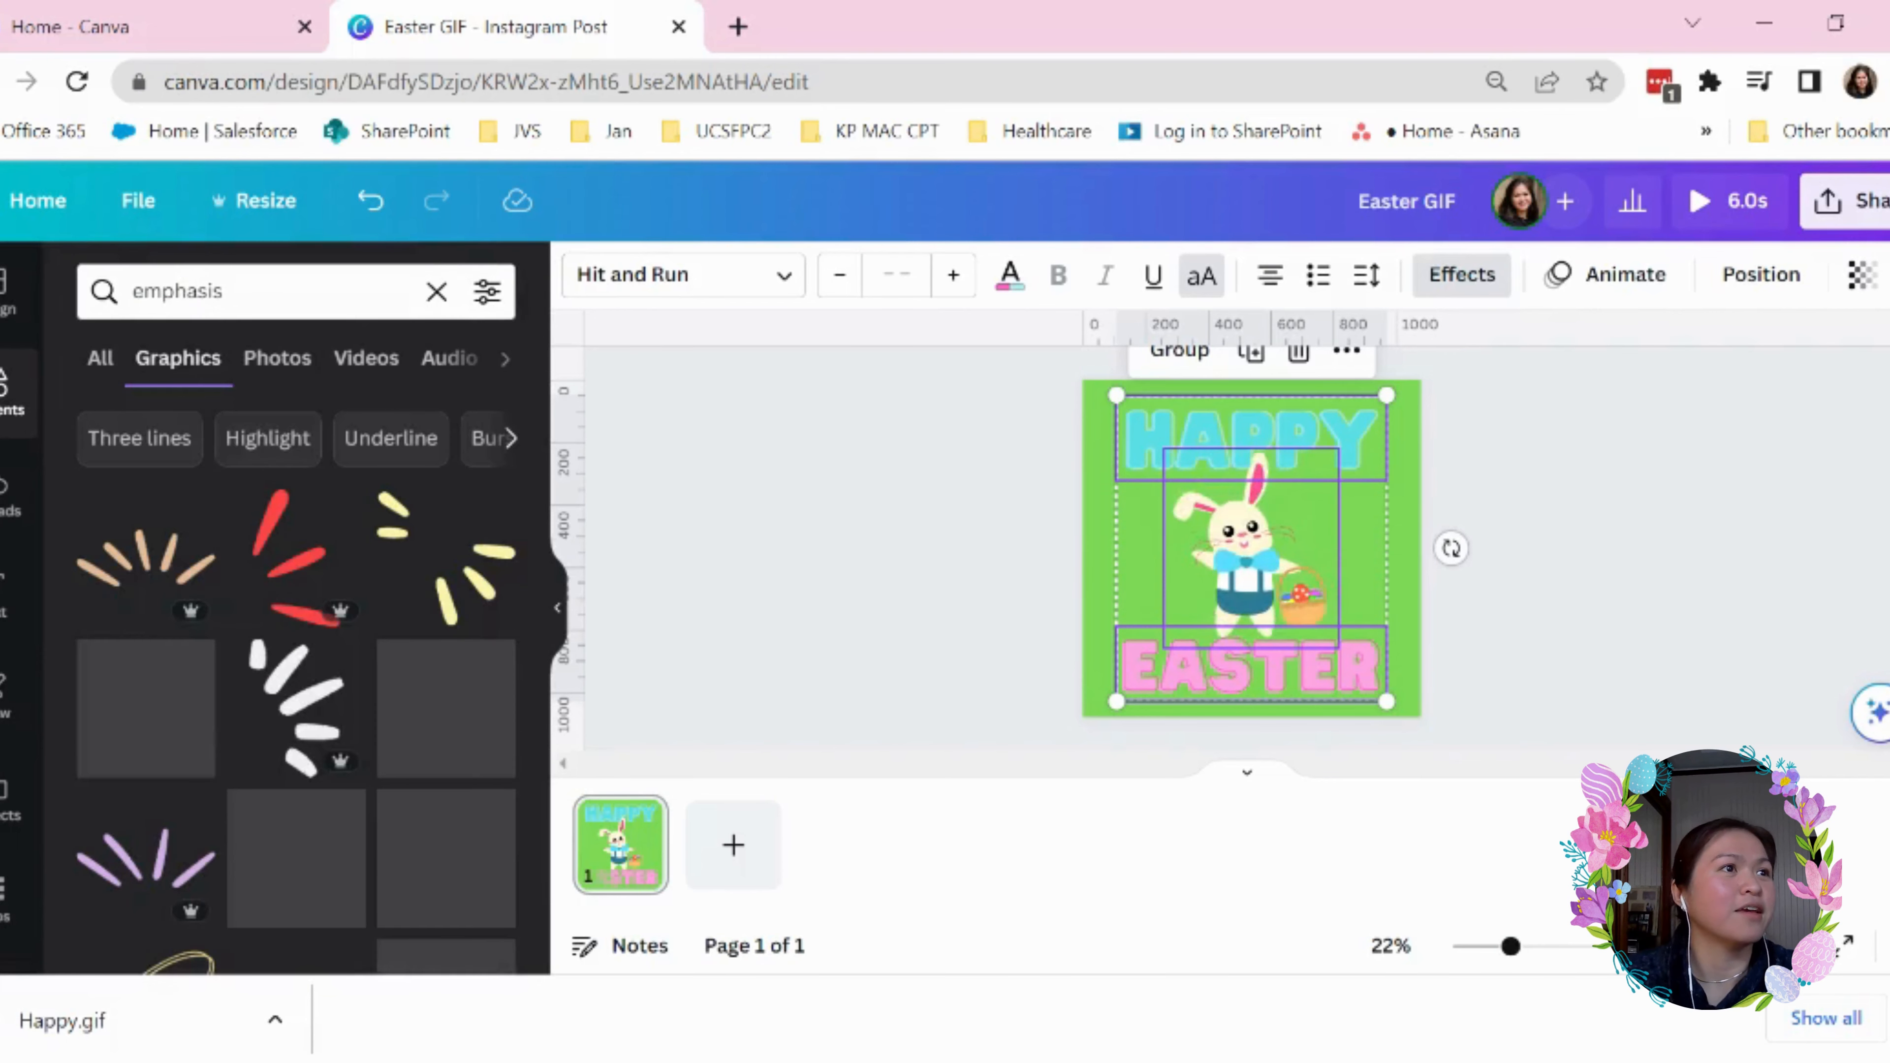
# Find the animated multicolour gradient brush-stroke graphic among the emphasis results and add it to the page
pyautogui.scroll(-6, 257, 726)
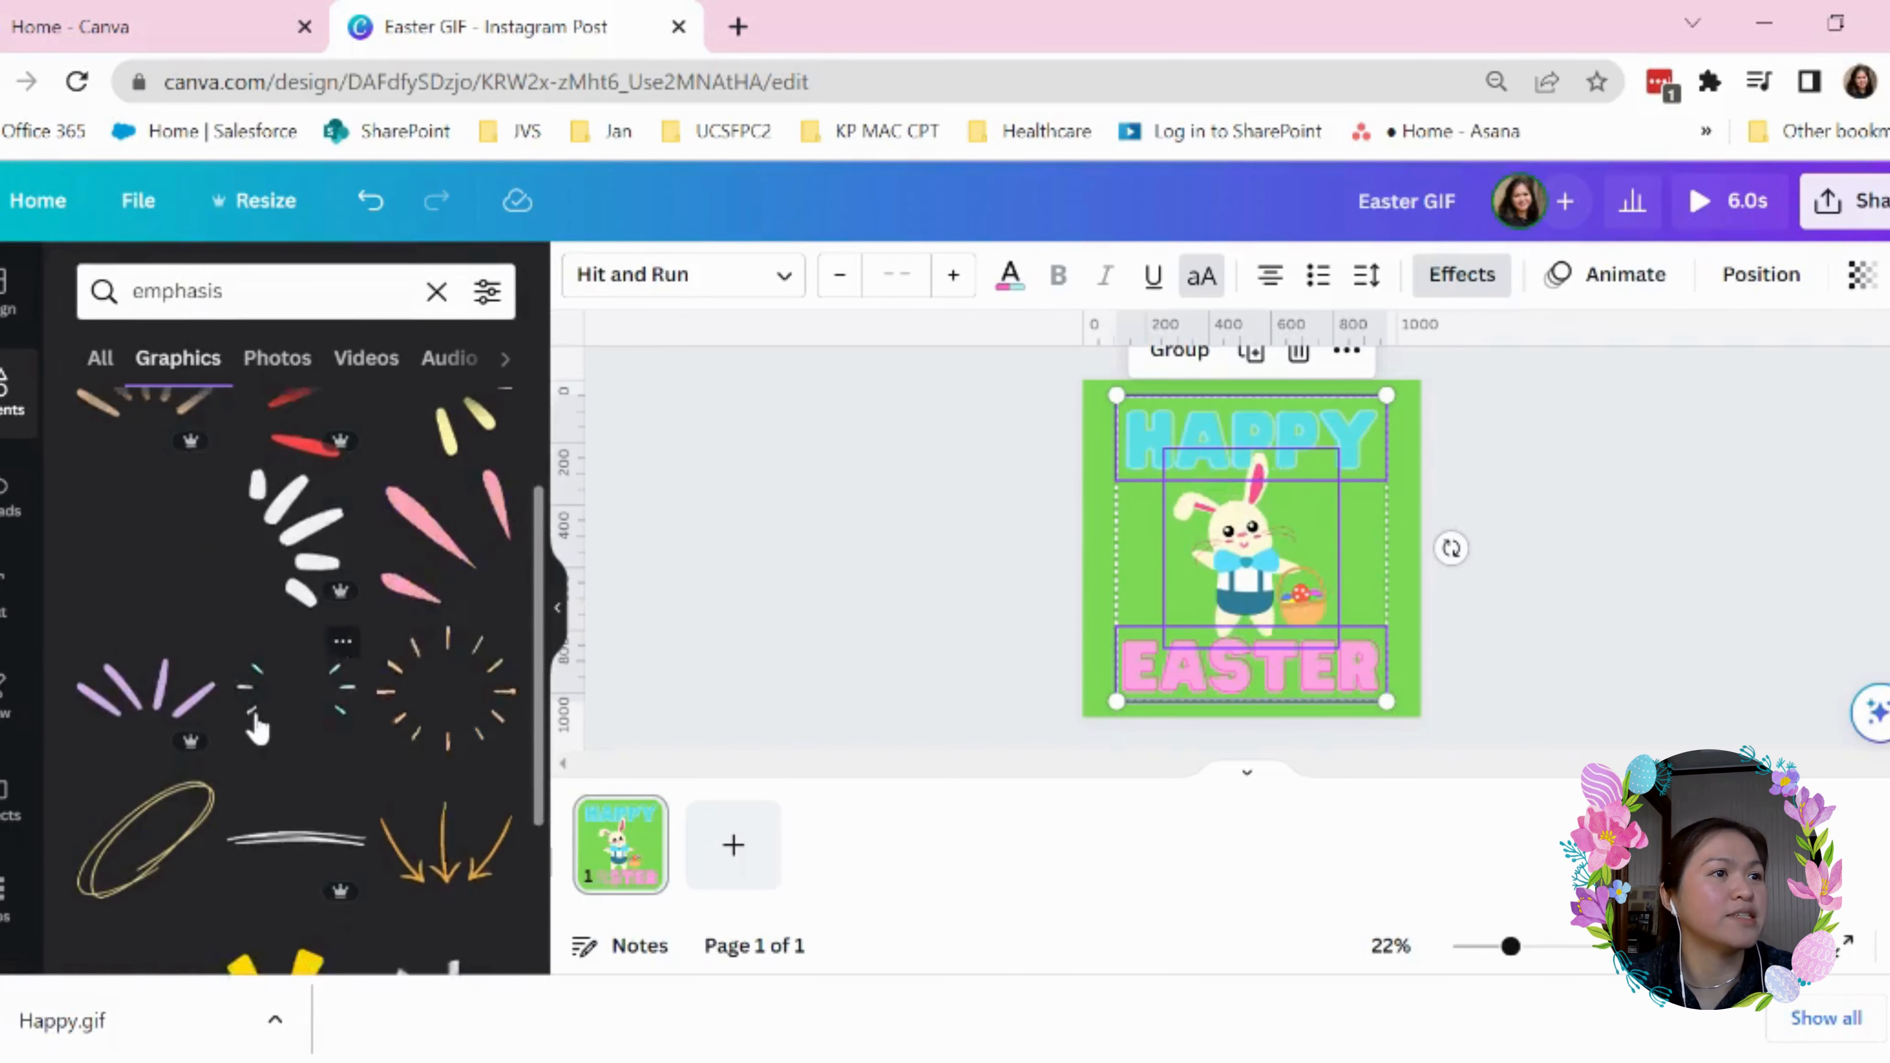
pyautogui.scroll(-4, 257, 726)
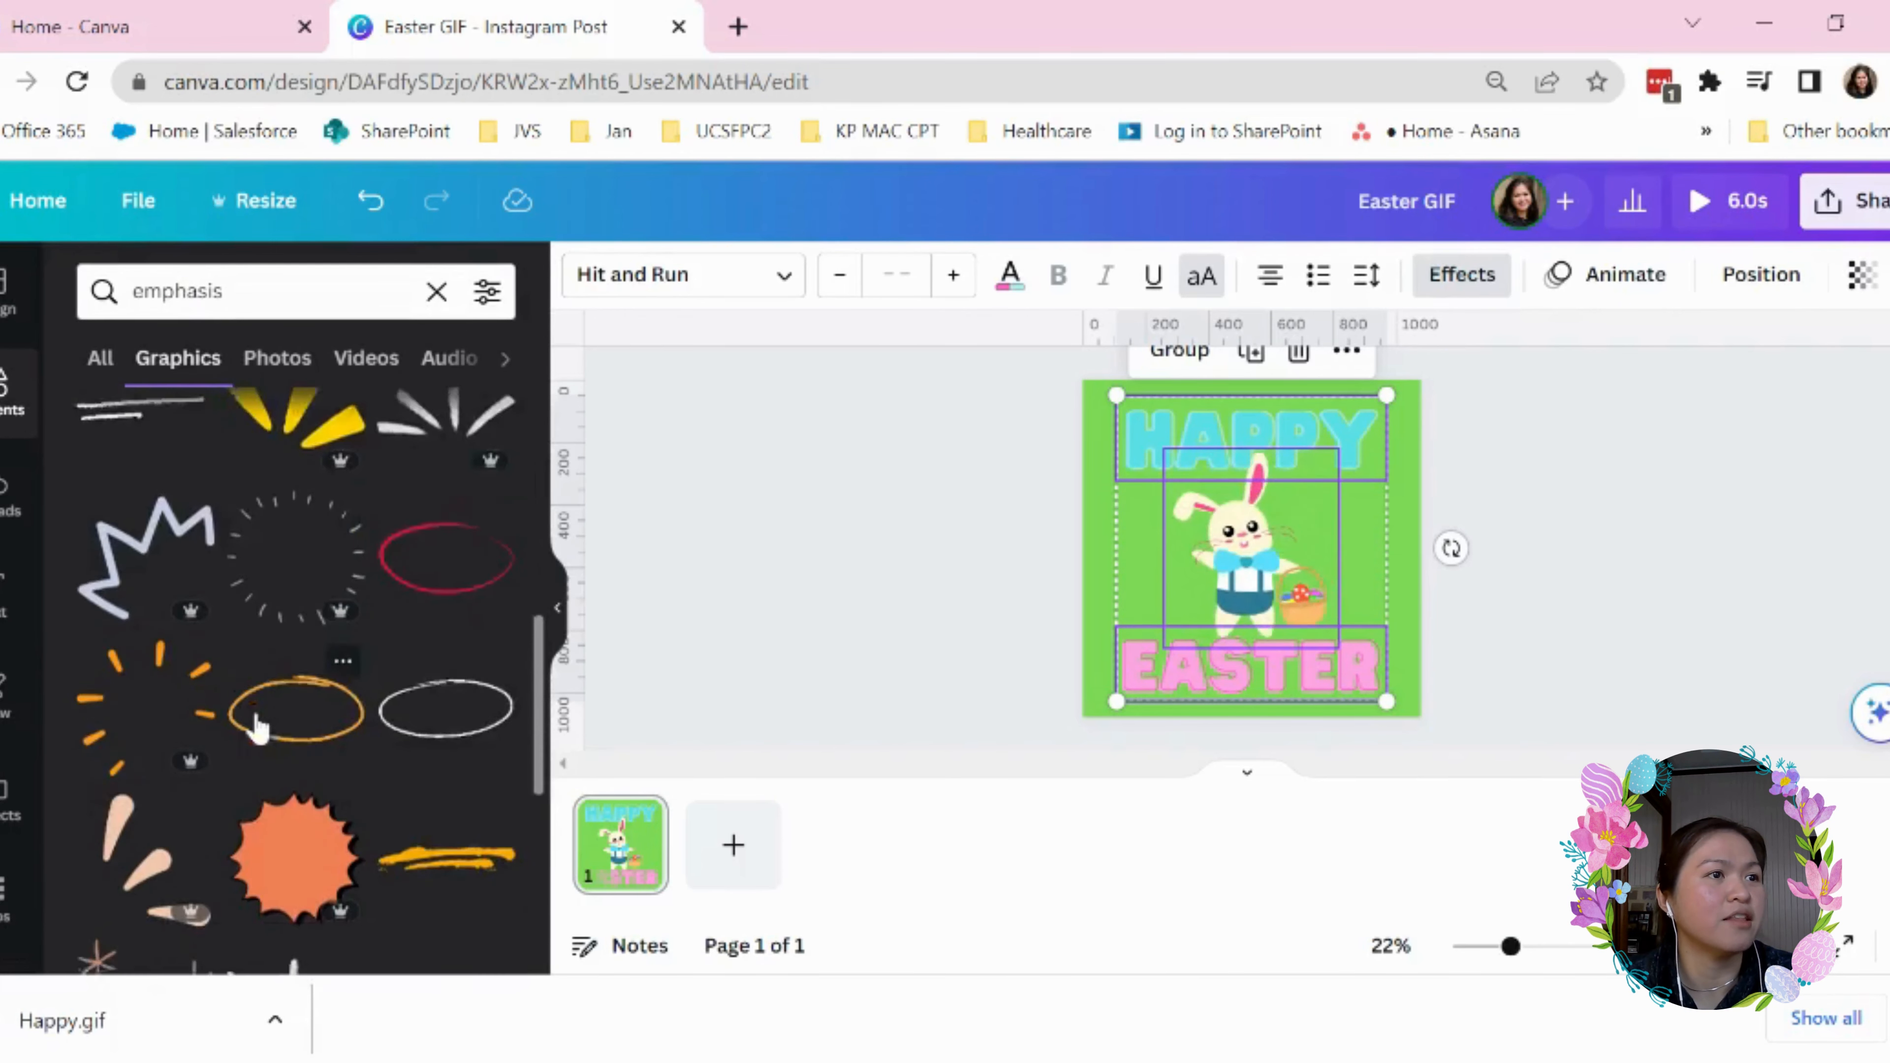
pyautogui.scroll(-4, 257, 726)
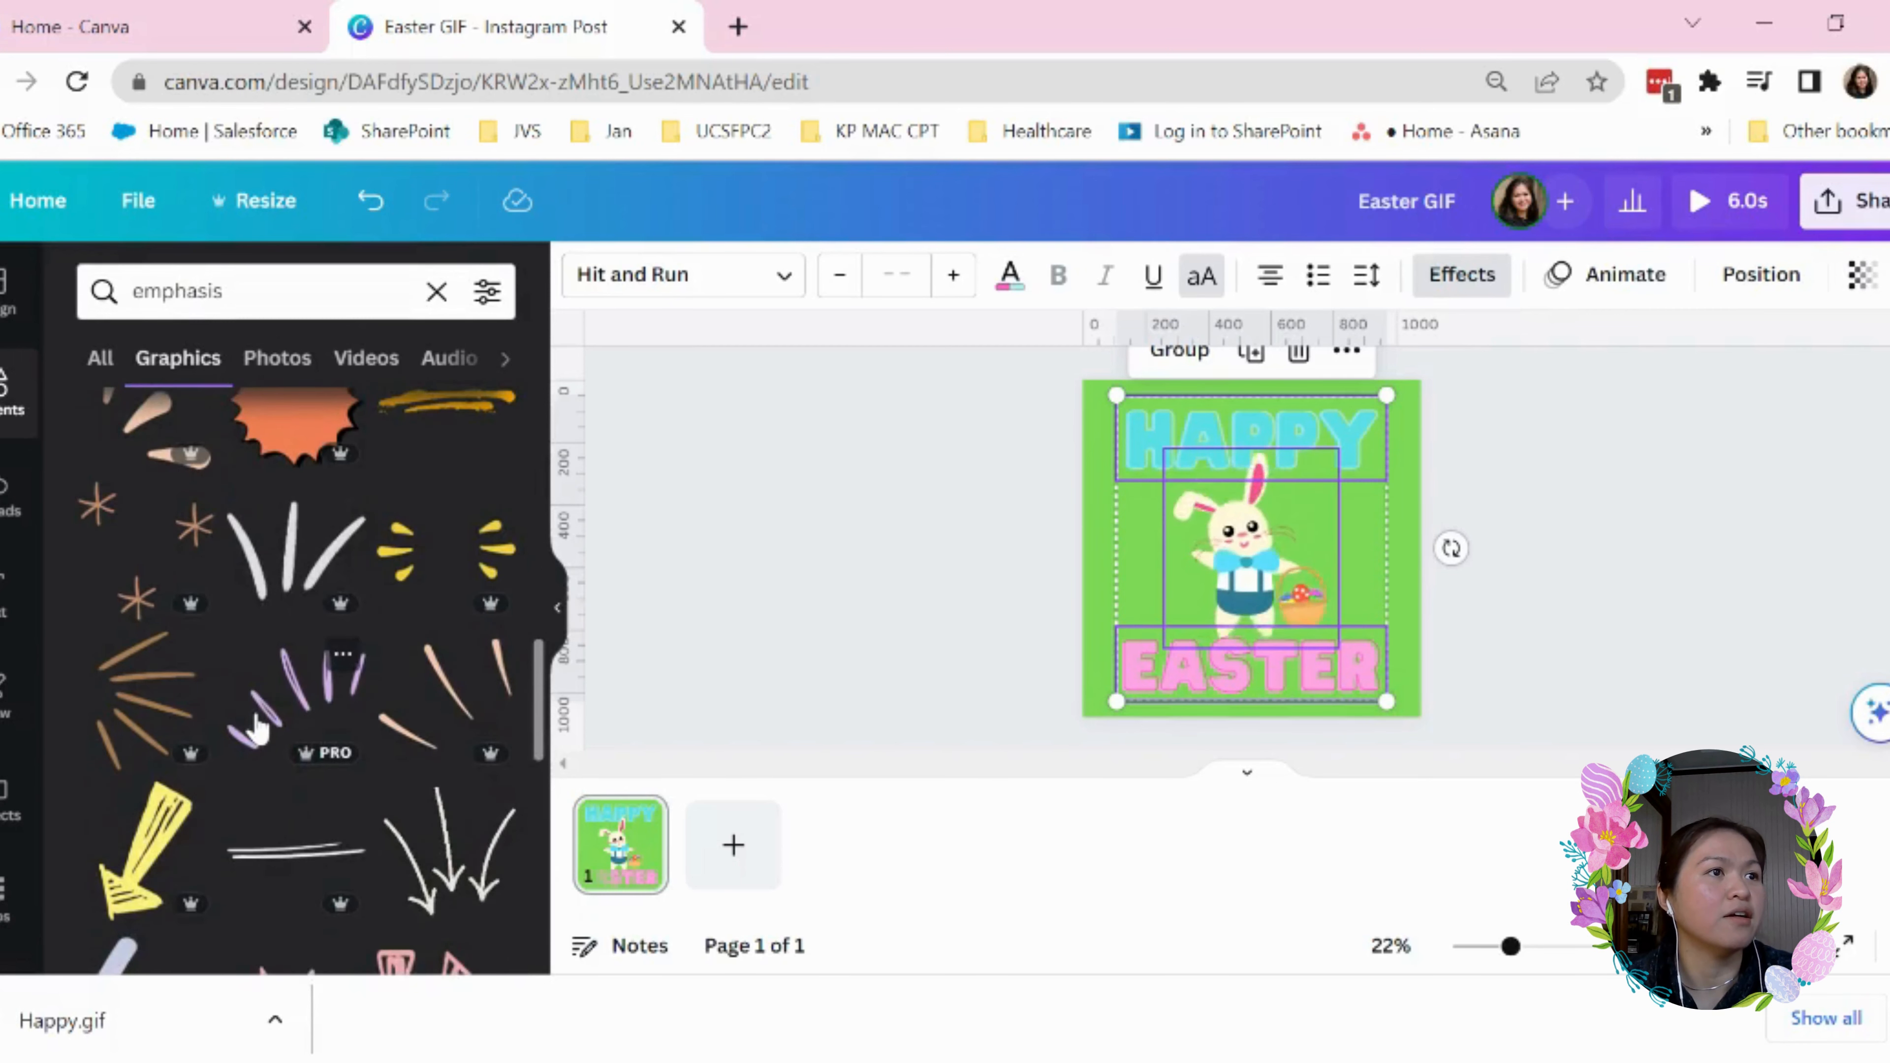
pyautogui.scroll(-10, 257, 726)
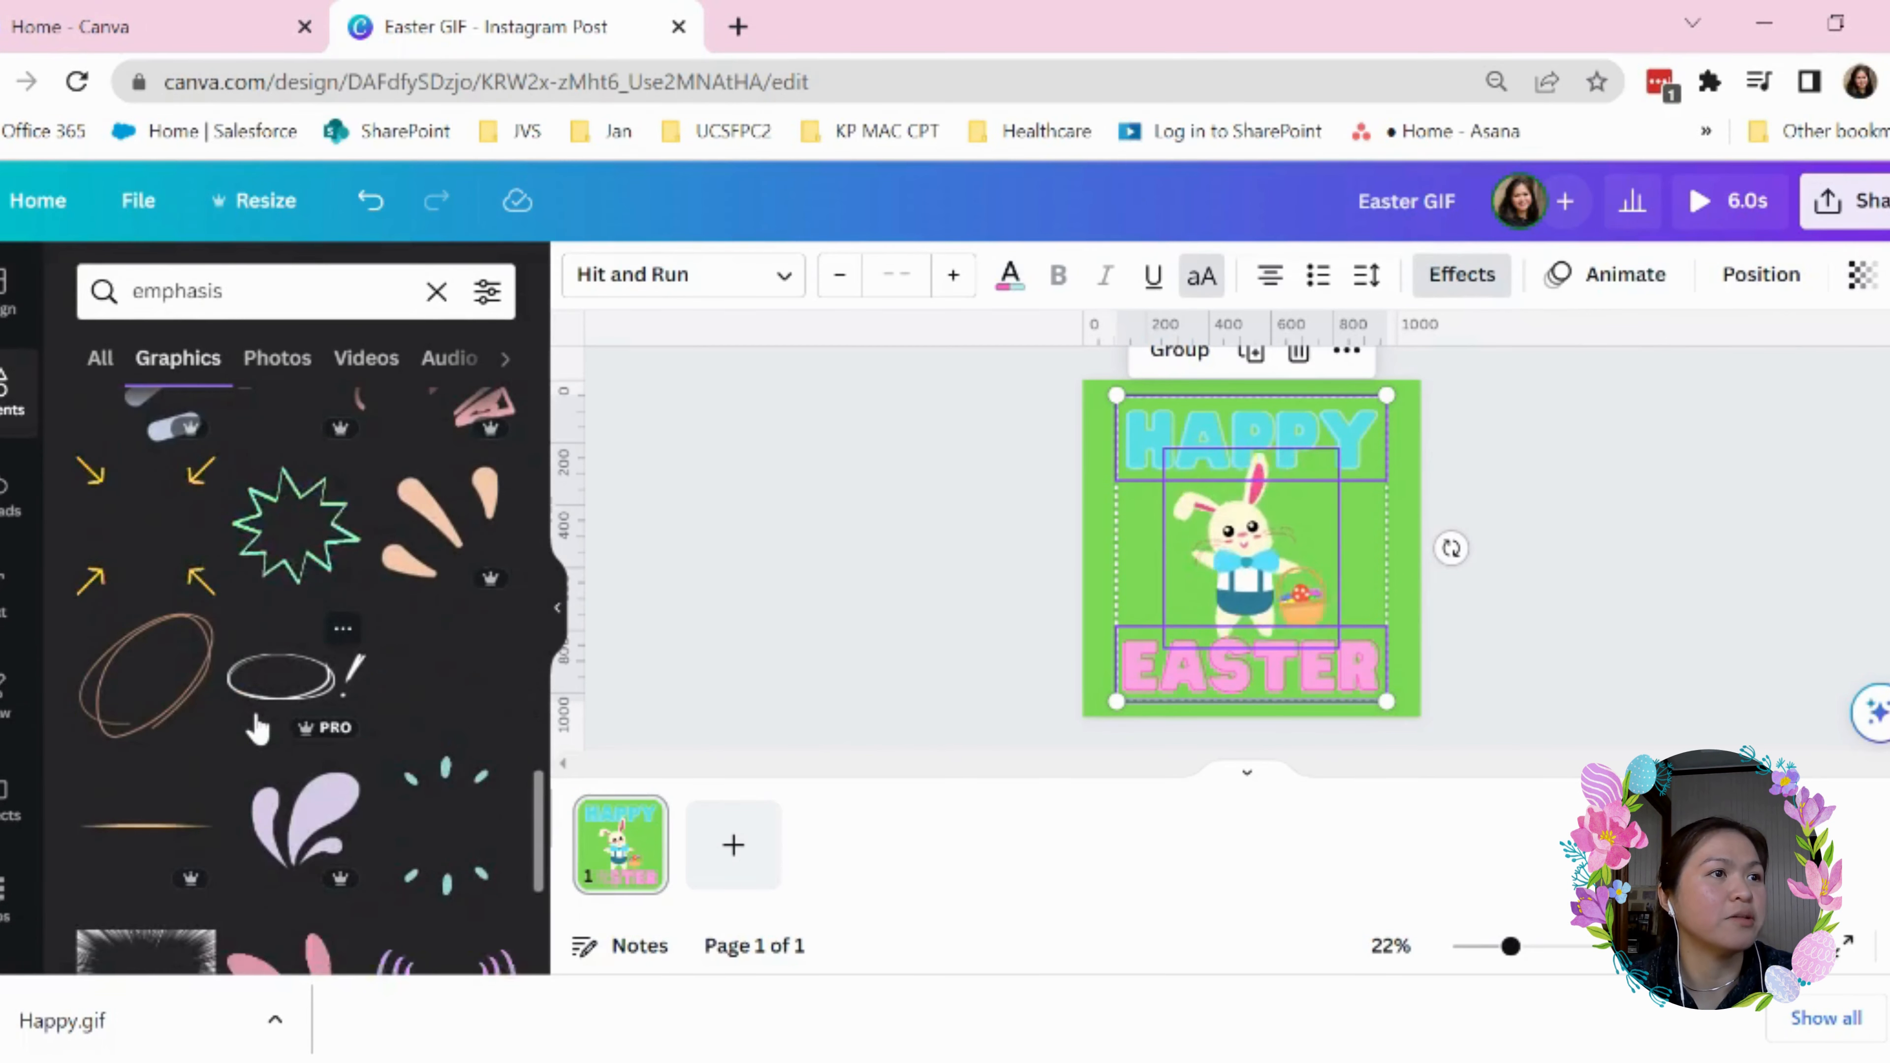
pyautogui.scroll(-4, 257, 726)
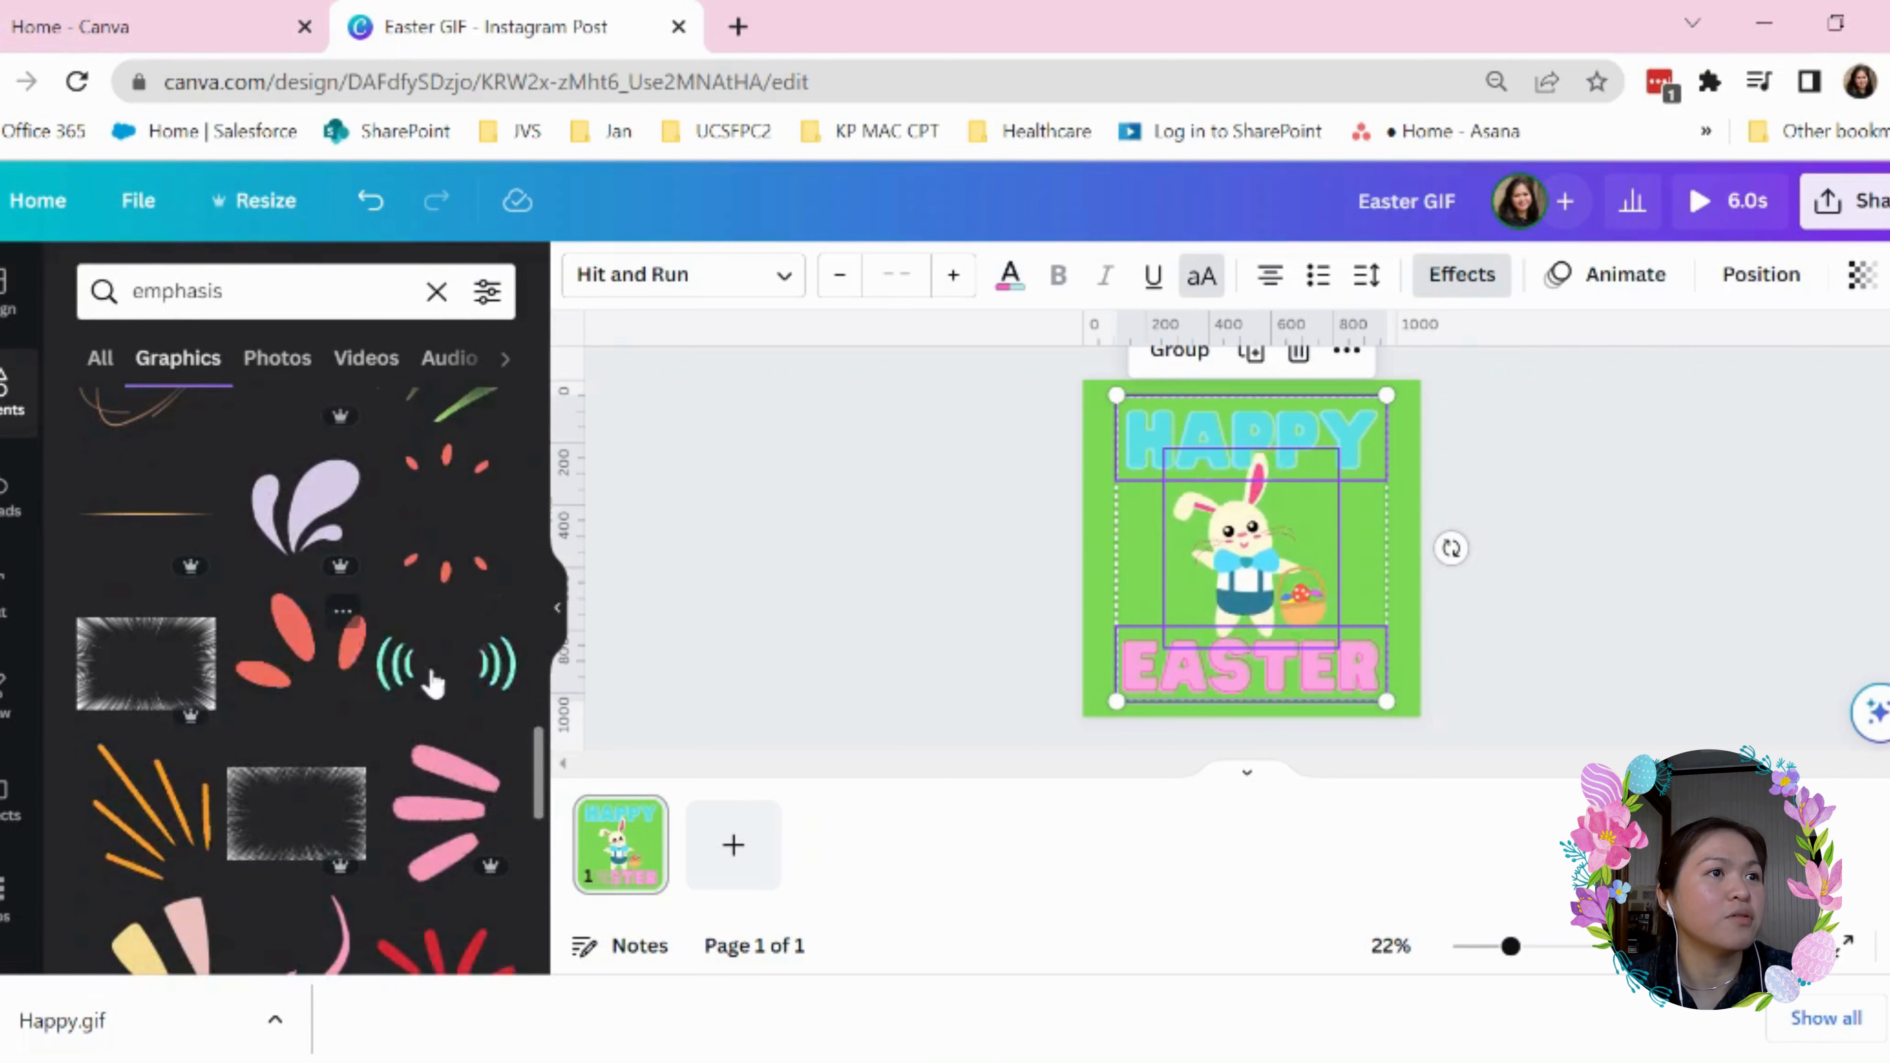
pyautogui.scroll(-6, 297, 670)
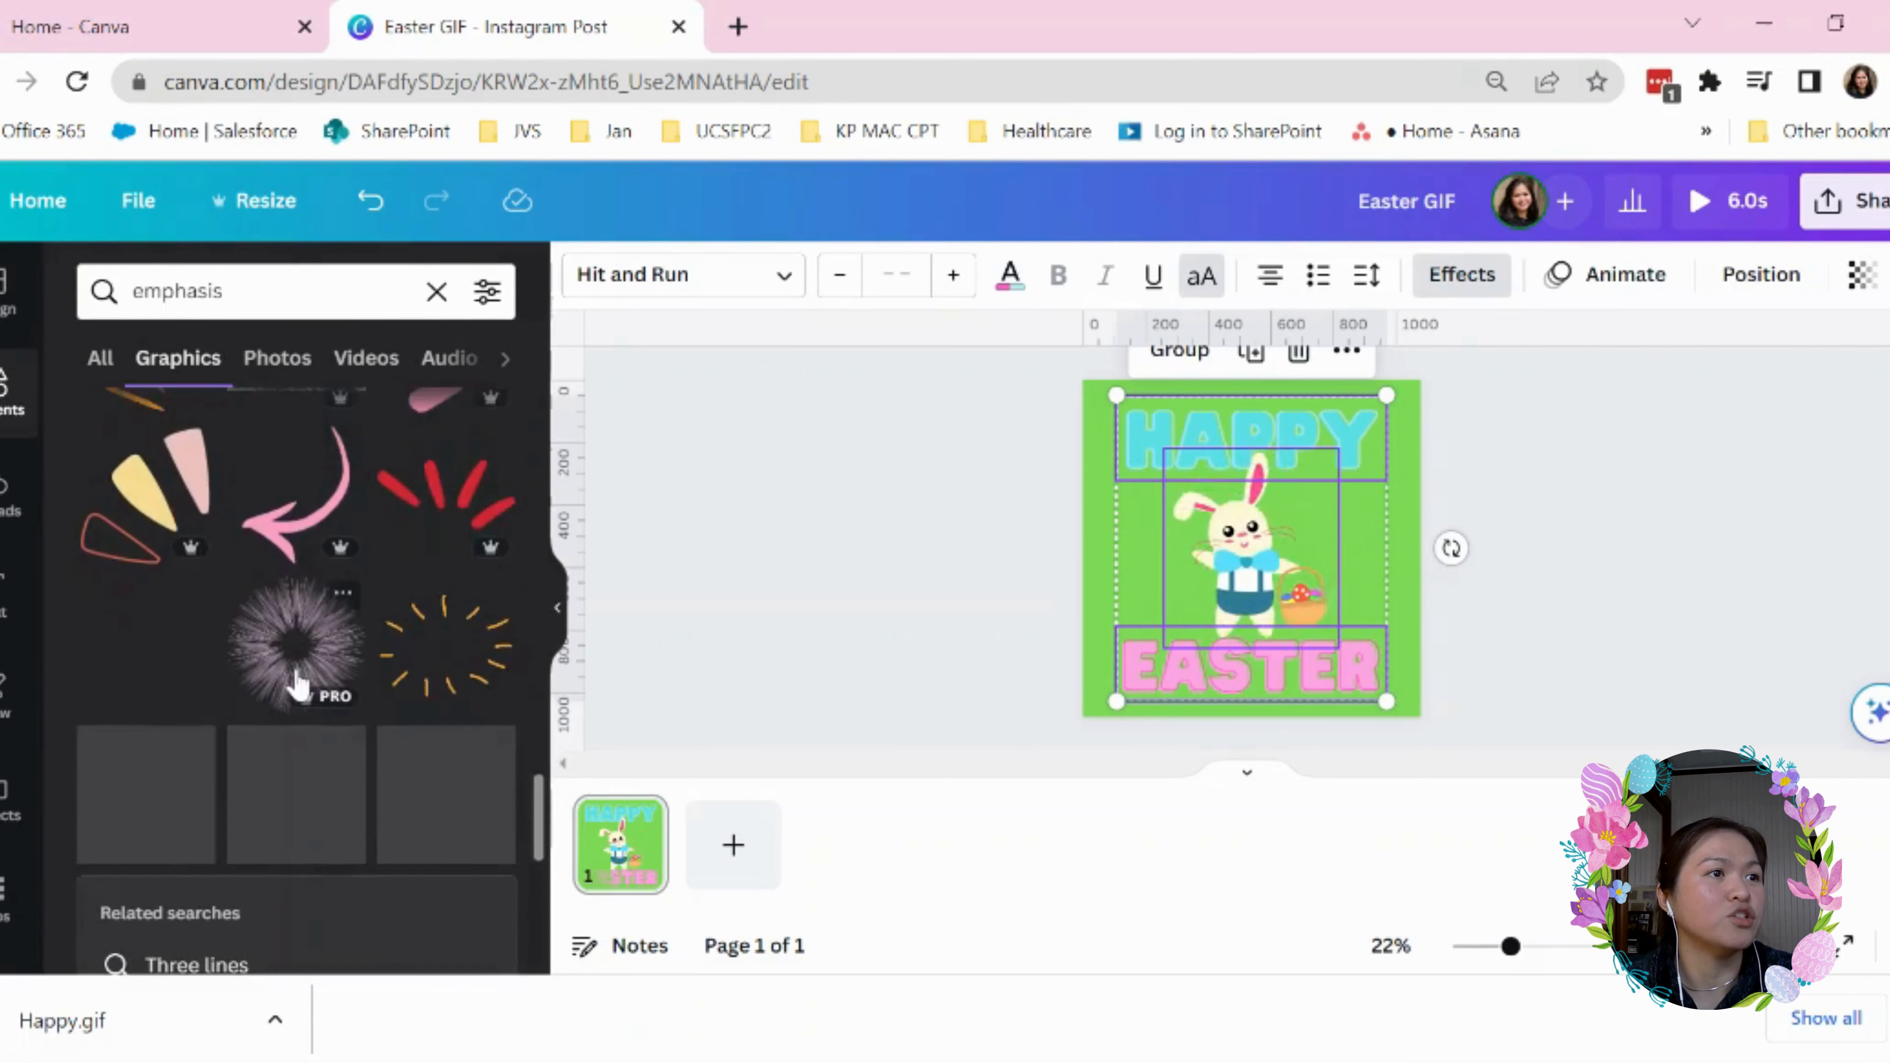
pyautogui.scroll(-6, 298, 681)
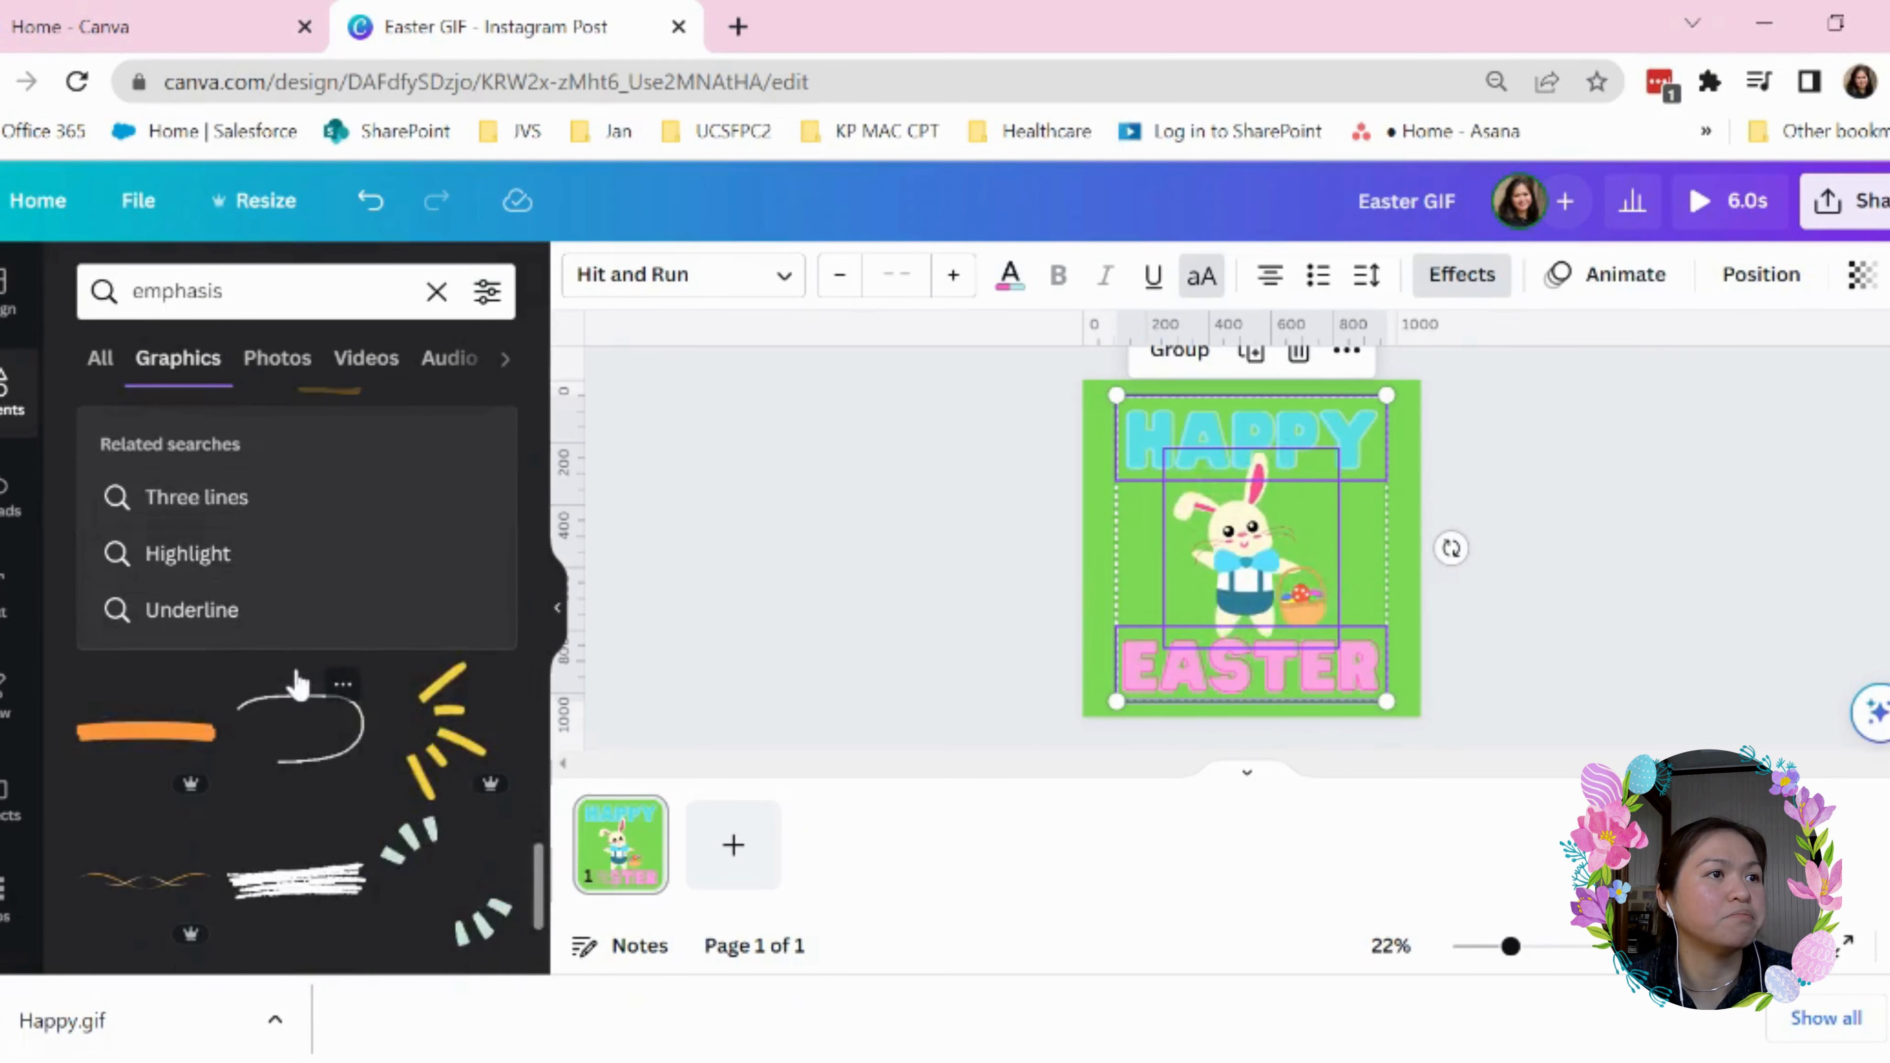
pyautogui.scroll(-10, 298, 686)
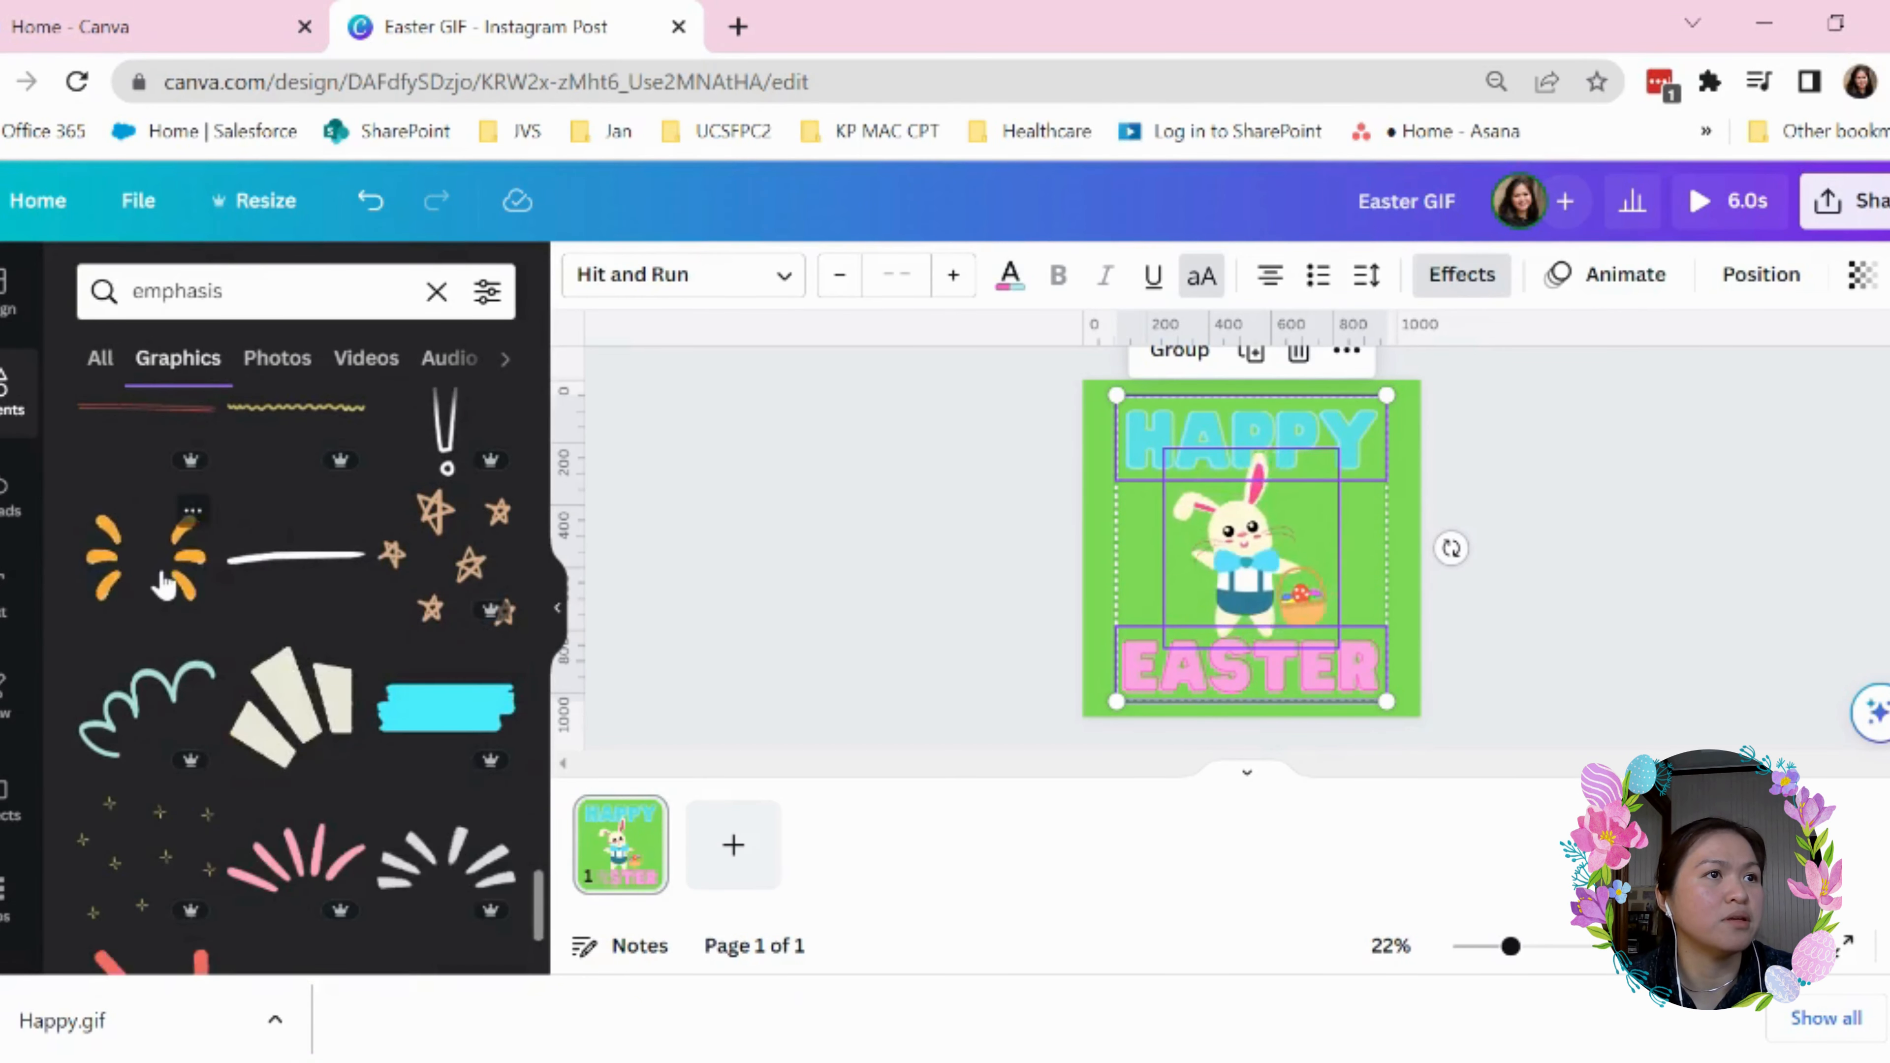
pyautogui.scroll(-10, 164, 588)
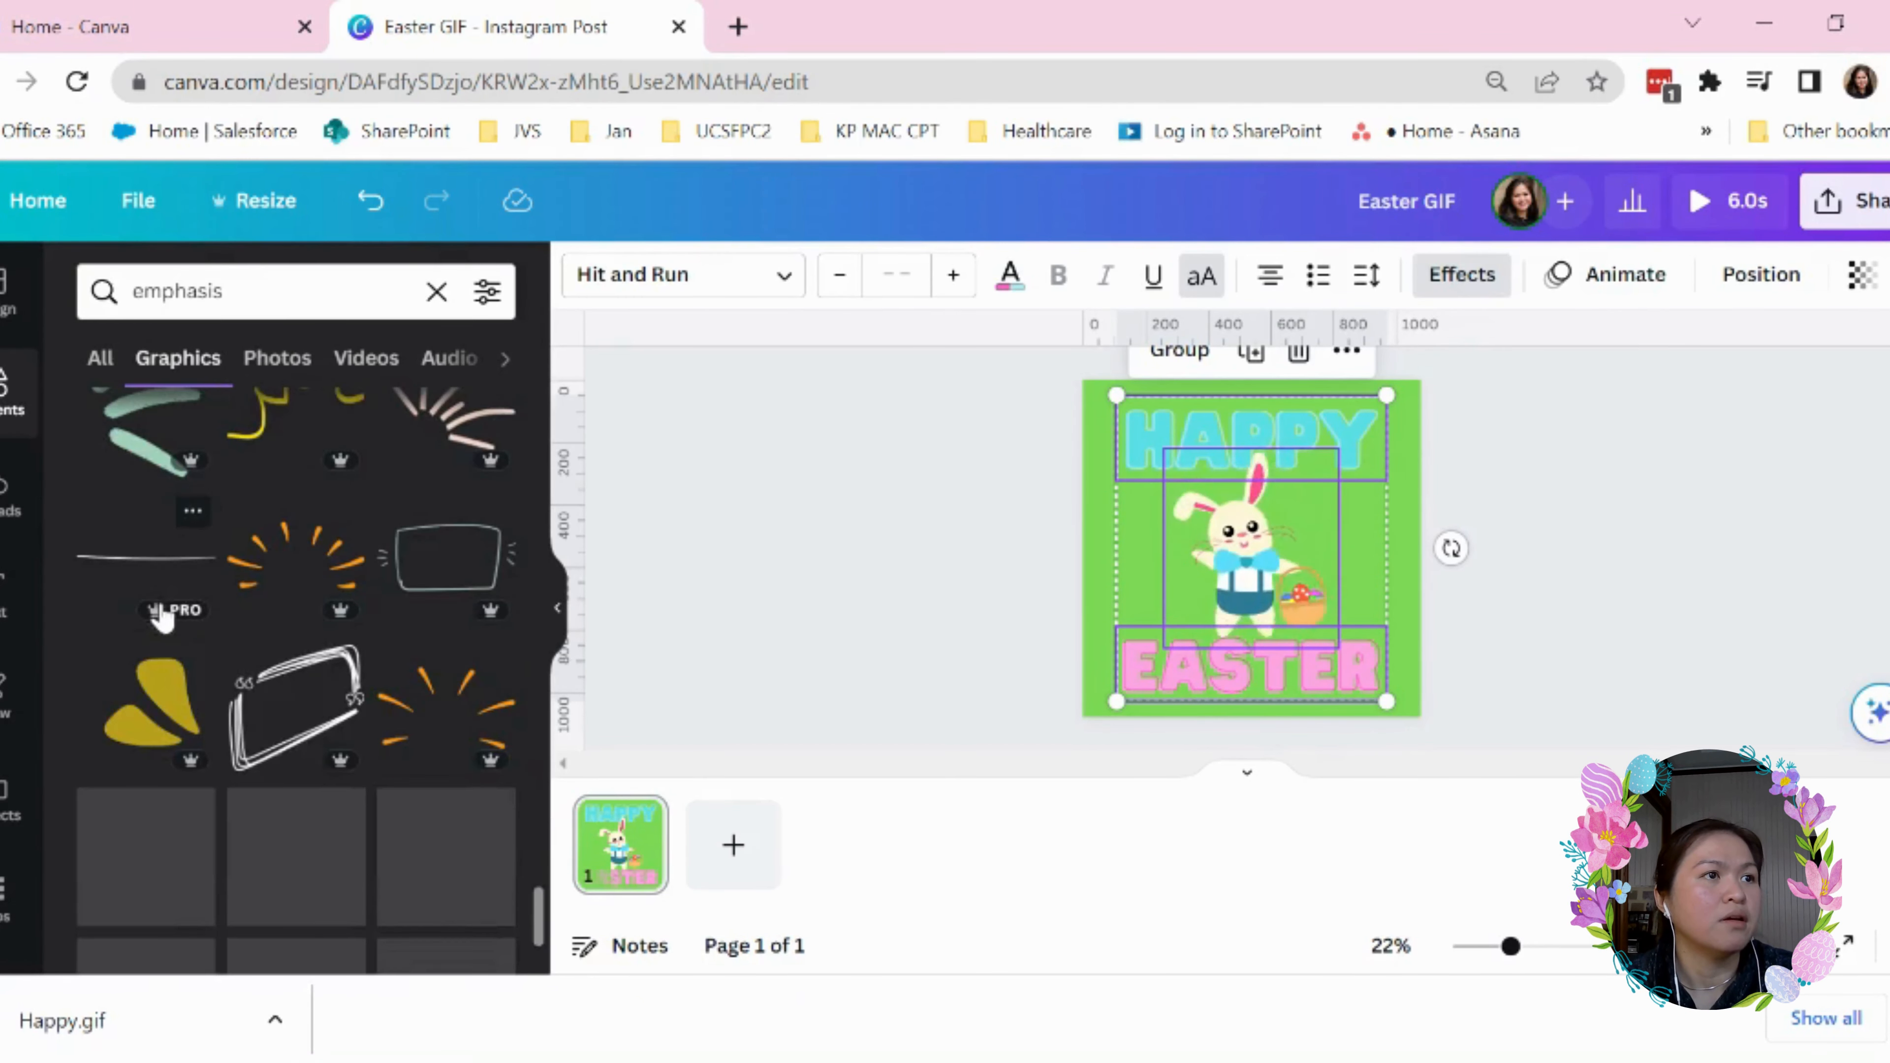
pyautogui.scroll(-5, 536, 908)
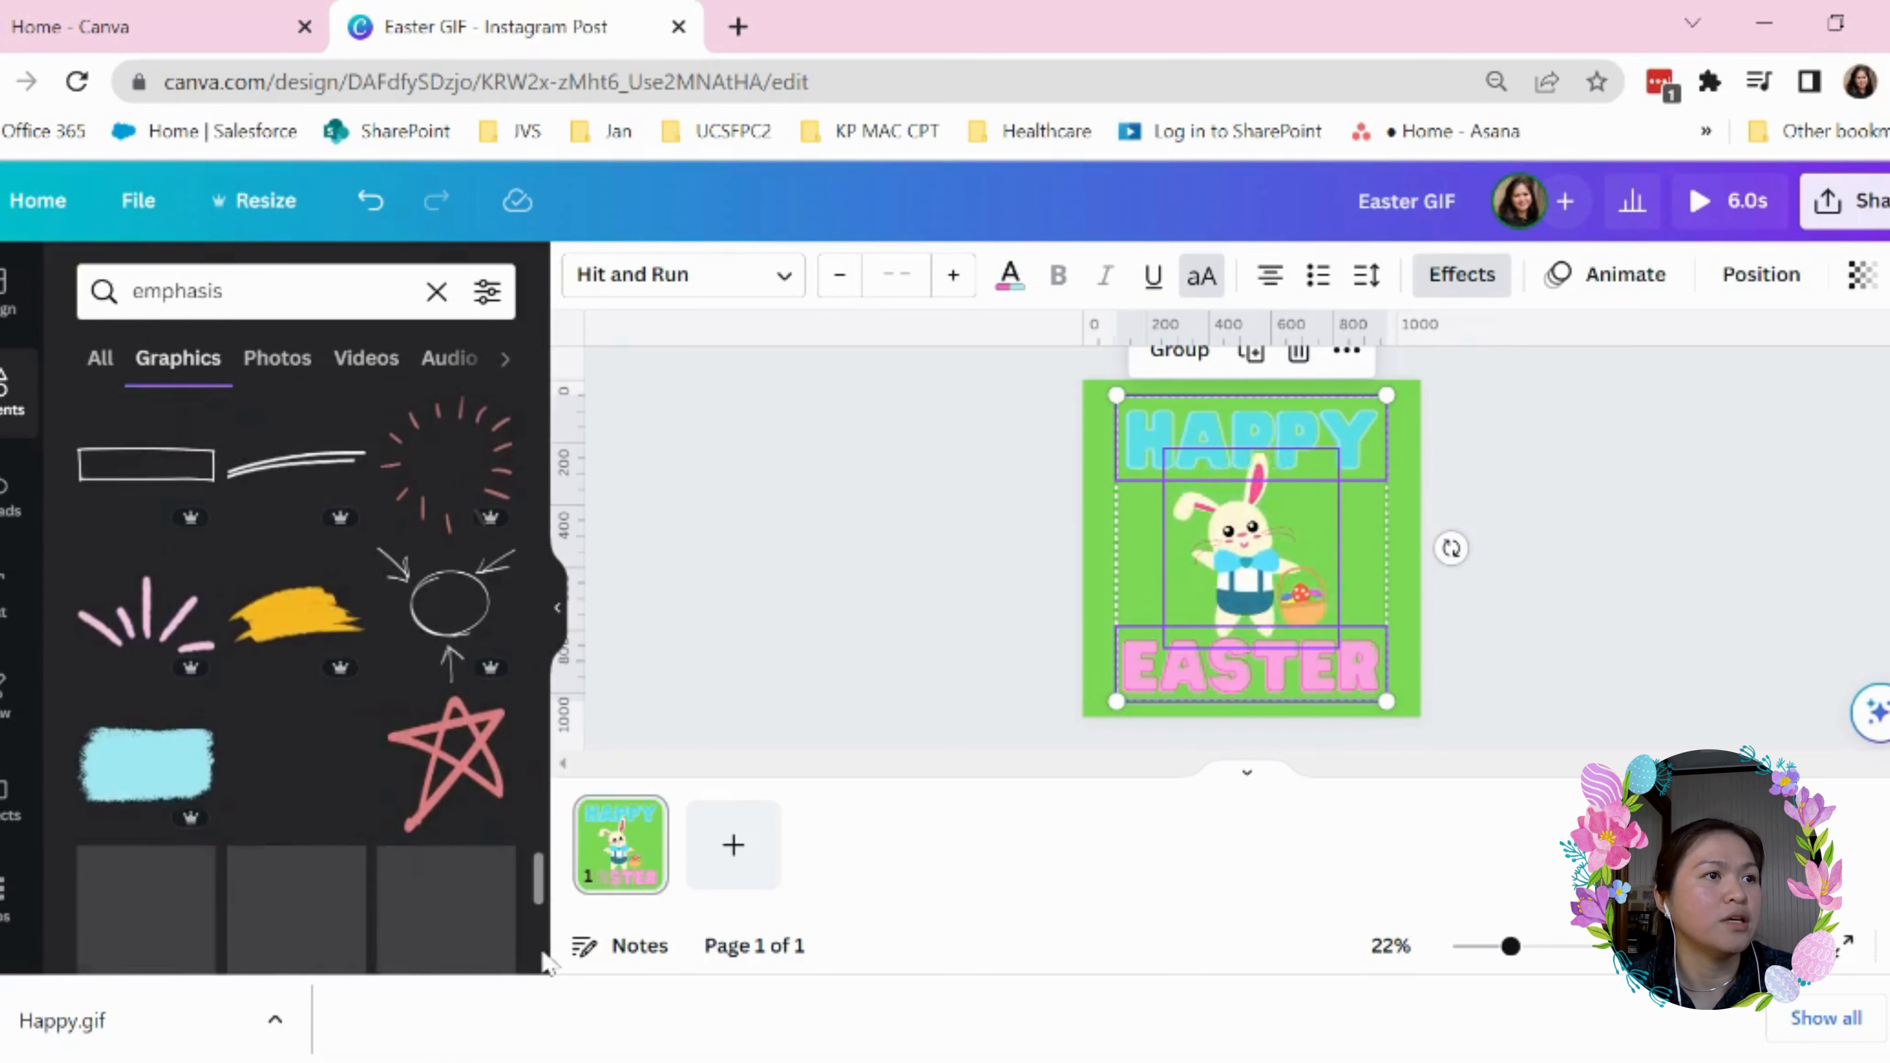
pyautogui.scroll(-2, 532, 931)
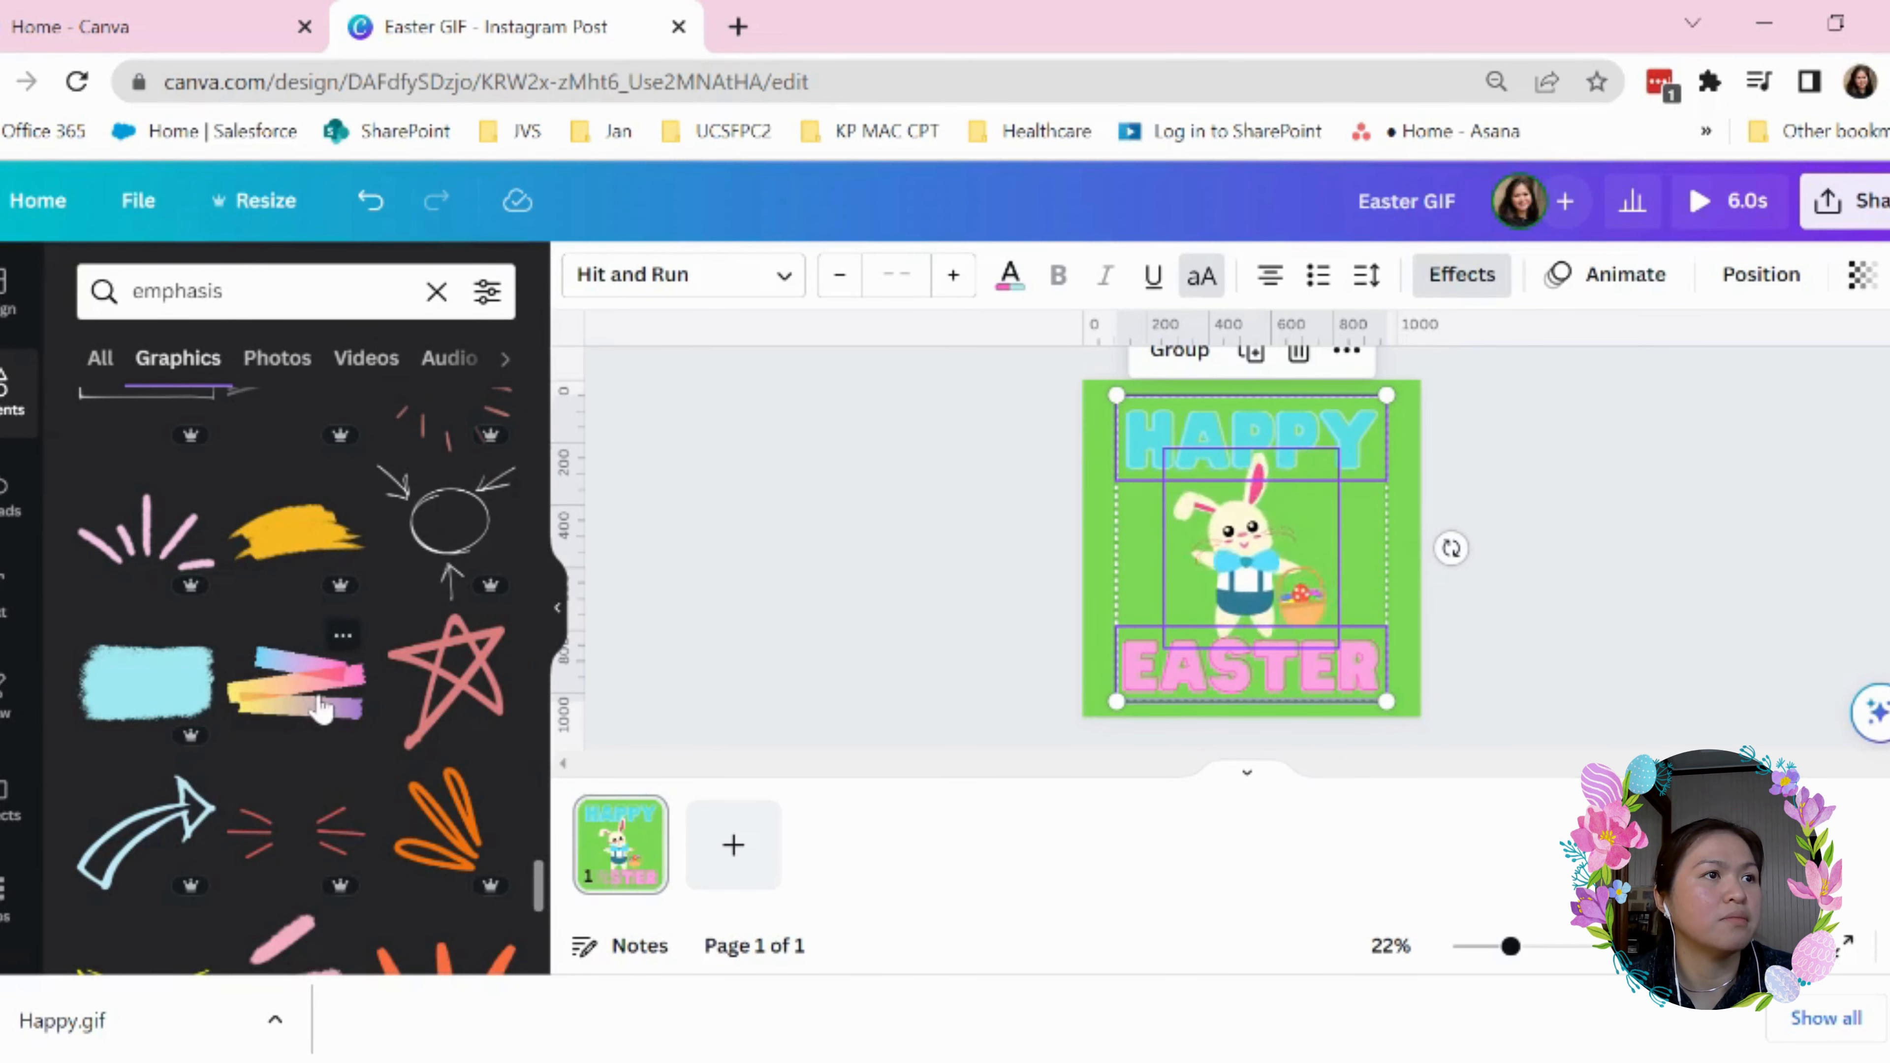
pyautogui.click(320, 708)
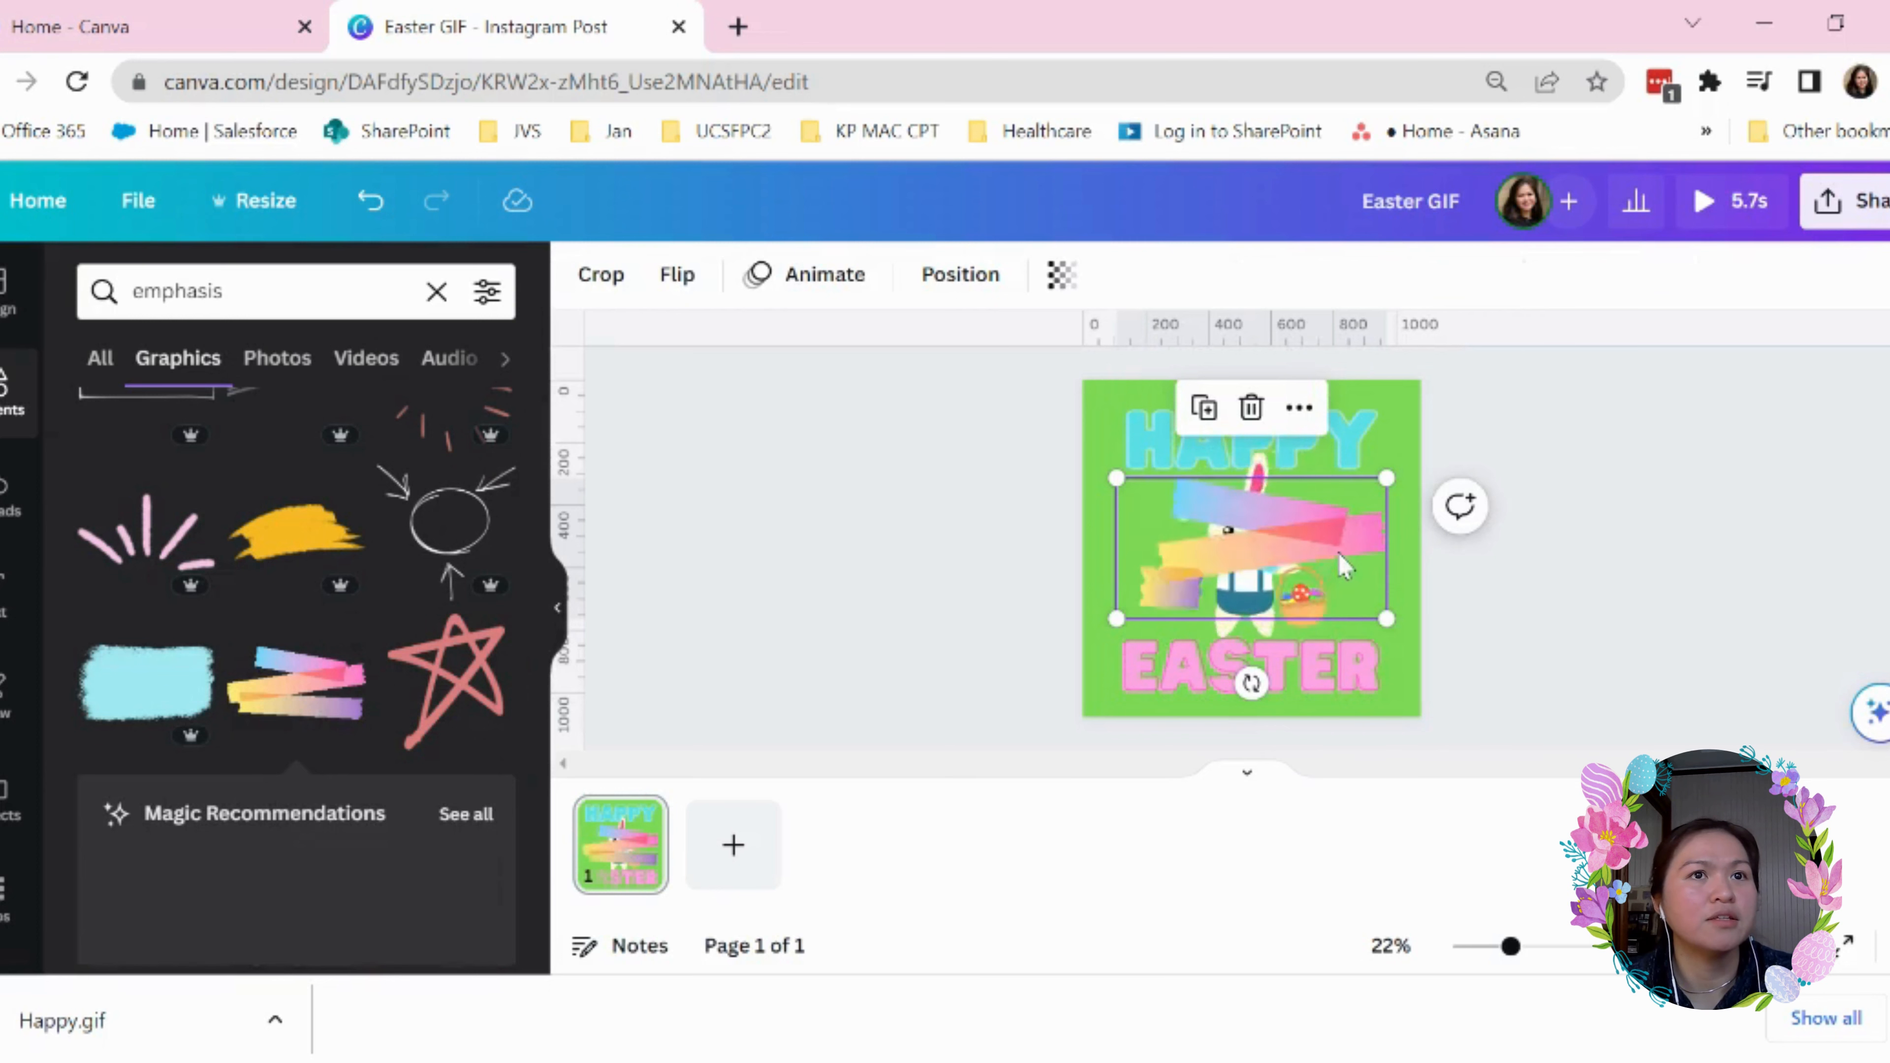
# Send the brush-stroke graphic backward behind the bunny and shift it slightly to the left
pyautogui.rightClick(1314, 546)
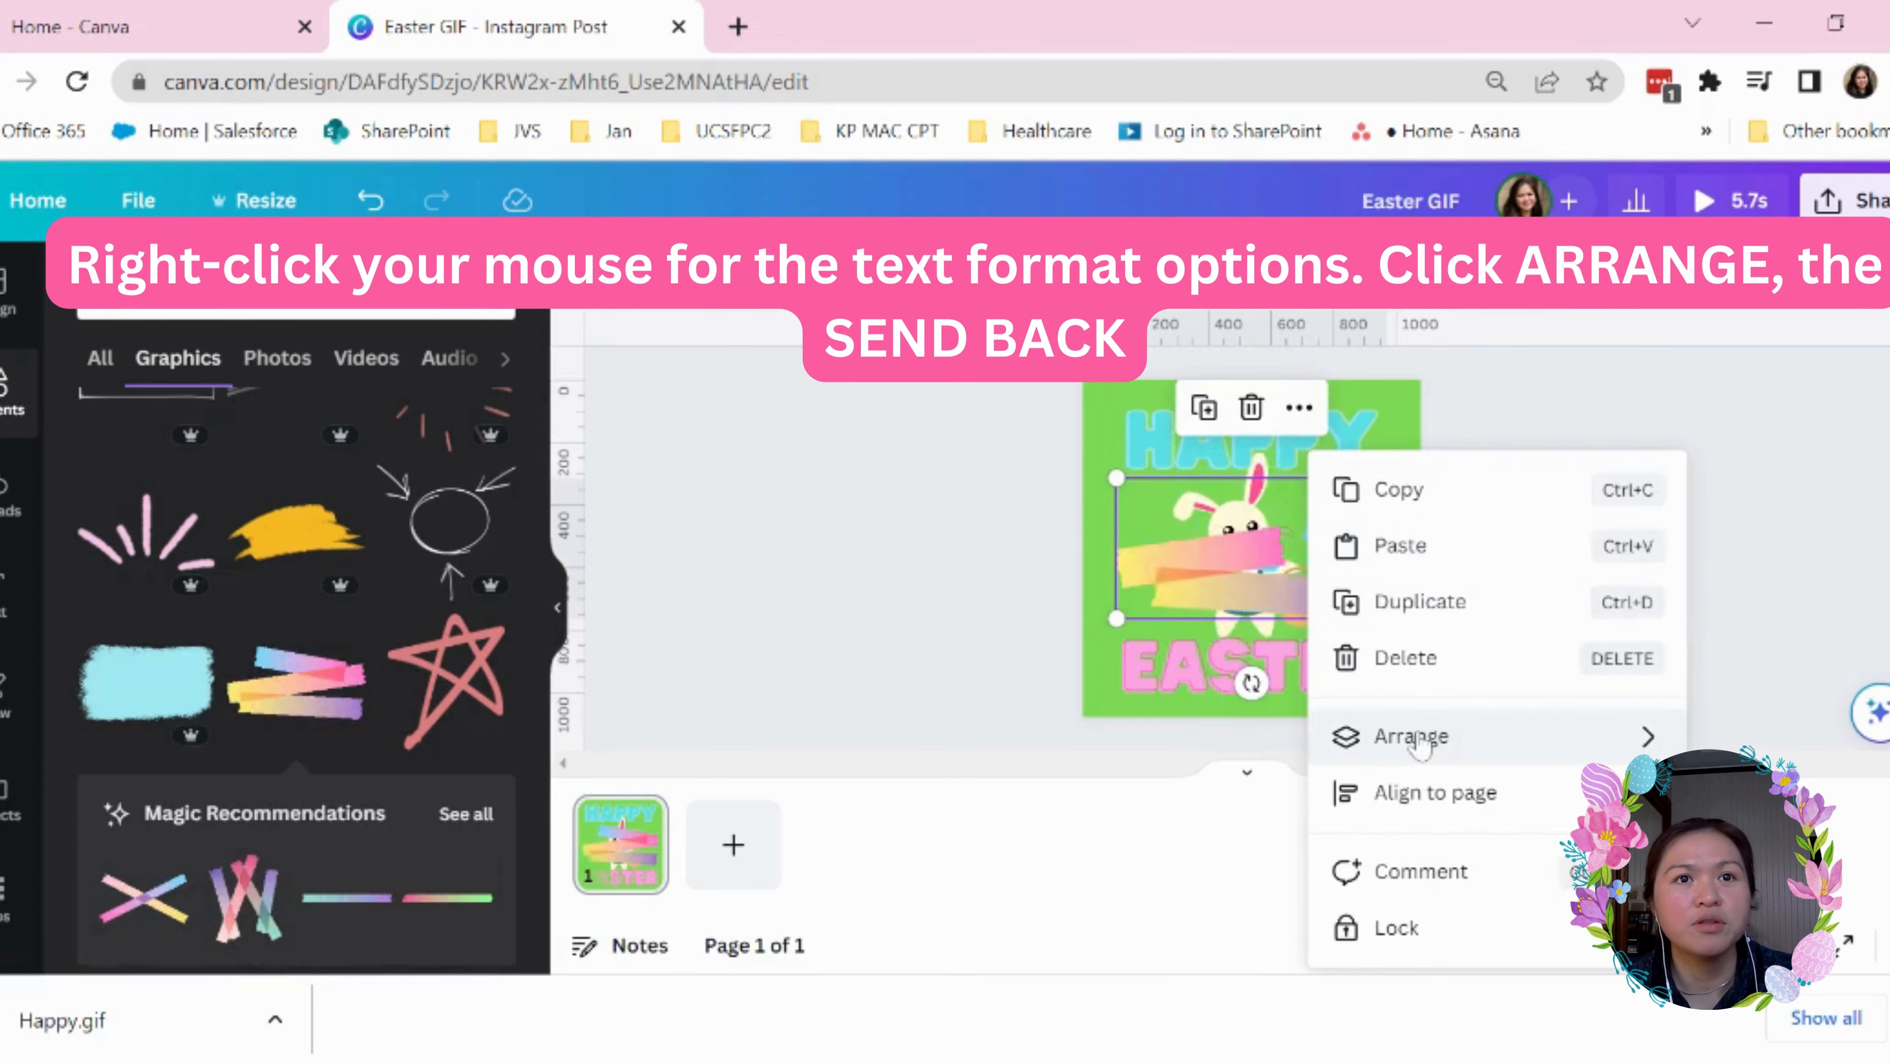
pyautogui.moveTo(1413, 741)
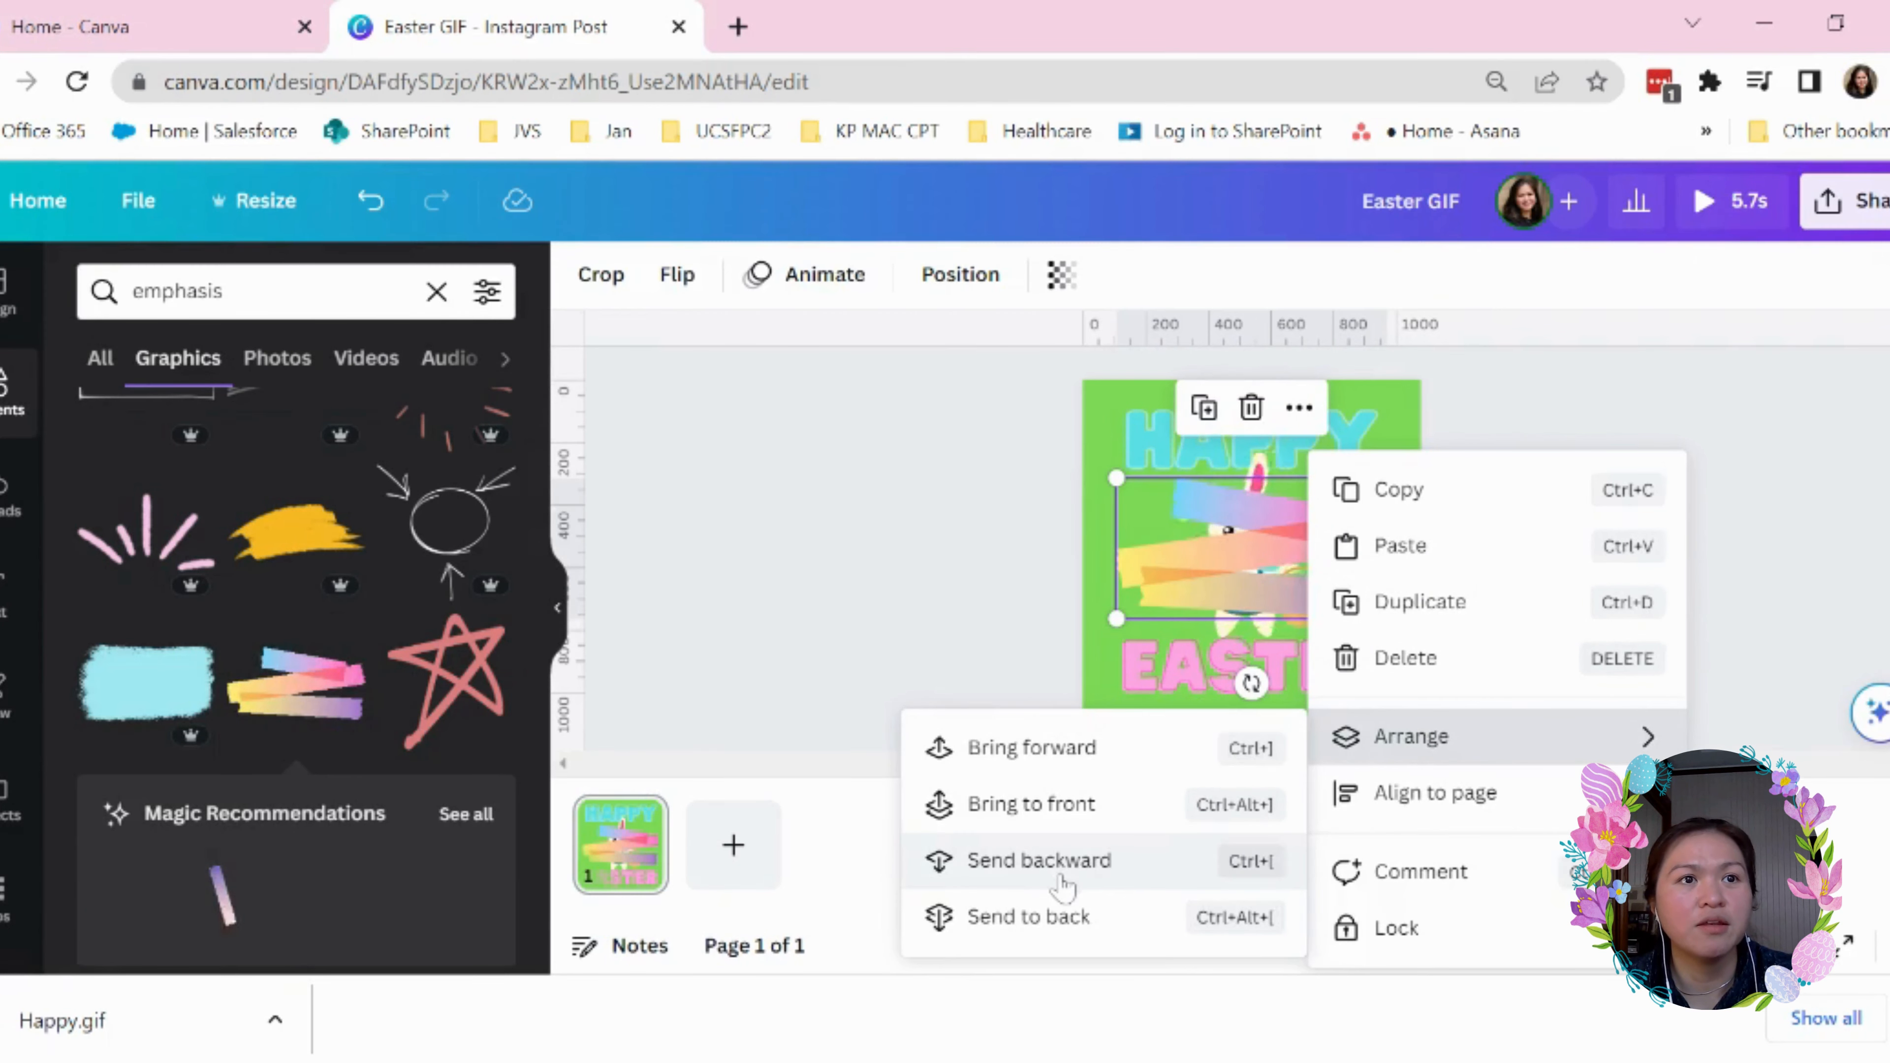
pyautogui.click(1039, 861)
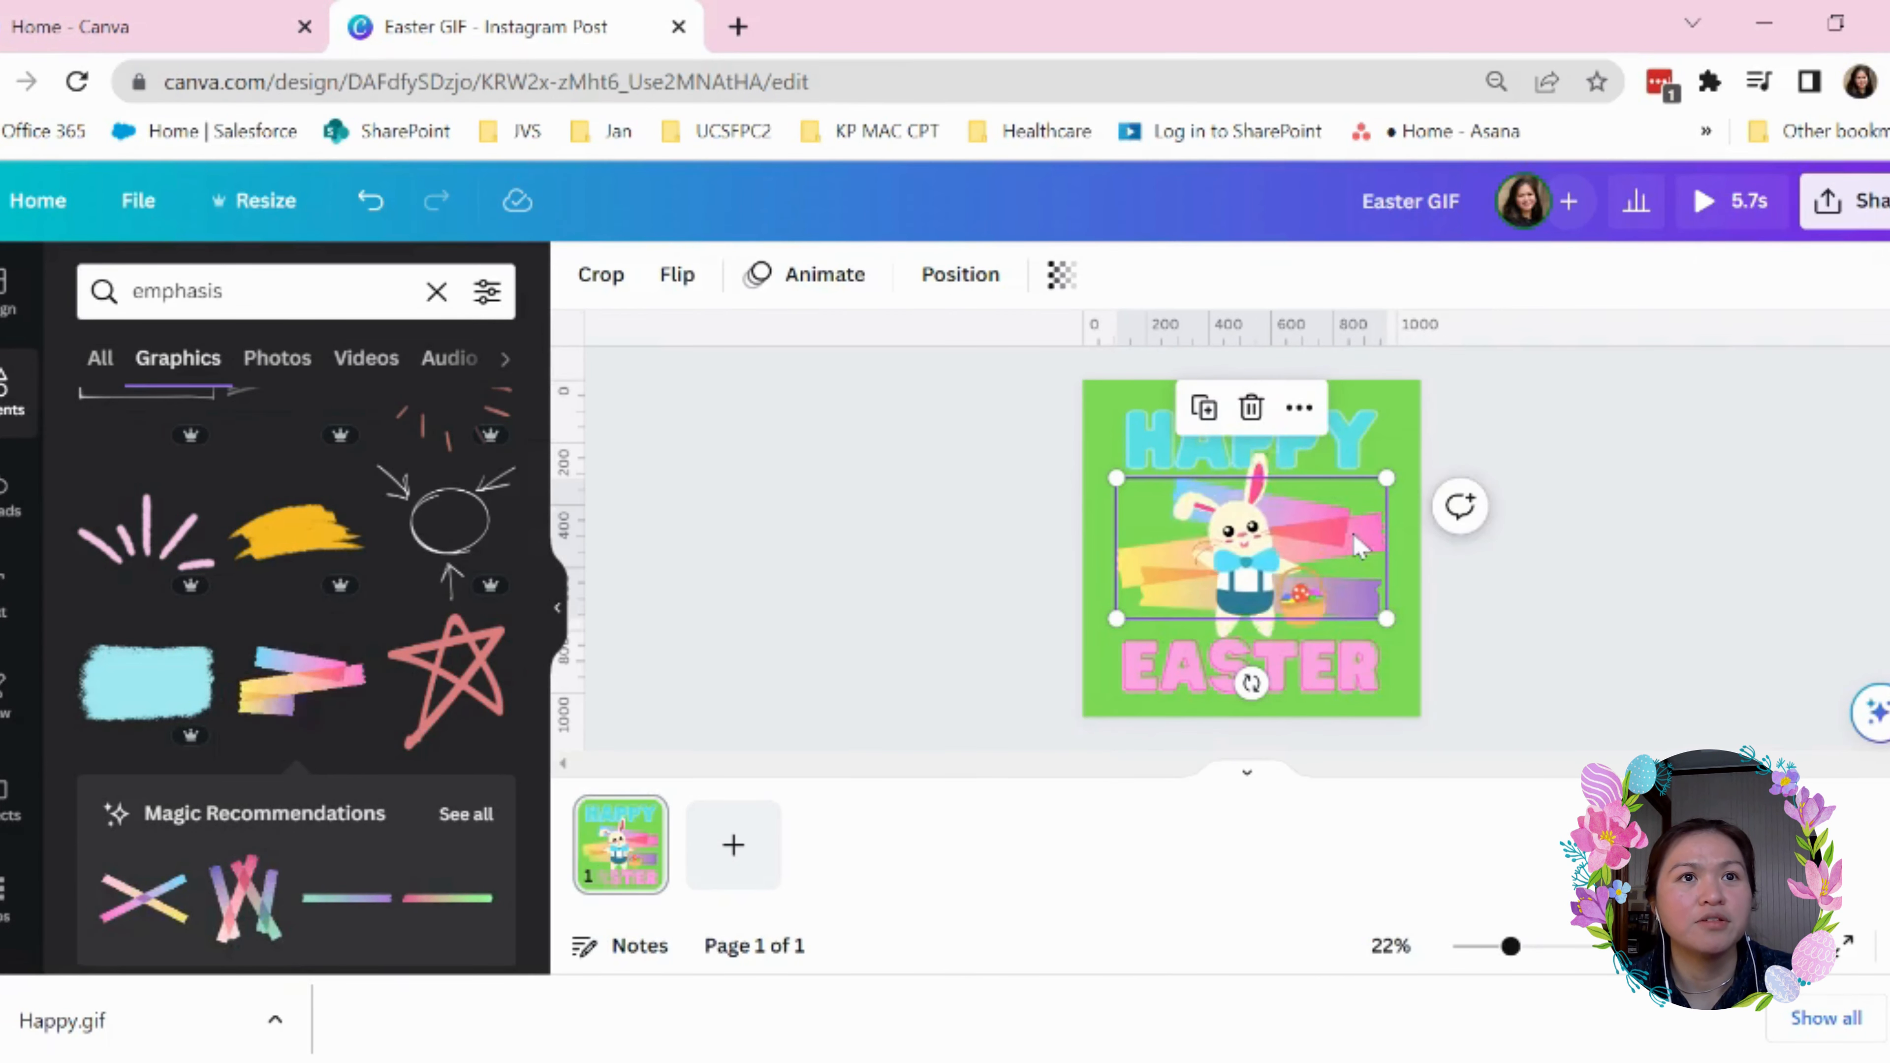
pyautogui.moveTo(1354, 531); pyautogui.dragTo(1348, 533)
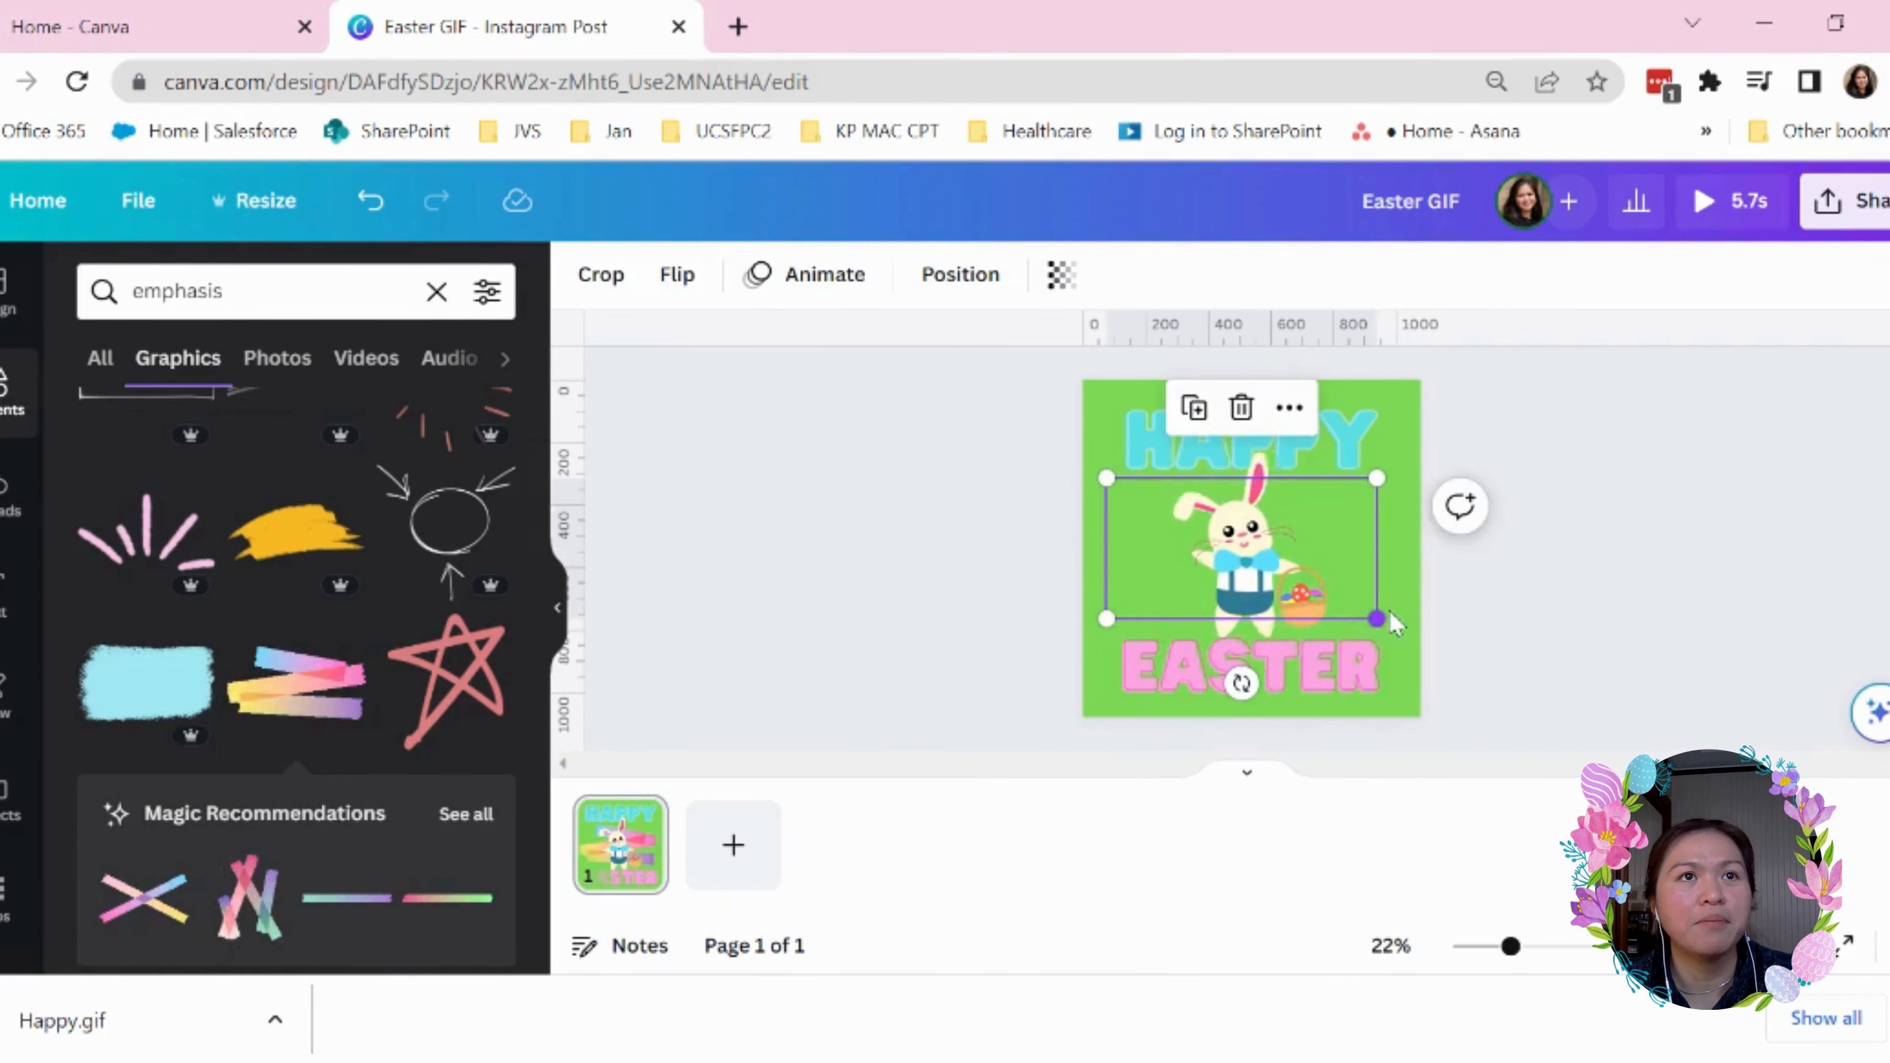
# Lower the transparency value of the brush-stroke graphic so that it shows only faintly behind the bunny
pyautogui.click(1061, 274)
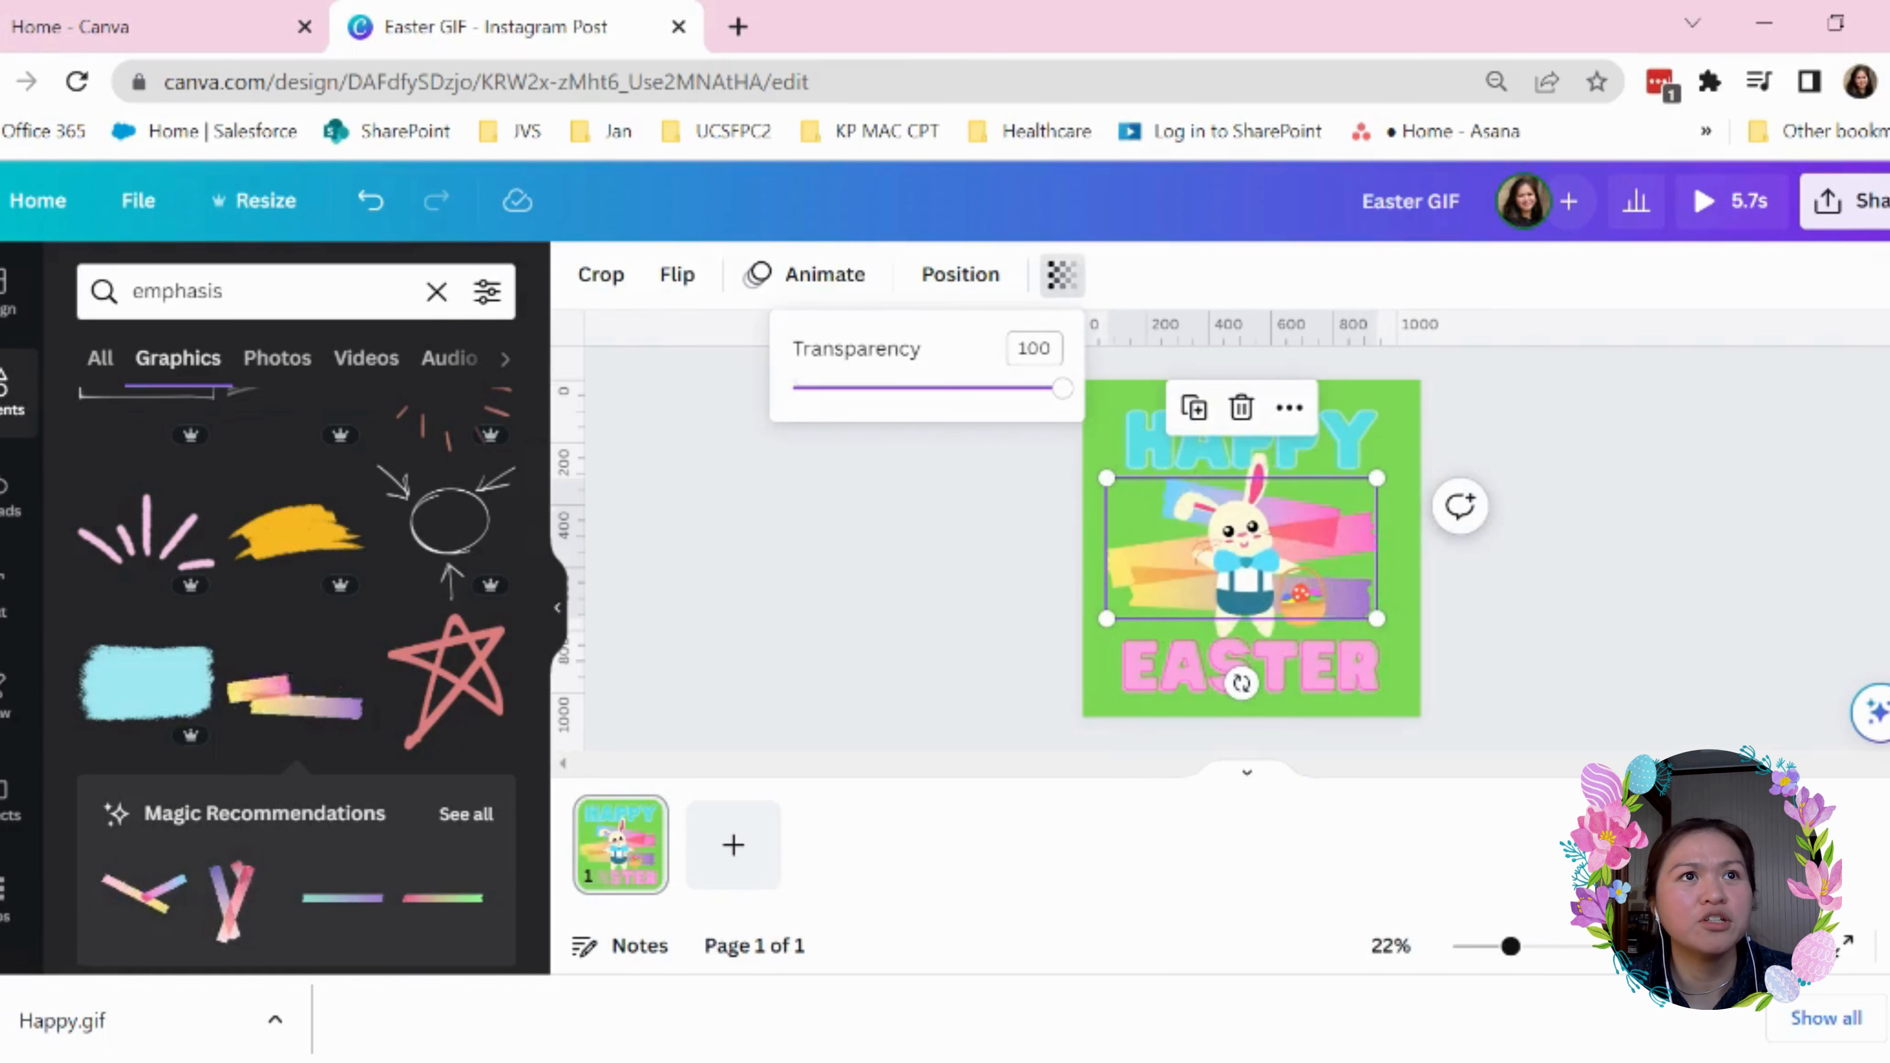
pyautogui.moveTo(1063, 408); pyautogui.dragTo(906, 417)
pyautogui.click(1526, 547)
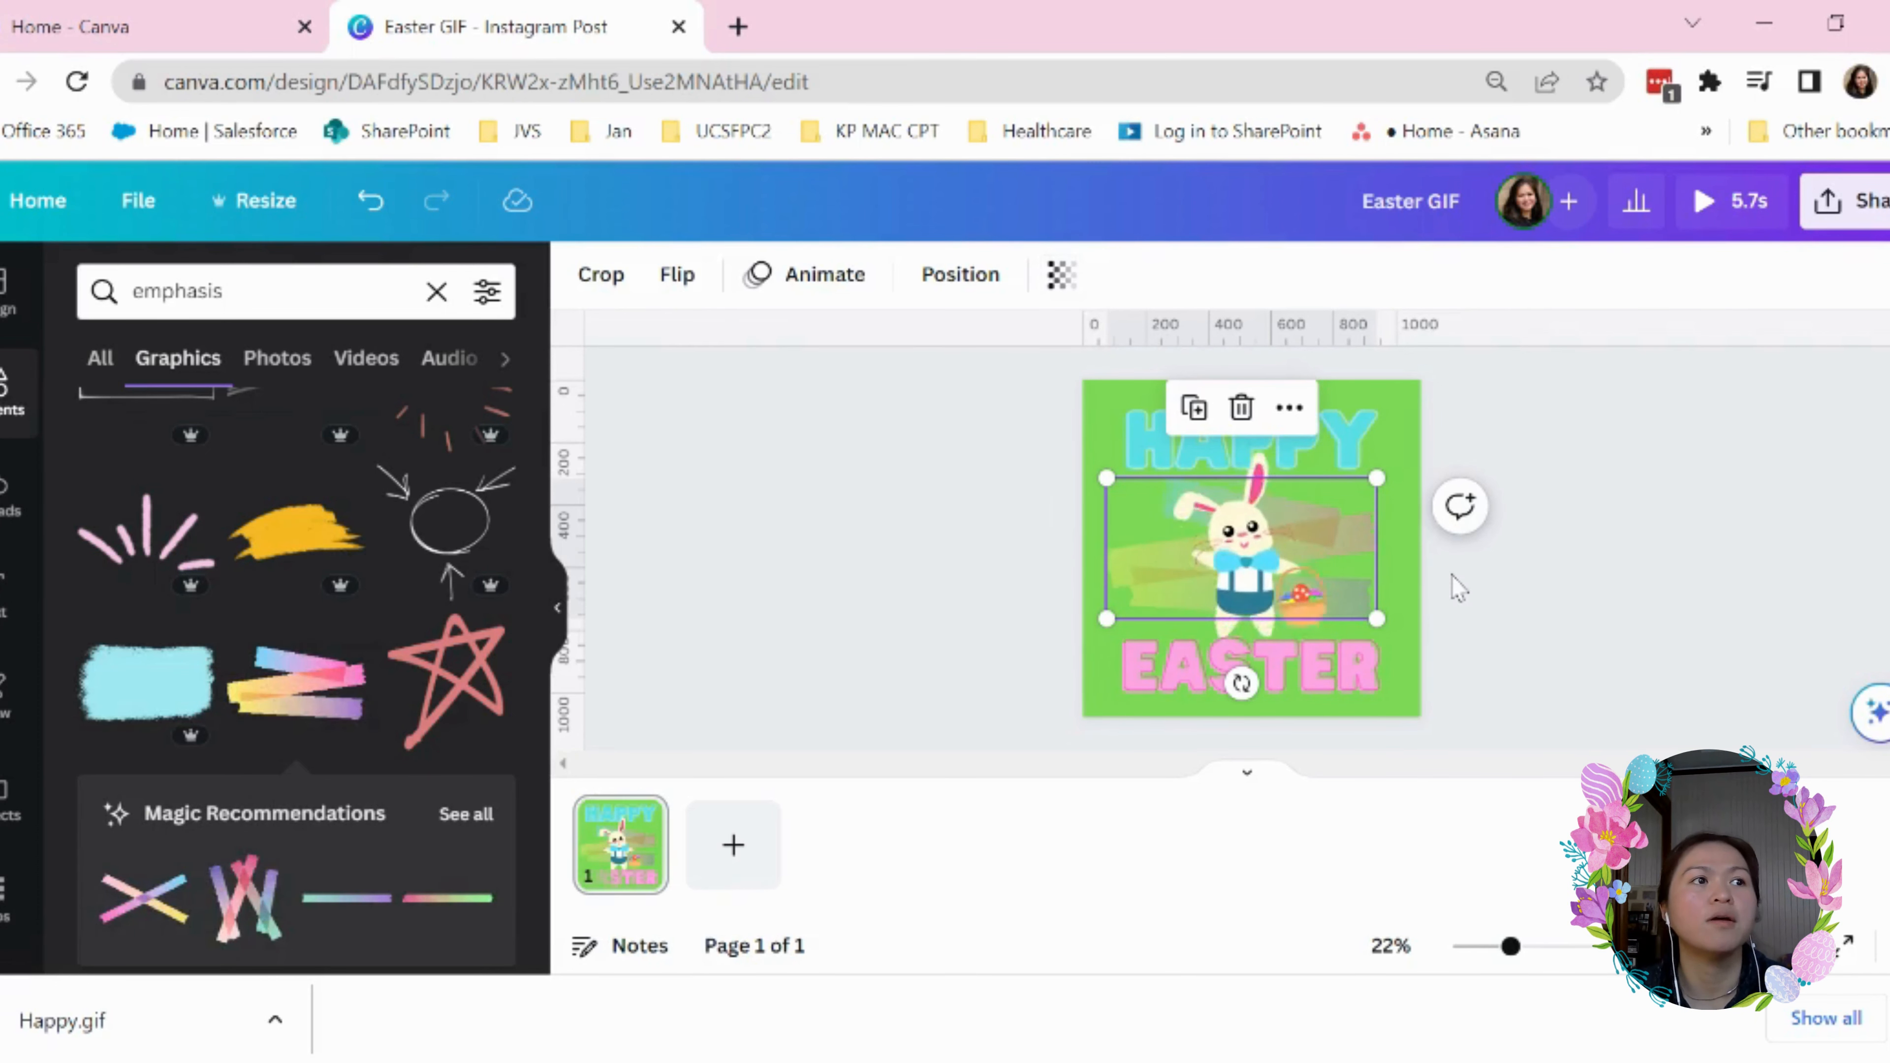
pyautogui.click(1564, 658)
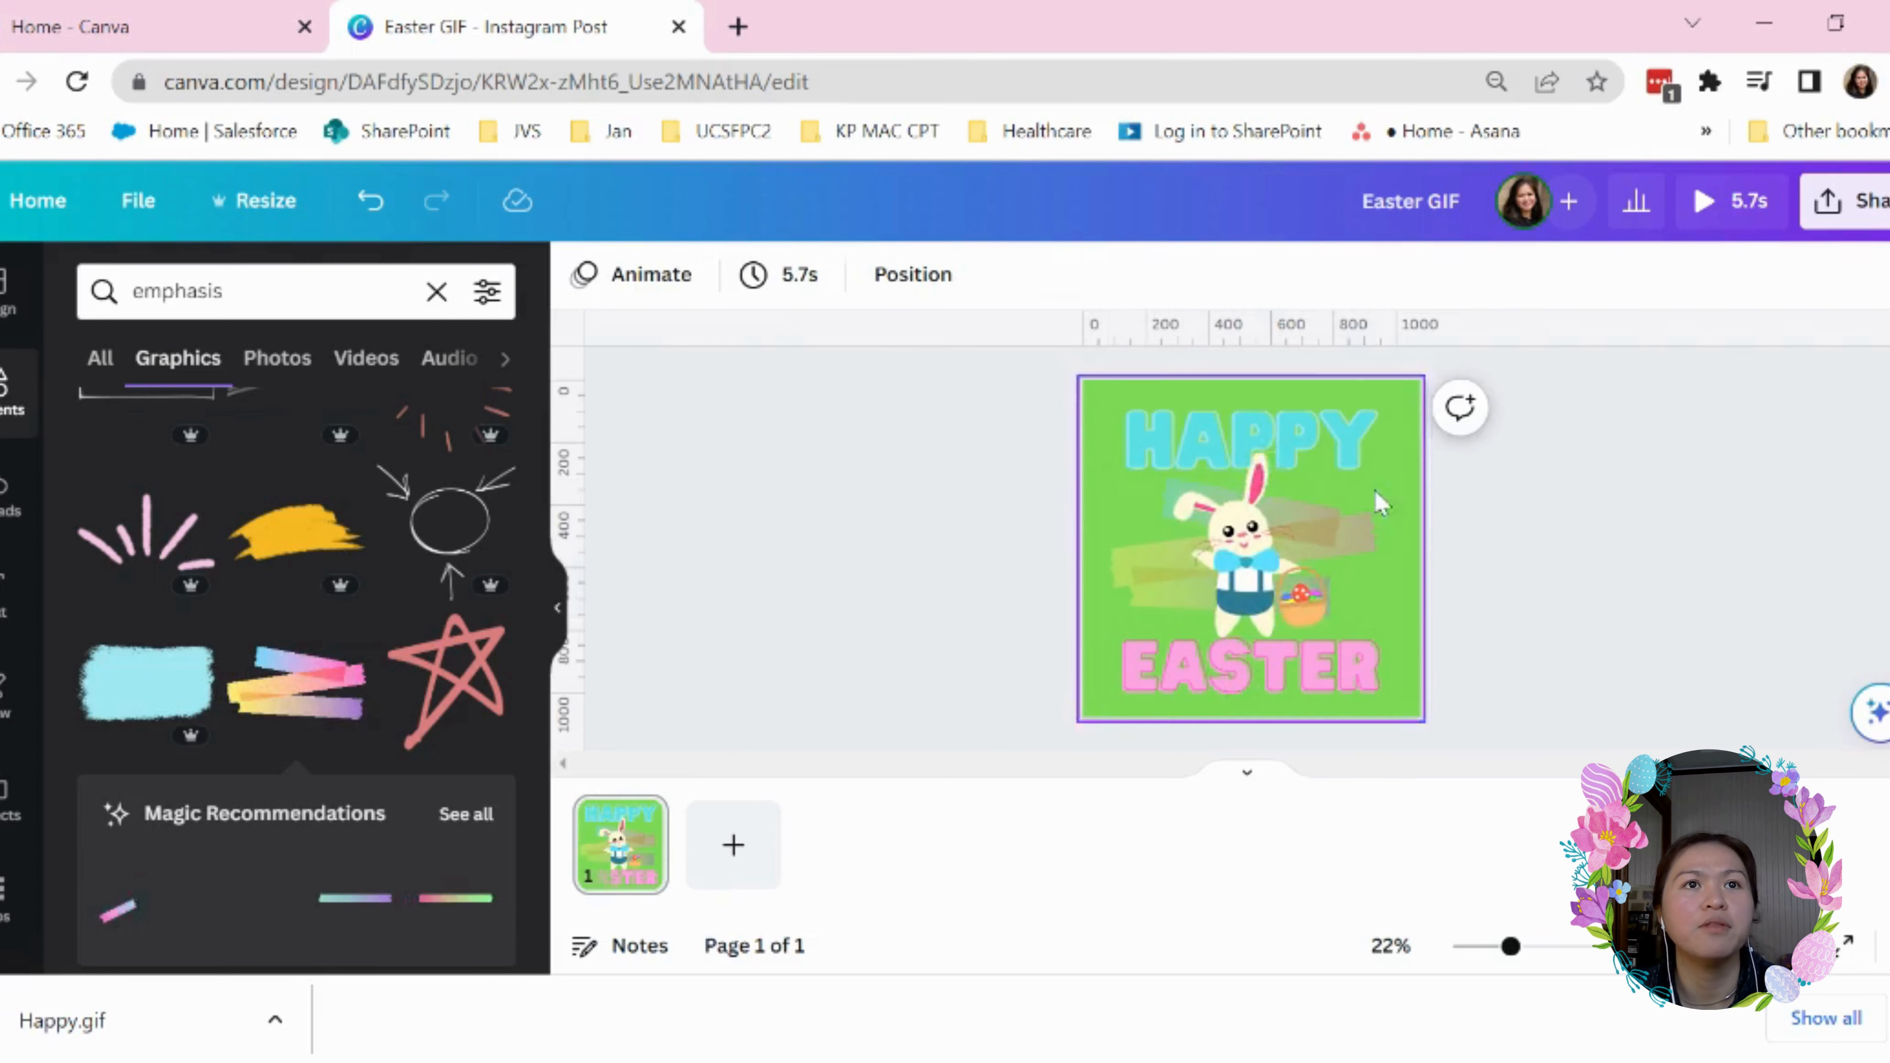
# Apply the Bounce text animation to the word "HAPPY"
pyautogui.click(1336, 462)
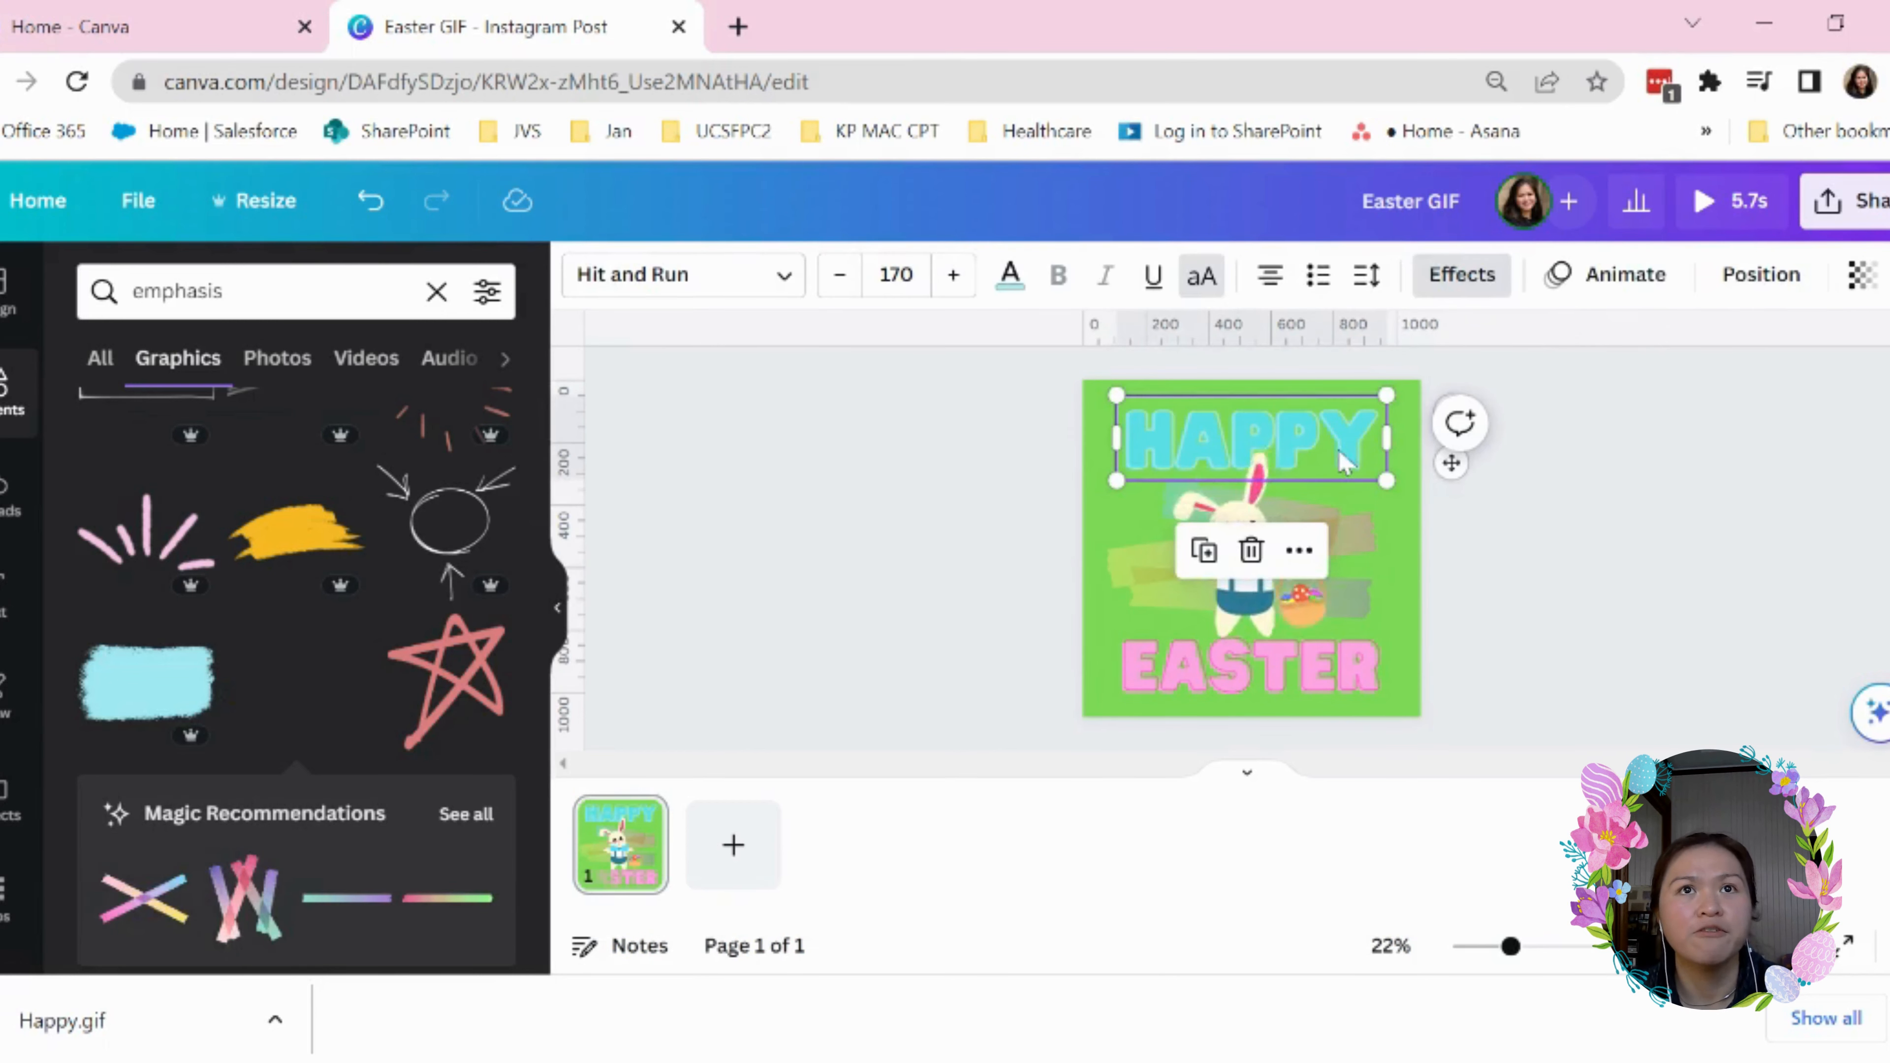
pyautogui.click(1625, 277)
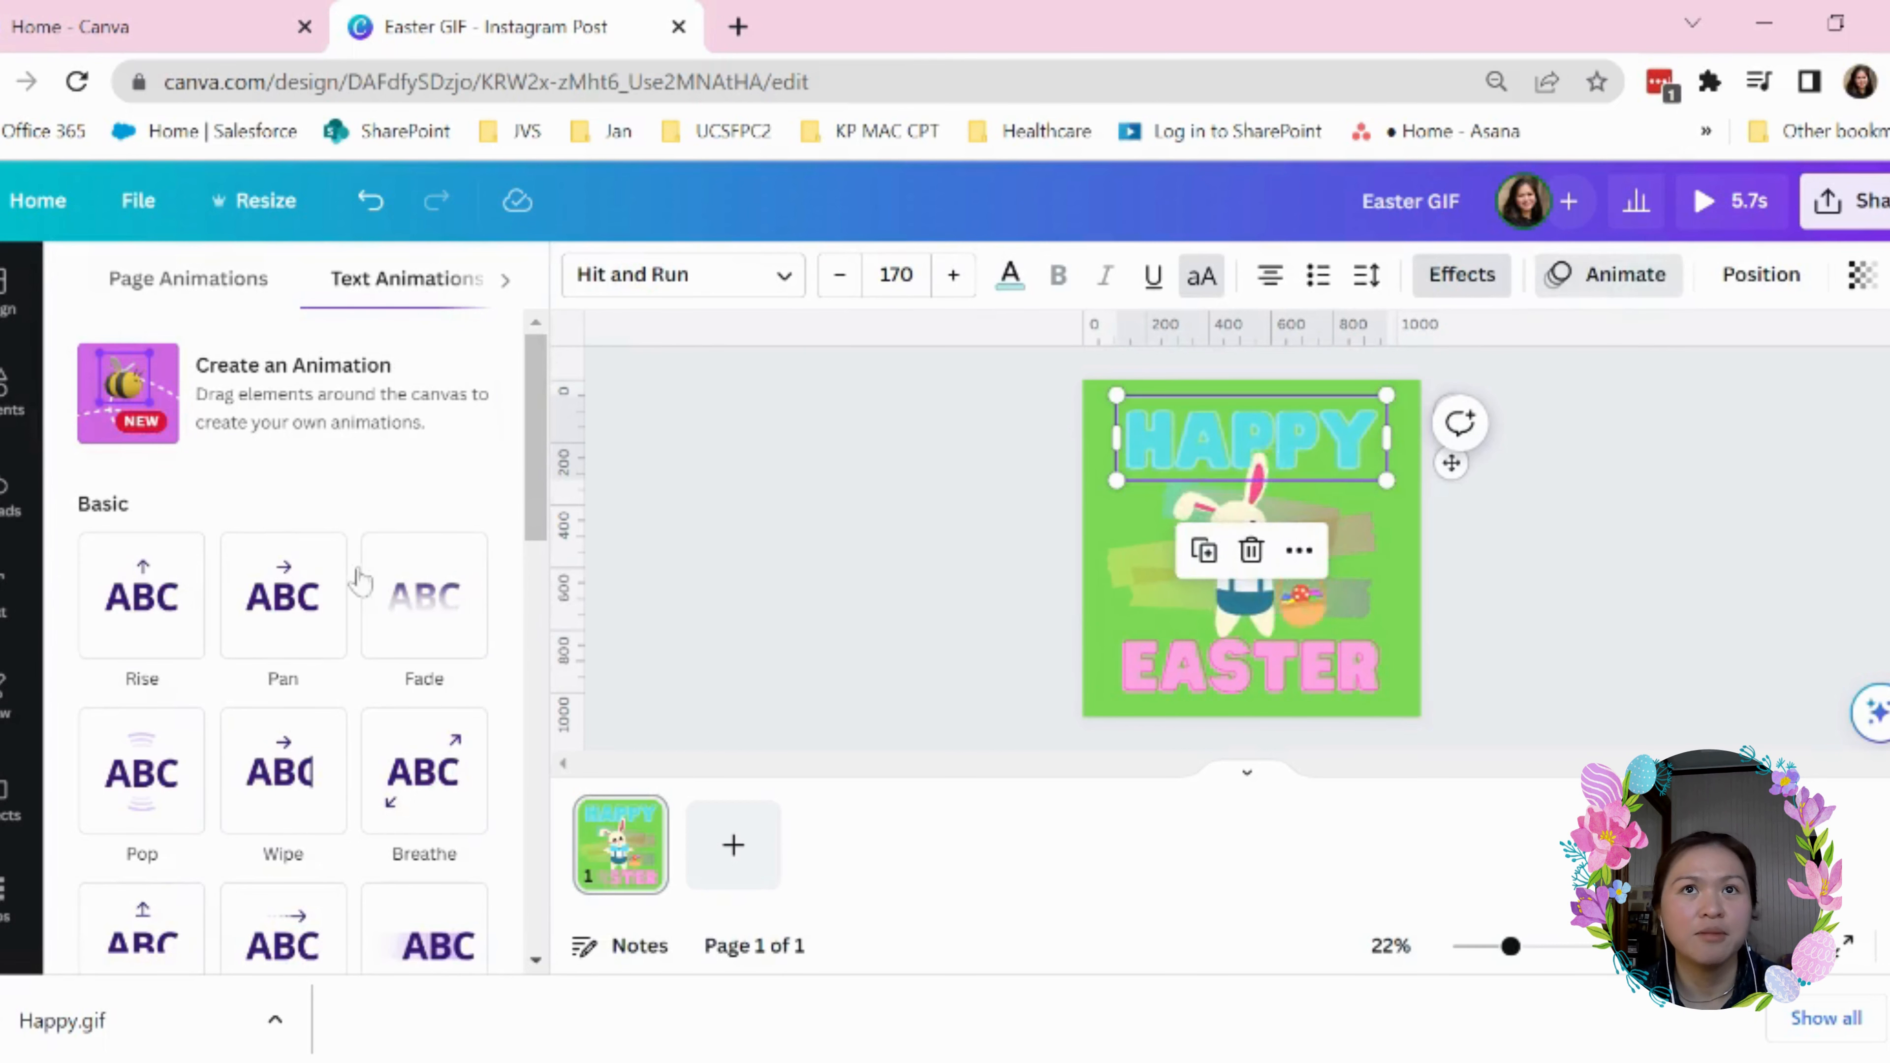
pyautogui.scroll(-2, 145, 595)
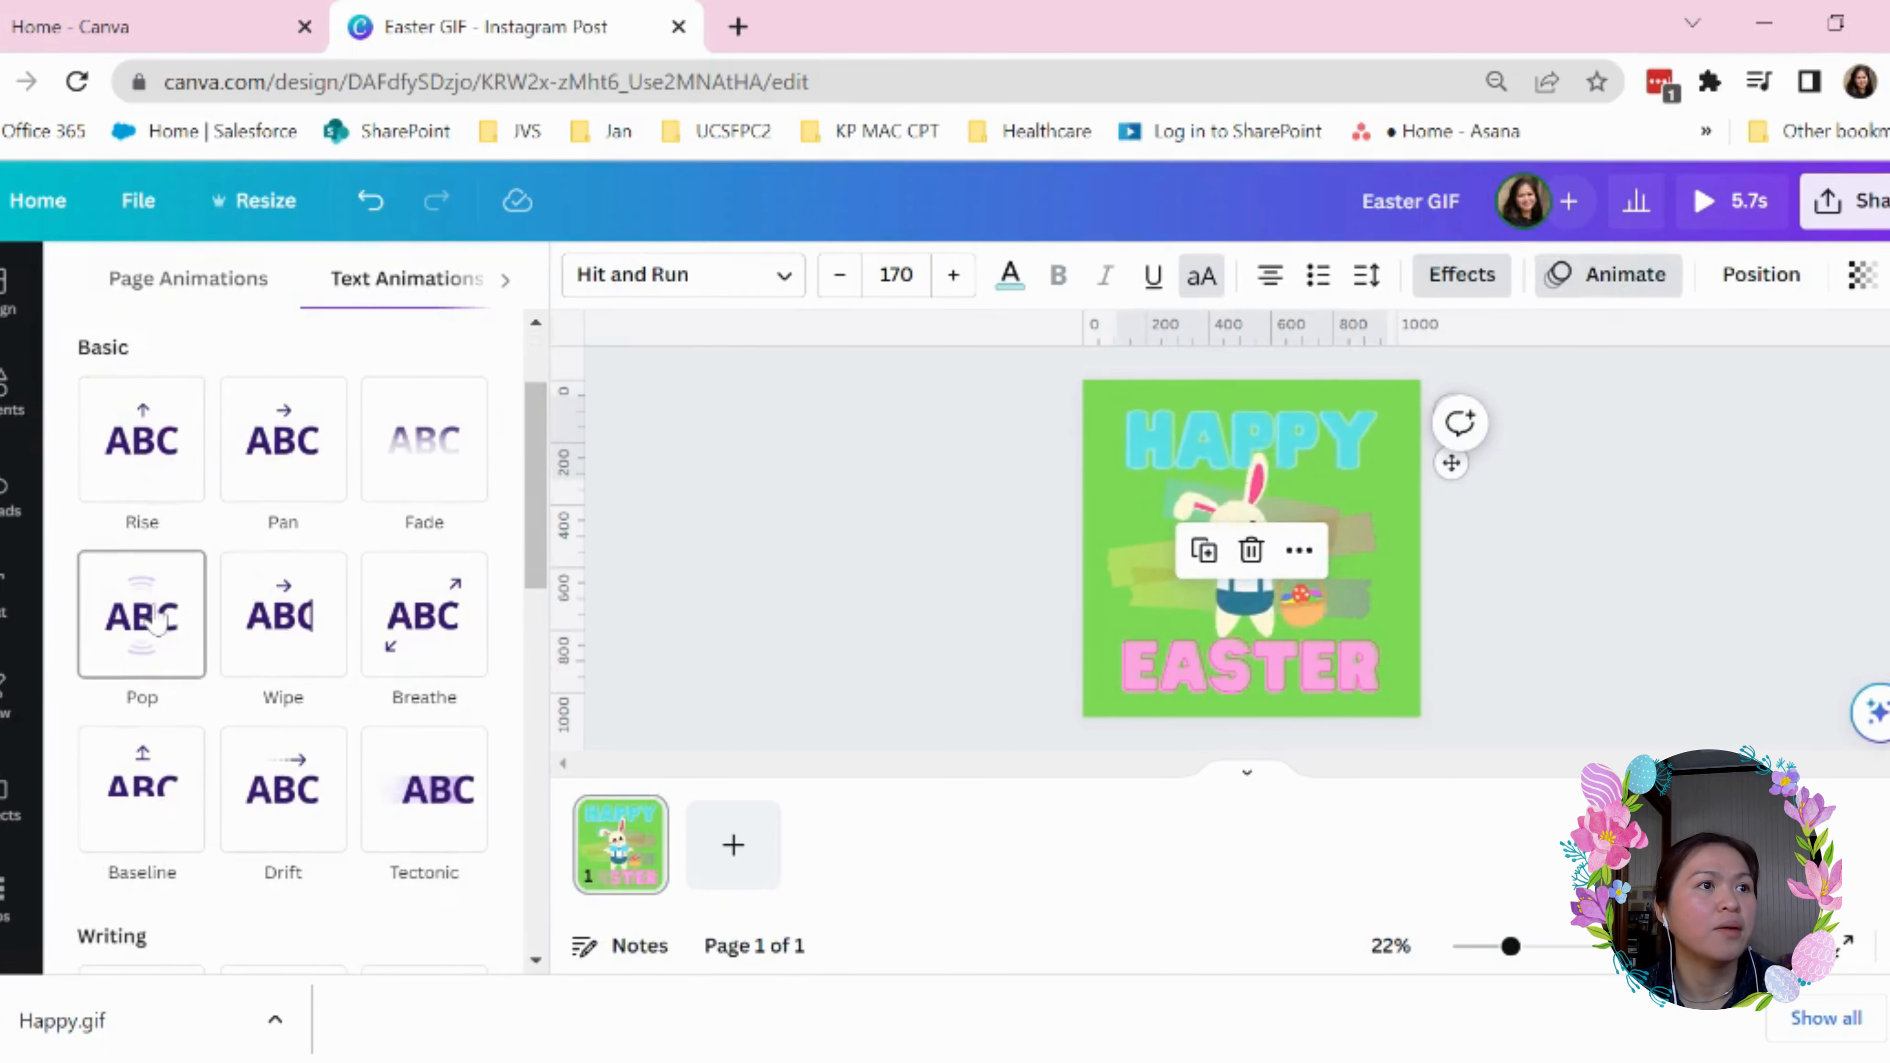
pyautogui.scroll(-5, 154, 616)
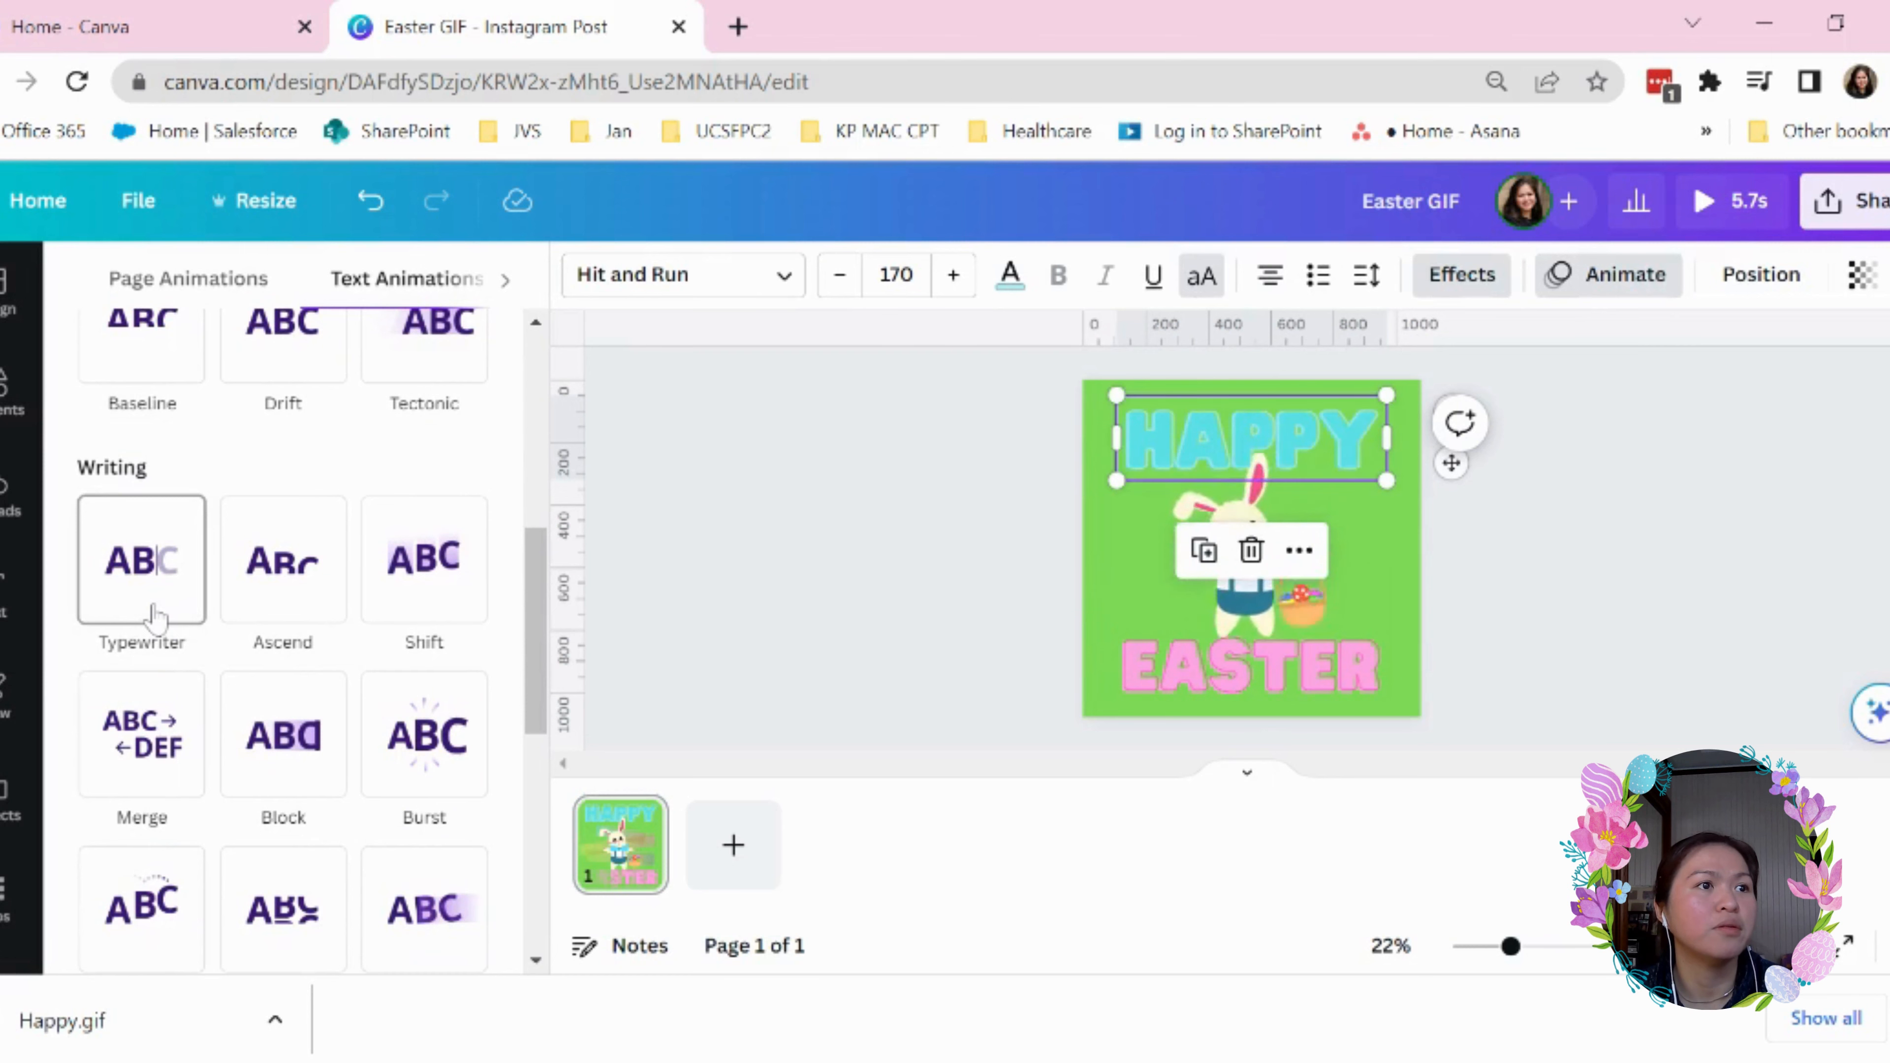
pyautogui.scroll(-2, 153, 618)
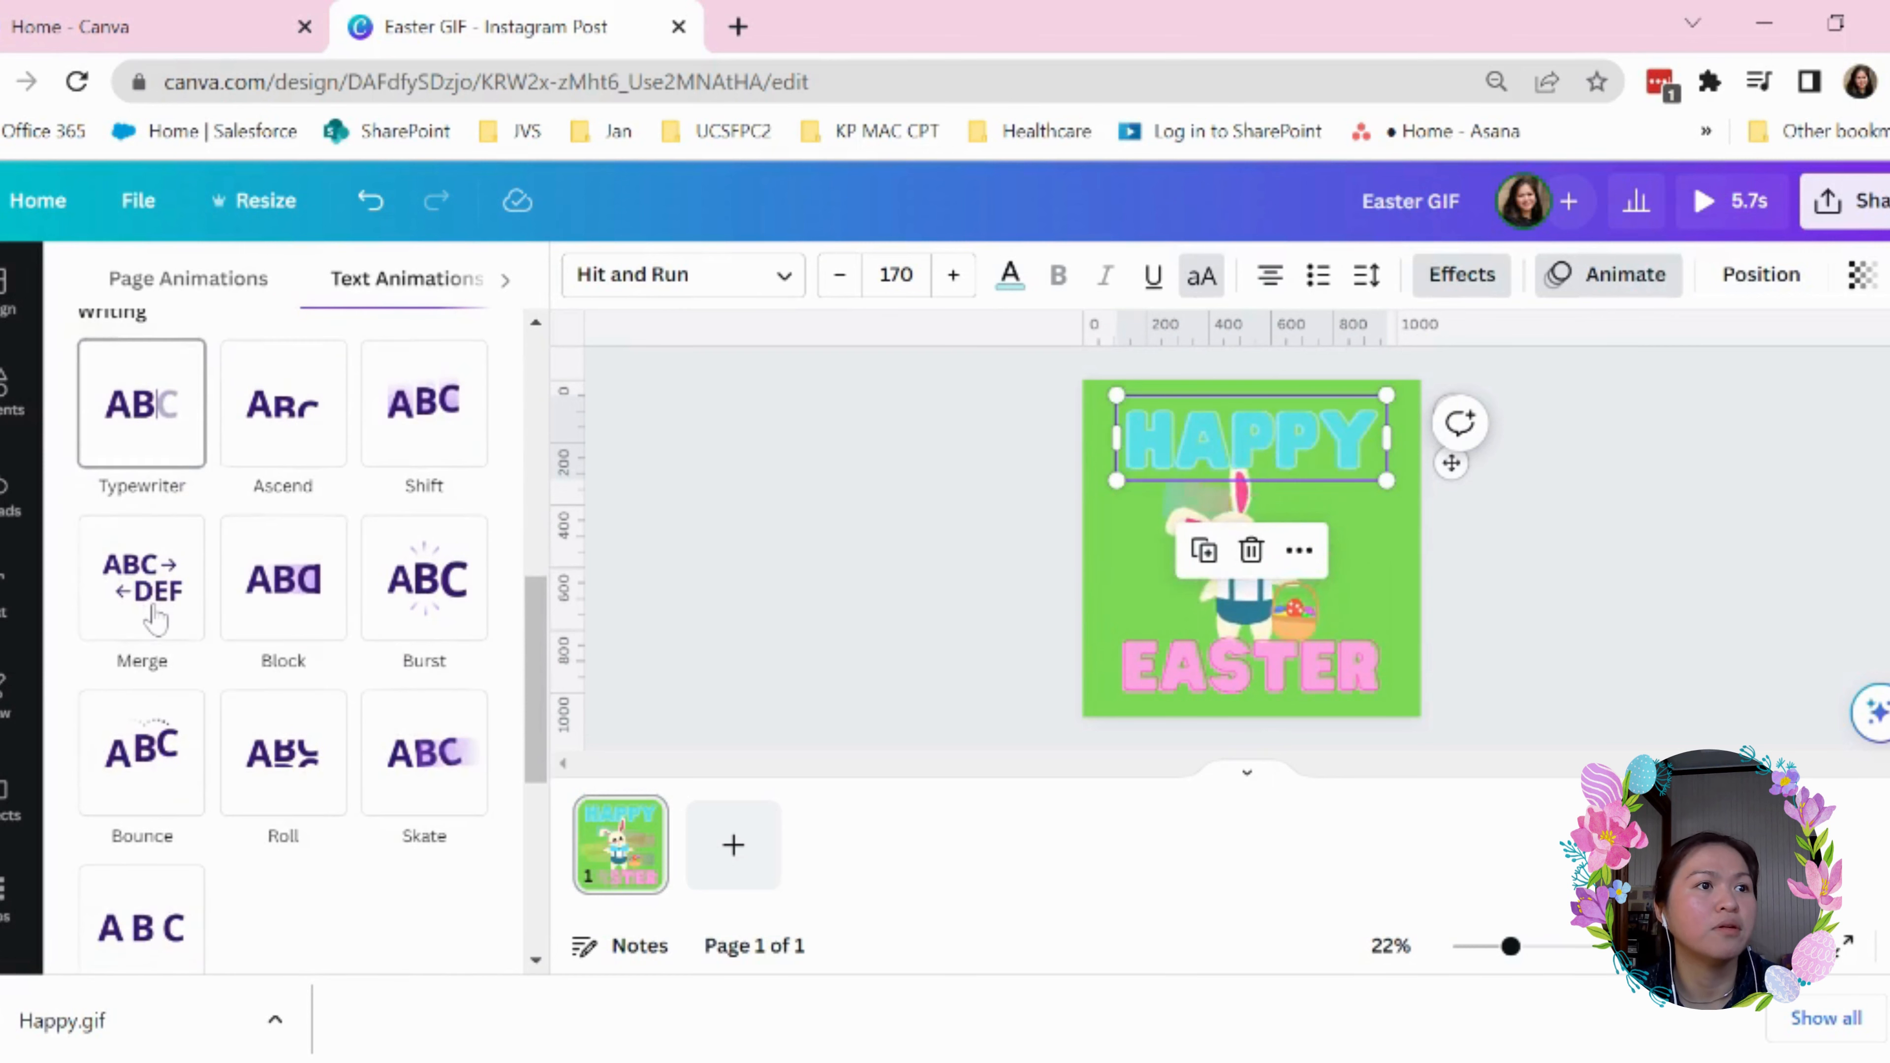
pyautogui.click(126, 759)
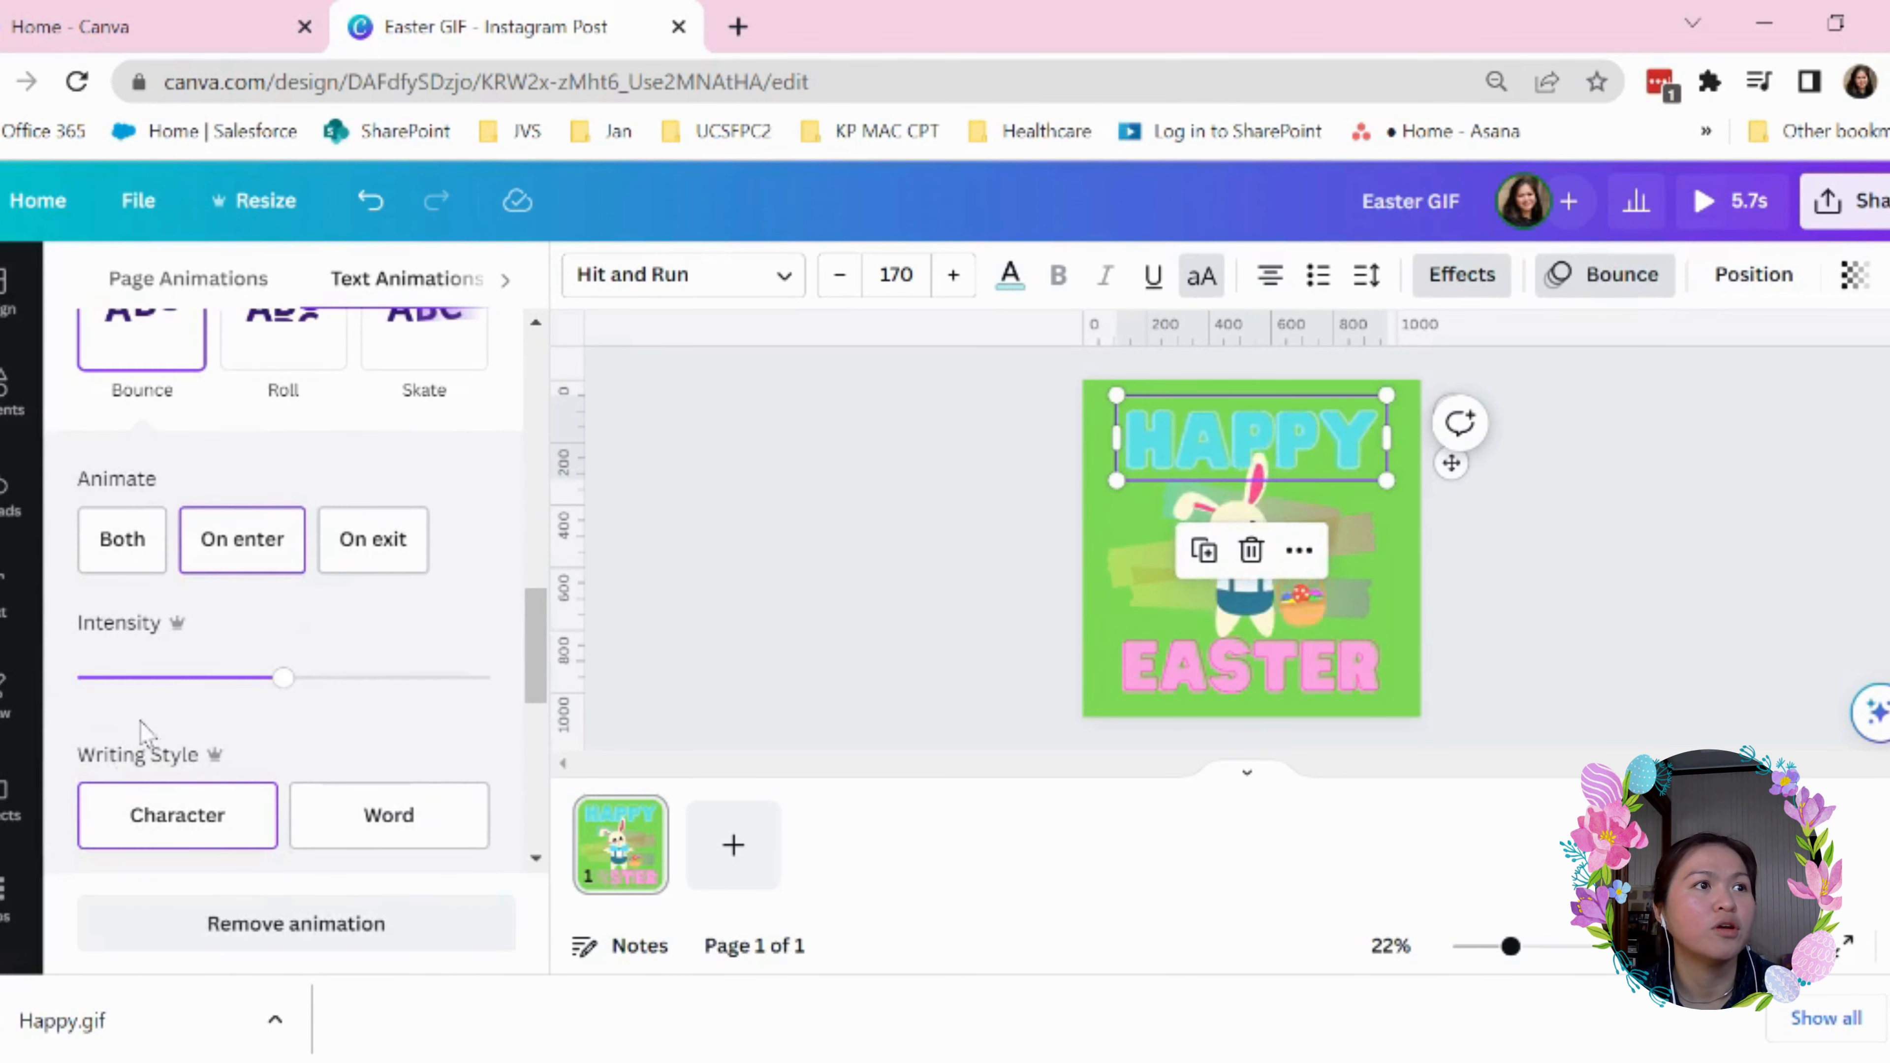
# Apply the Bounce text animation to the word "EASTER"
pyautogui.scroll(4, 186, 670)
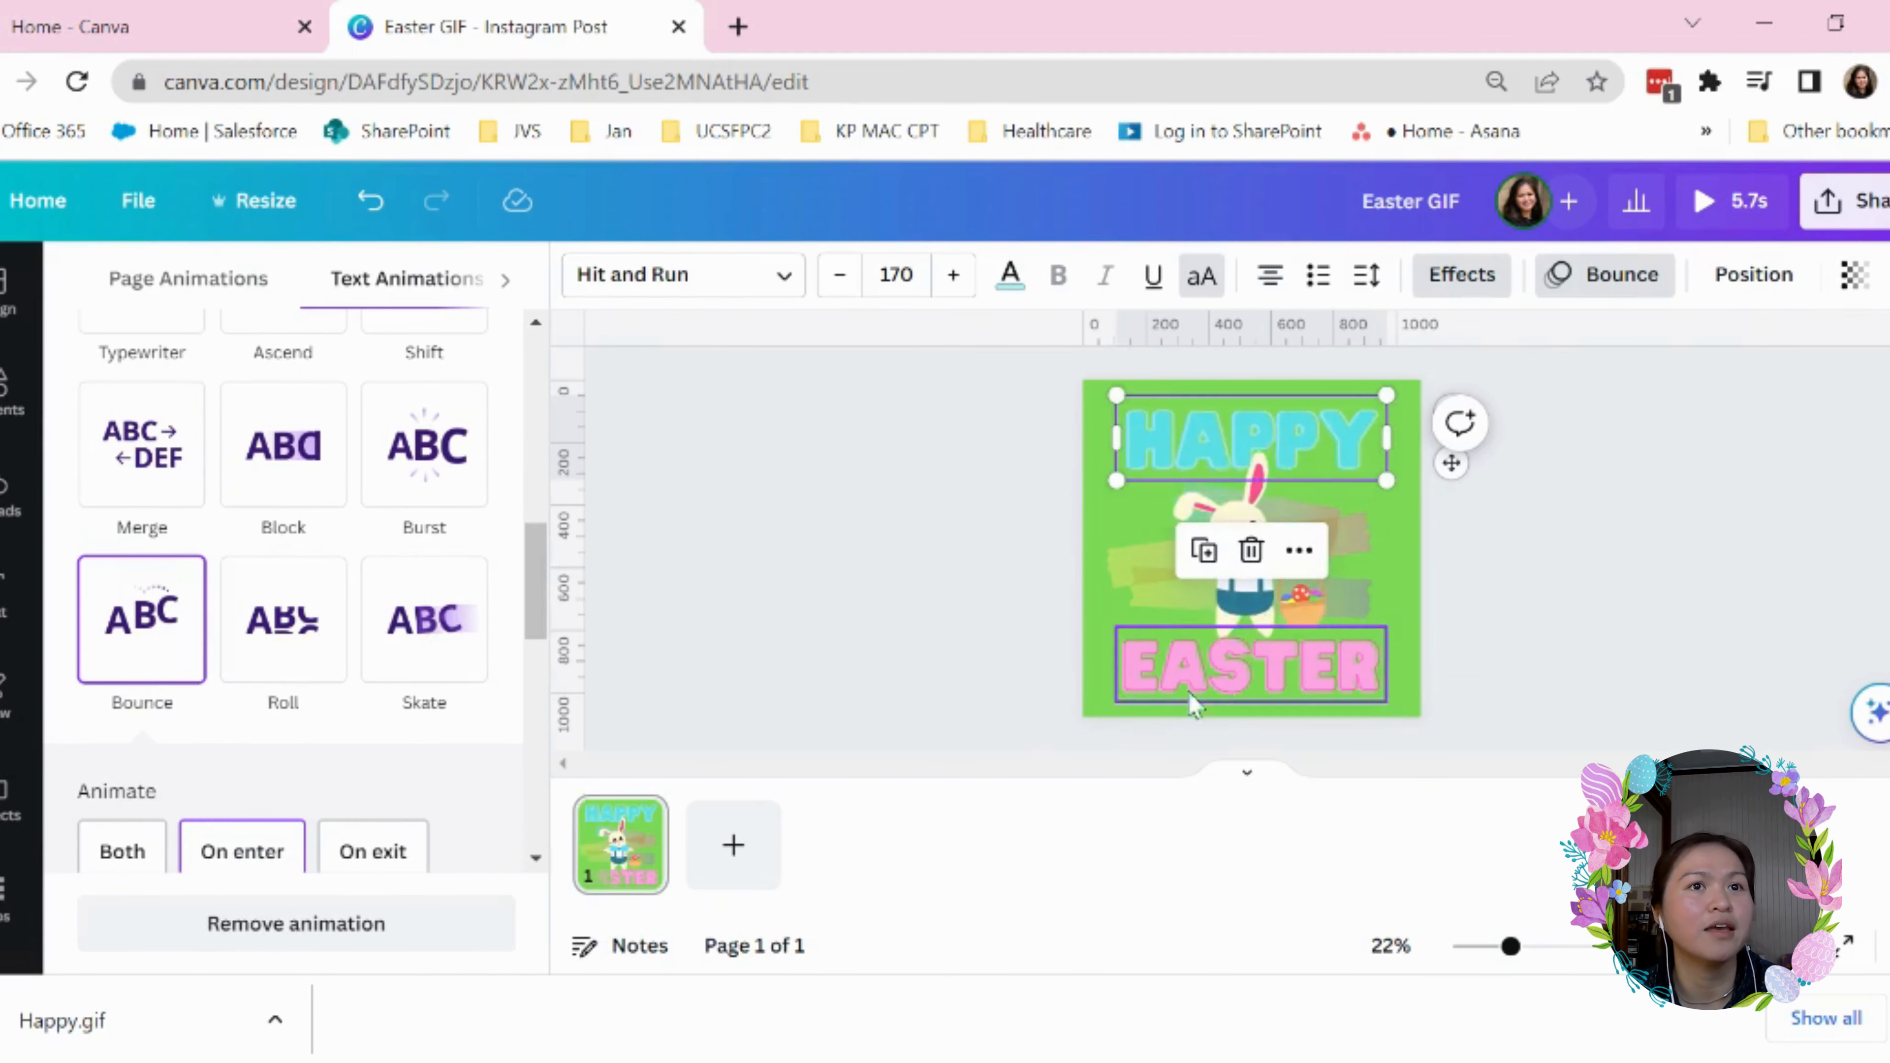
pyautogui.click(1213, 674)
pyautogui.click(158, 655)
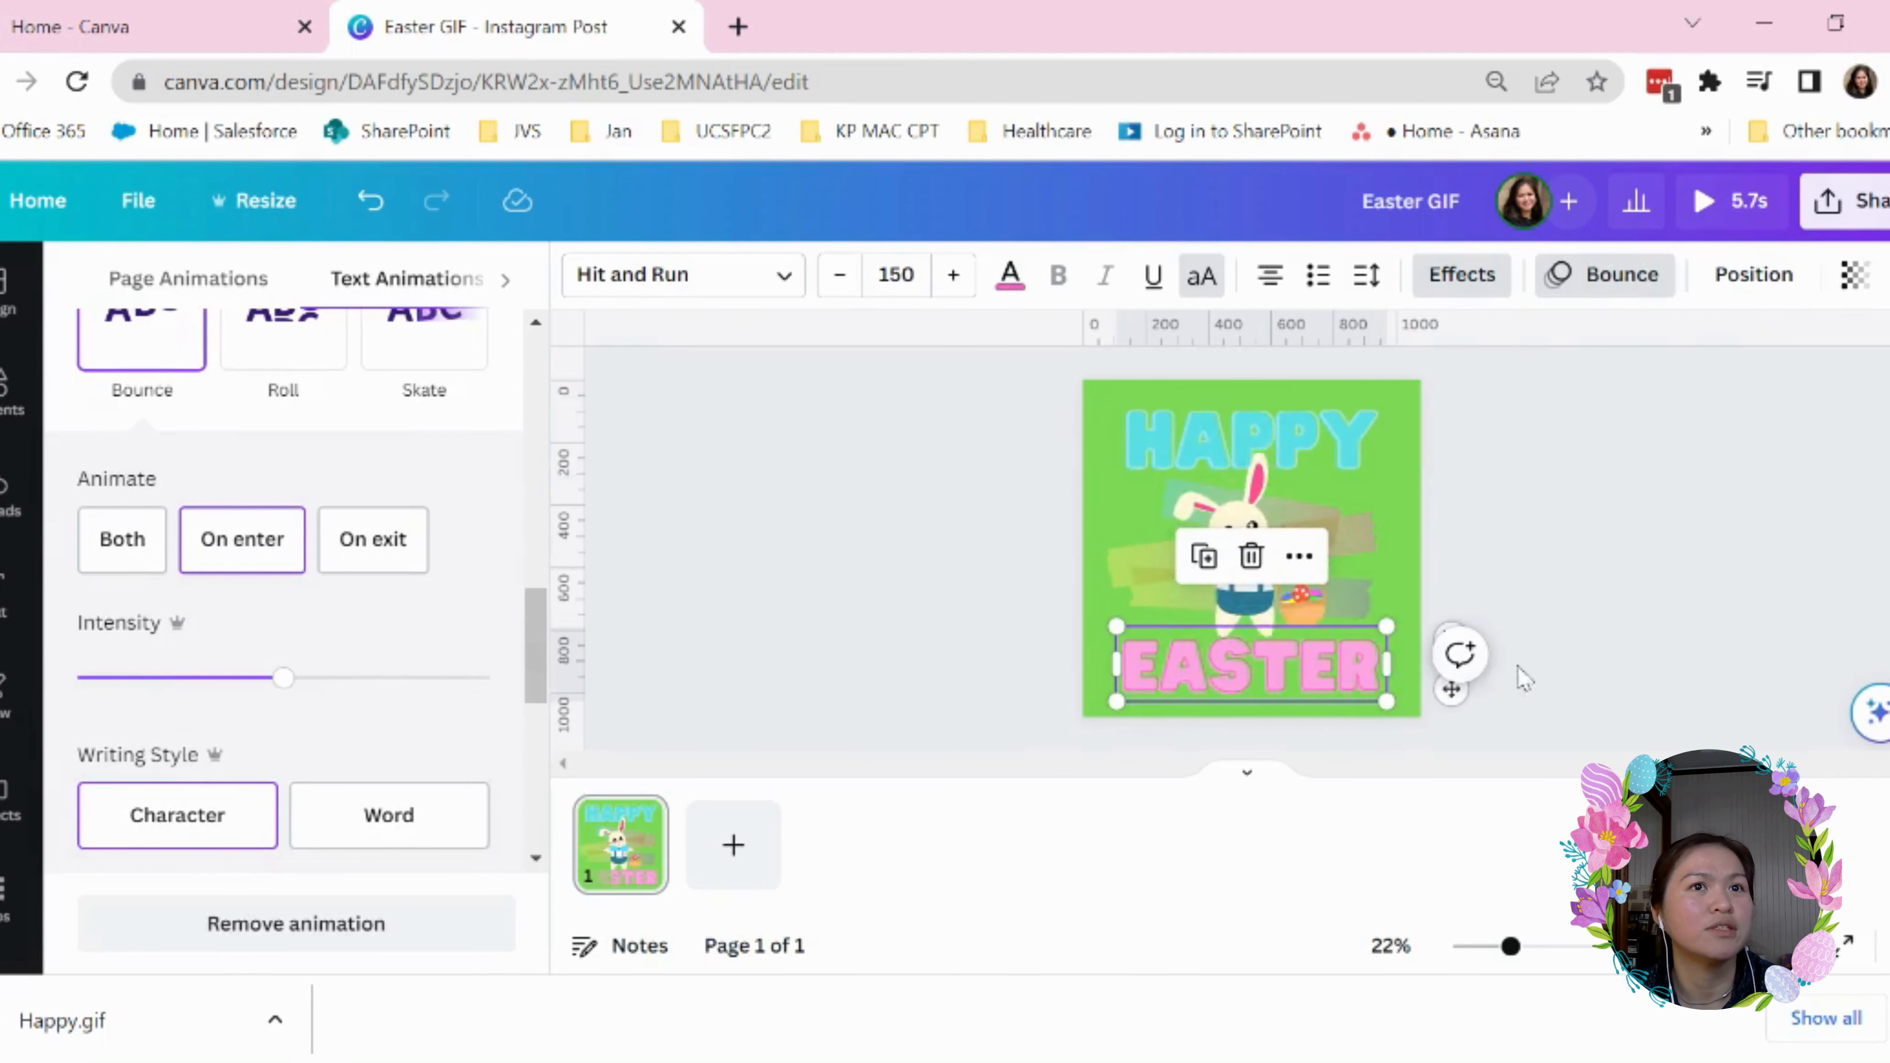
# Deselect the text and download the finished Easter design with GIF as the file type
pyautogui.click(1688, 621)
pyautogui.click(1617, 524)
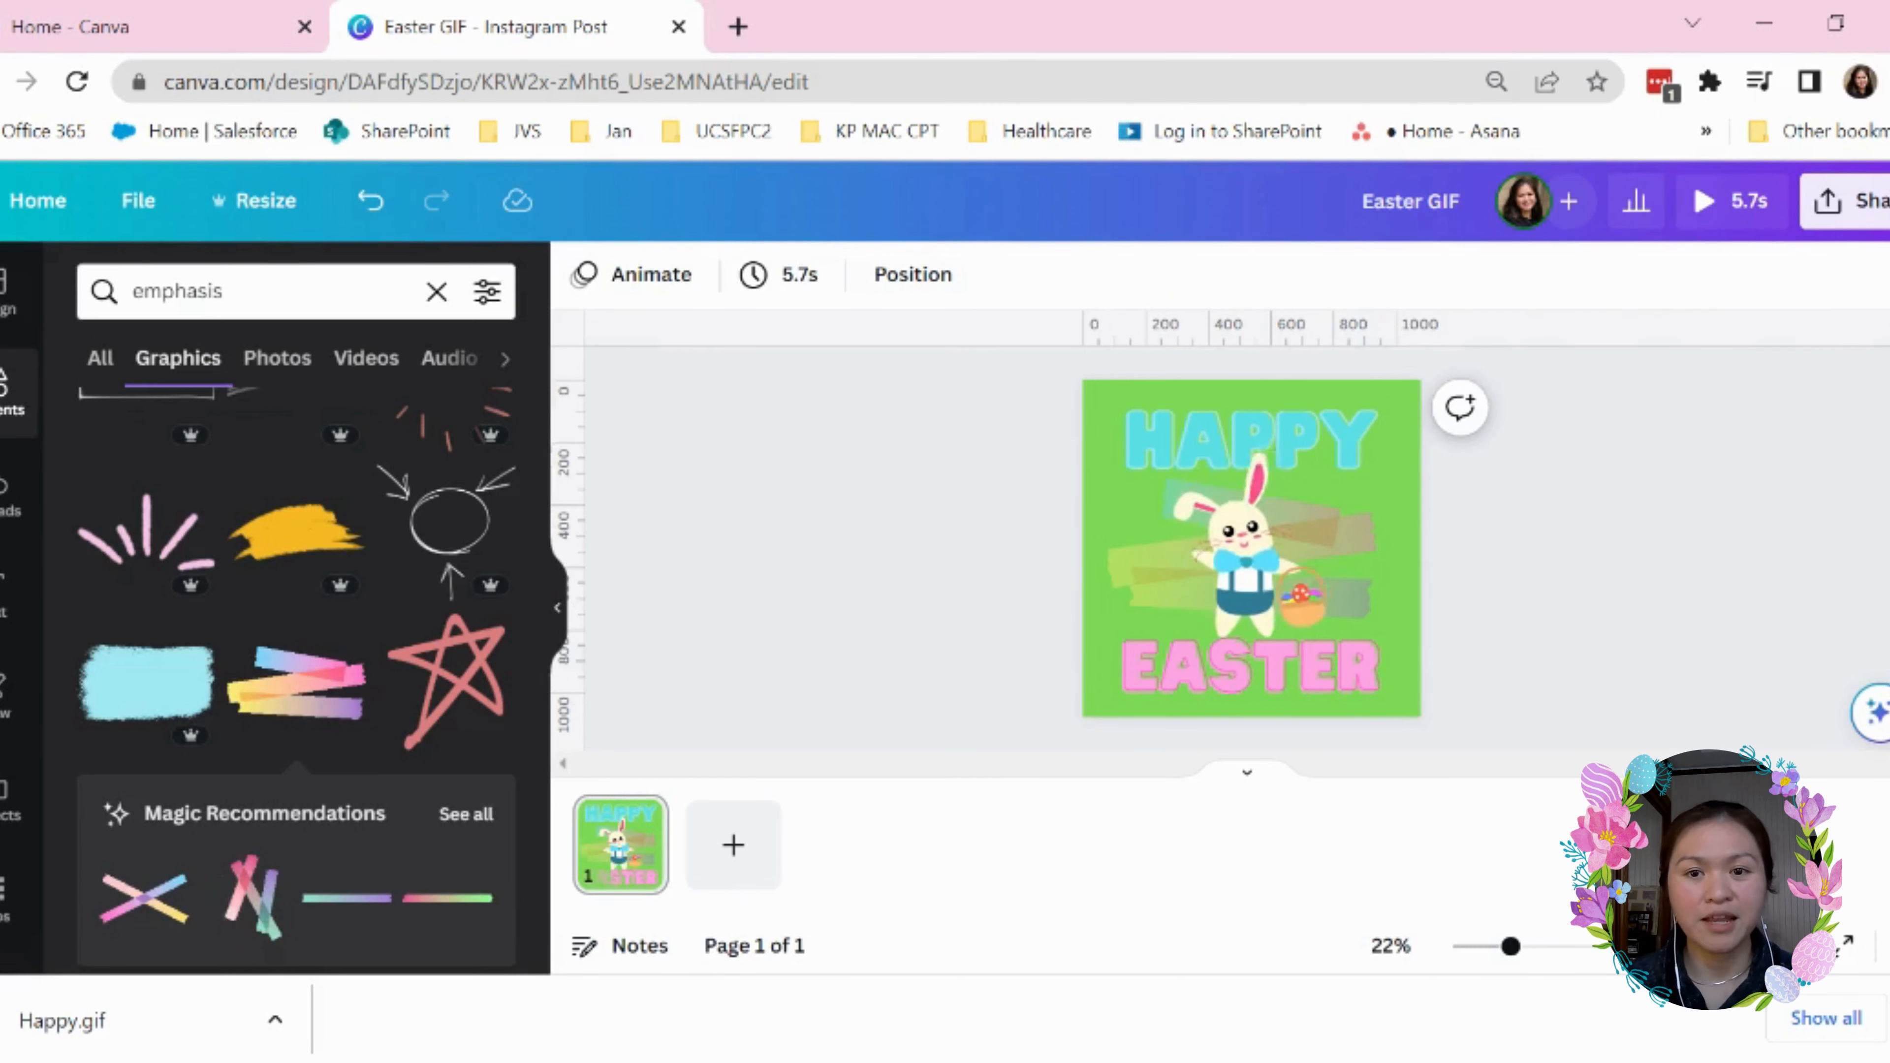
pyautogui.click(1845, 208)
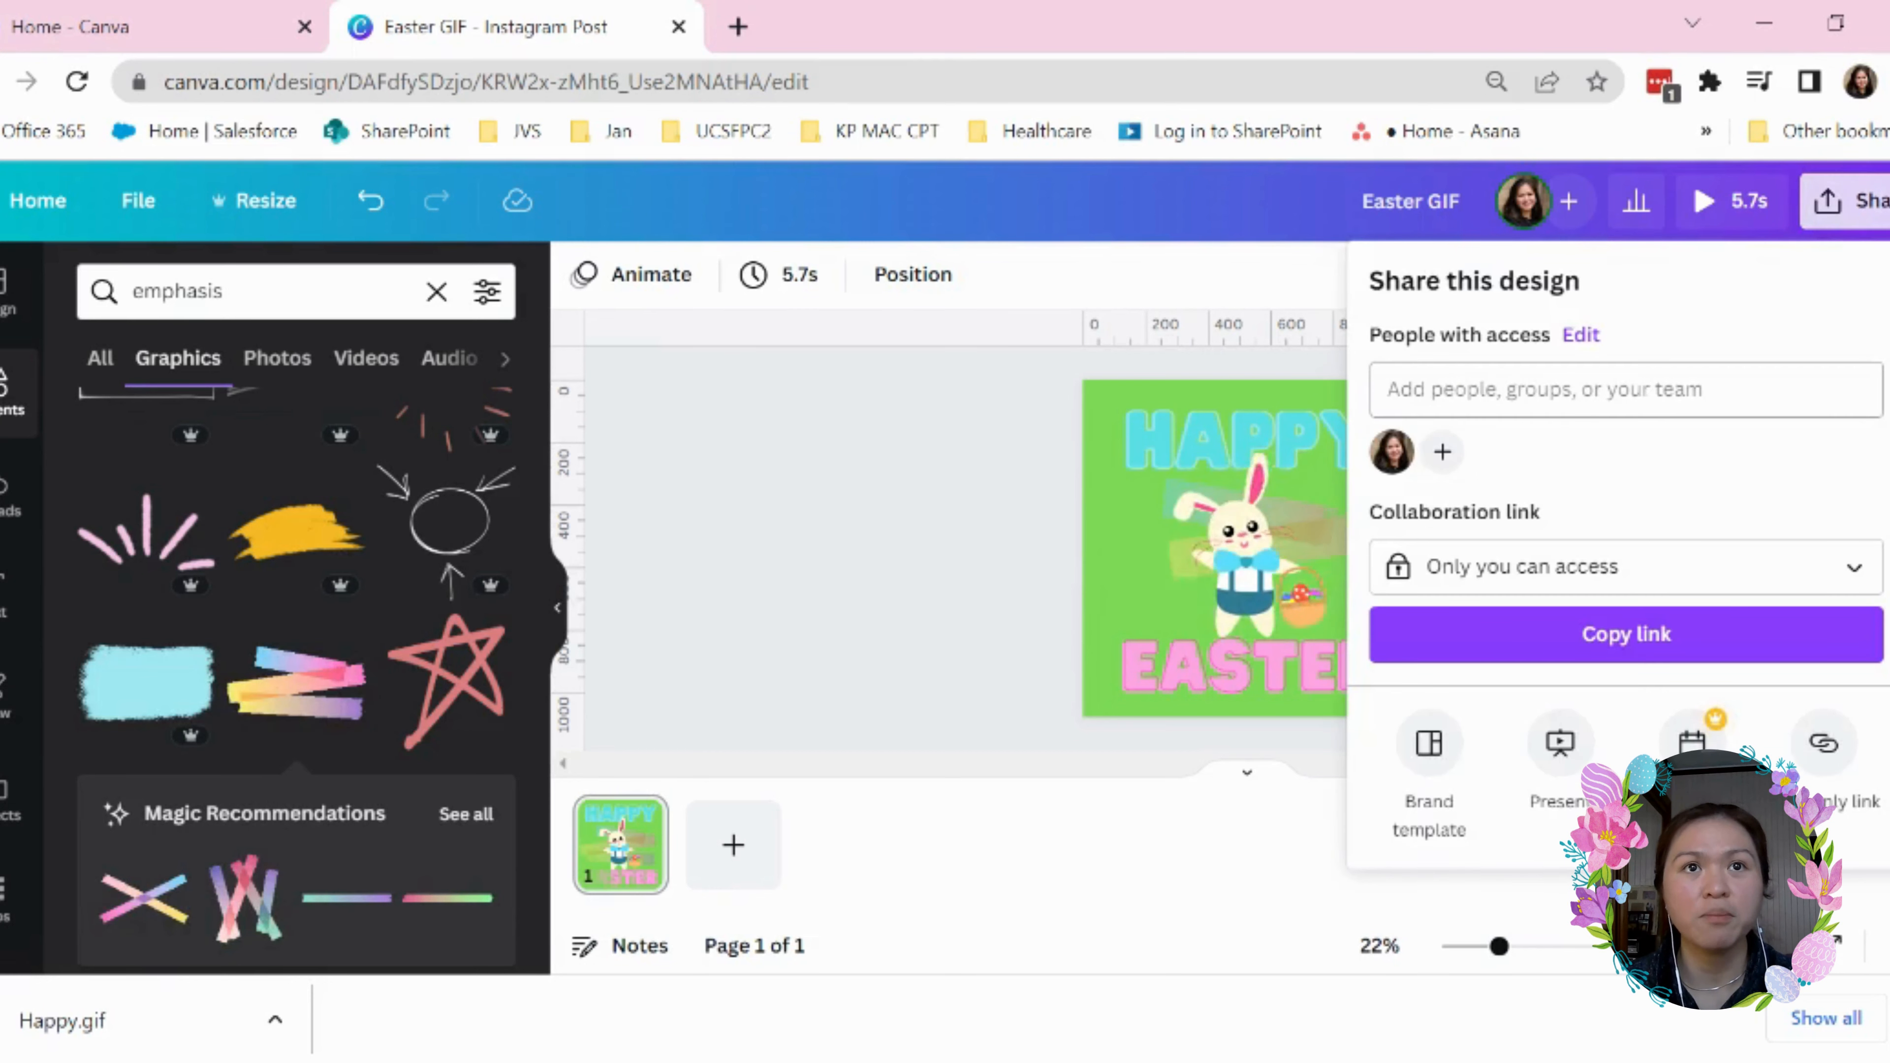
pyautogui.scroll(-4, 1587, 507)
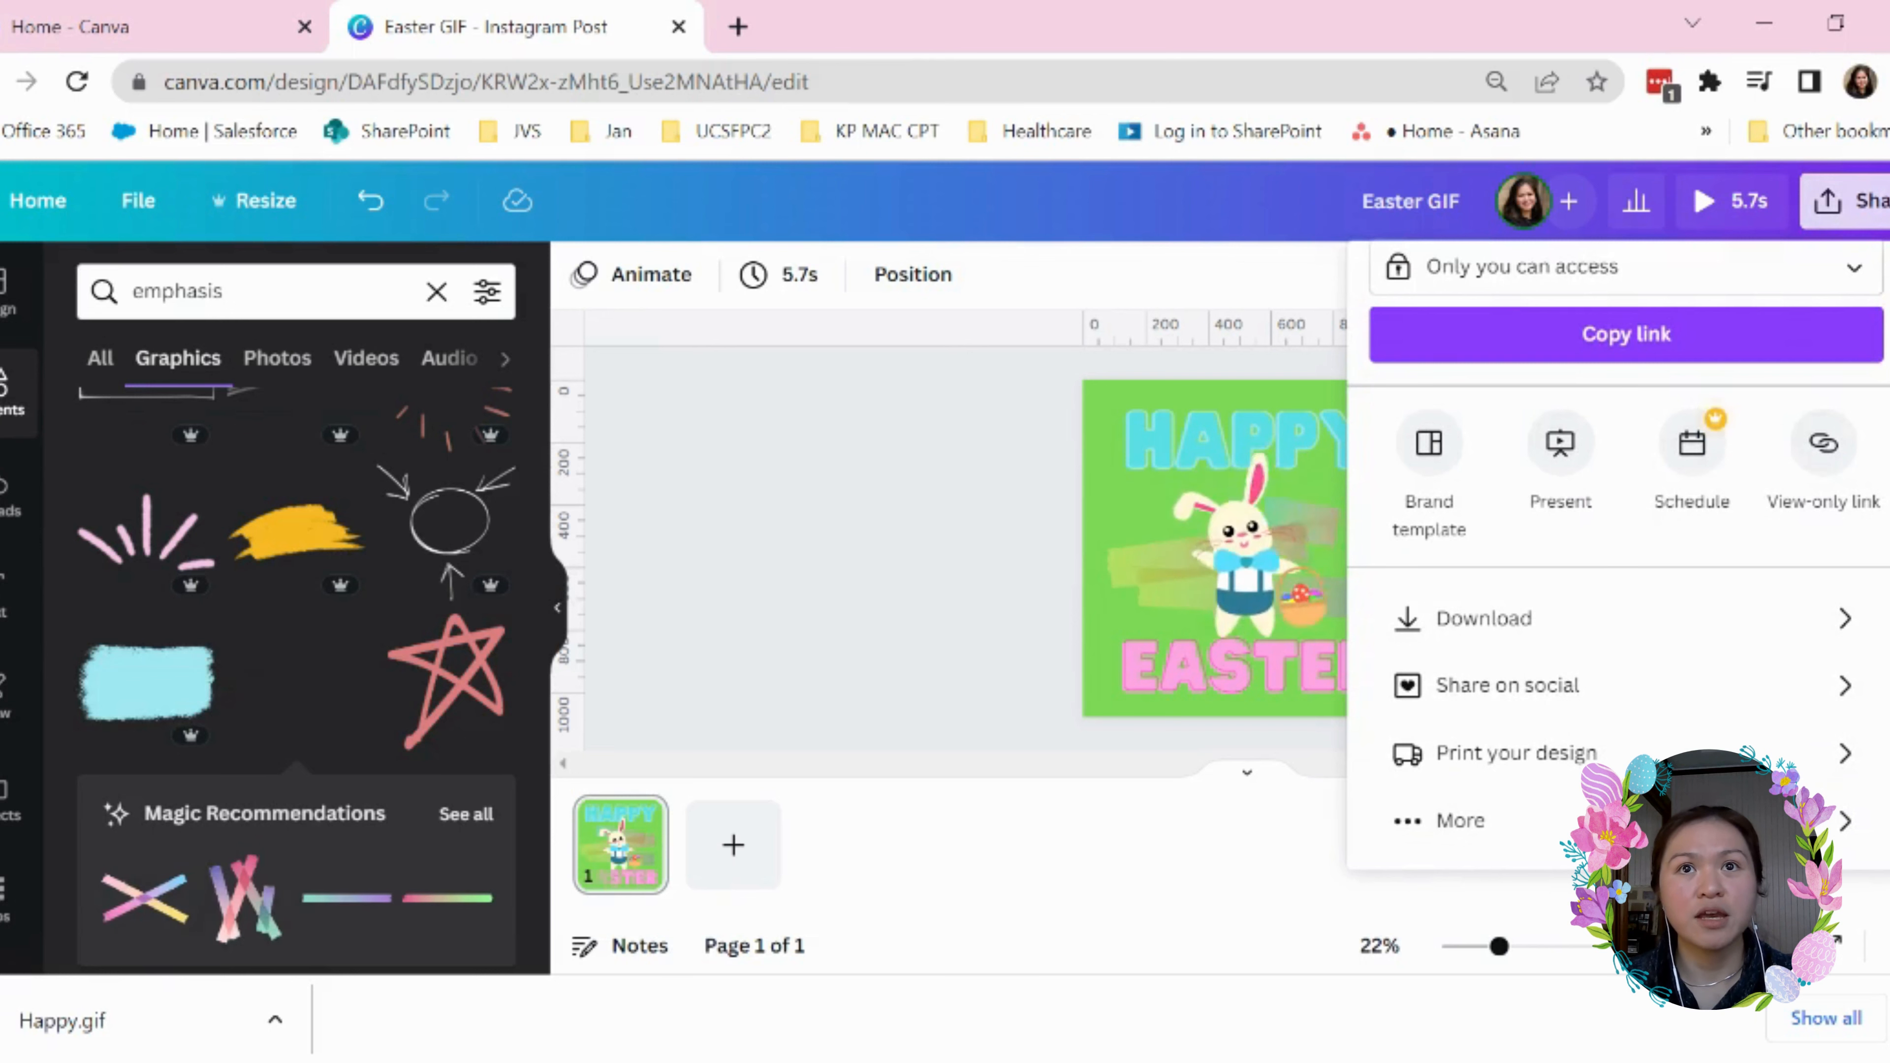
pyautogui.click(1544, 635)
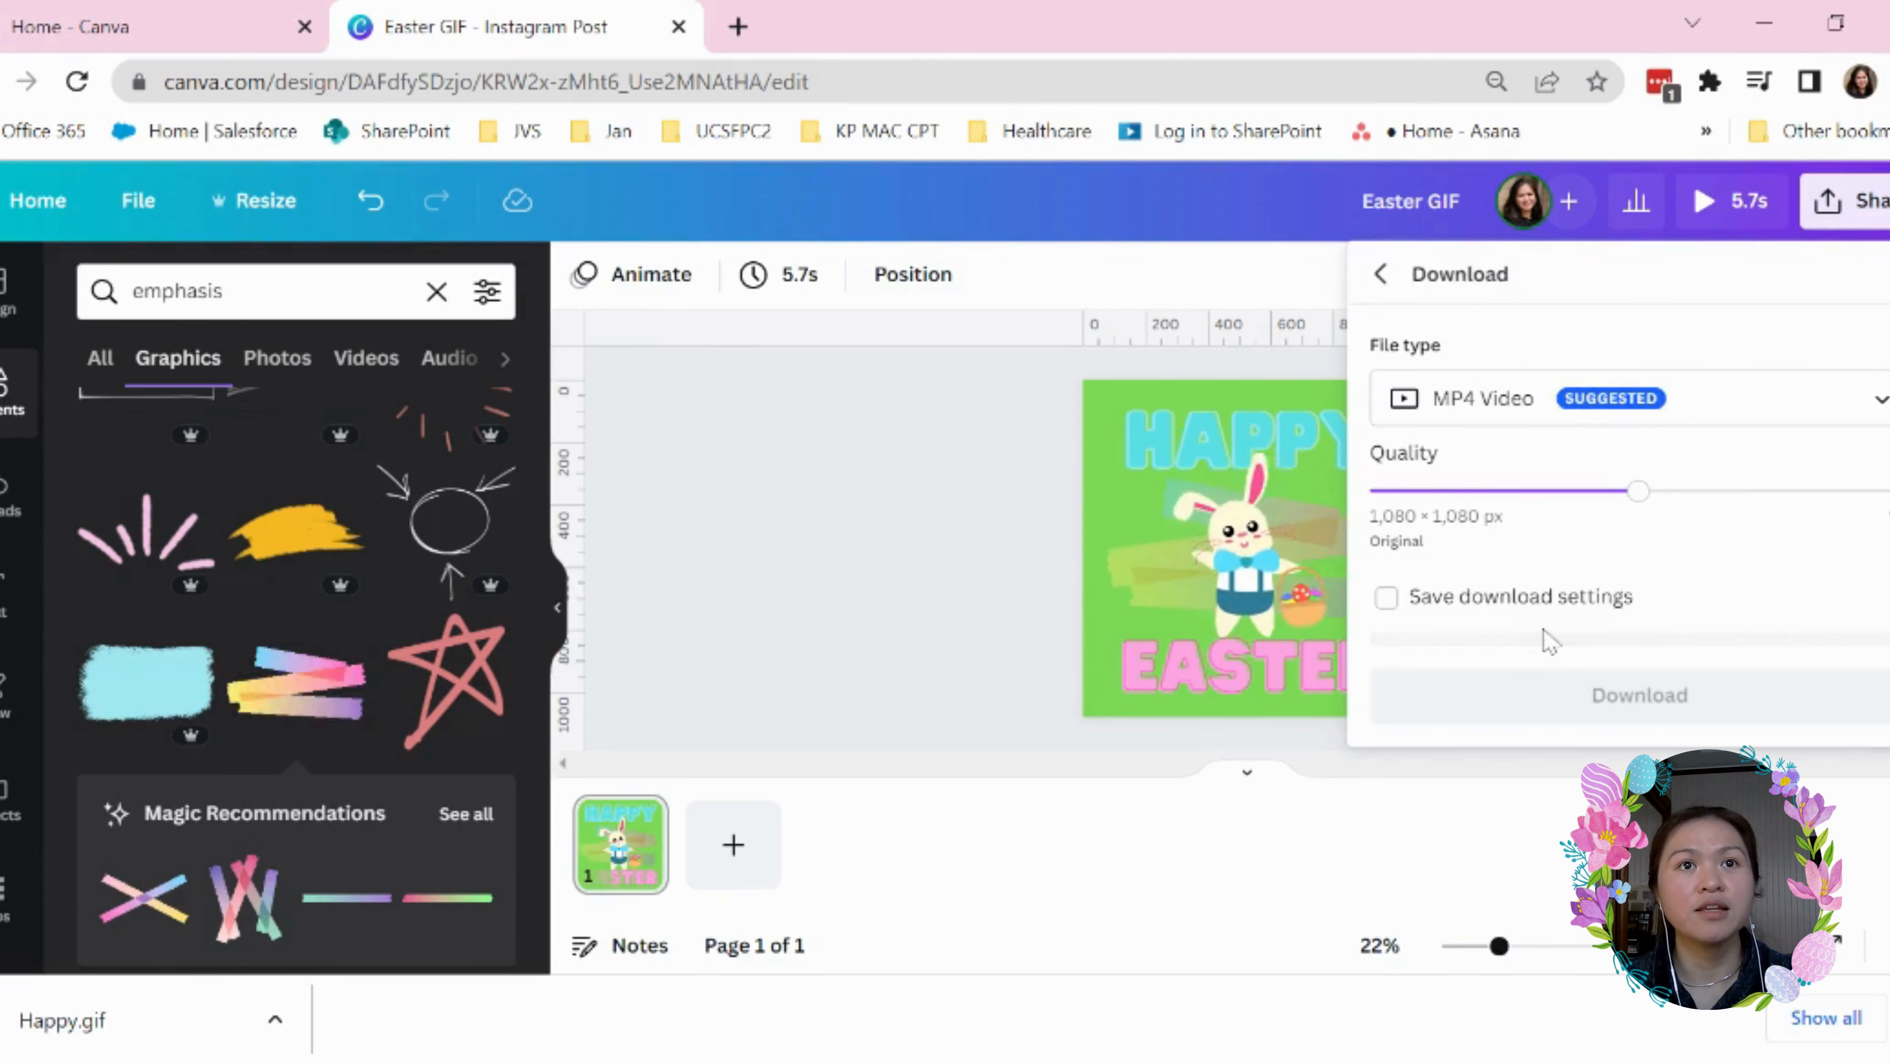
pyautogui.click(1481, 399)
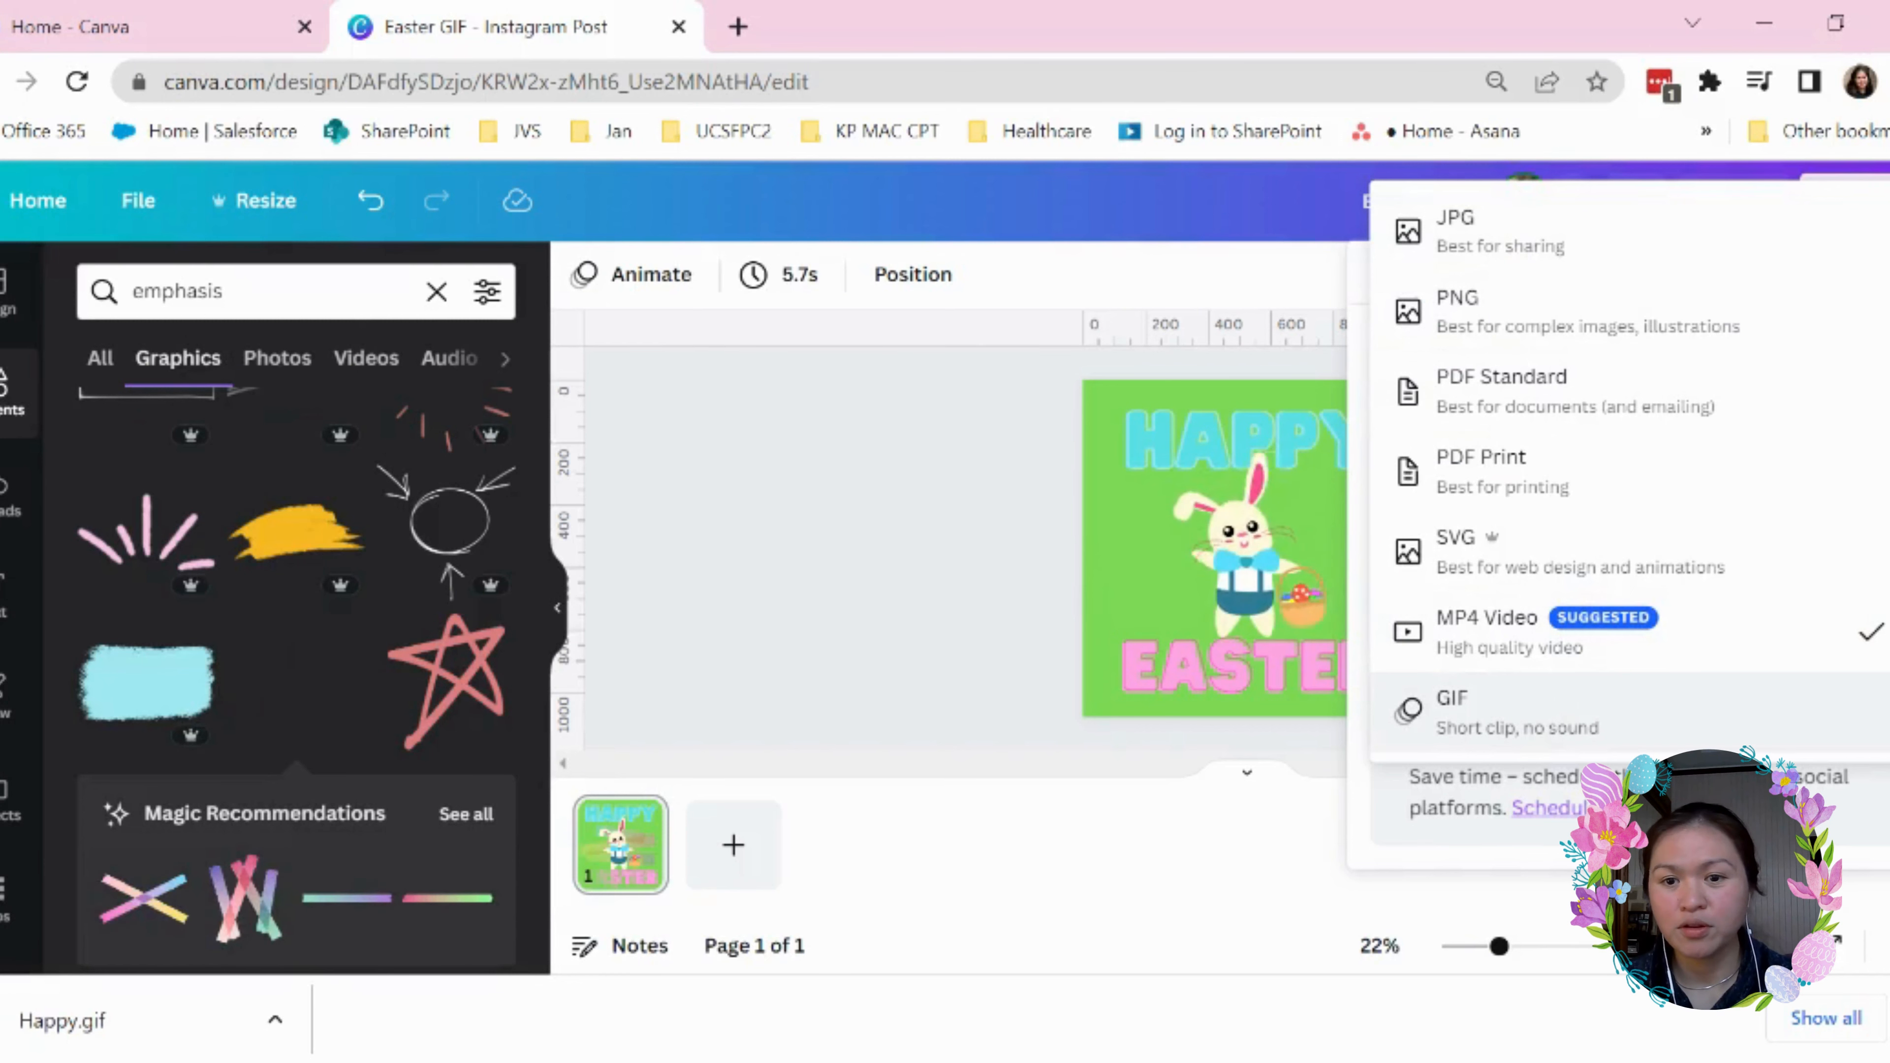
pyautogui.click(1537, 737)
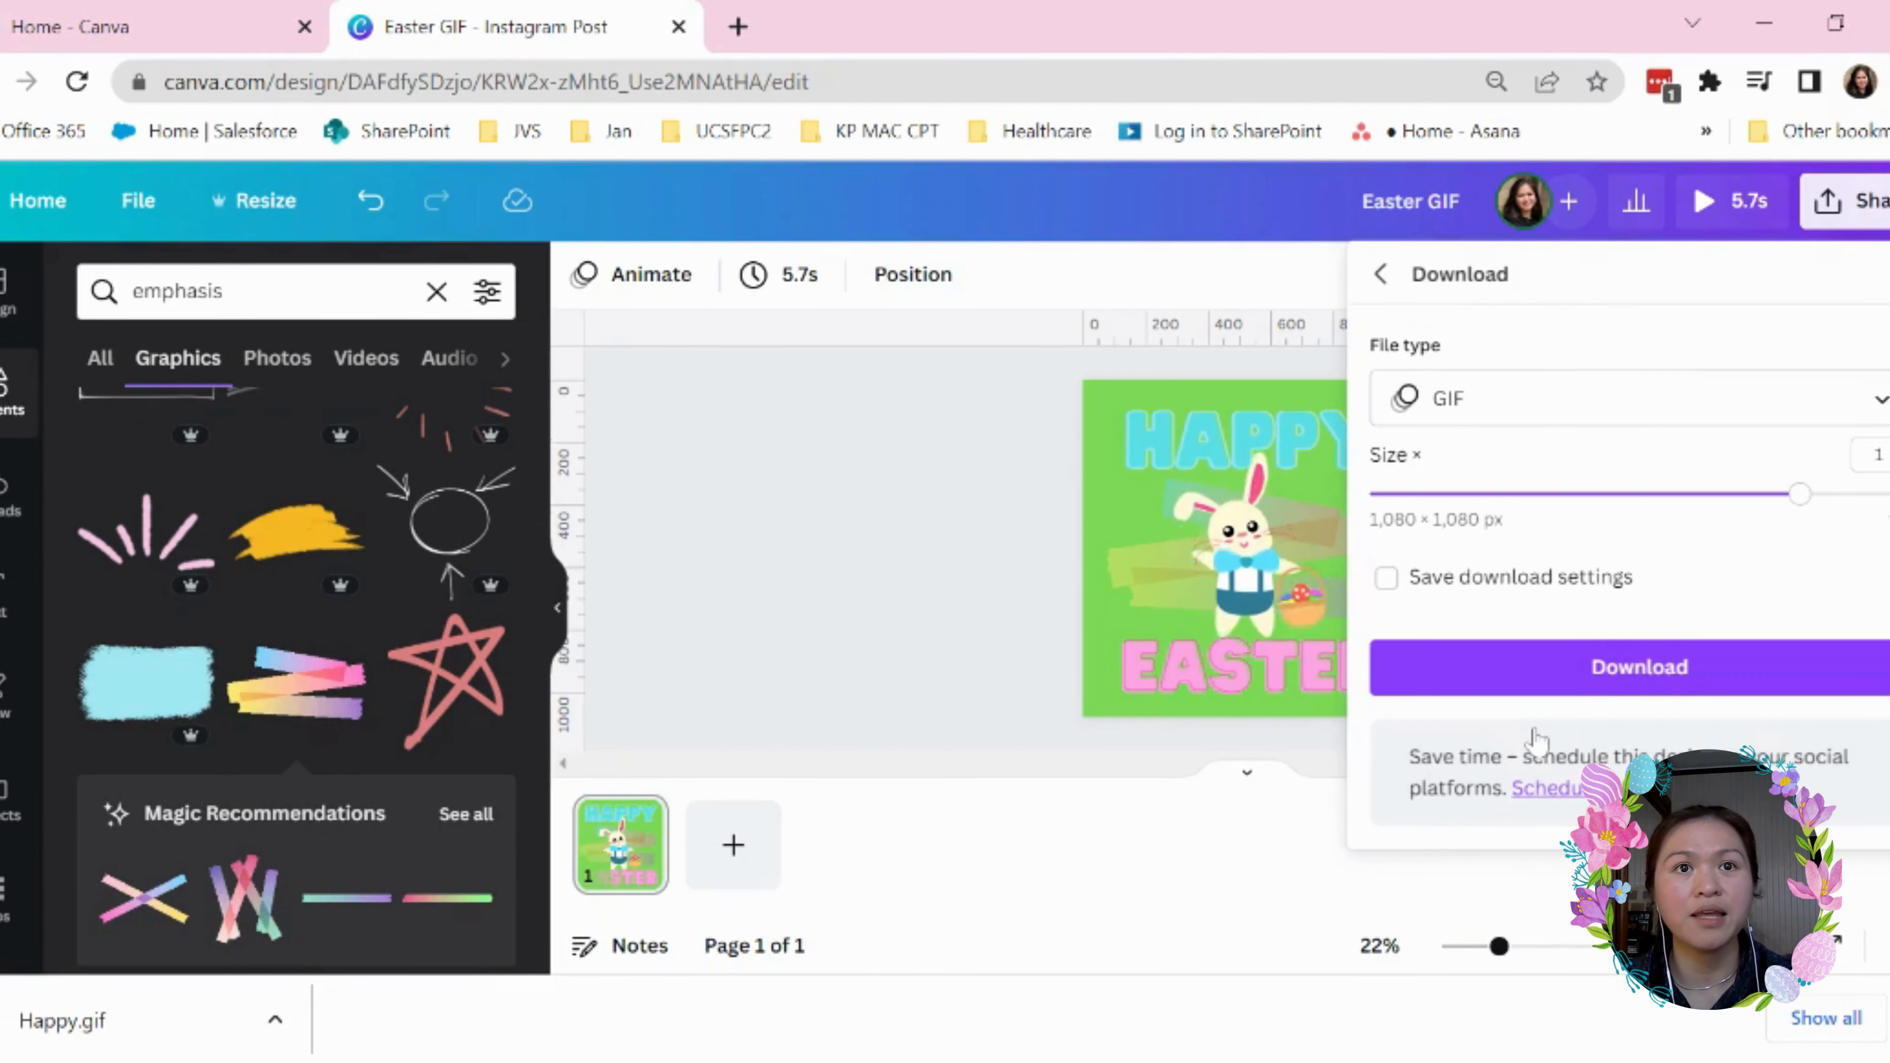
pyautogui.click(1569, 678)
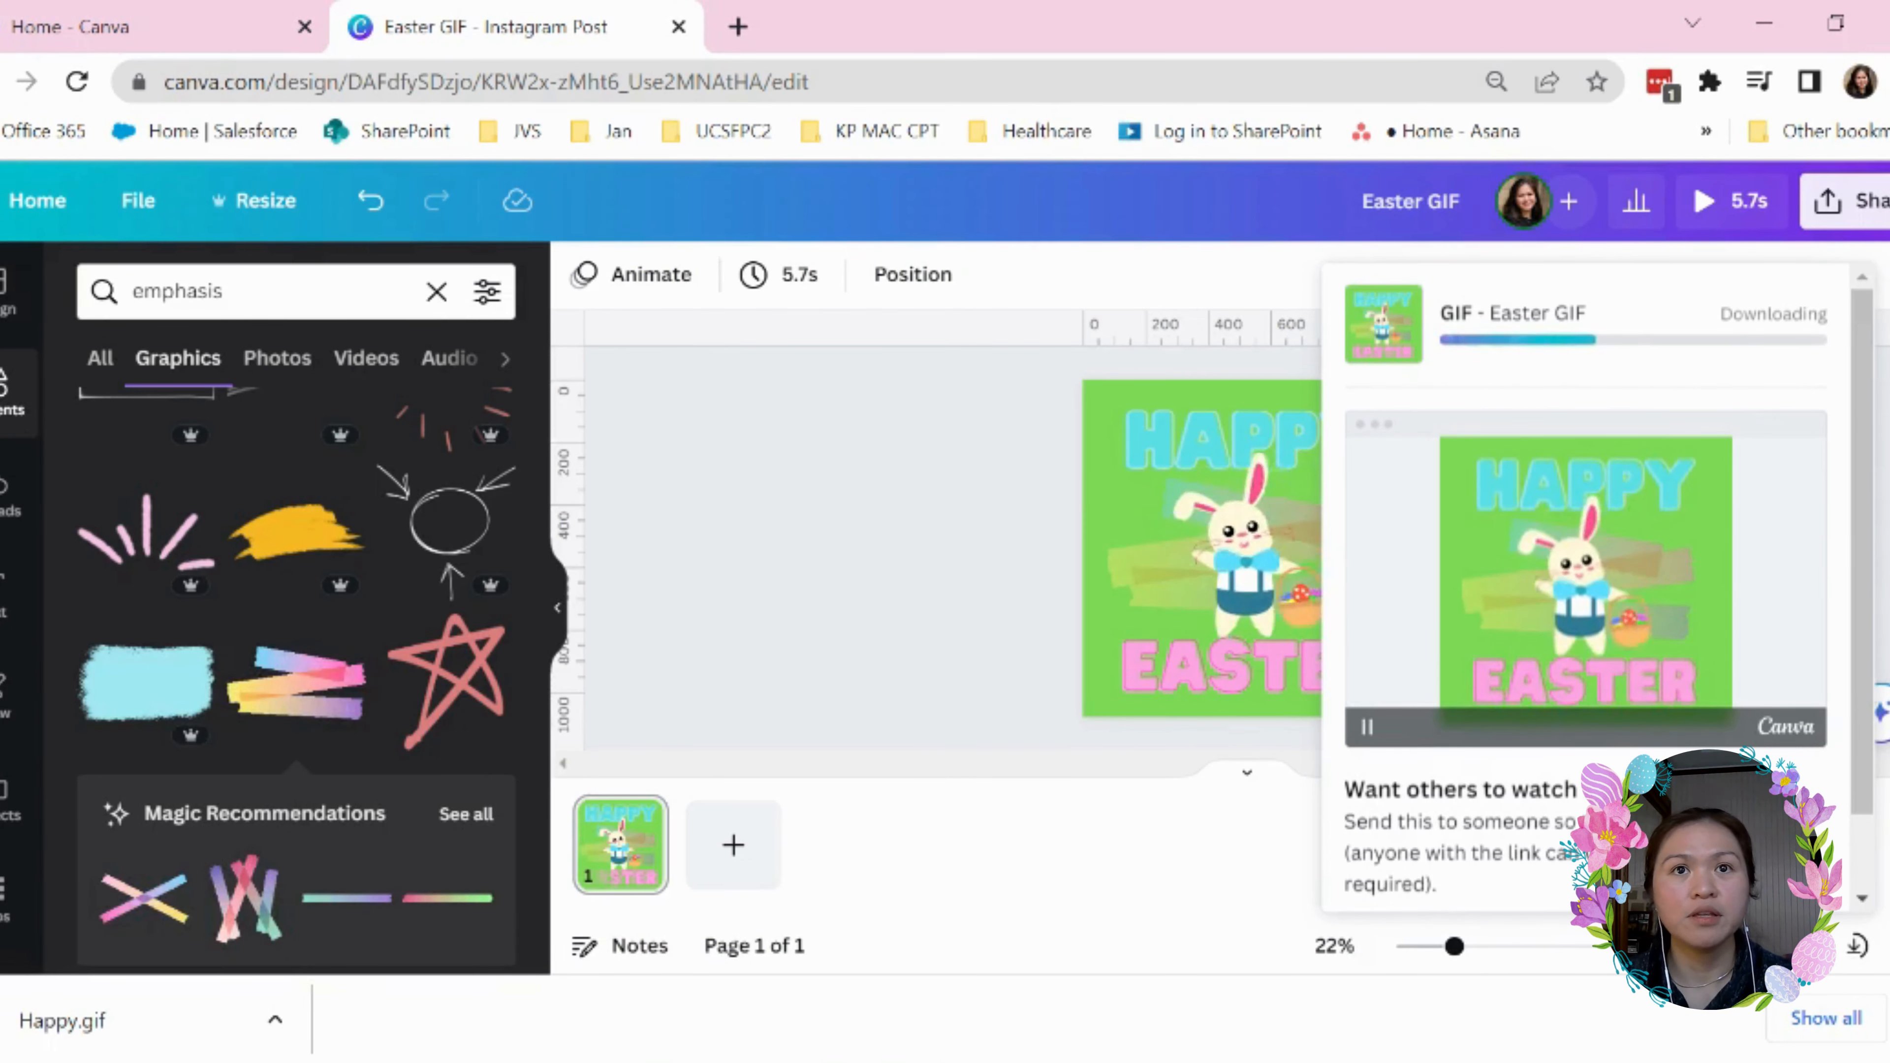
# Select the shareable watch link offered below the preview of the downloading GIF
pyautogui.scroll(-1, 1414, 588)
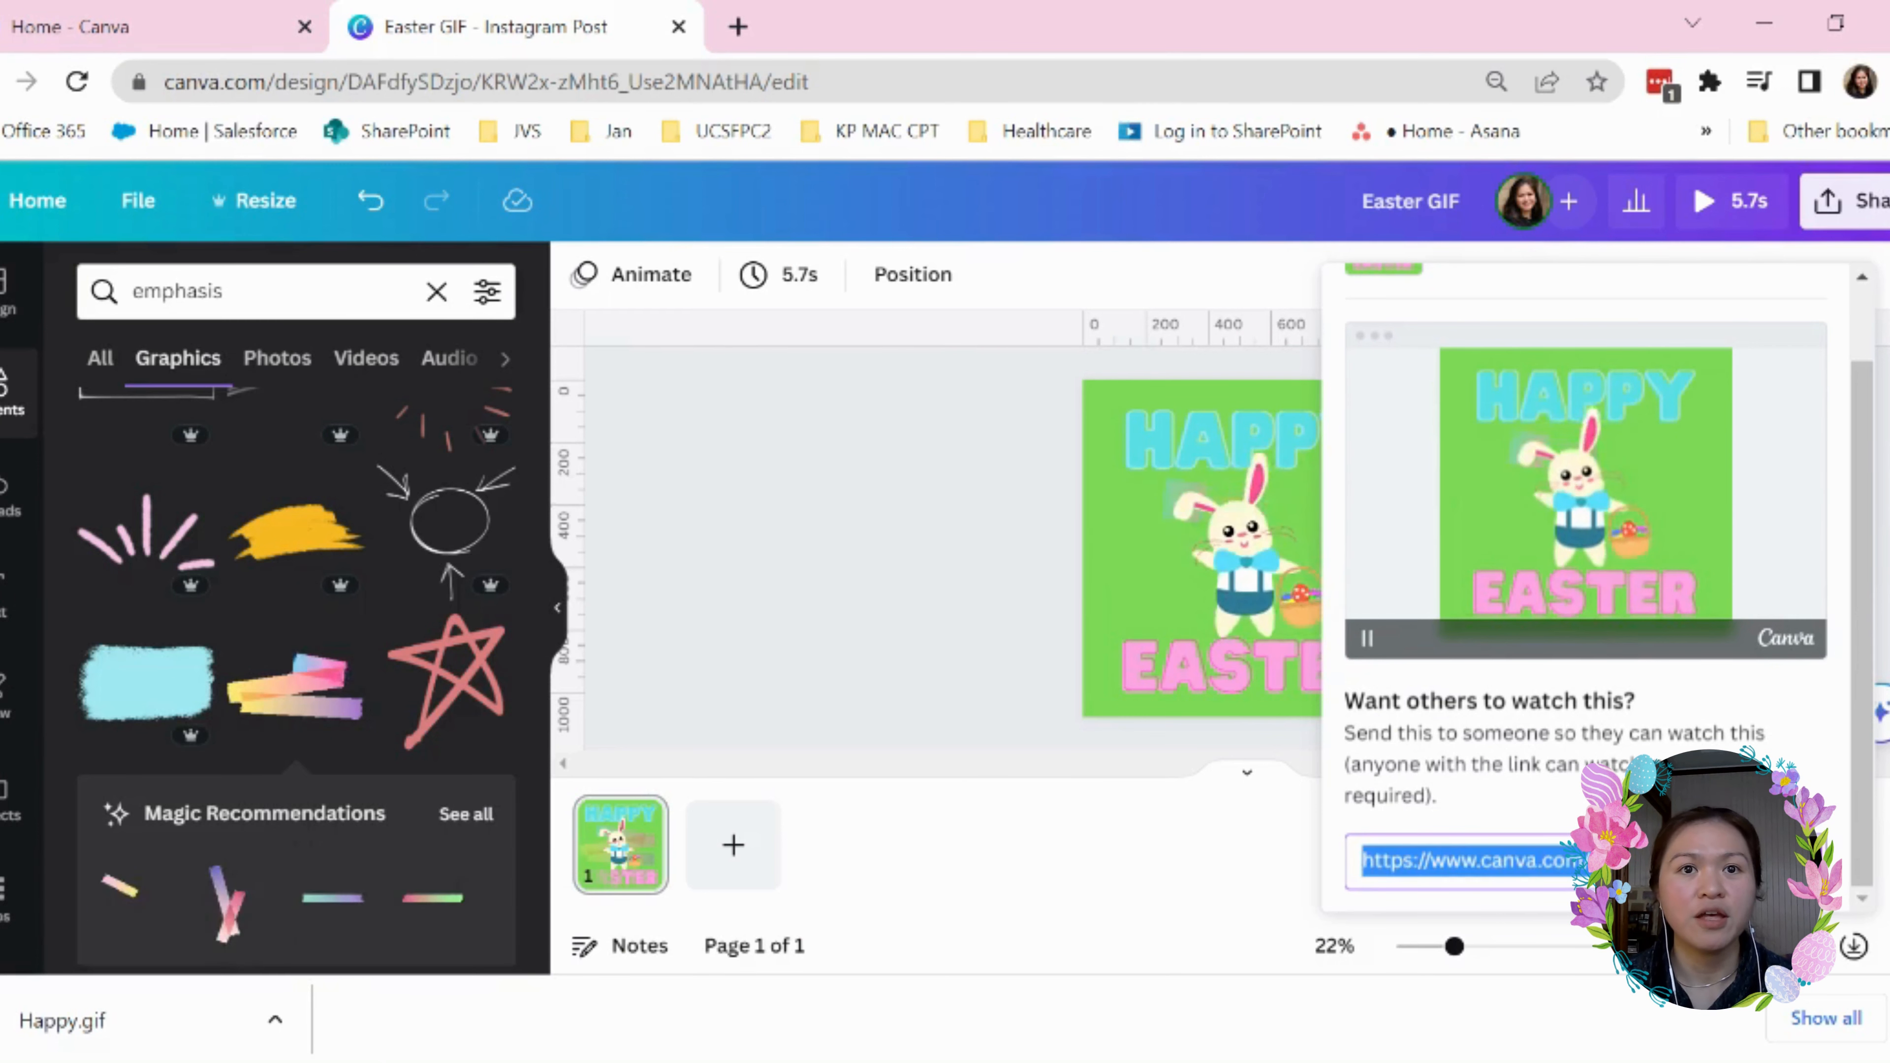
pyautogui.click(1638, 861)
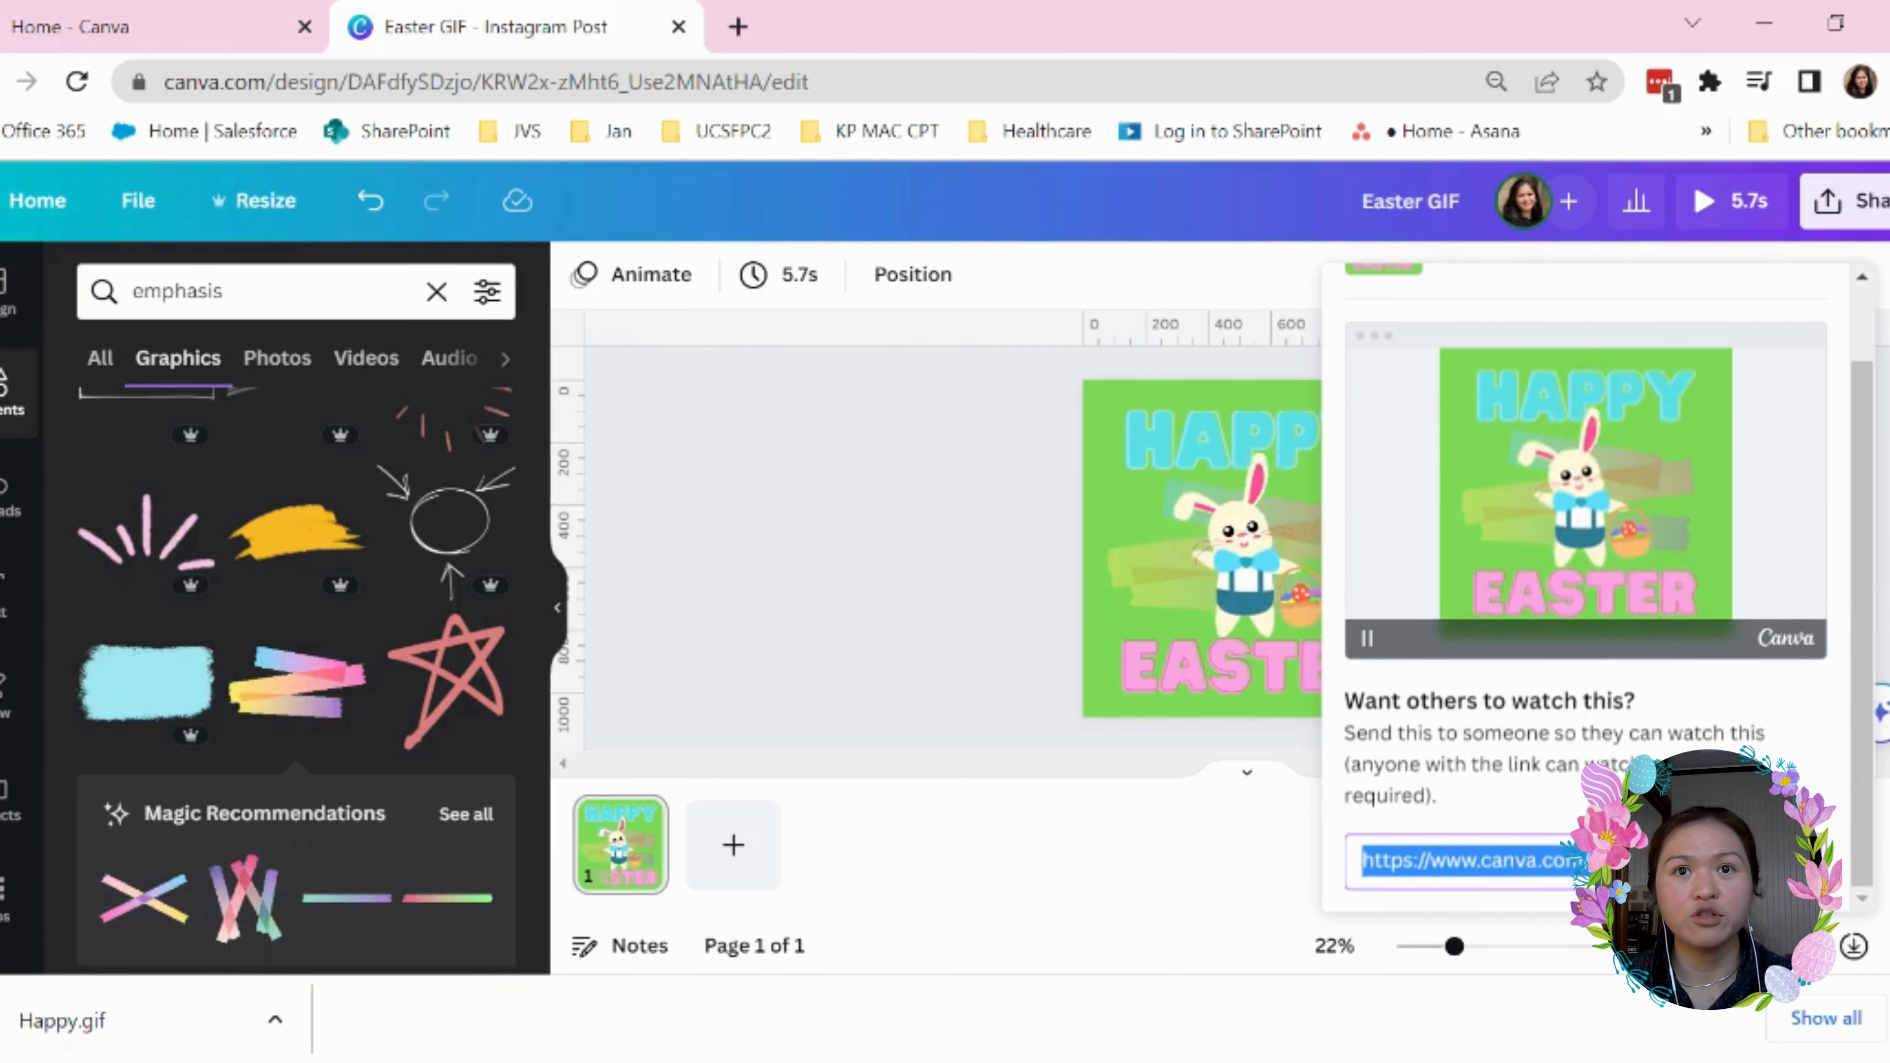